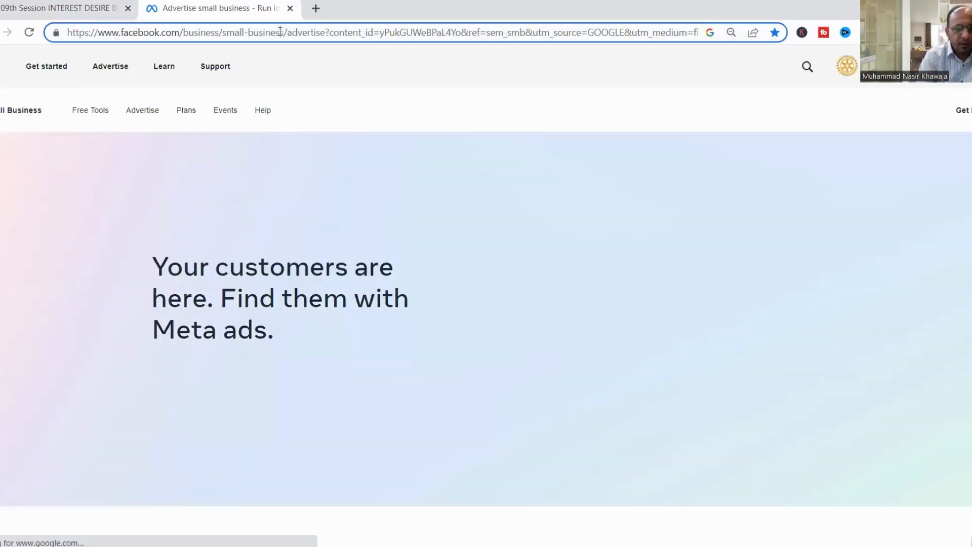
# Step: Go to facebook.com and open Ads Manager from the home page
pyautogui.click(280, 31)
pyautogui.write('face')
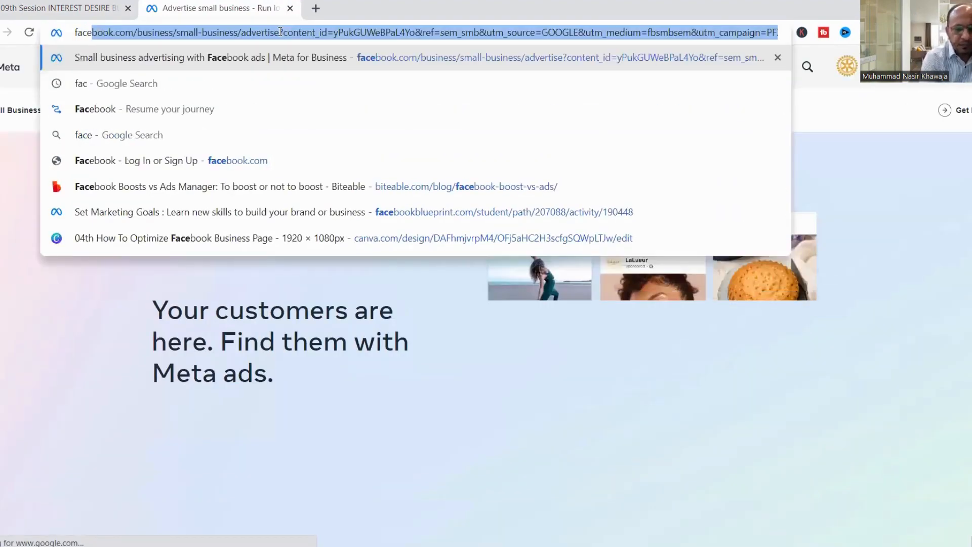
pyautogui.write('book.com')
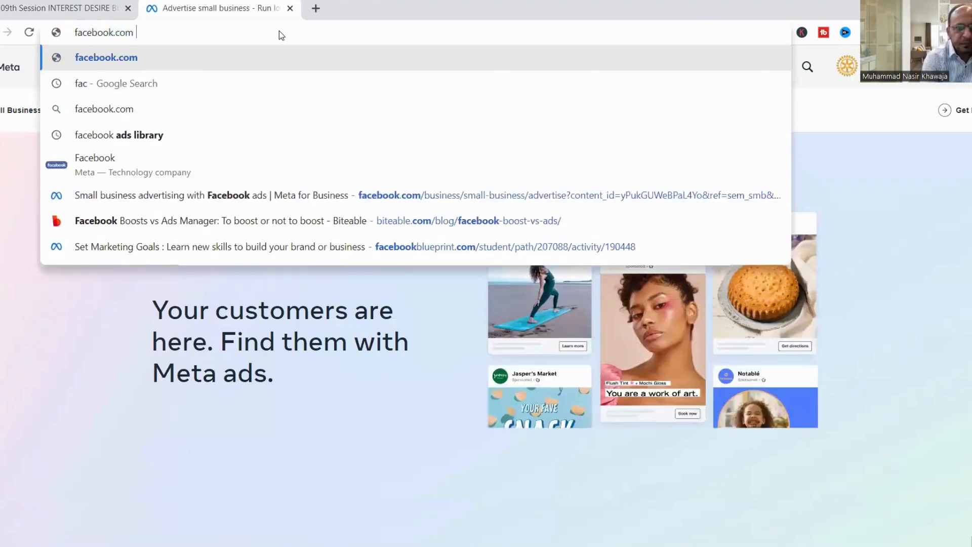
pyautogui.press('Return')
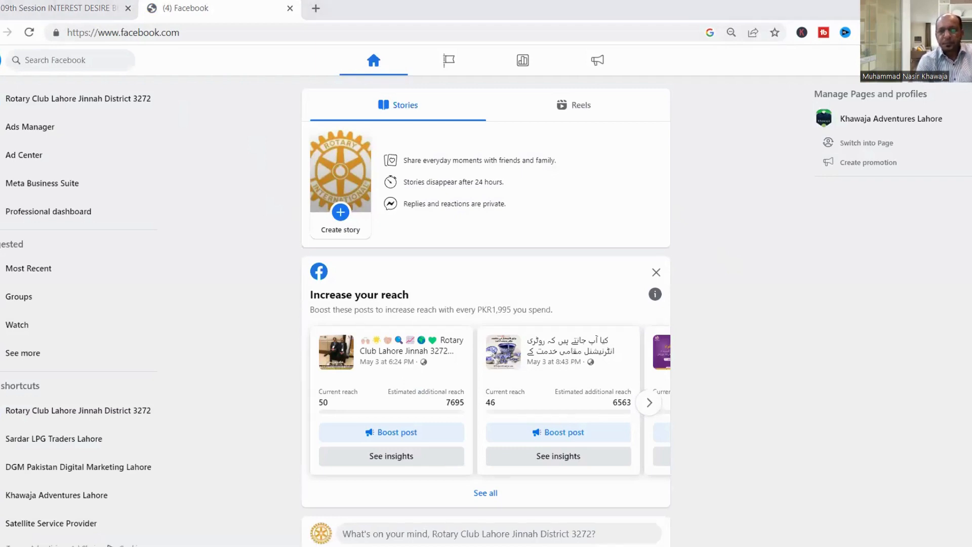
pyautogui.click(954, 60)
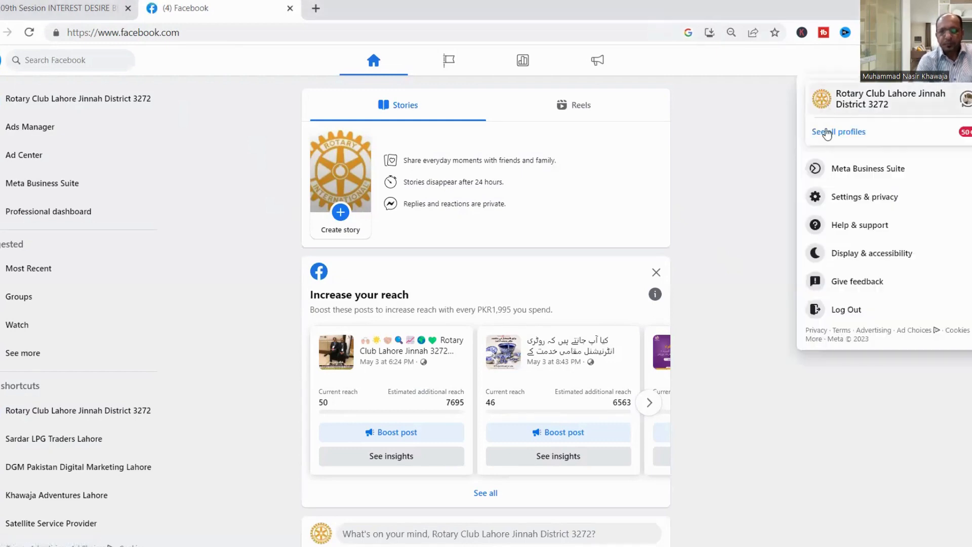
pyautogui.click(33, 133)
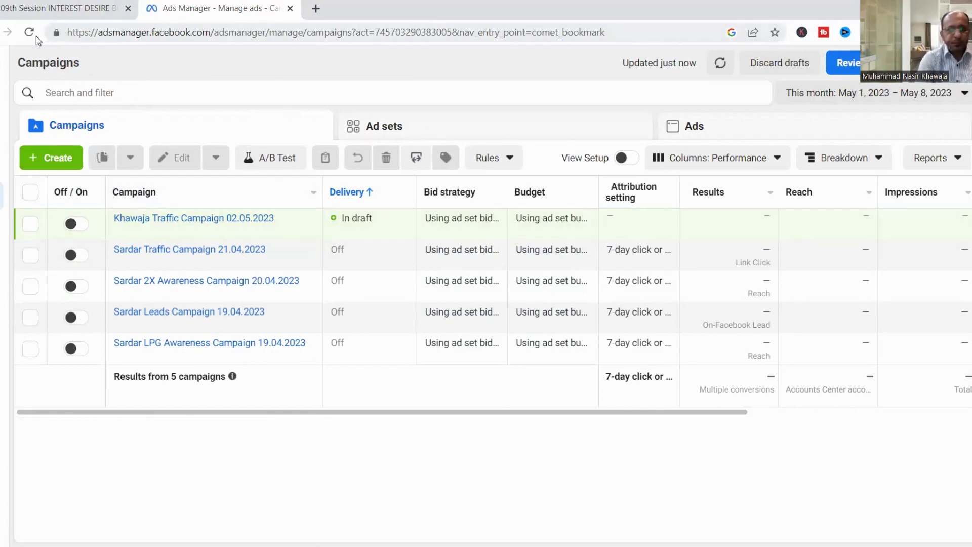
# Step: Start creating a new campaign, reloading the campaigns page once before starting the creation again
pyautogui.click(58, 158)
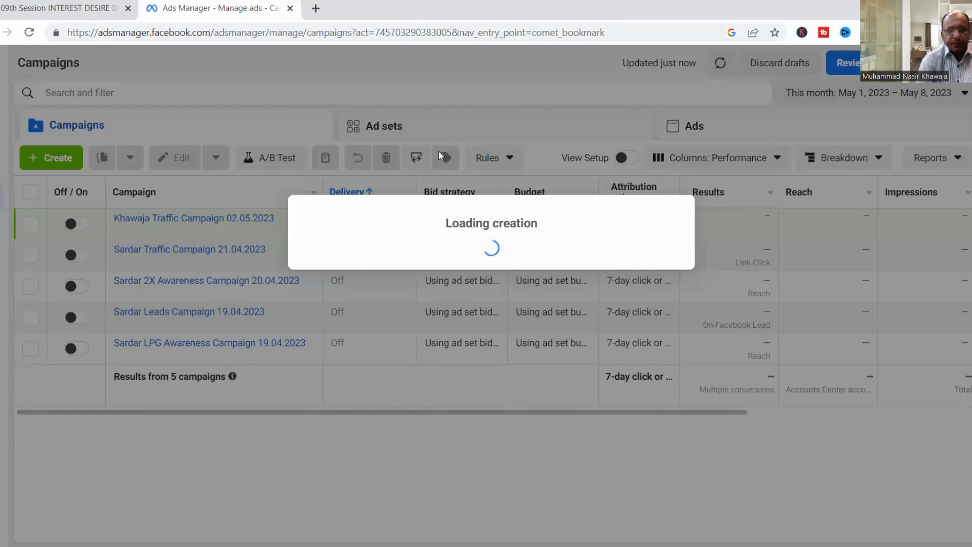
pyautogui.click(30, 33)
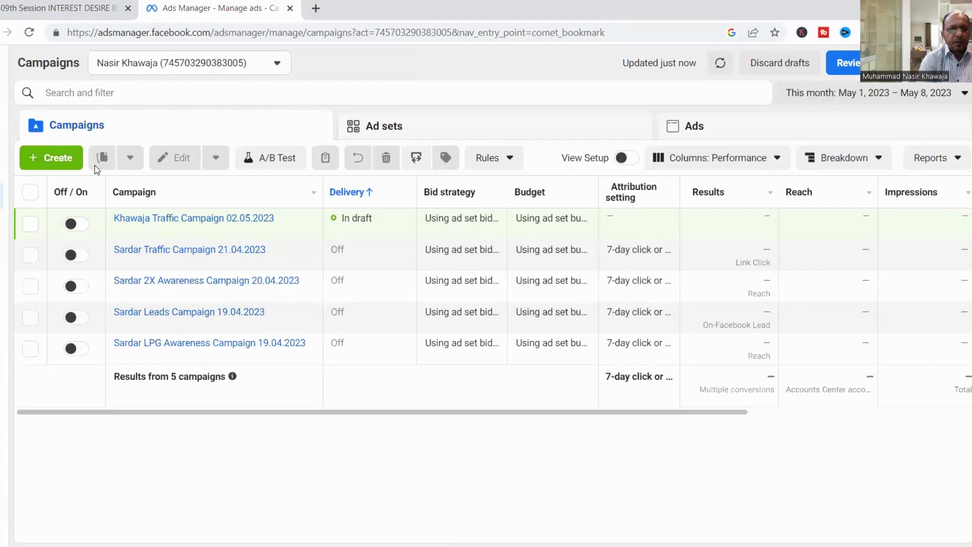
pyautogui.click(58, 158)
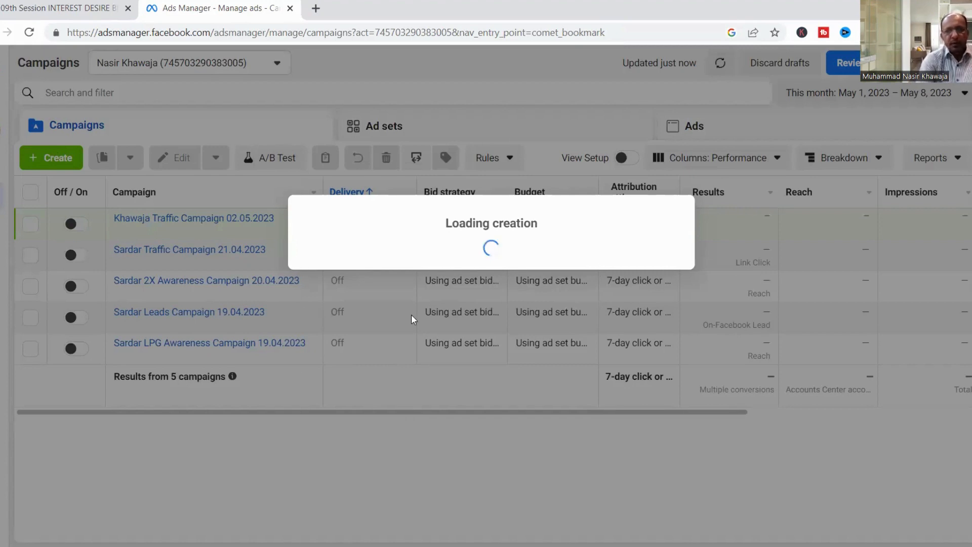
# Step: Load Ads Manager through facebook.com in a second browser tab and return to the tab where the campaign is being created
pyautogui.click(316, 9)
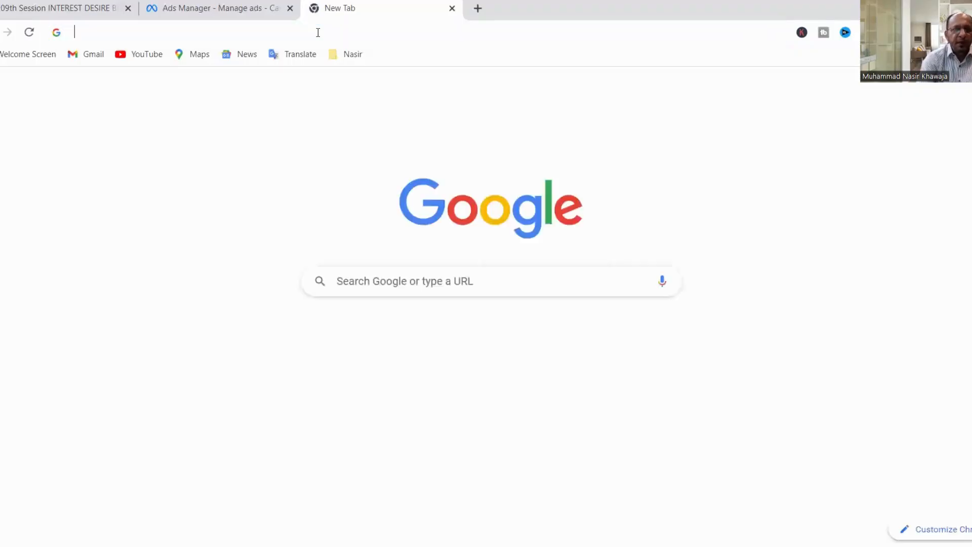
pyautogui.write('facebook.com')
pyautogui.press('Return')
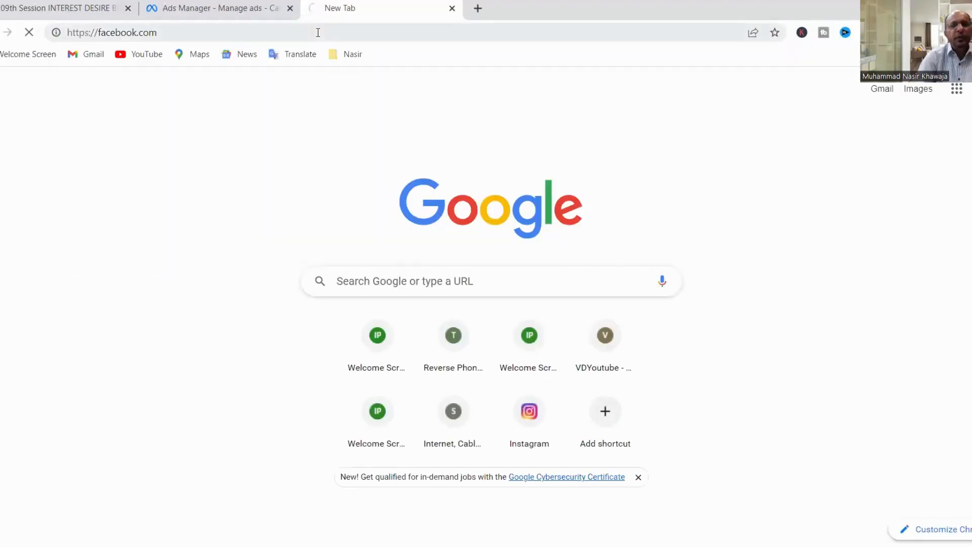
pyautogui.click(257, 5)
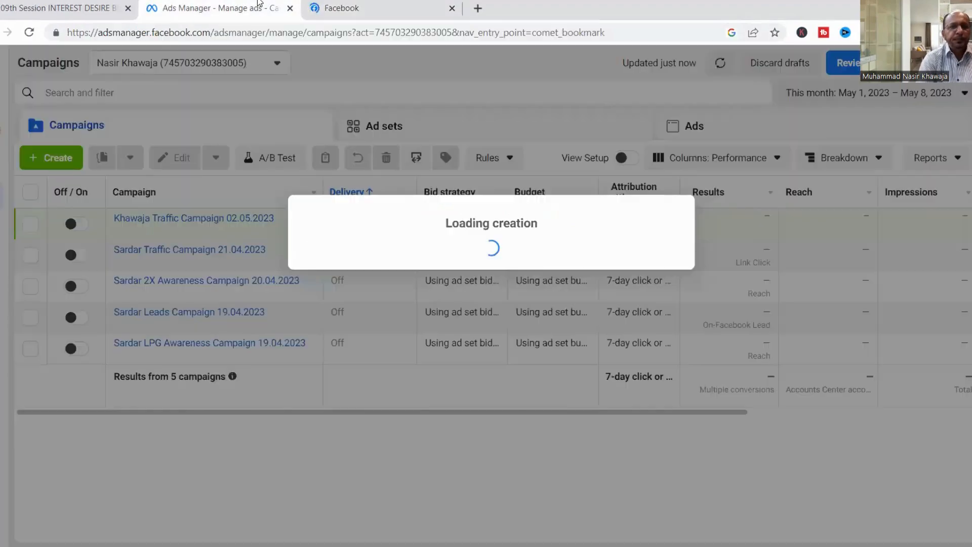
pyautogui.click(400, 5)
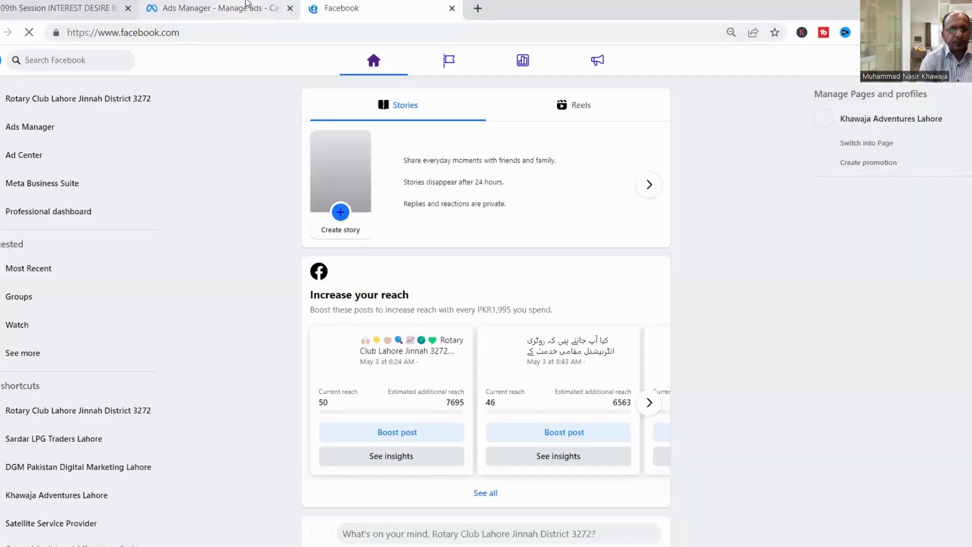
pyautogui.click(246, 3)
pyautogui.click(385, 14)
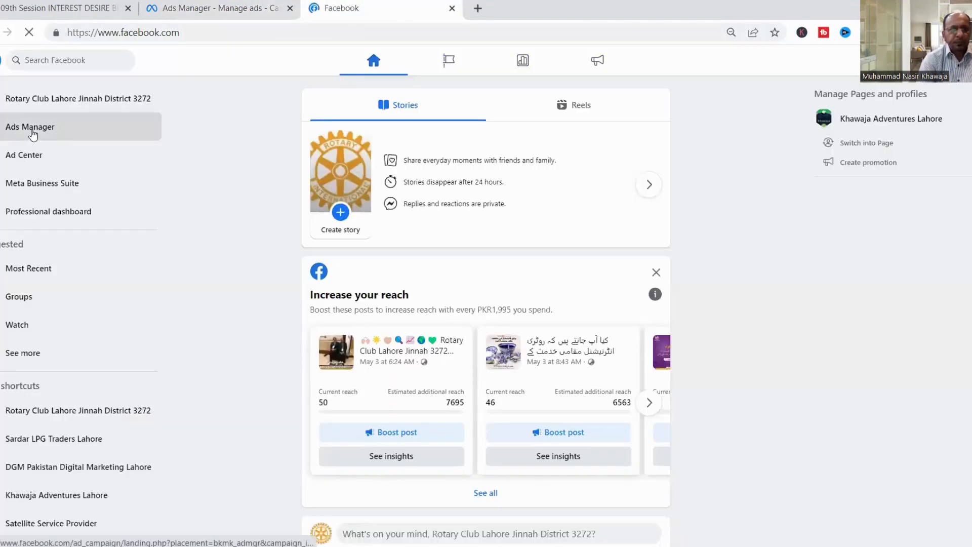
pyautogui.click(257, 13)
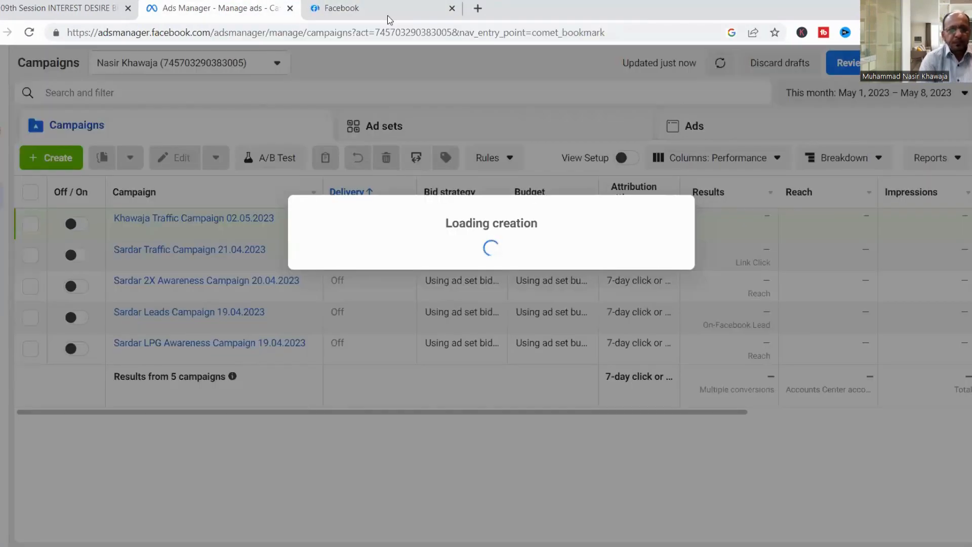
pyautogui.click(406, 11)
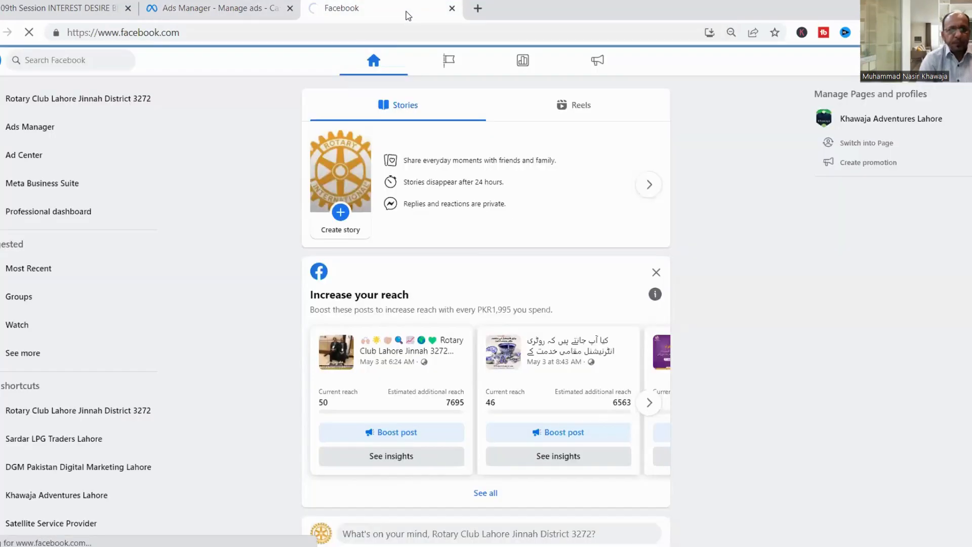
pyautogui.click(230, 6)
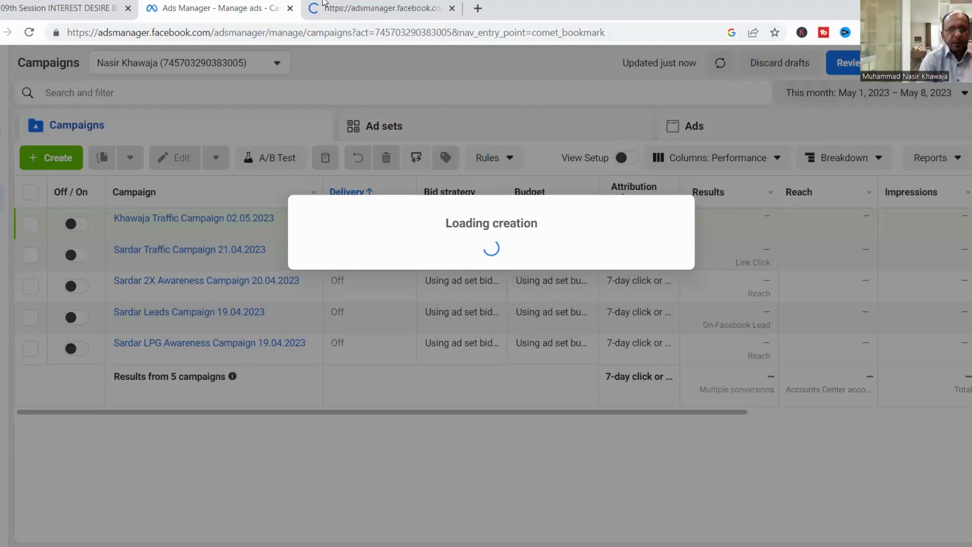
pyautogui.click(337, 6)
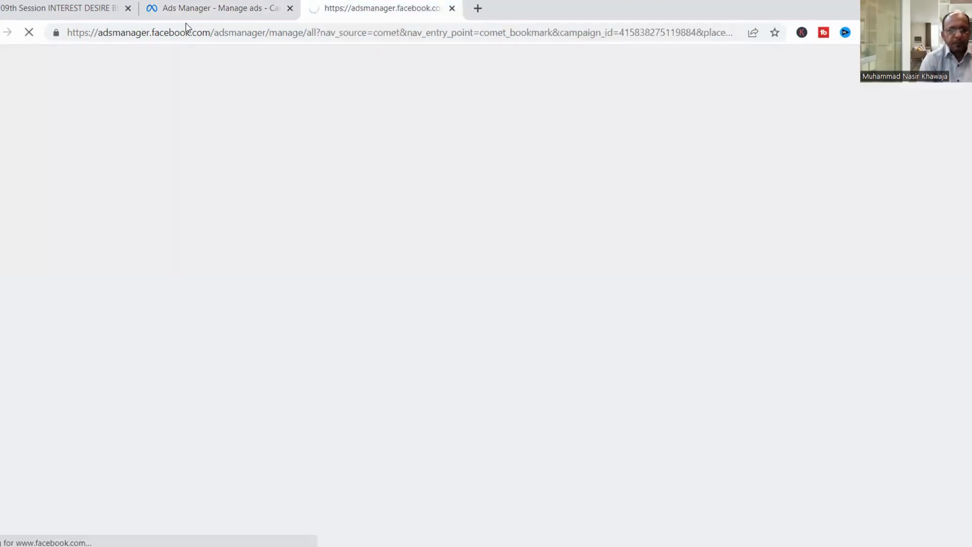
pyautogui.click(222, 11)
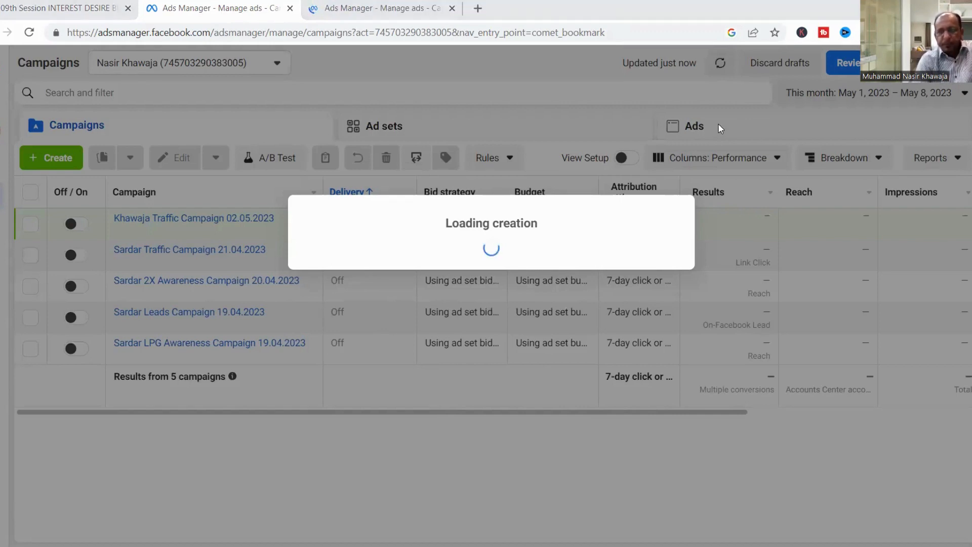
pyautogui.click(357, 4)
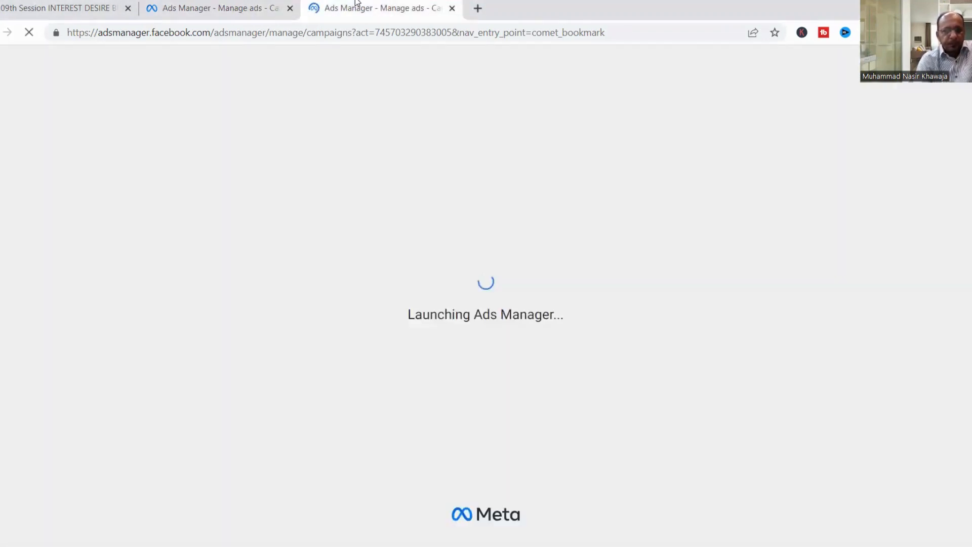
pyautogui.click(238, 4)
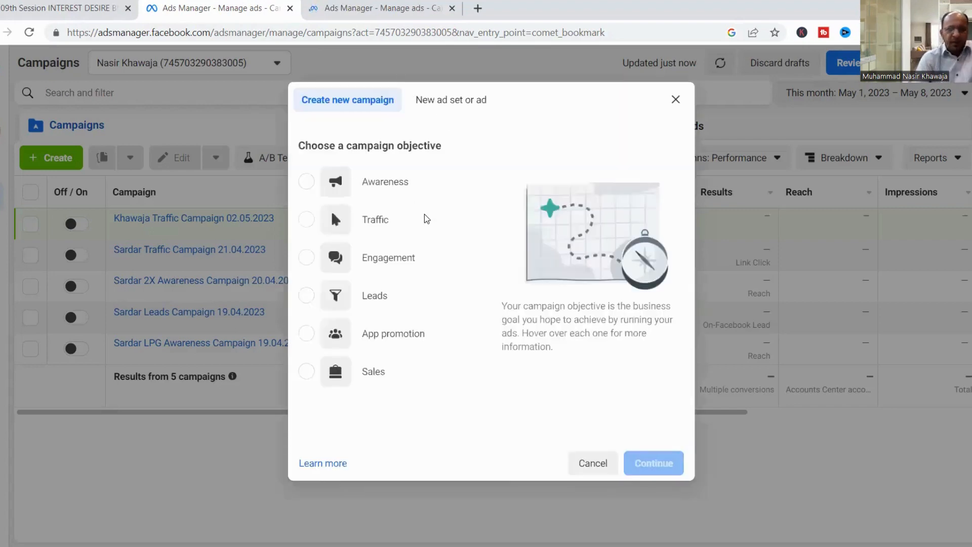
# Step: Examine what the Awareness, Traffic and Engagement campaign objectives are good for, selecting each in turn and going back to Traffic
pyautogui.moveTo(426, 219)
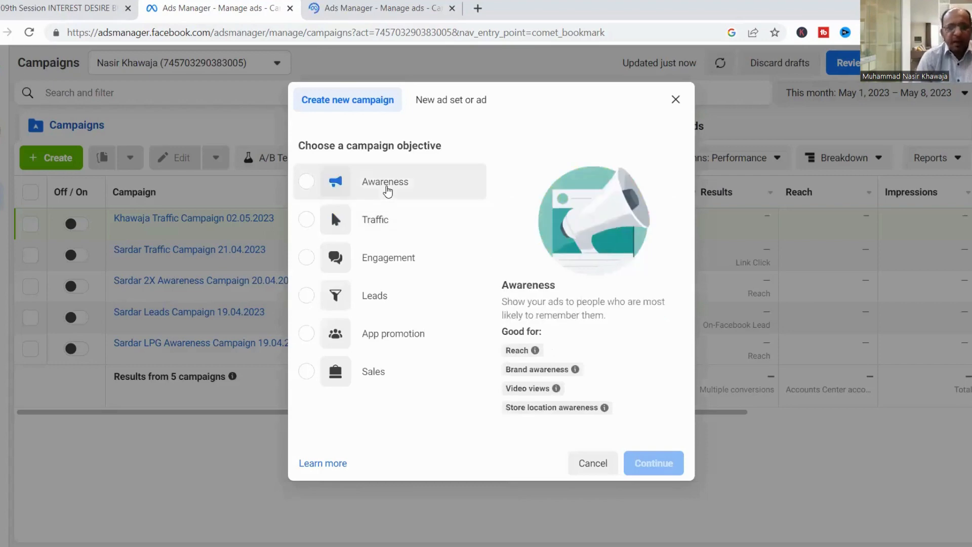
pyautogui.click(387, 190)
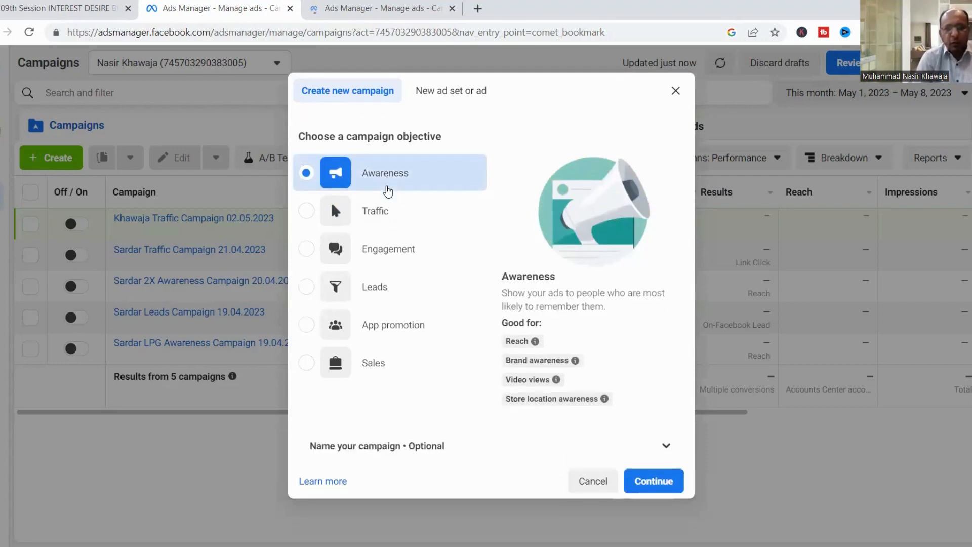
pyautogui.click(379, 216)
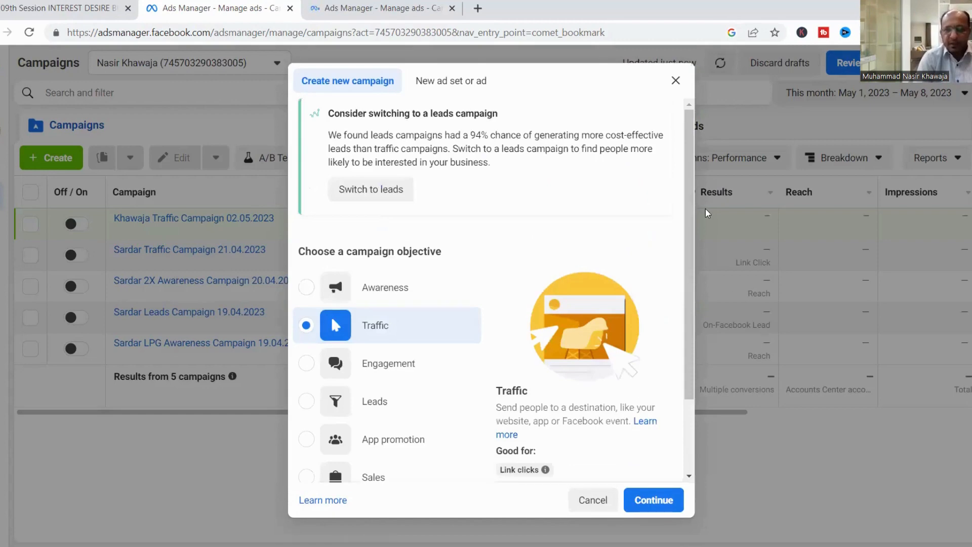
pyautogui.scroll(-2, 678, 304)
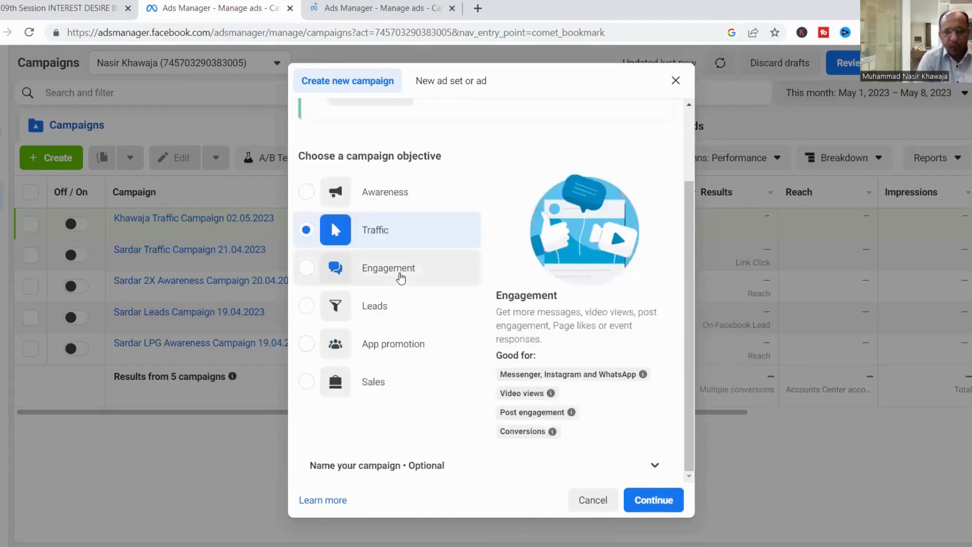
pyautogui.click(400, 277)
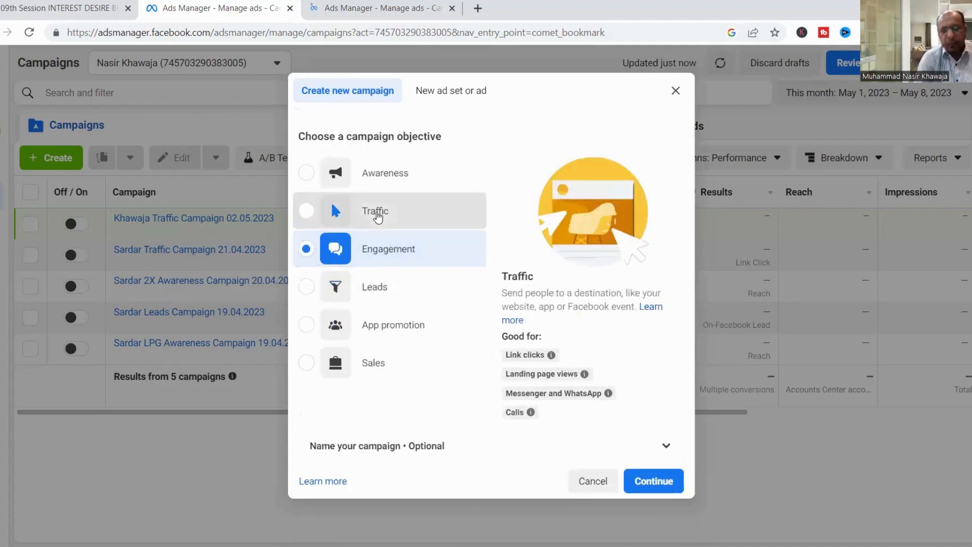
pyautogui.click(357, 212)
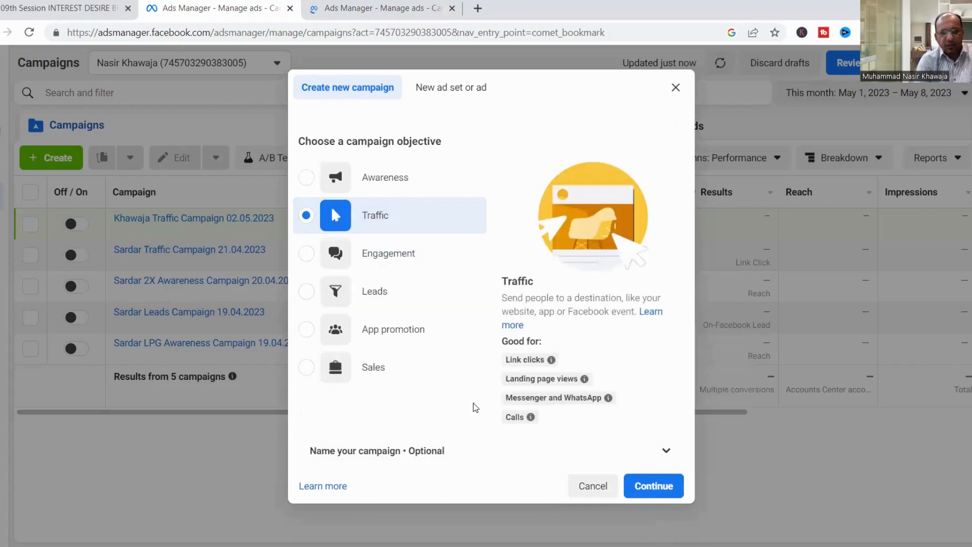
pyautogui.moveTo(586, 401)
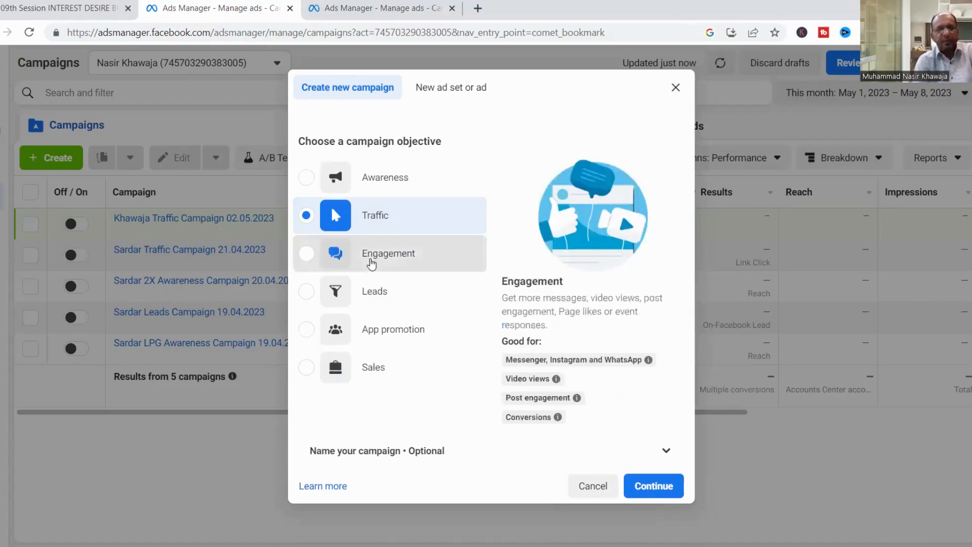
# Step: Choose Engagement as the campaign objective, review what it is good for, and continue to the campaign setup
pyautogui.click(372, 263)
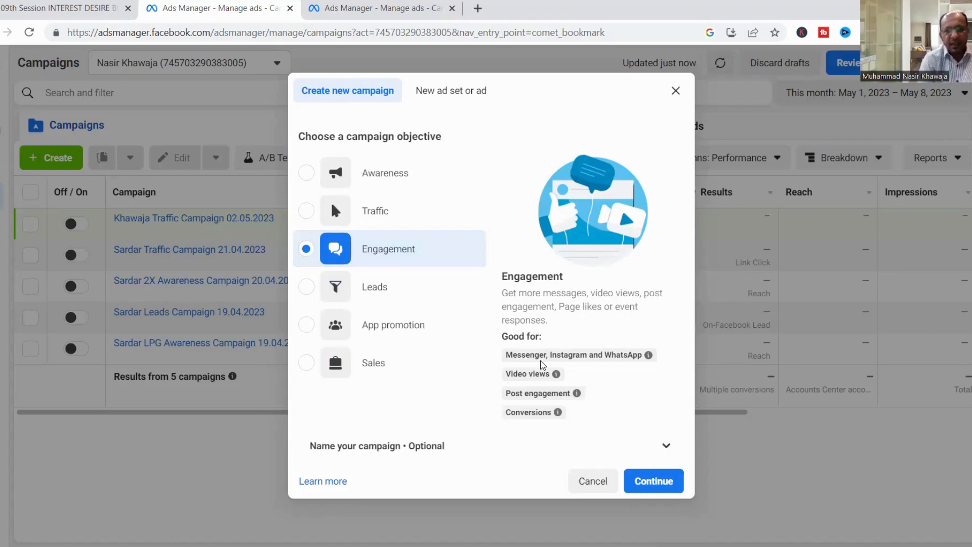
pyautogui.moveTo(526, 354)
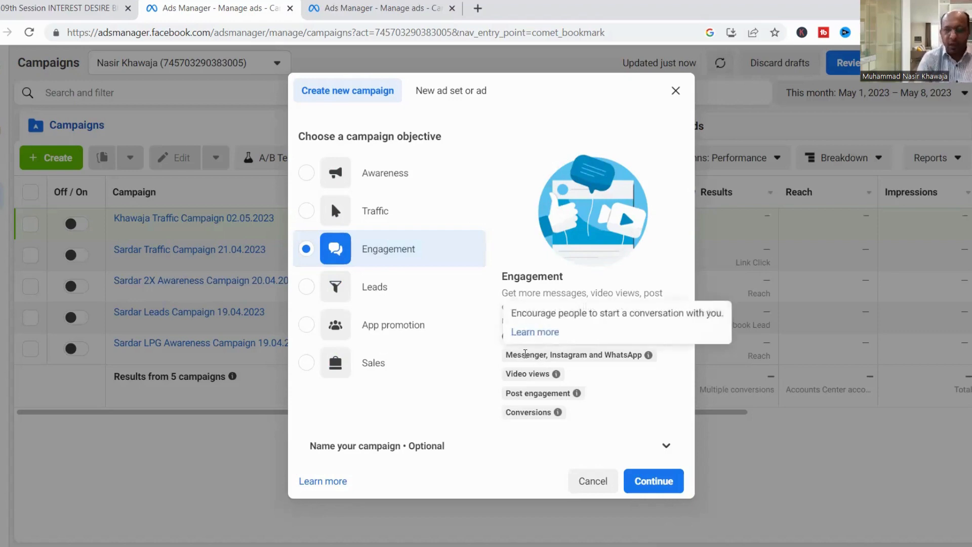
pyautogui.moveTo(543, 372)
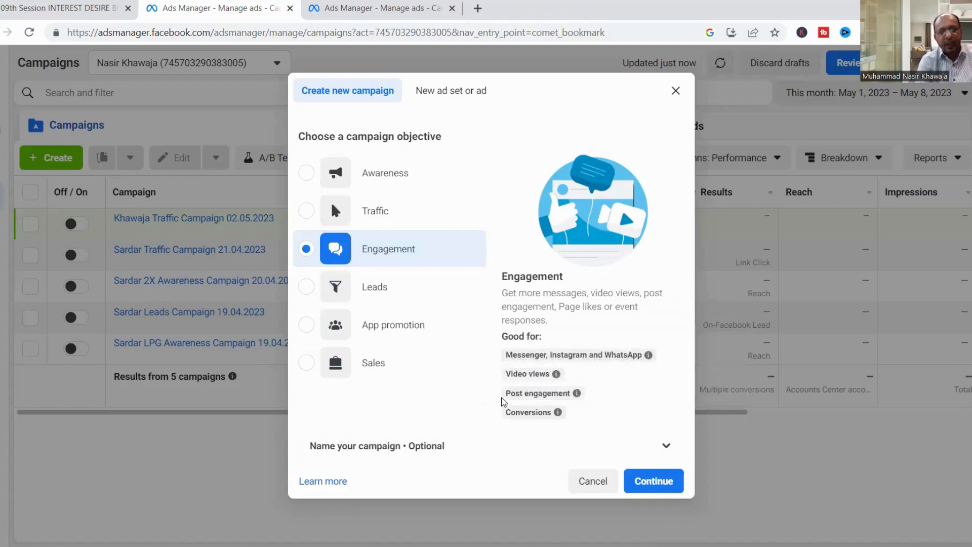
pyautogui.moveTo(506, 393); pyautogui.dragTo(570, 397)
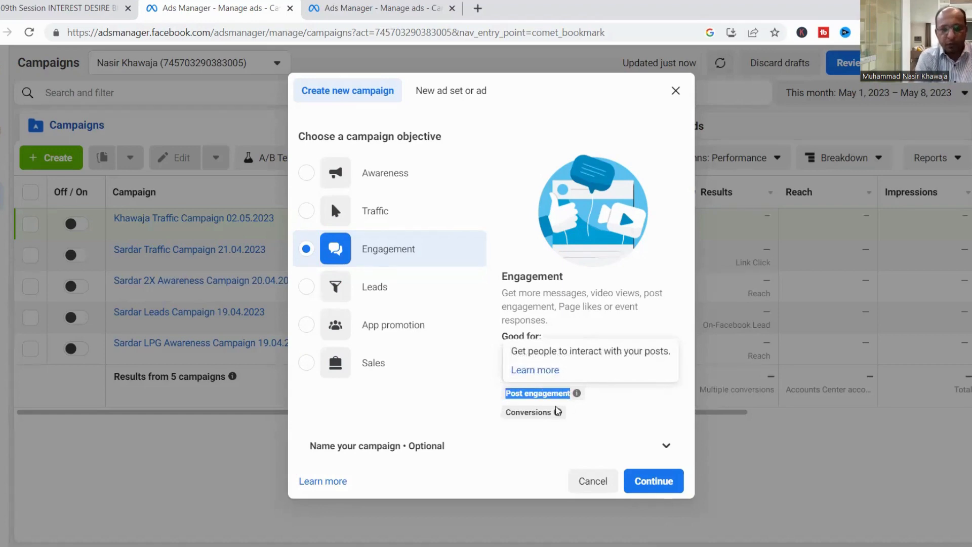
pyautogui.moveTo(551, 412); pyautogui.dragTo(466, 421)
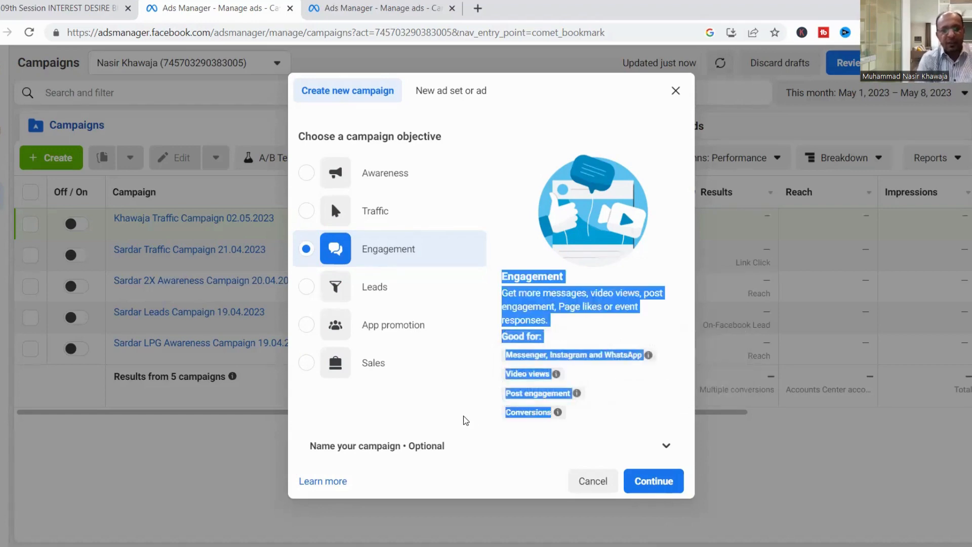
pyautogui.click(383, 259)
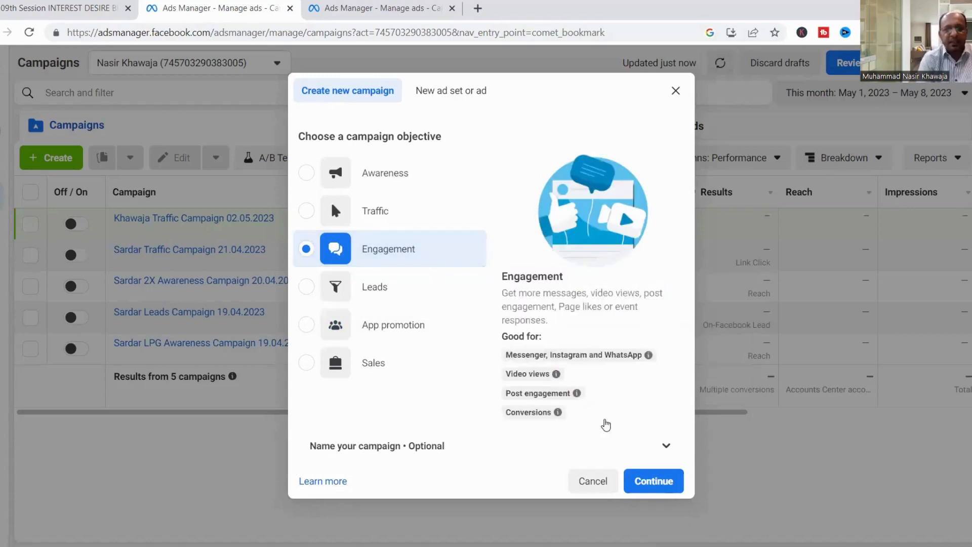
pyautogui.click(653, 481)
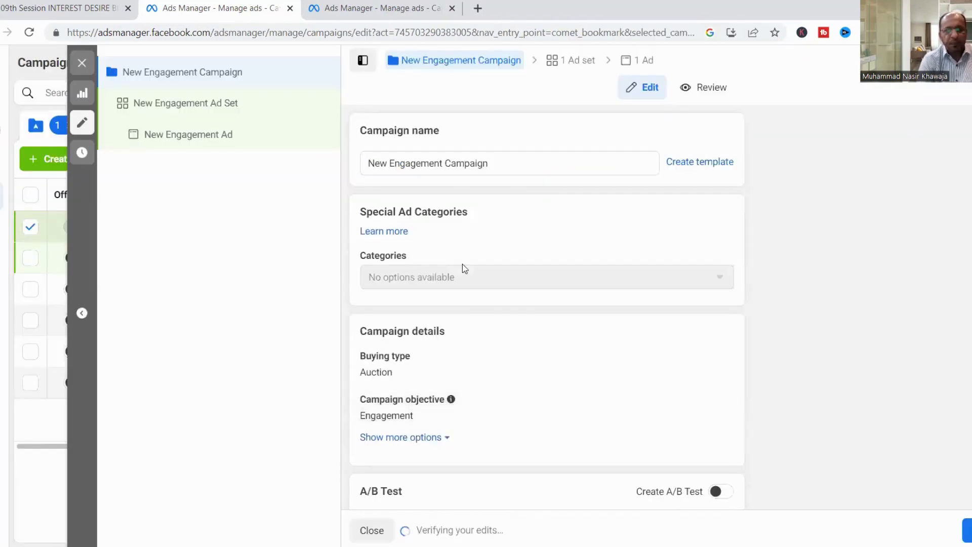
# Step: Rename the campaign as Khawaja Engagement 08.05.2023
pyautogui.moveTo(499, 161); pyautogui.dragTo(364, 168)
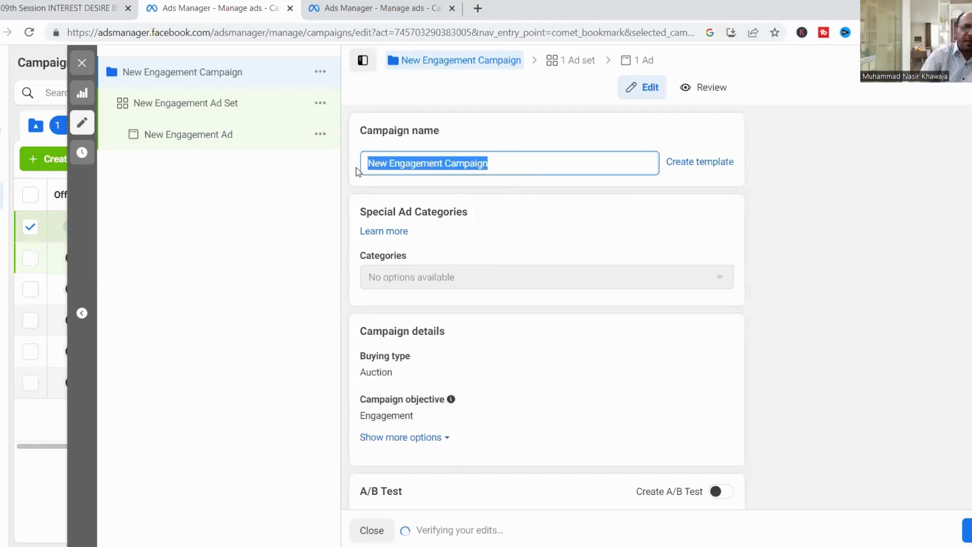
pyautogui.write('DGM')
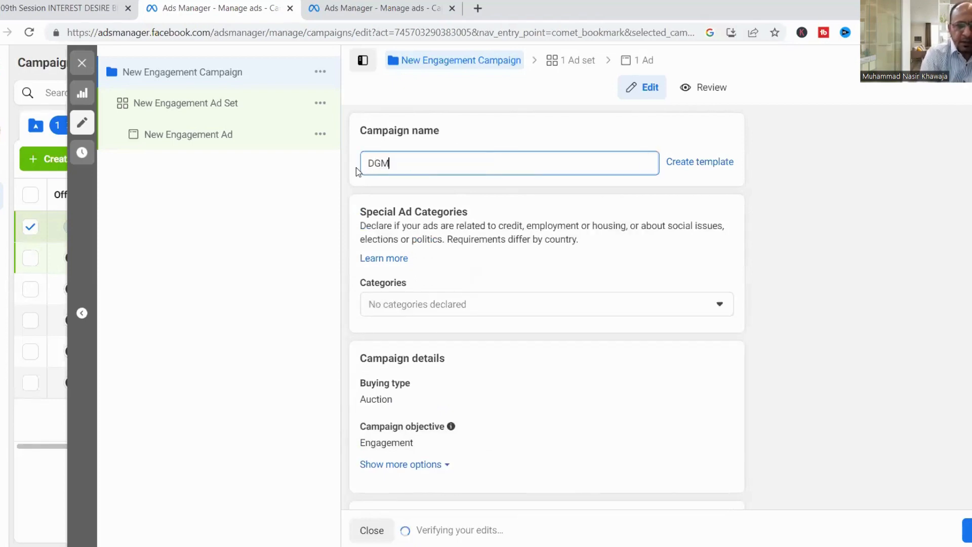
pyautogui.press('BackSpace')
pyautogui.press('BackSpace')
pyautogui.press('BackSpace')
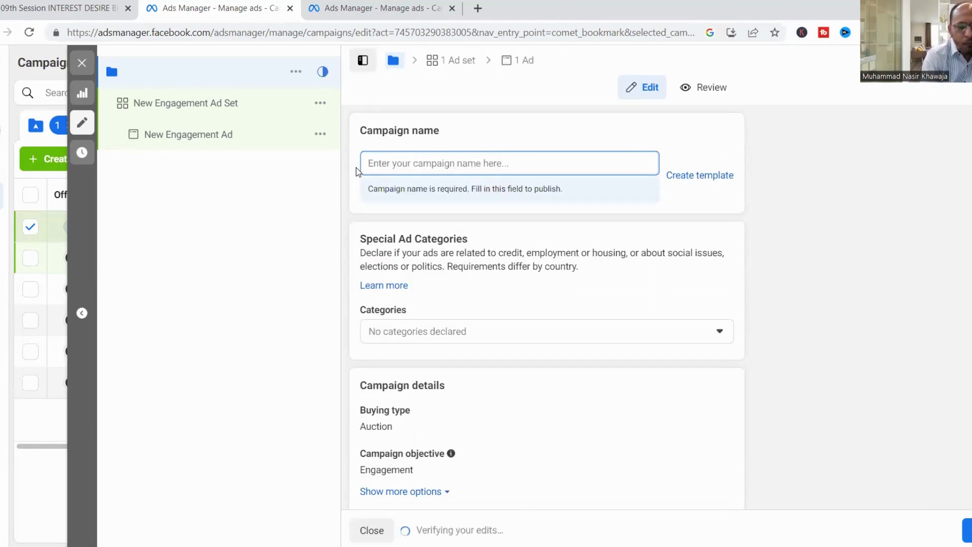
pyautogui.write('Khawaja ')
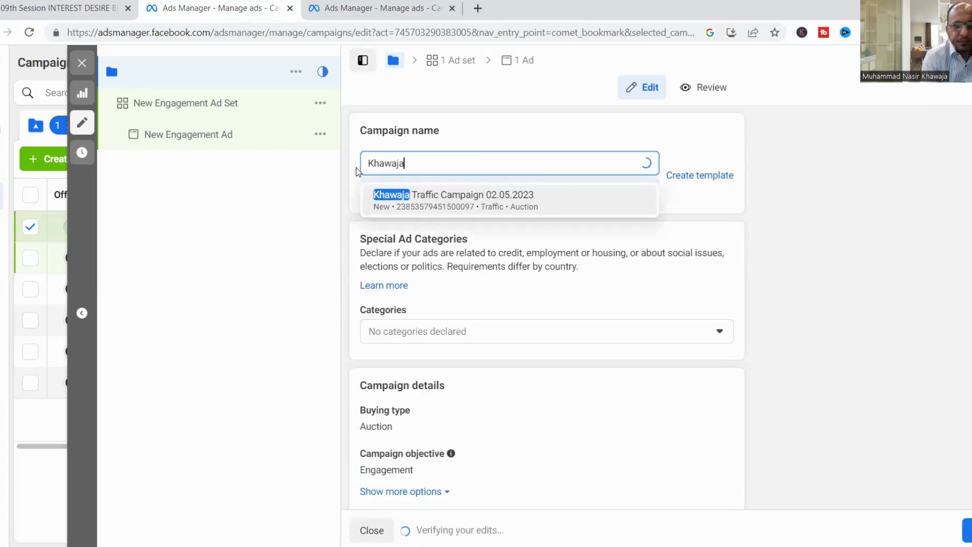
pyautogui.write('Engag')
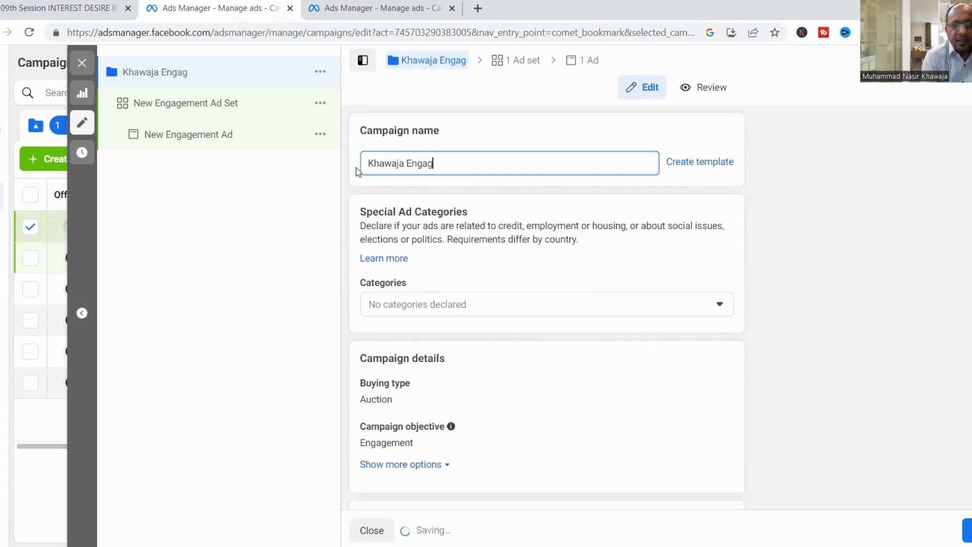
pyautogui.write('ement')
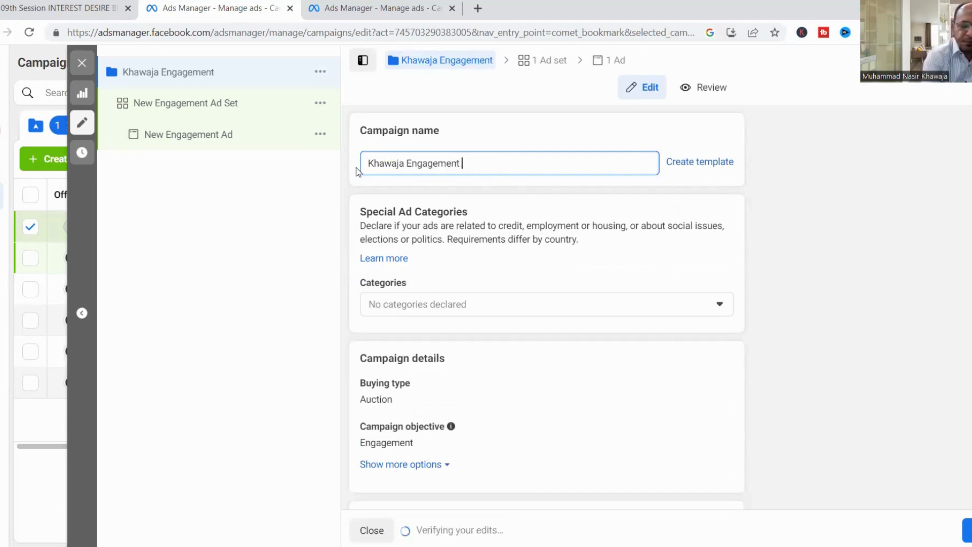
pyautogui.write(' 08.05')
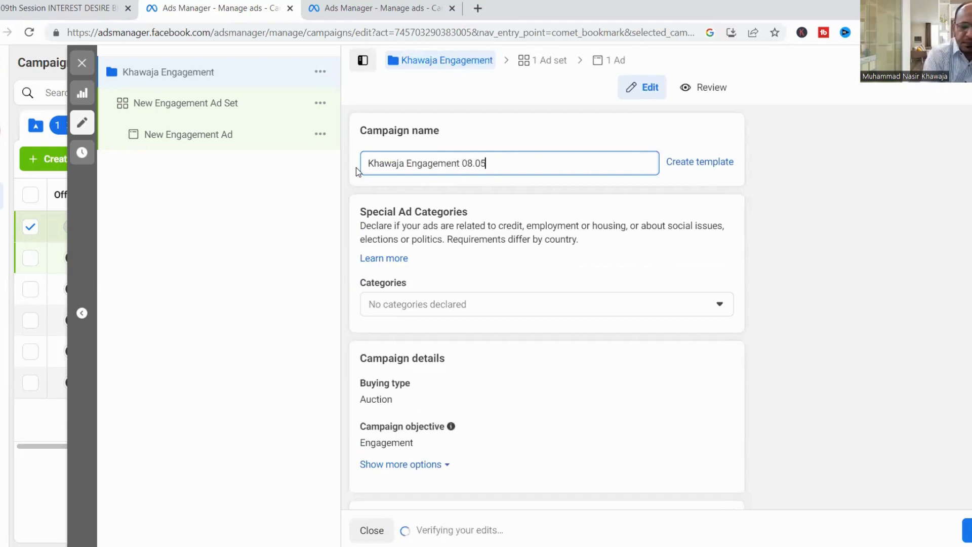
pyautogui.write('.2023')
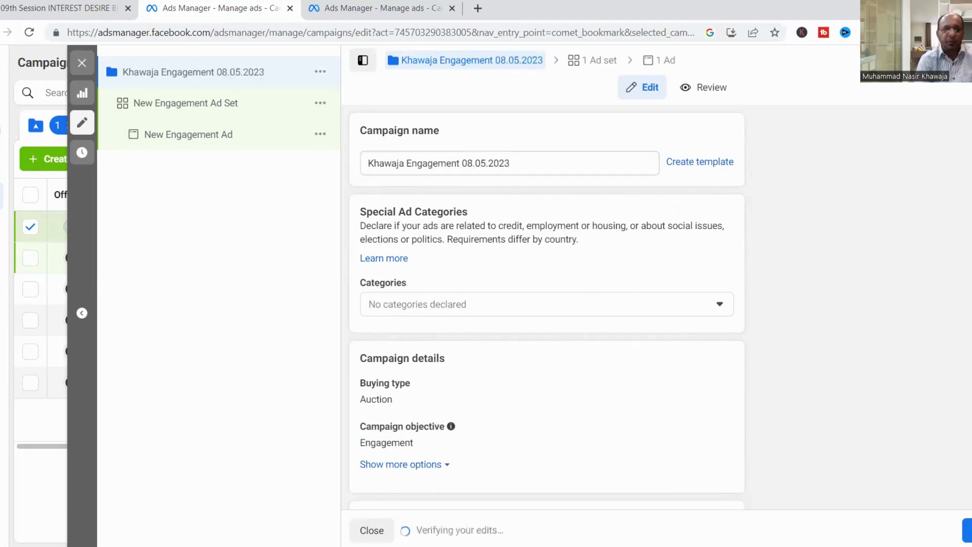
# Step: Show more options in the campaign details, and rename the ad set as Khawaja Adventure Engagement 08.05.2023
pyautogui.scroll(-1, 547, 304)
pyautogui.scroll(-2, 547, 304)
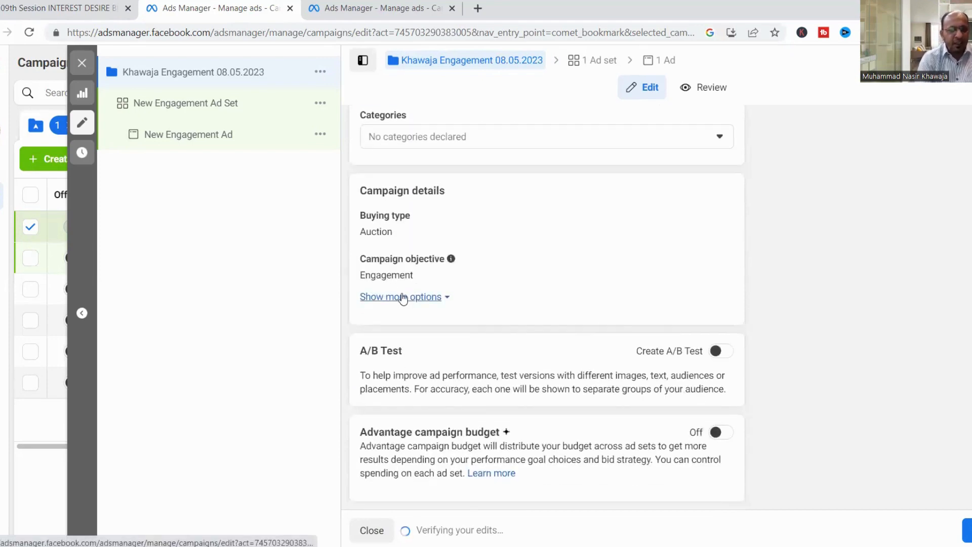
pyautogui.click(403, 297)
pyautogui.click(186, 104)
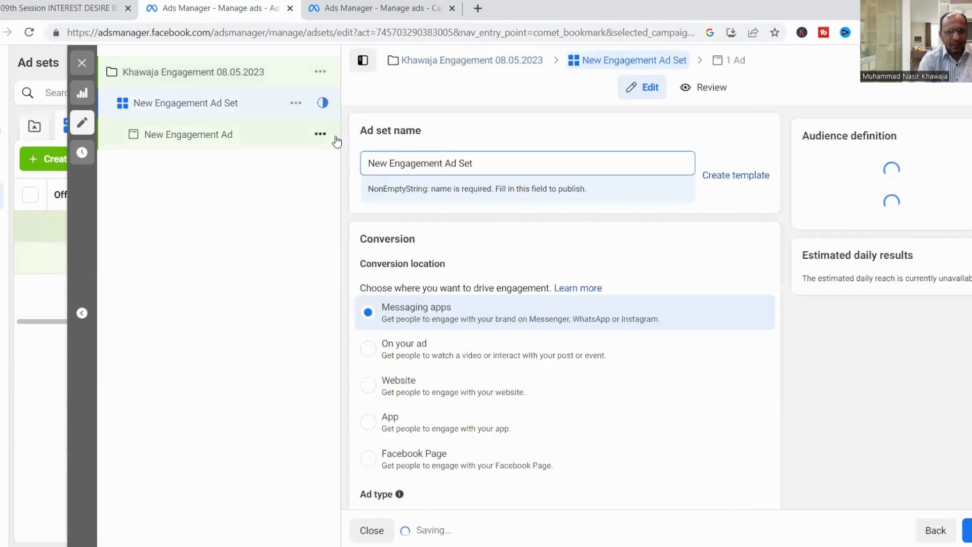
pyautogui.moveTo(488, 161); pyautogui.dragTo(430, 163)
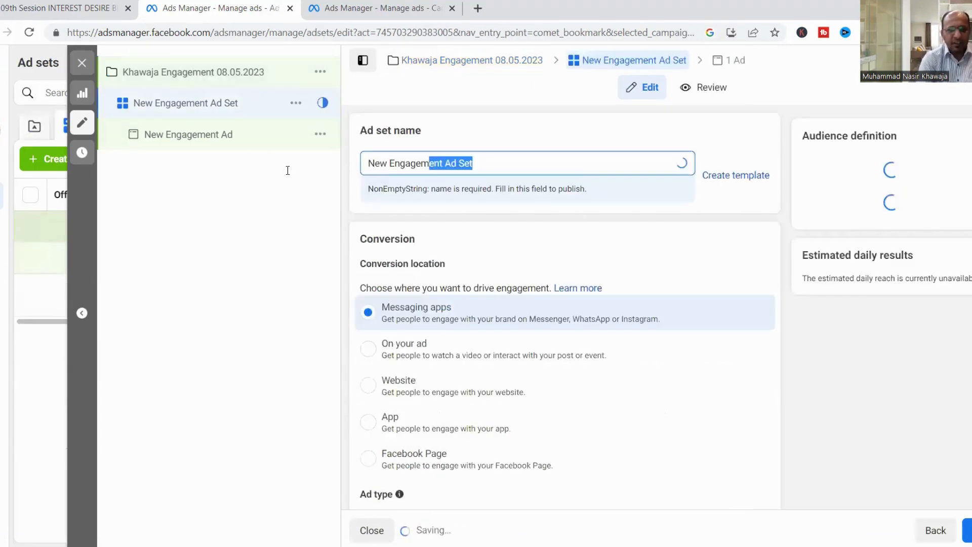
pyautogui.moveTo(235, 157); pyautogui.dragTo(240, 160)
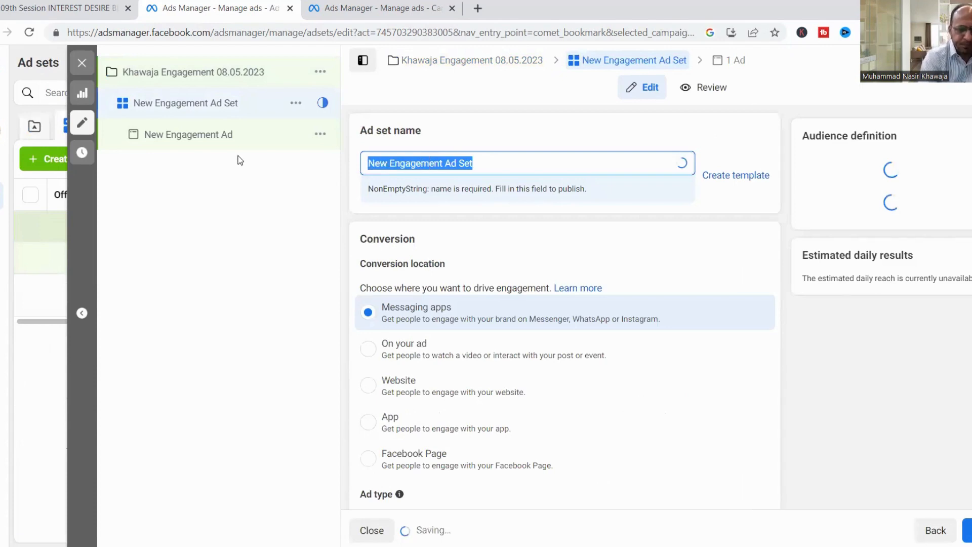
pyautogui.write('Khawaja A')
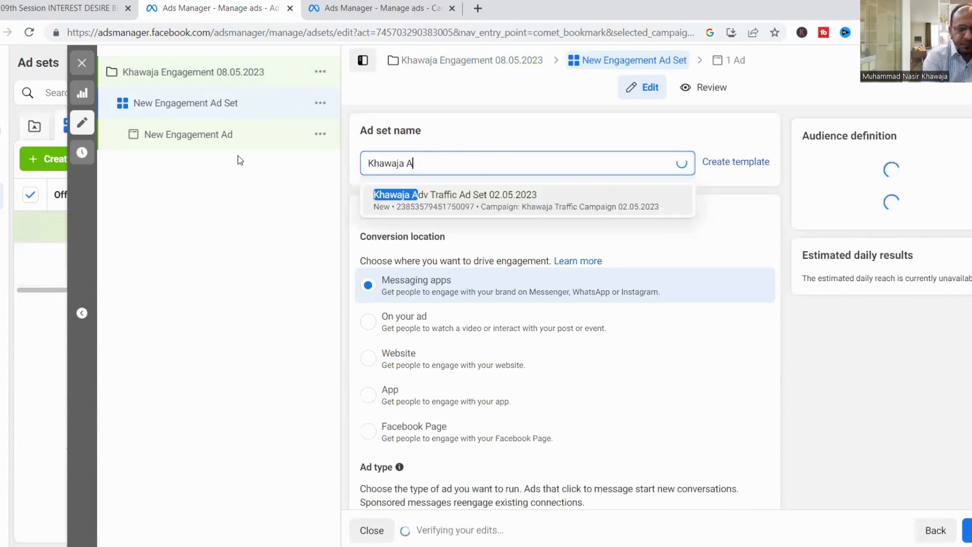
pyautogui.write('dventure ')
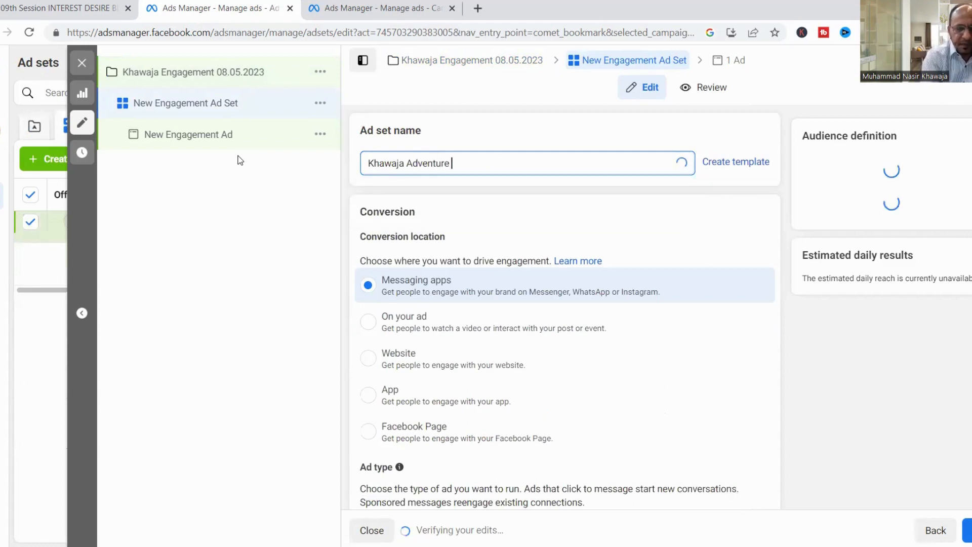
pyautogui.write('Engagement ')
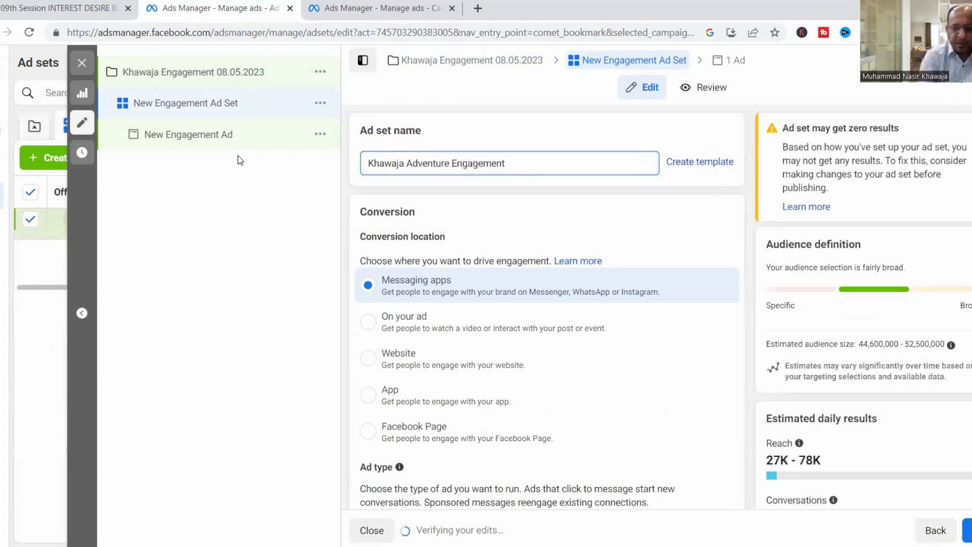
pyautogui.write('08.0')
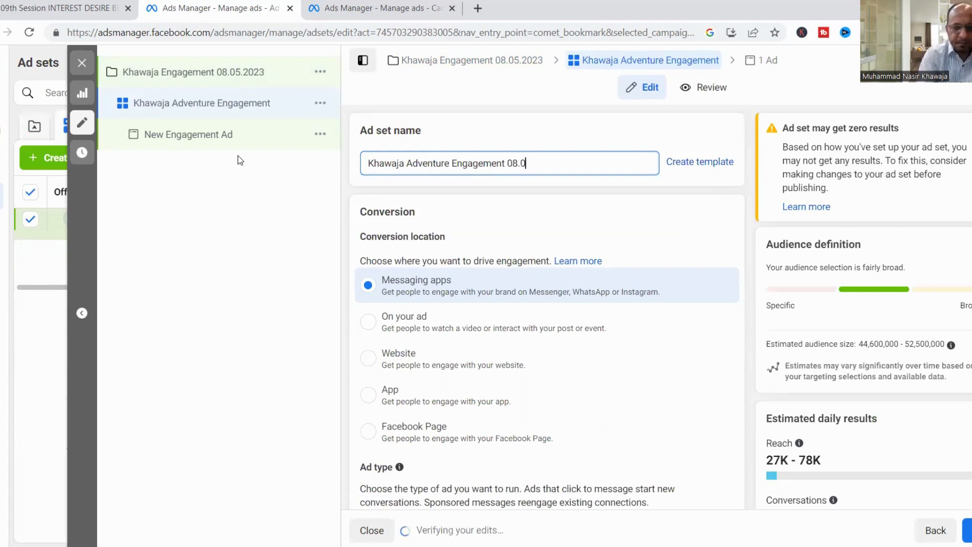
pyautogui.write('5.2023')
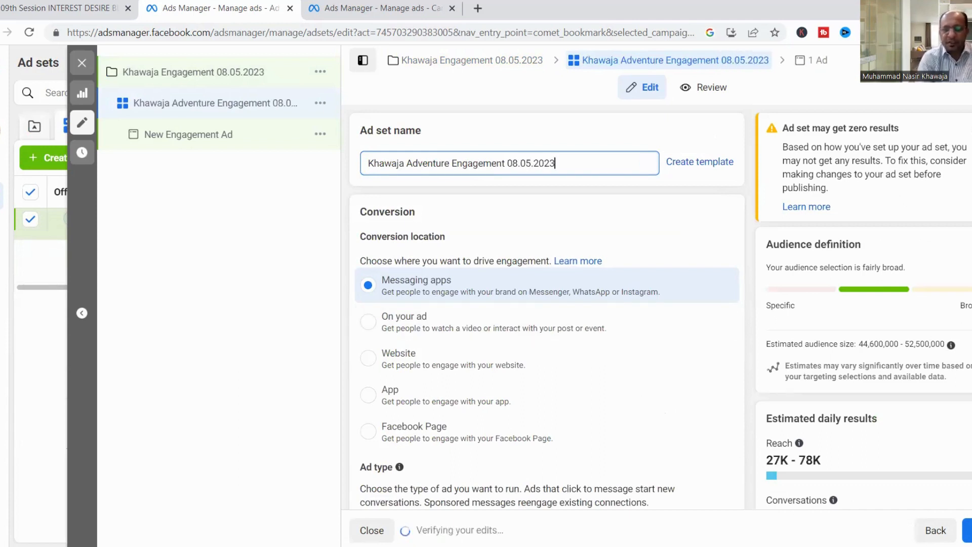
# Step: Examine the conversion locations On your ad, Website, App and Facebook Page by selecting each in turn, and return to Messaging apps
pyautogui.scroll(-2, 547, 306)
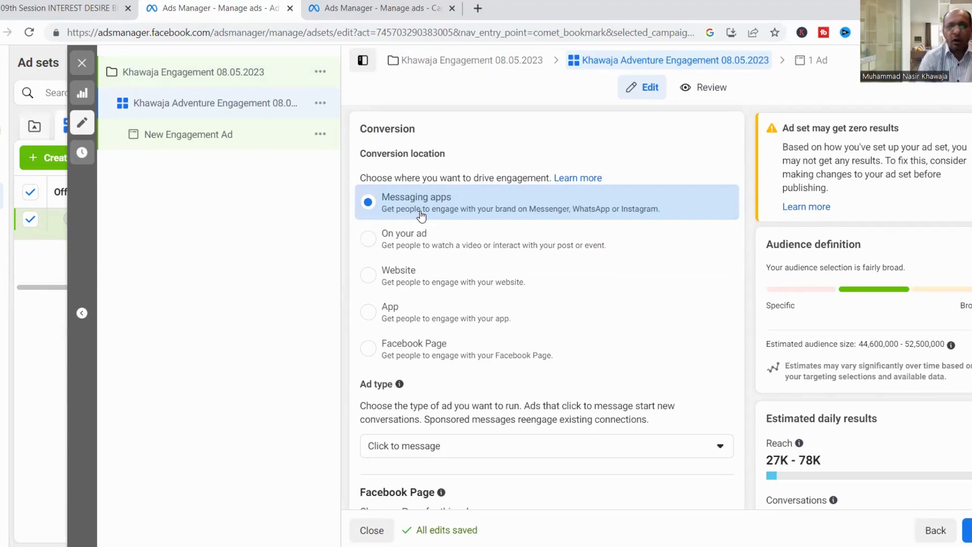
pyautogui.click(426, 246)
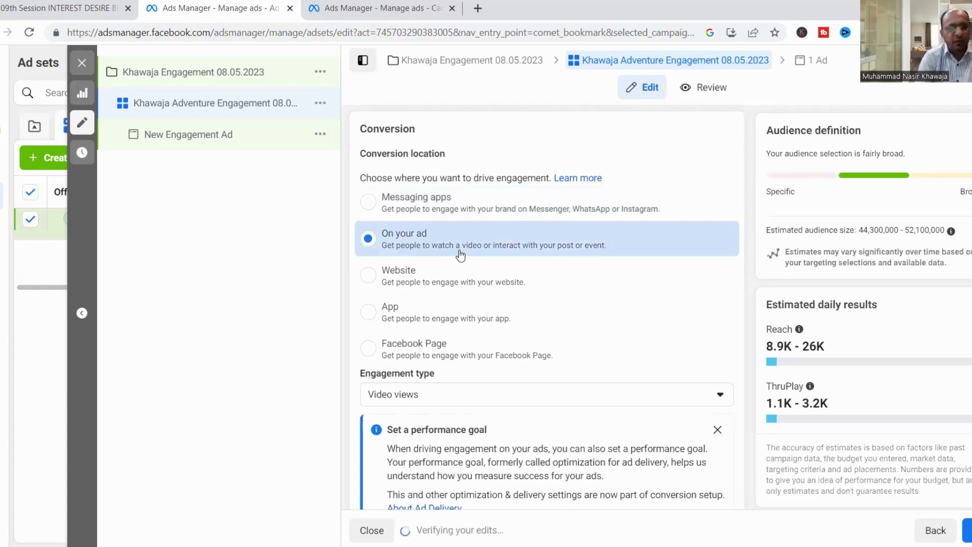
pyautogui.click(431, 286)
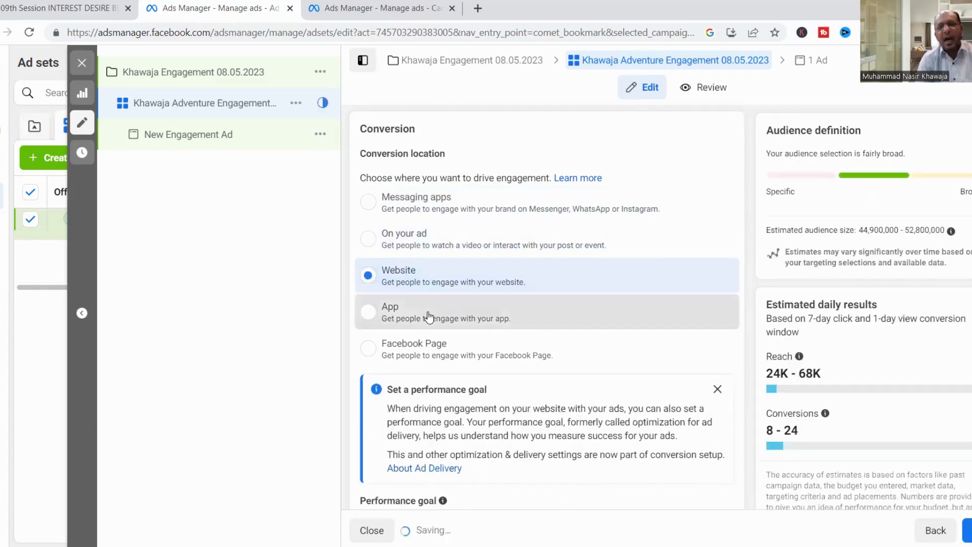
pyautogui.click(428, 317)
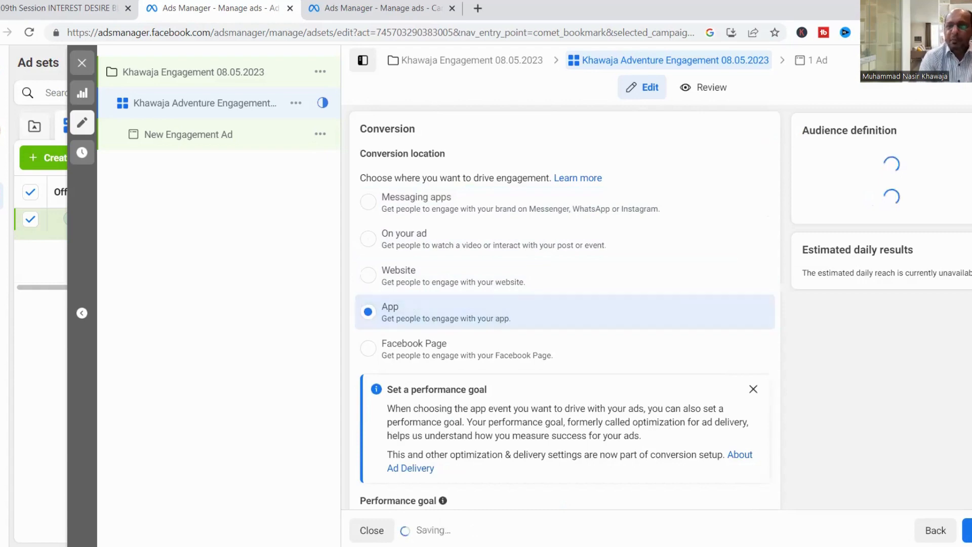
pyautogui.scroll(-1, 547, 314)
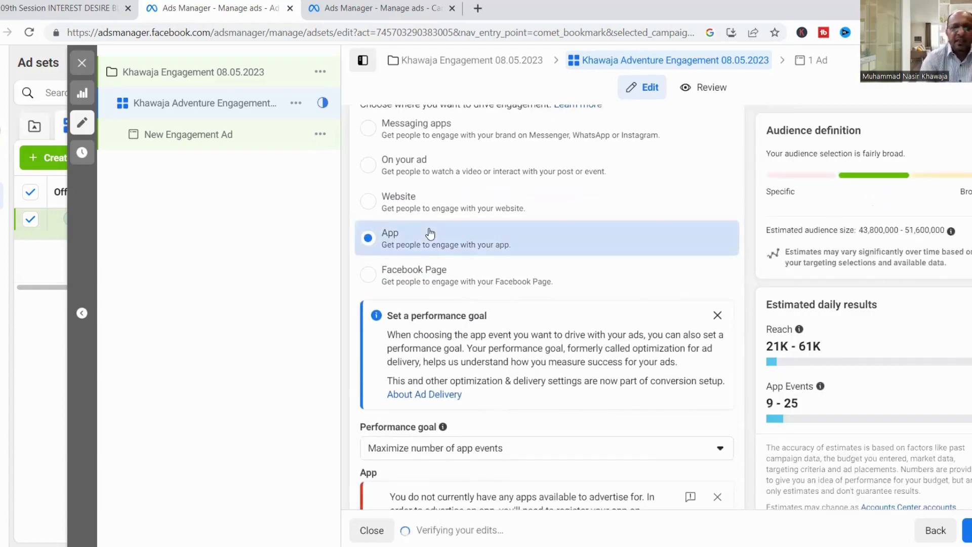
pyautogui.click(438, 285)
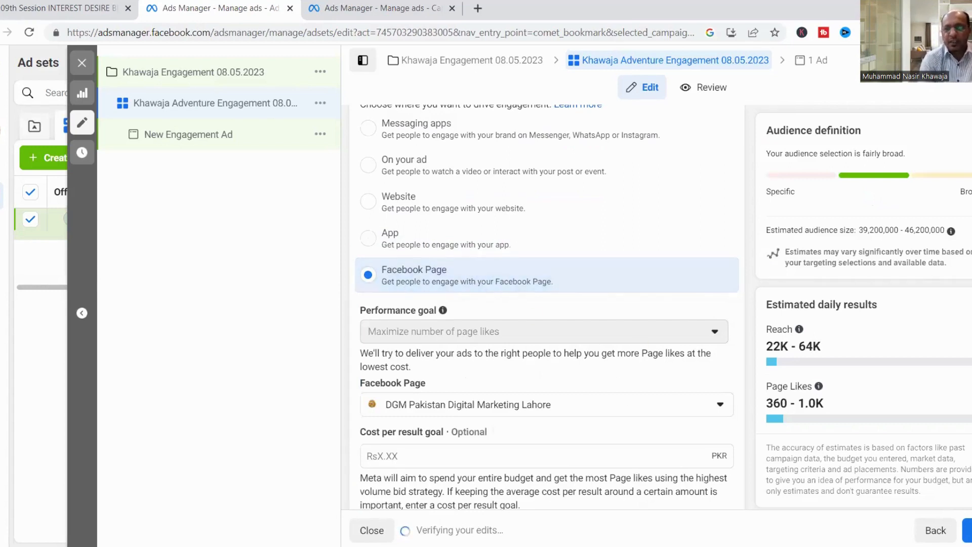
pyautogui.scroll(3, 408, 237)
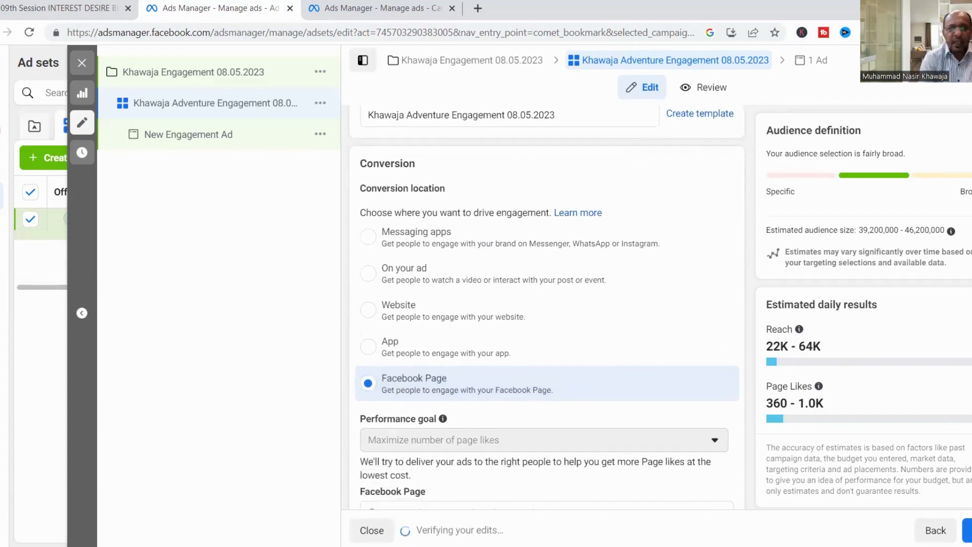
pyautogui.click(408, 237)
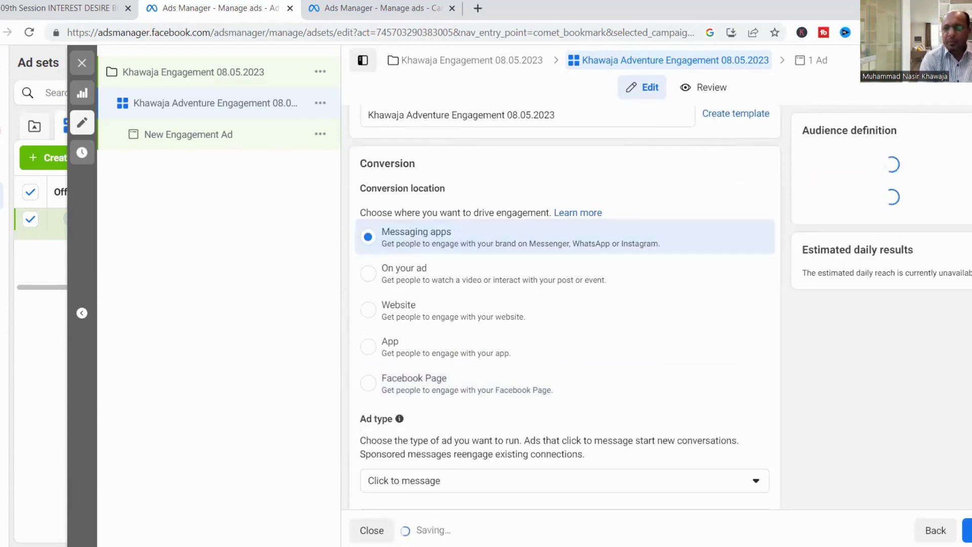
# Step: Try Sponsored message as the ad type for the messaging ad set, and switch back to Click to message
pyautogui.scroll(-4, 408, 237)
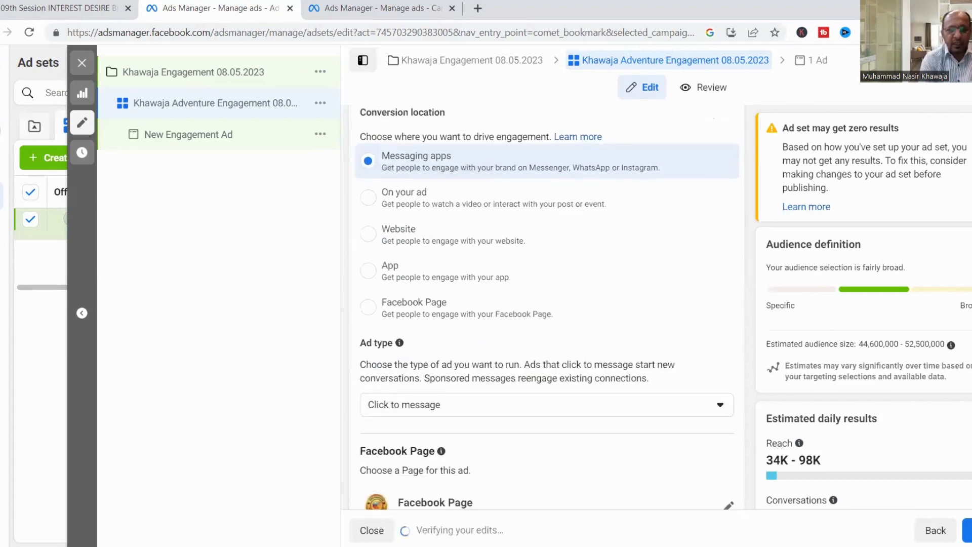
pyautogui.scroll(1, 408, 237)
pyautogui.scroll(-2, 408, 237)
pyautogui.scroll(3, 547, 309)
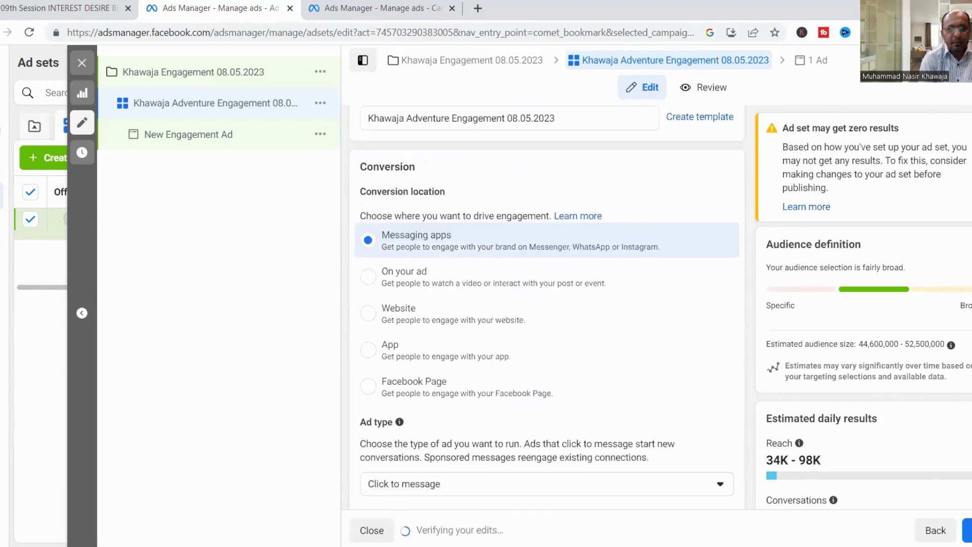
pyautogui.scroll(-3, 547, 309)
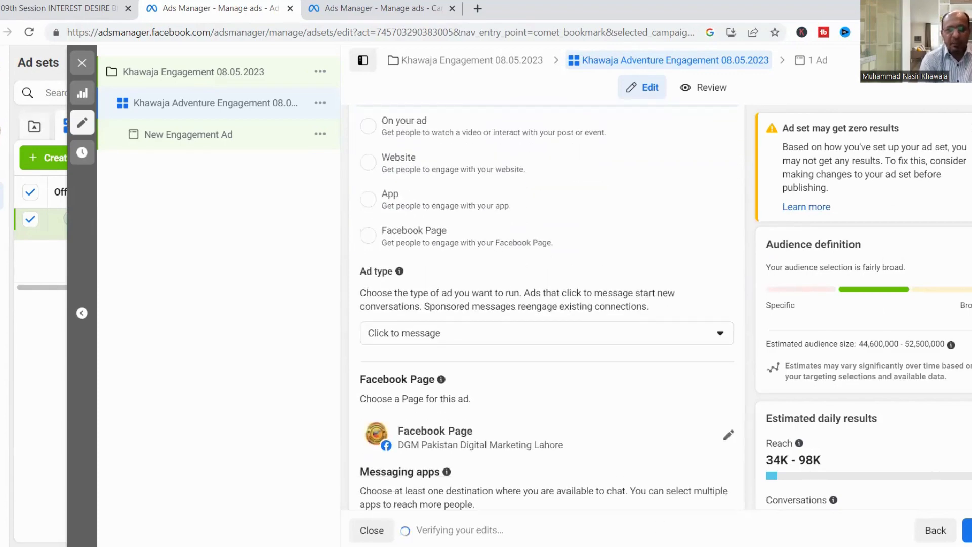
pyautogui.click(577, 337)
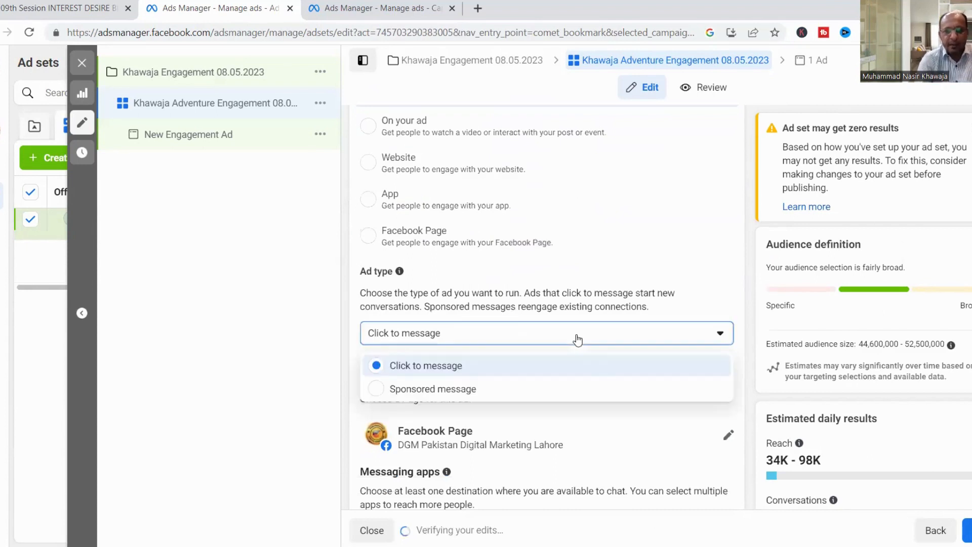
pyautogui.click(450, 400)
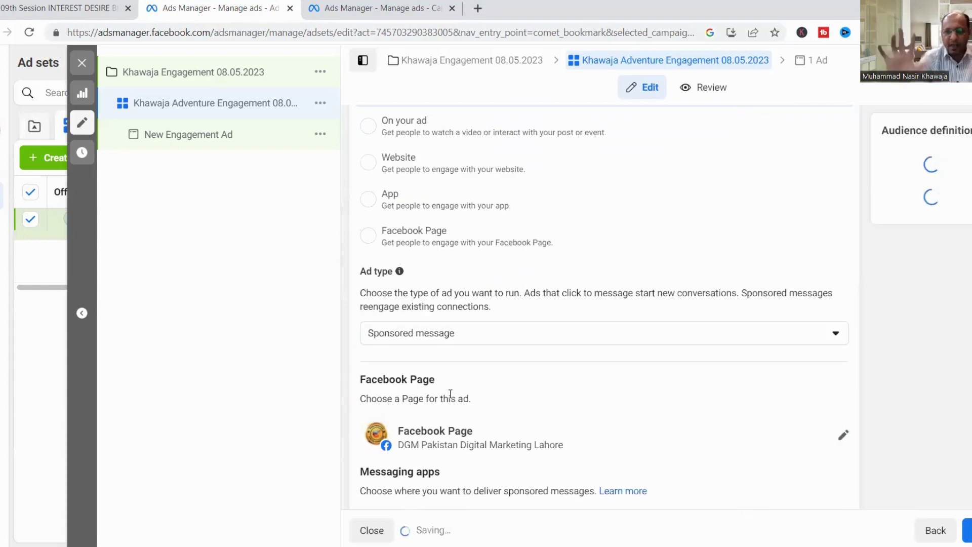
pyautogui.click(477, 334)
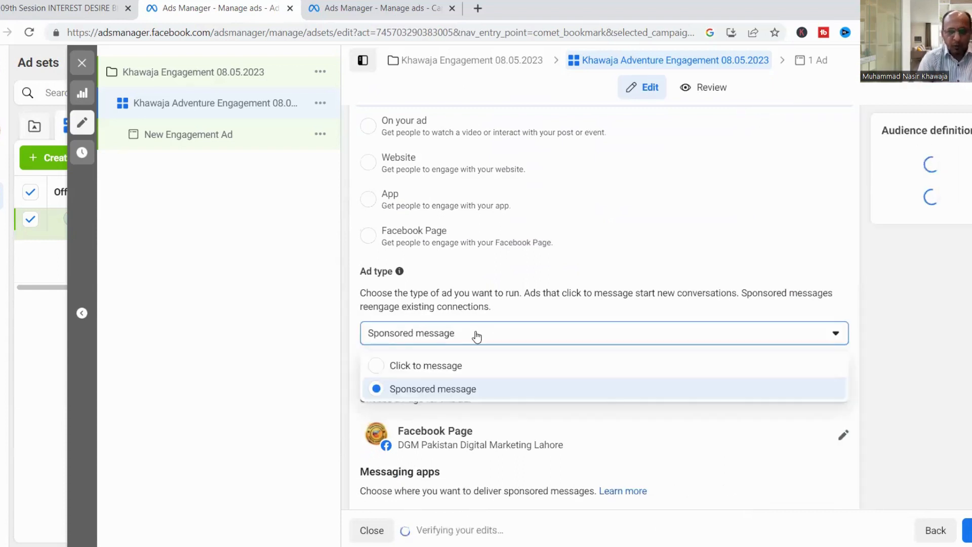
pyautogui.click(459, 365)
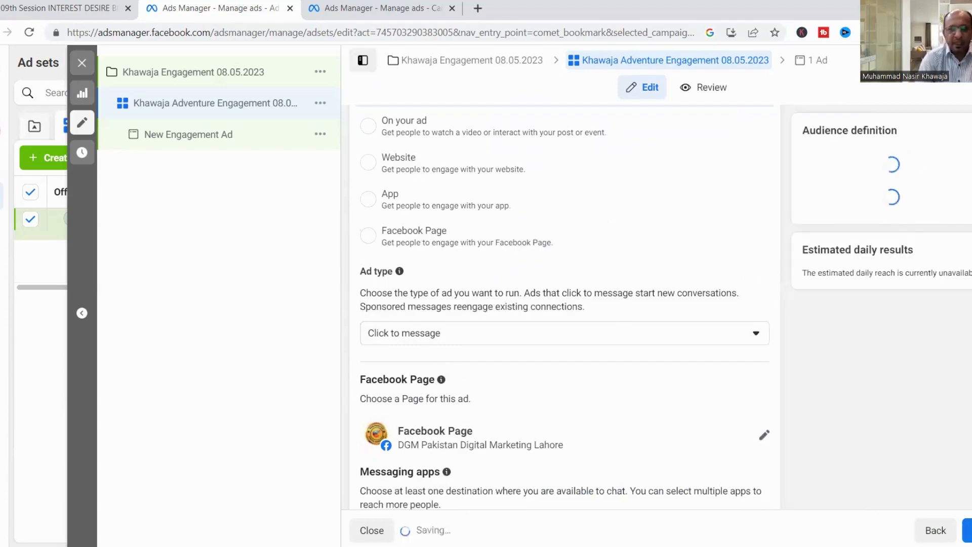
# Step: Choose Khawaja Adventures Lahore as the ad set's Facebook Page
pyautogui.scroll(-3, 557, 304)
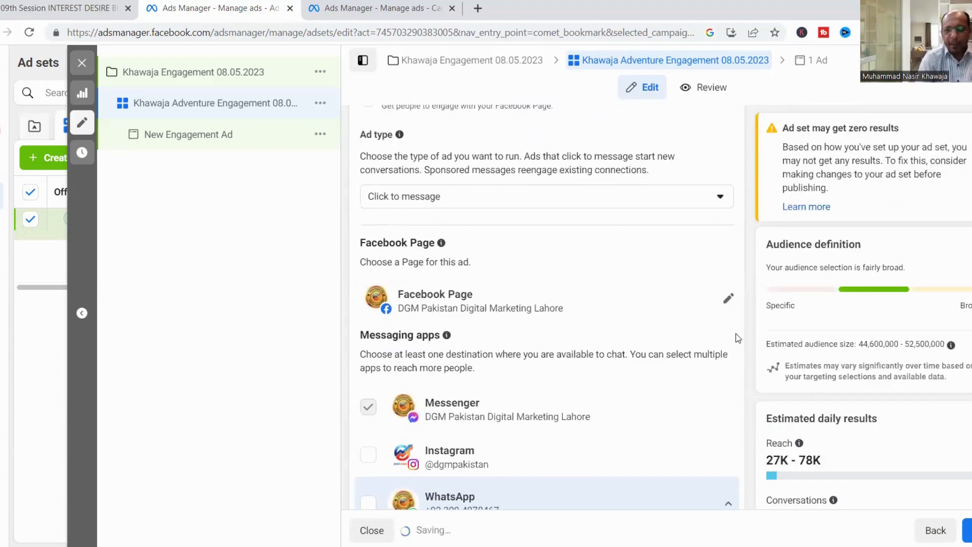
pyautogui.click(728, 297)
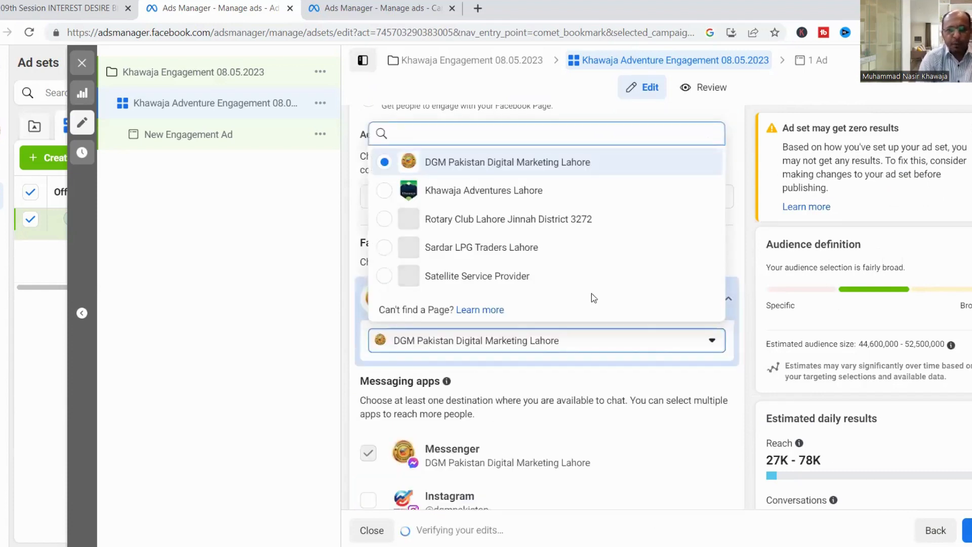
pyautogui.click(476, 193)
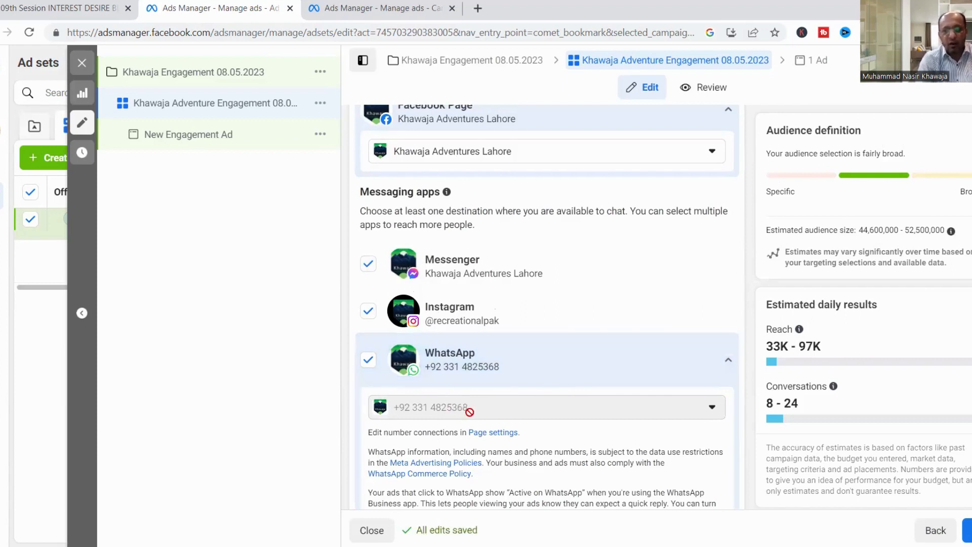
# Step: Try deselecting the Messenger and WhatsApp destinations, and return to having Messenger, Instagram and WhatsApp all selected
pyautogui.tripleClick(454, 408)
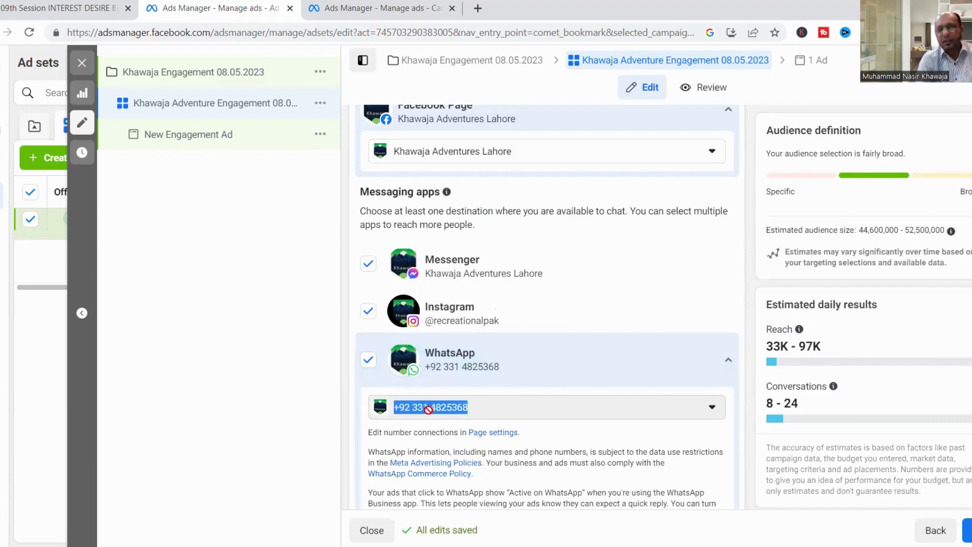
pyautogui.click(429, 409)
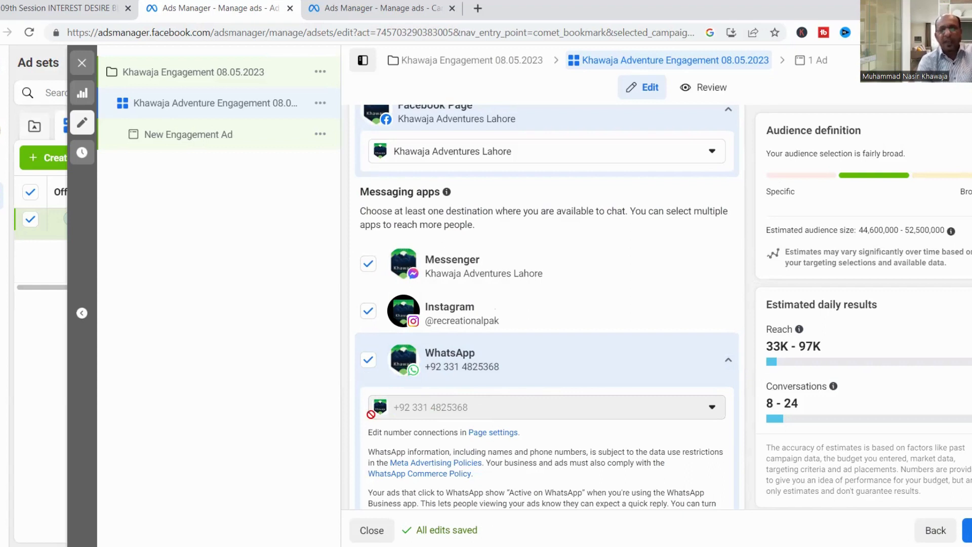
pyautogui.click(369, 311)
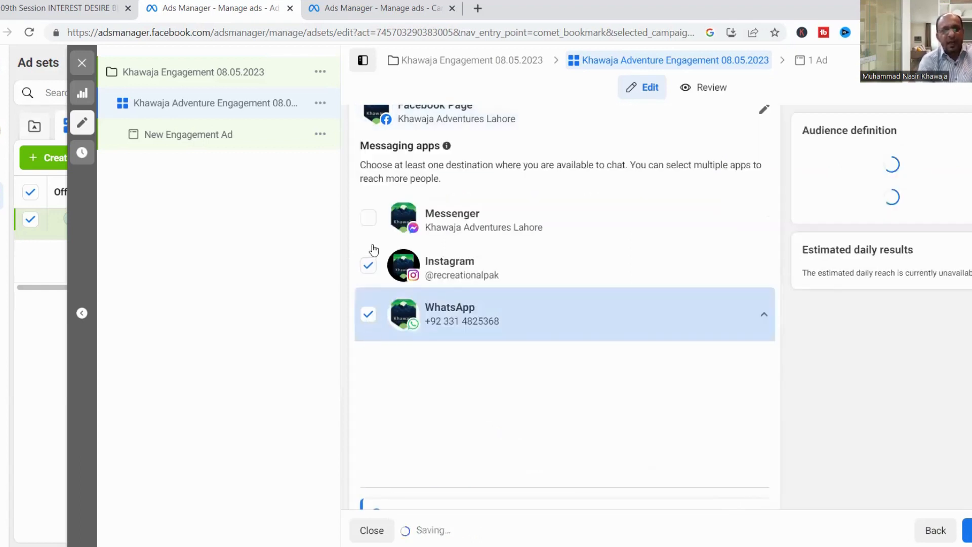
pyautogui.click(369, 313)
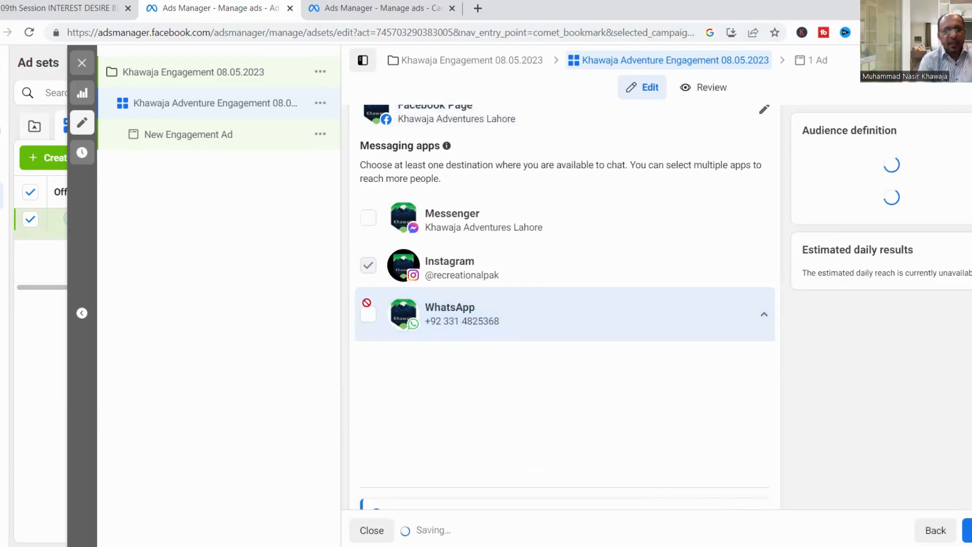
pyautogui.click(368, 318)
pyautogui.click(368, 317)
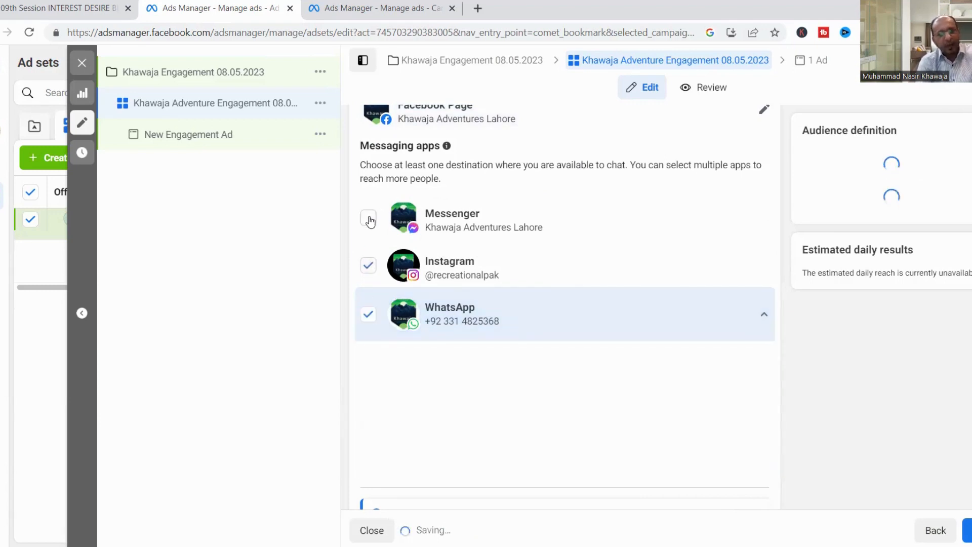
pyautogui.click(369, 219)
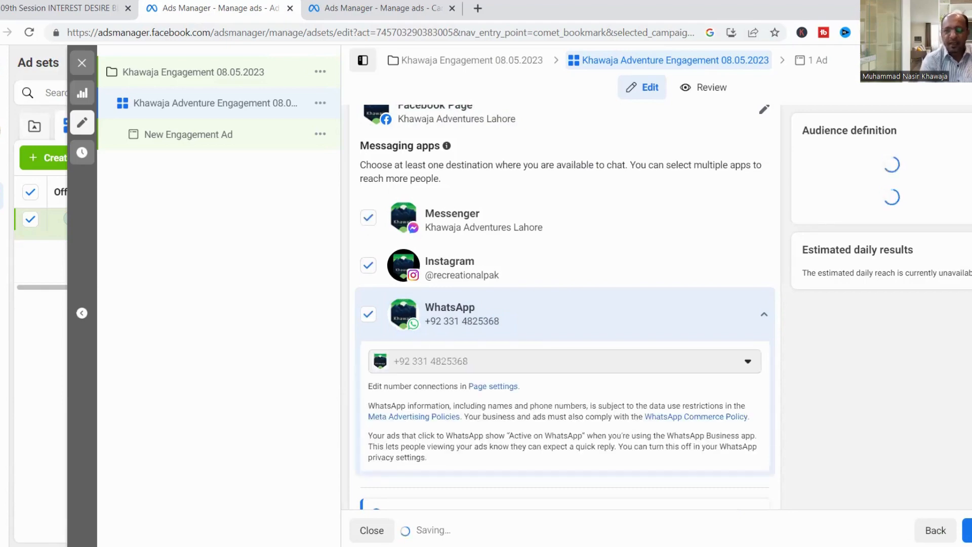
# Step: Set the conversion location to On your ad and choose Post engagement as the engagement type
pyautogui.scroll(6, 565, 306)
pyautogui.scroll(1, 565, 306)
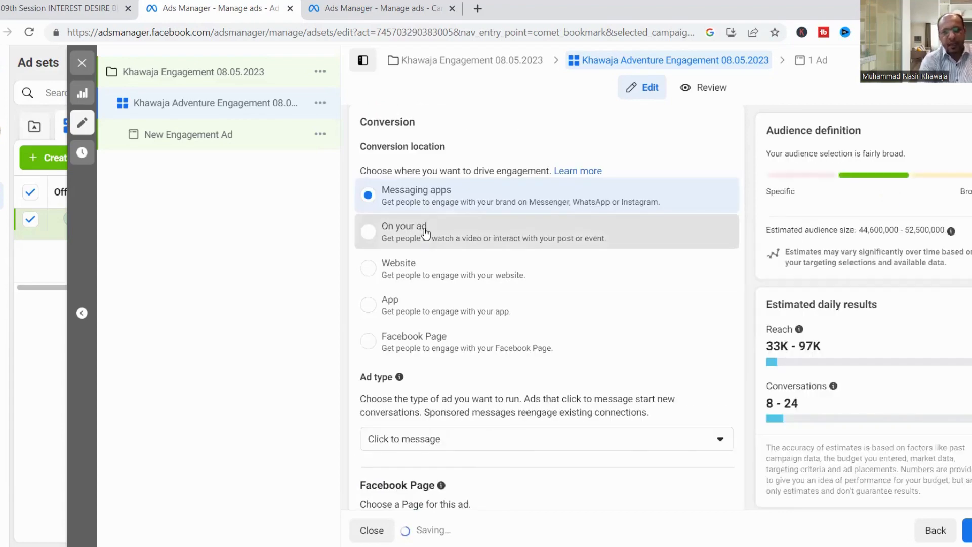
pyautogui.click(420, 229)
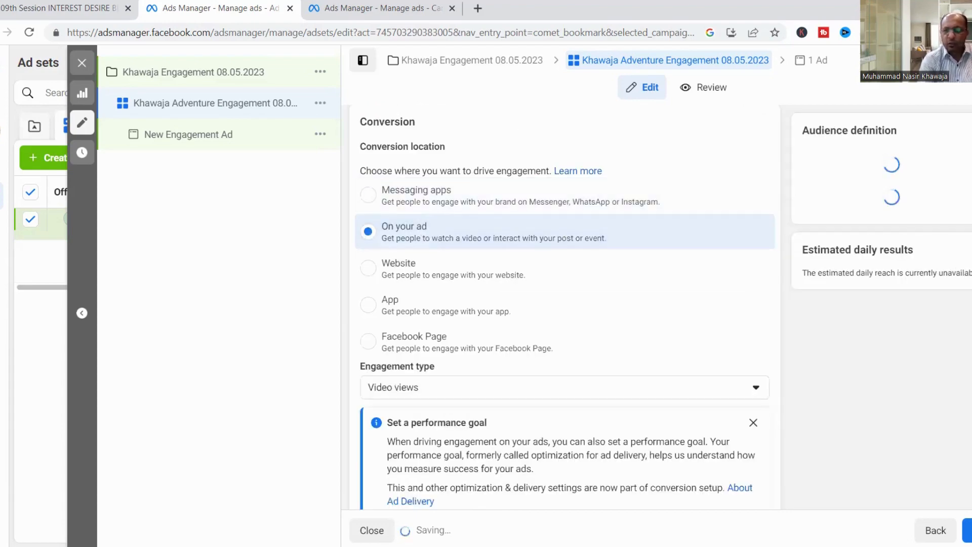
pyautogui.scroll(-3, 490, 275)
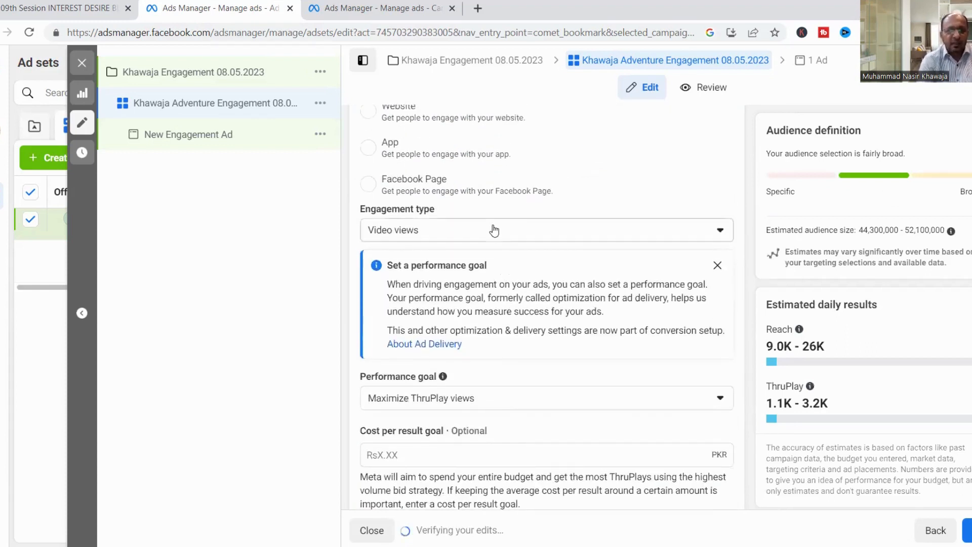
pyautogui.click(495, 231)
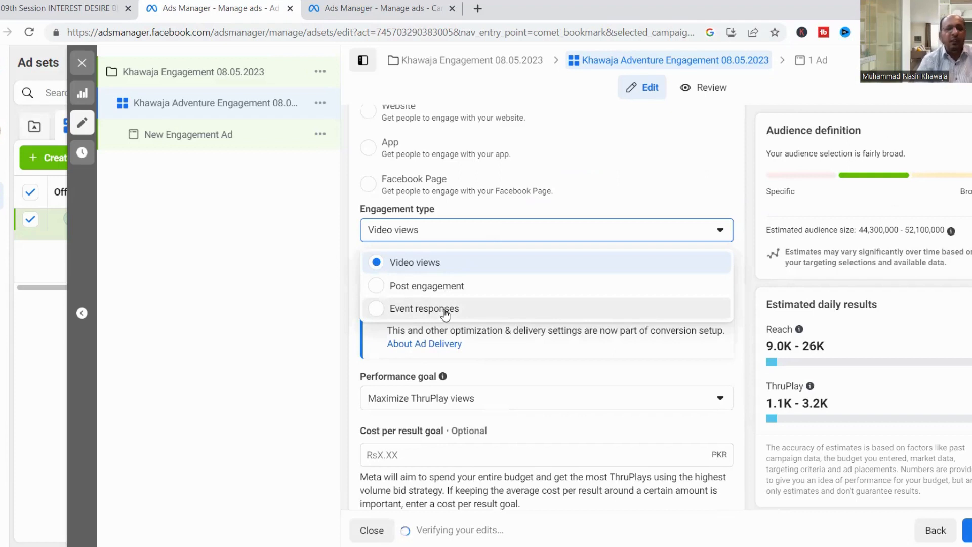
pyautogui.click(434, 293)
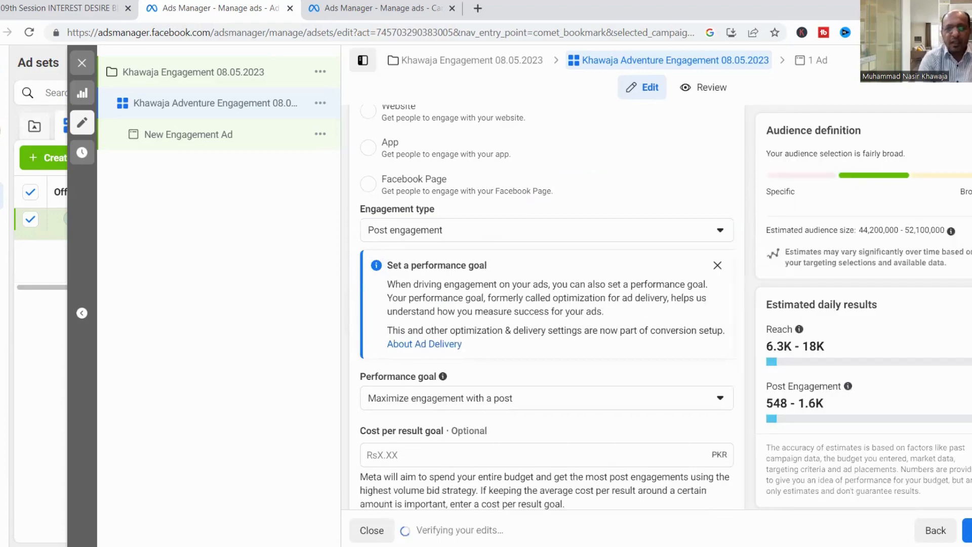
# Step: Examine the engagement and other performance goals offered for post engagement, keeping Maximize engagement with a post
pyautogui.scroll(-2, 547, 307)
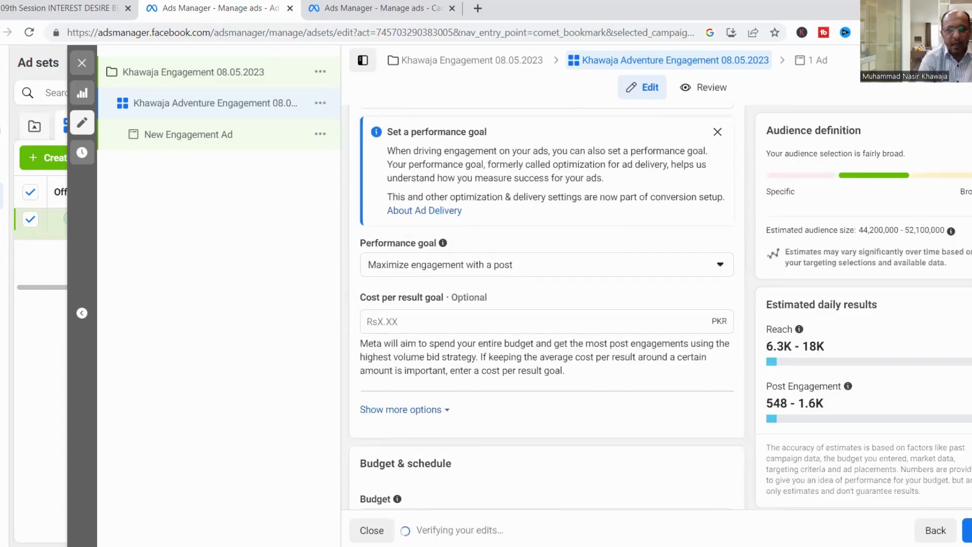
pyautogui.scroll(2, 547, 307)
pyautogui.scroll(1, 546, 307)
pyautogui.scroll(-4, 547, 307)
pyautogui.scroll(2, 547, 307)
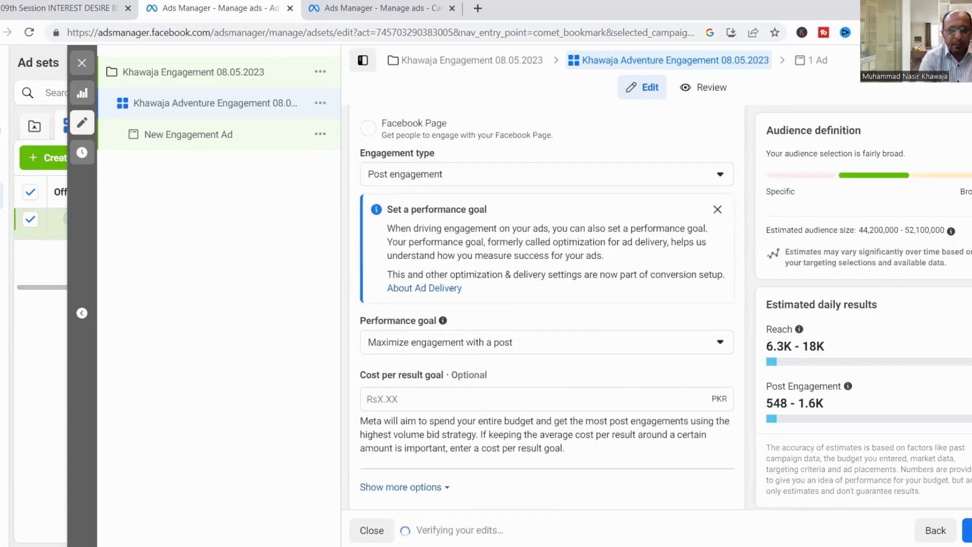
pyautogui.scroll(-1, 547, 307)
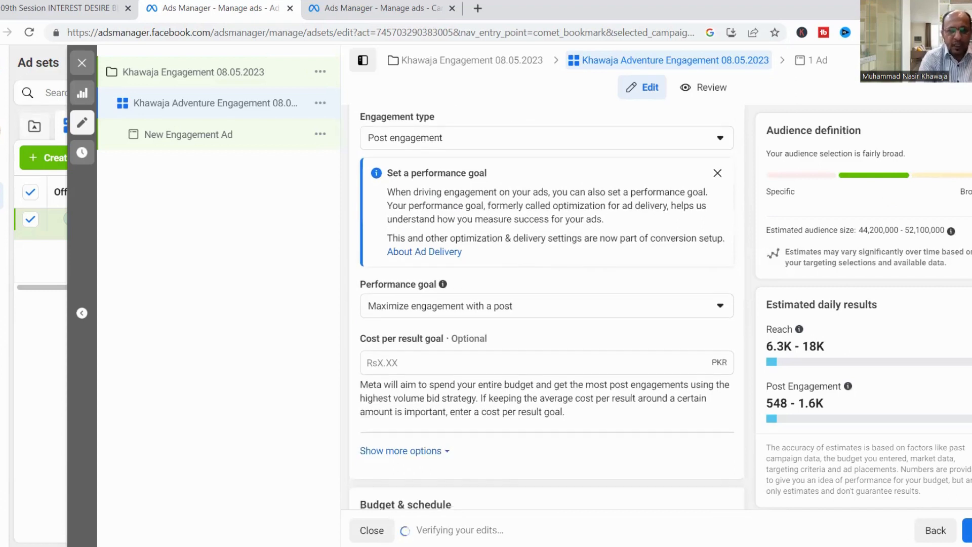
pyautogui.click(458, 310)
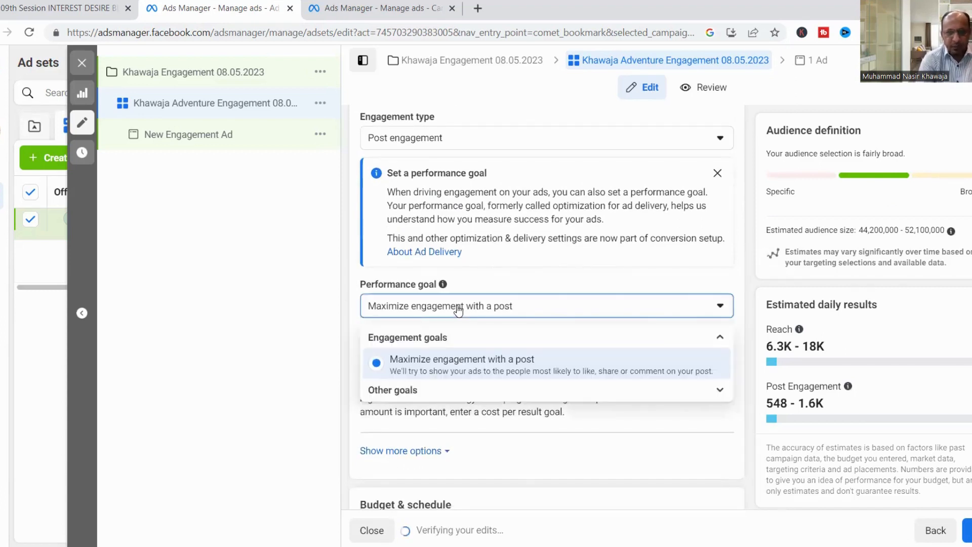
pyautogui.click(391, 393)
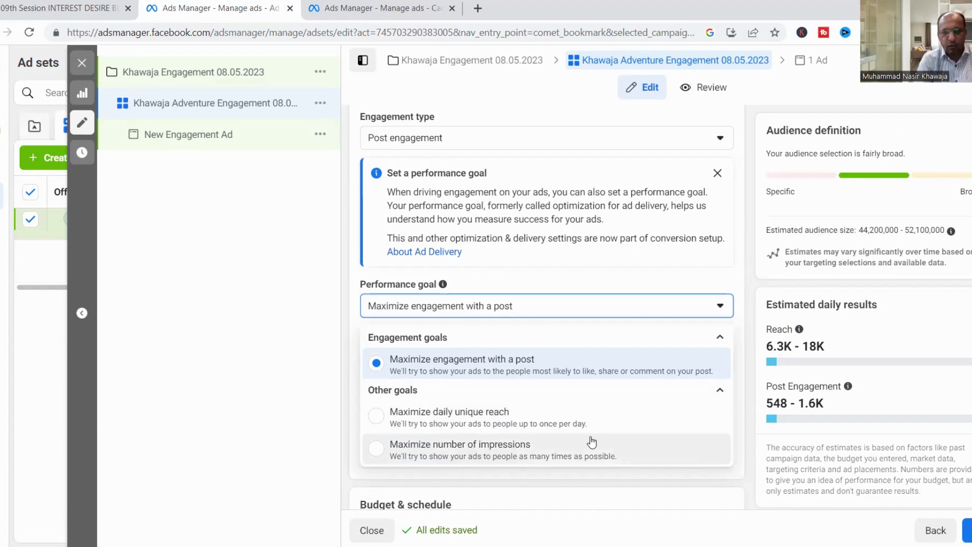
pyautogui.click(495, 358)
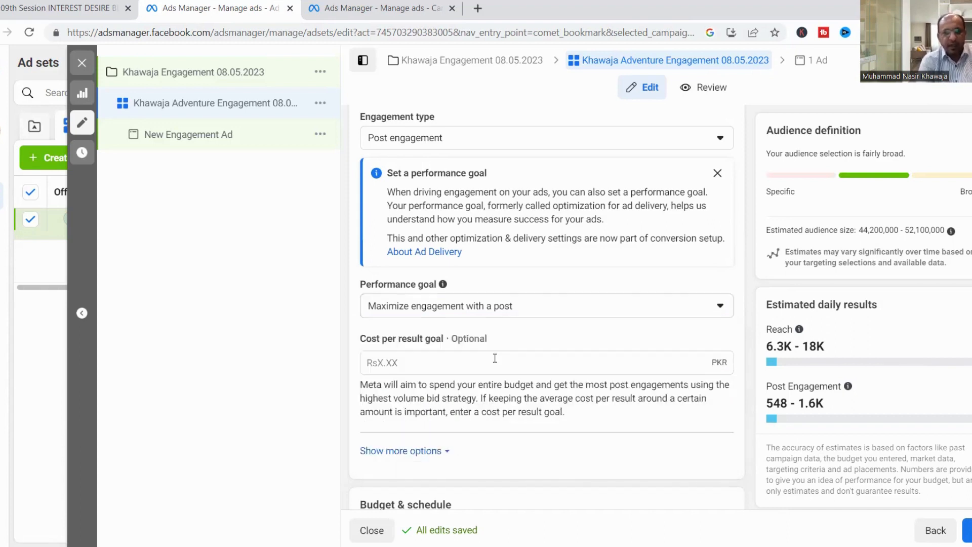
pyautogui.click(492, 308)
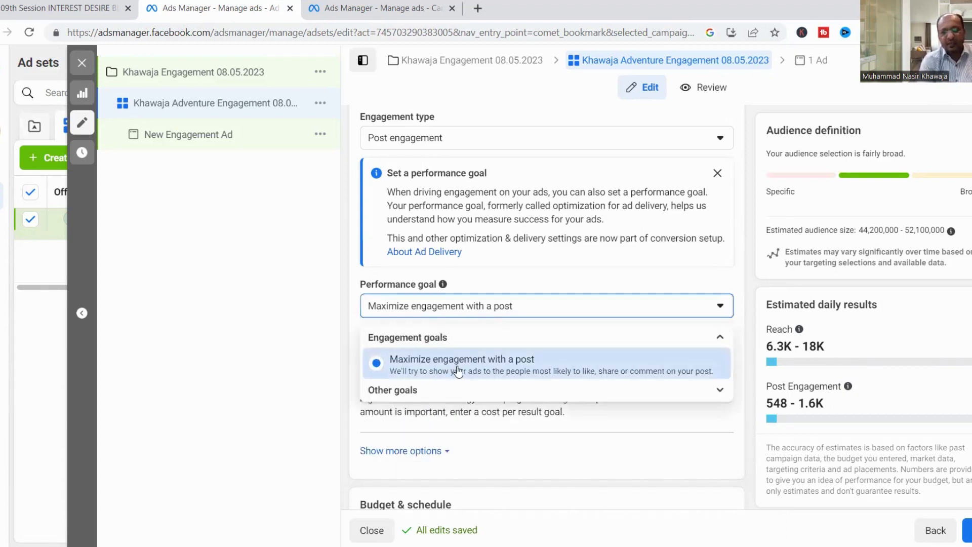
pyautogui.click(511, 374)
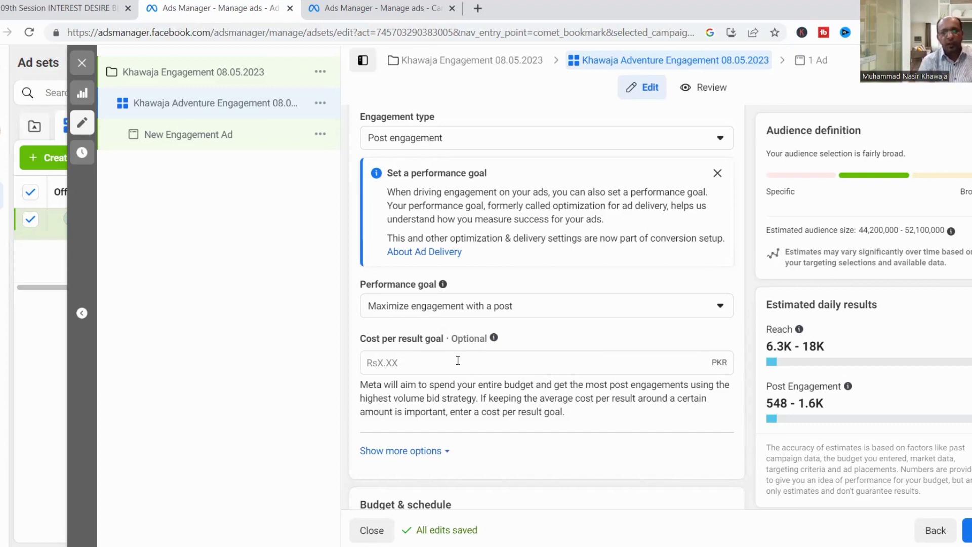
# Step: Show more conversion options for the ad set, and review its charging, delivery type, budget and schedule settings
pyautogui.click(458, 360)
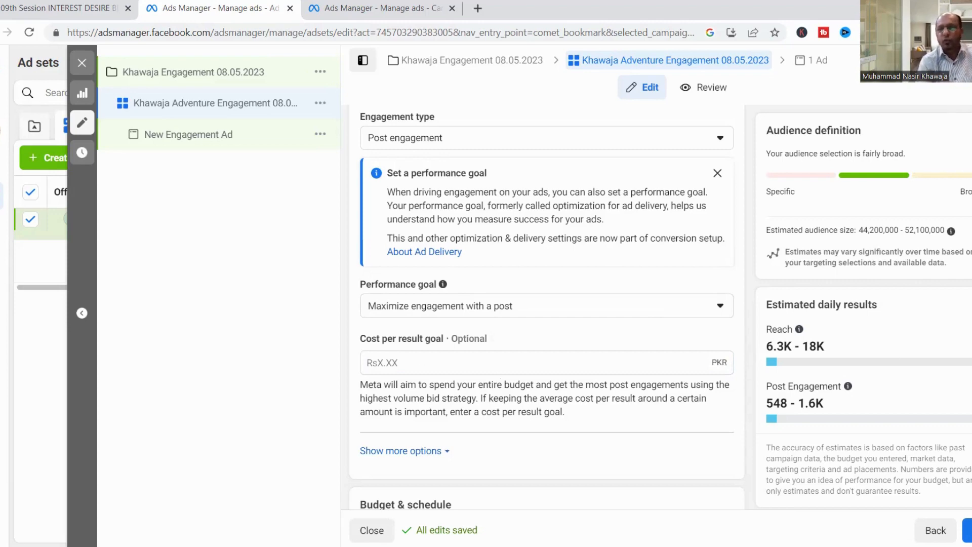
pyautogui.scroll(-3, 545, 307)
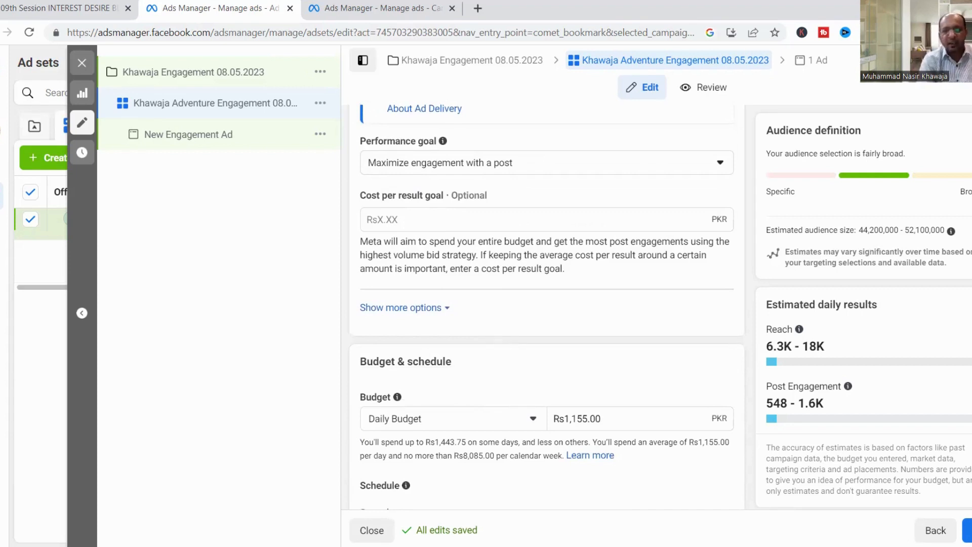
pyautogui.scroll(-1, 546, 307)
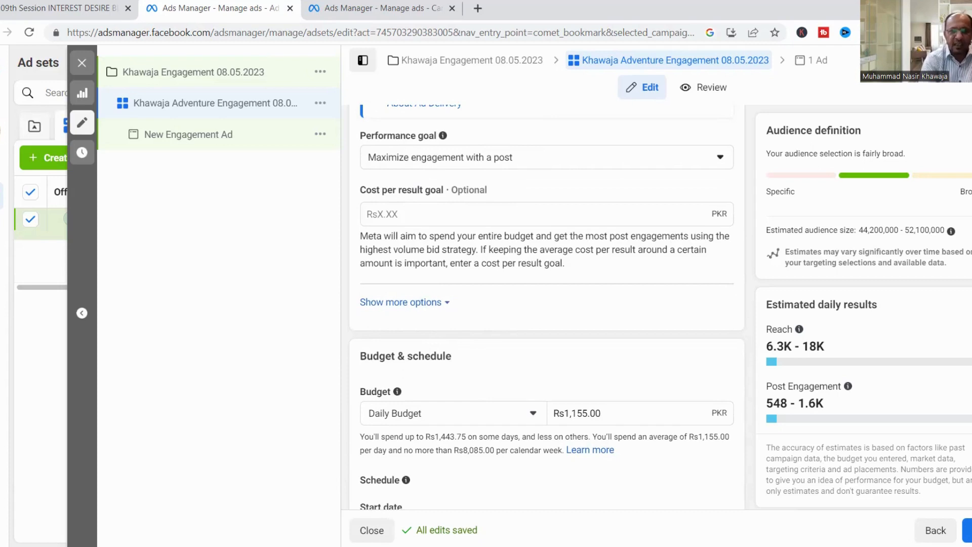
pyautogui.click(441, 303)
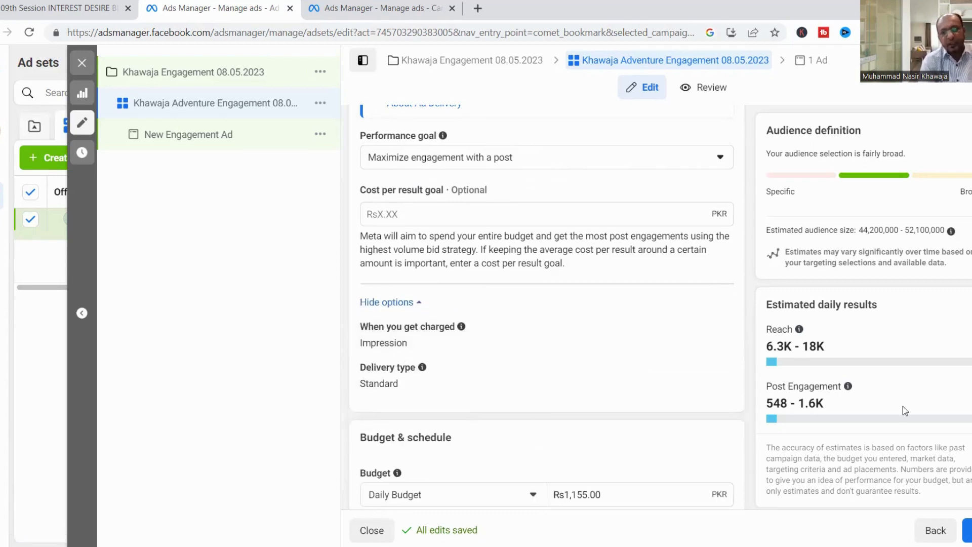
pyautogui.scroll(-8, 547, 304)
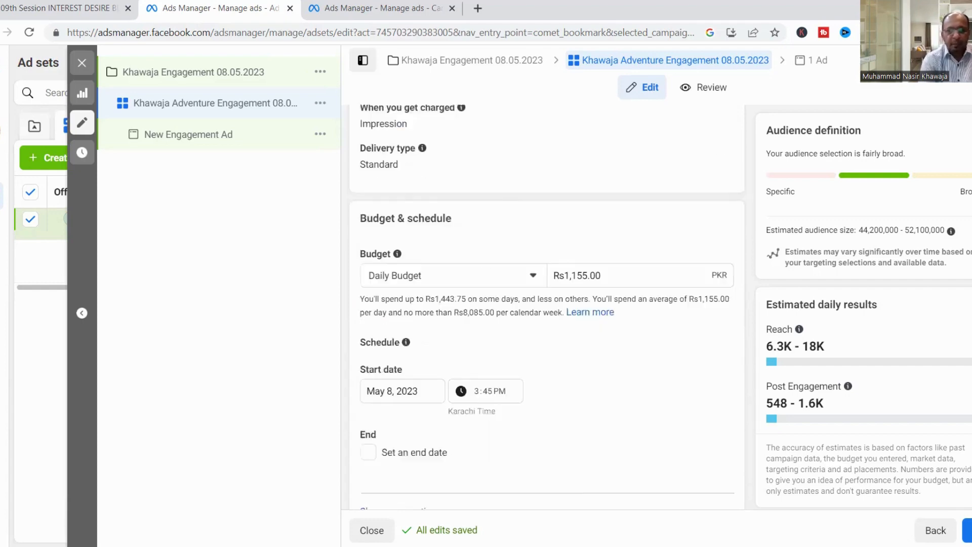
# Step: Switch the conversion location to Website, and review its performance goal and Meta Pixel settings
pyautogui.scroll(15, 547, 304)
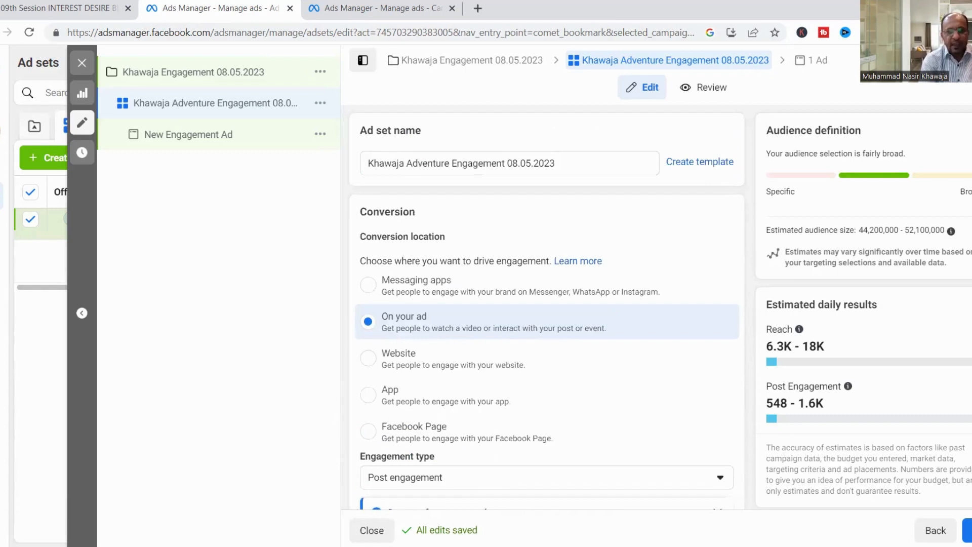
pyautogui.scroll(-1, 547, 304)
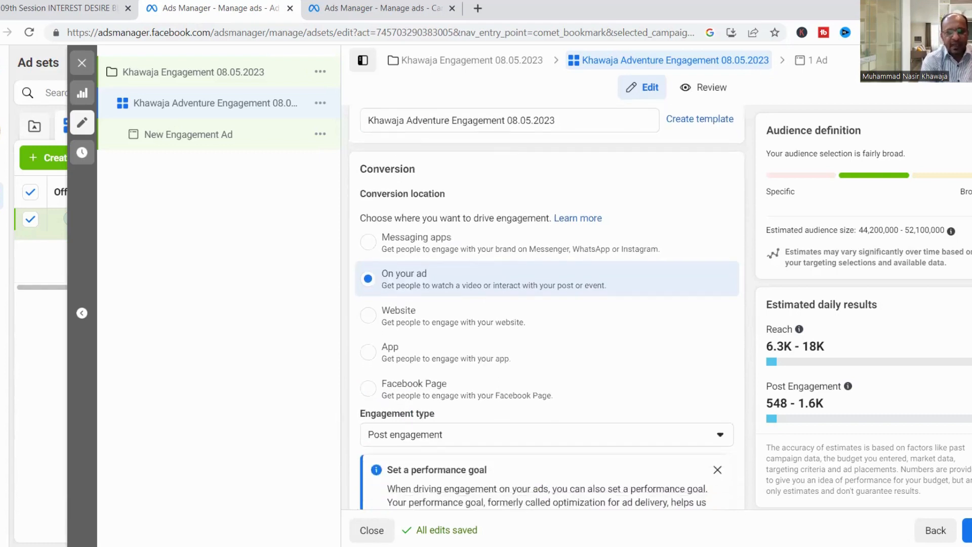
pyautogui.click(401, 327)
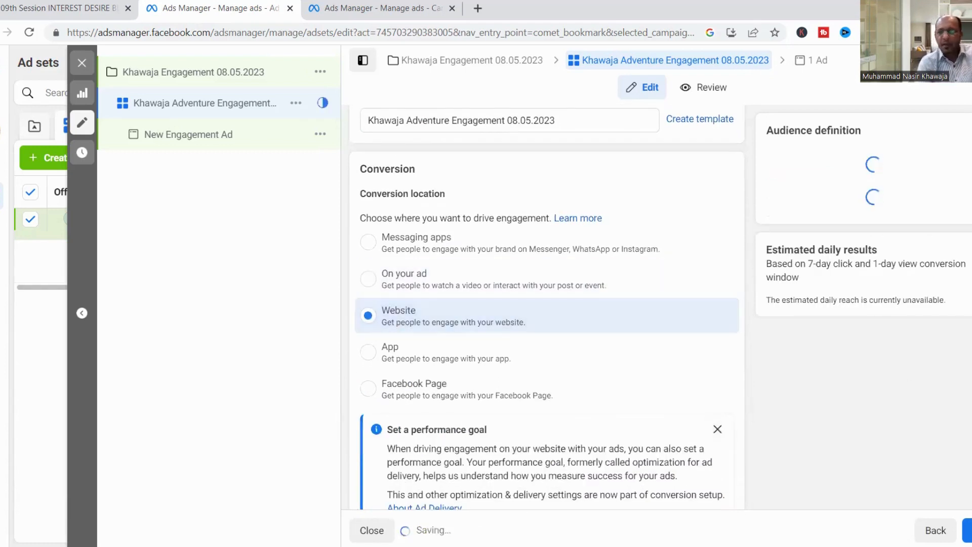
pyautogui.scroll(-1, 547, 304)
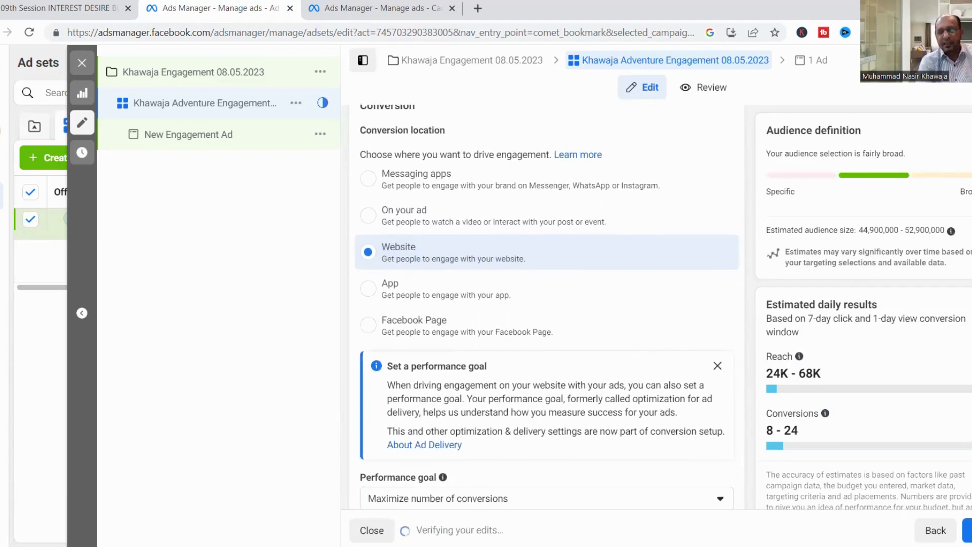
pyautogui.scroll(-2, 547, 319)
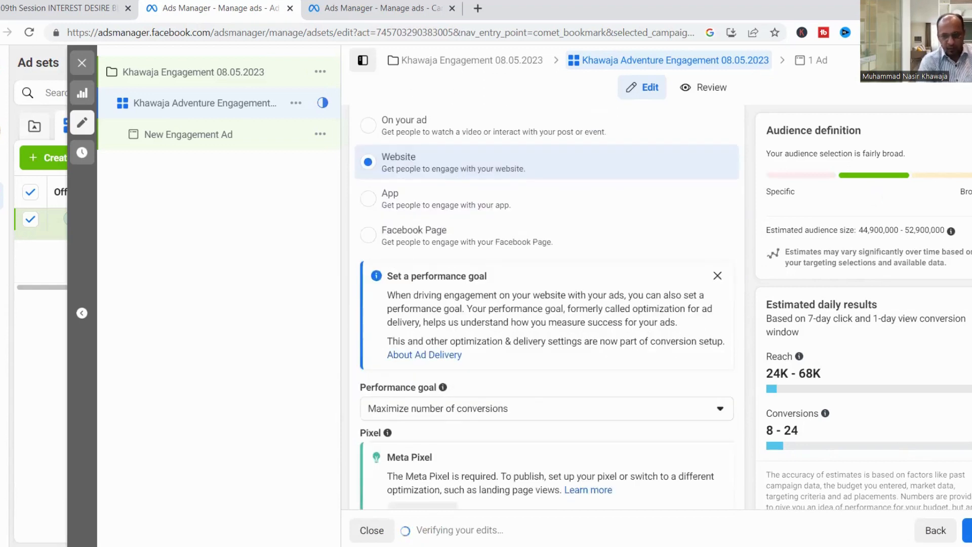
pyautogui.scroll(-1, 547, 310)
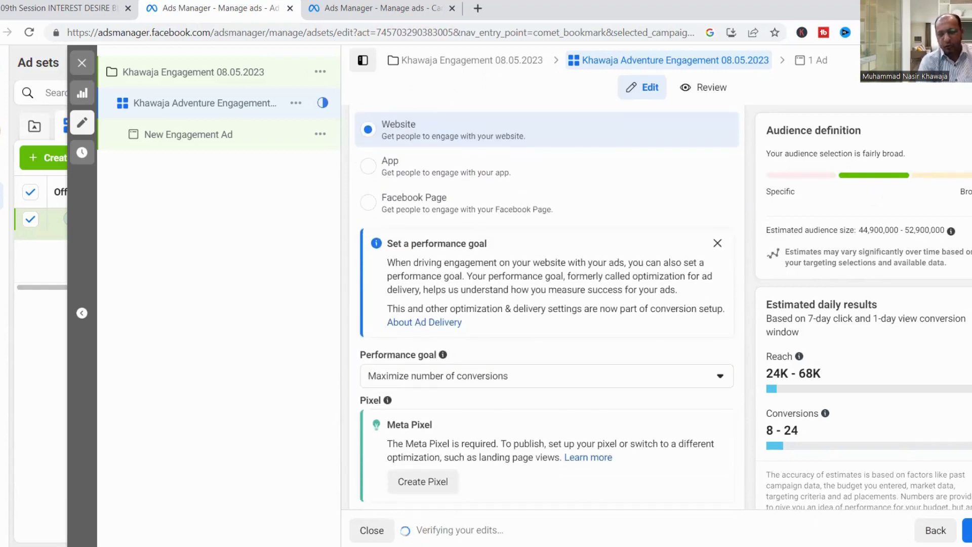
pyautogui.scroll(-3, 618, 331)
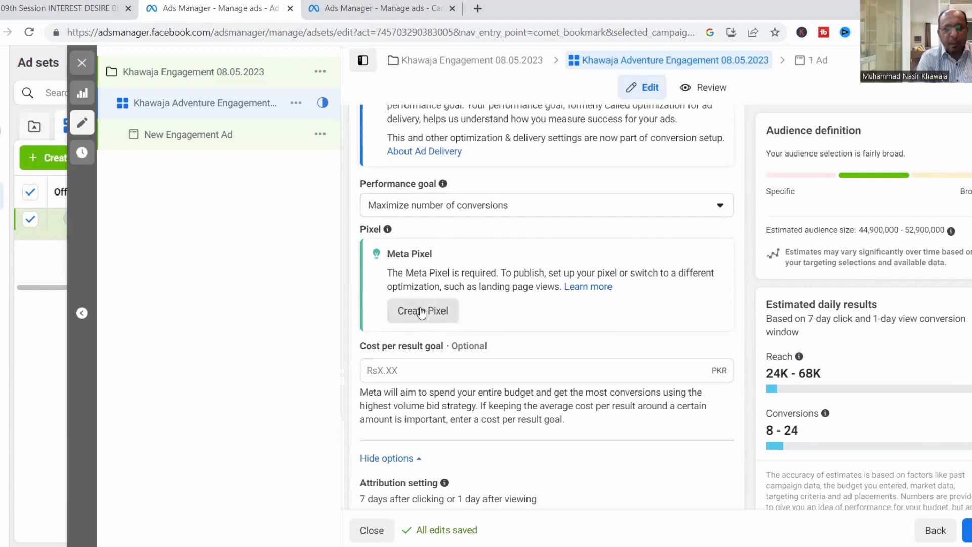
# Step: Examine the engagement goals and other goals offered for website conversions, keeping Maximize number of conversions
pyautogui.click(481, 210)
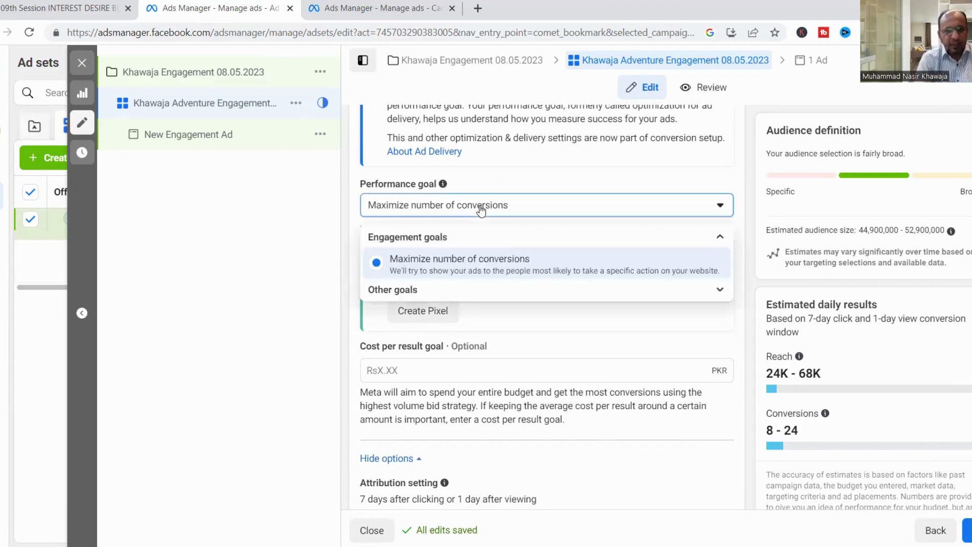
pyautogui.click(480, 273)
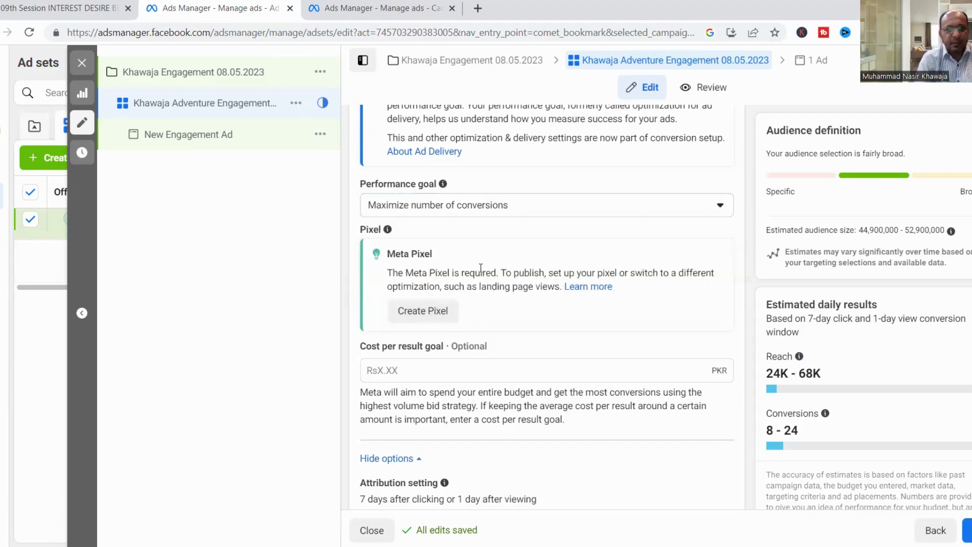
pyautogui.click(509, 206)
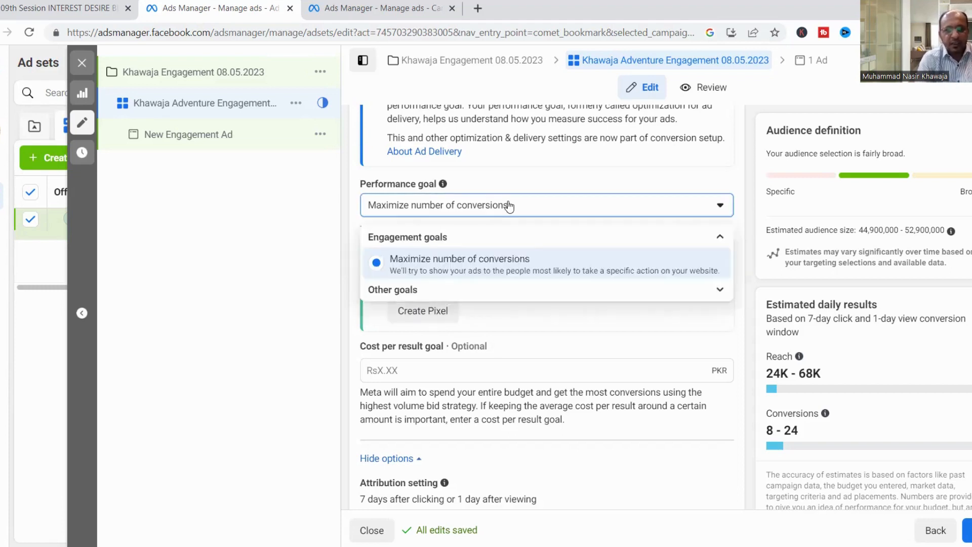
pyautogui.click(418, 293)
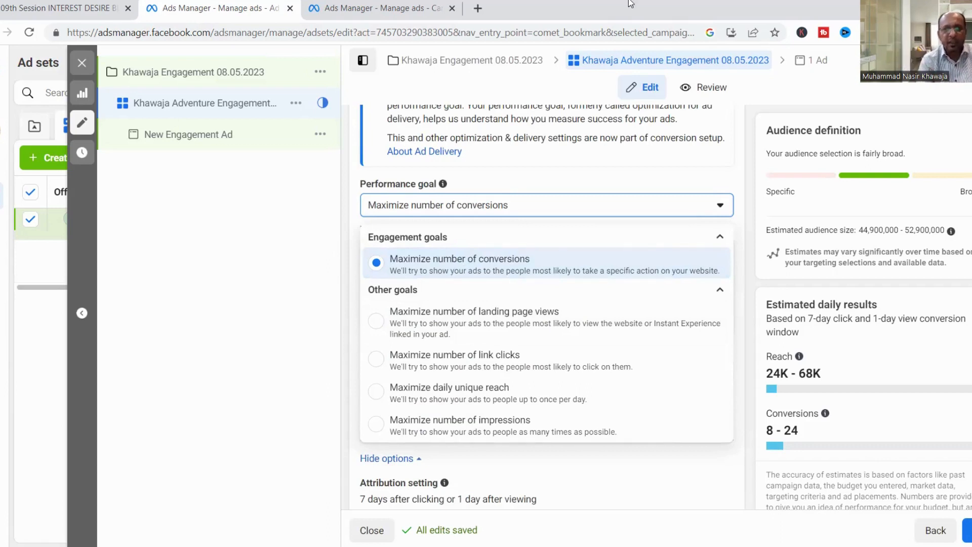
# Step: Load the dgmpakistan.com website in a new browser tab
pyautogui.click(476, 9)
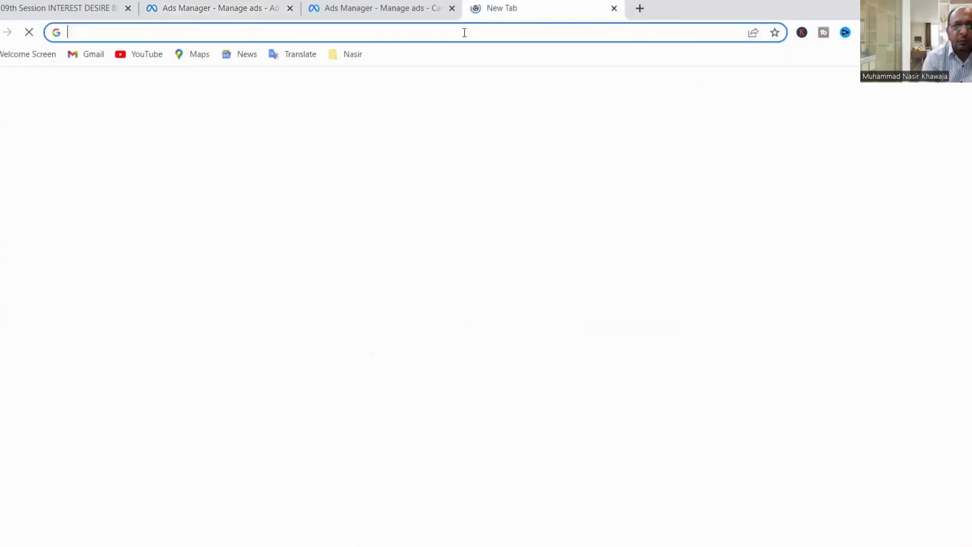
pyautogui.click(462, 34)
pyautogui.write('dgm')
pyautogui.press('Return')
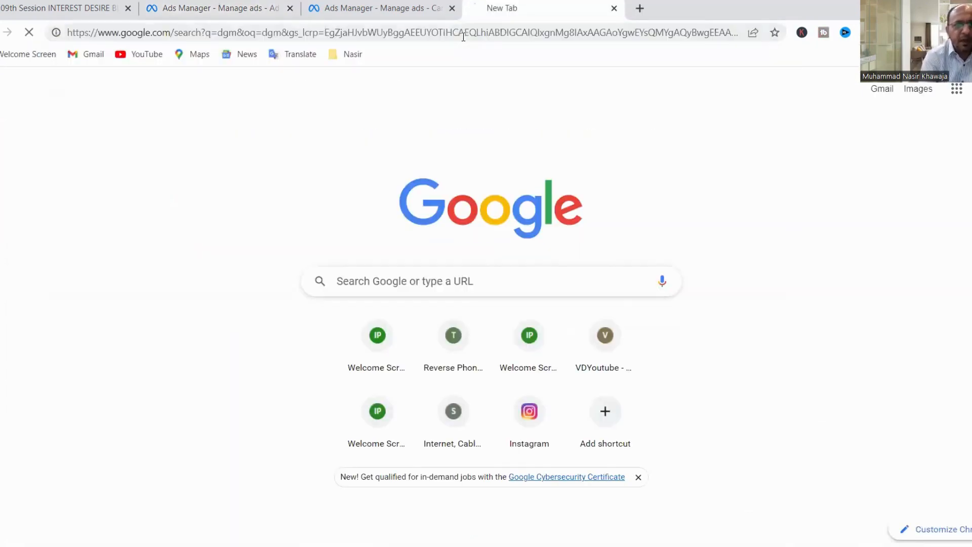
pyautogui.click(463, 35)
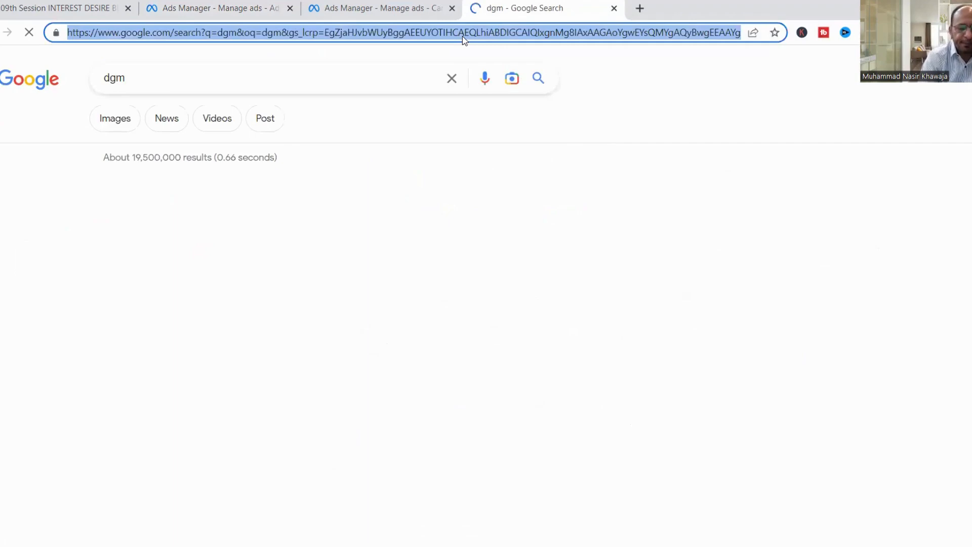
pyautogui.write('dg')
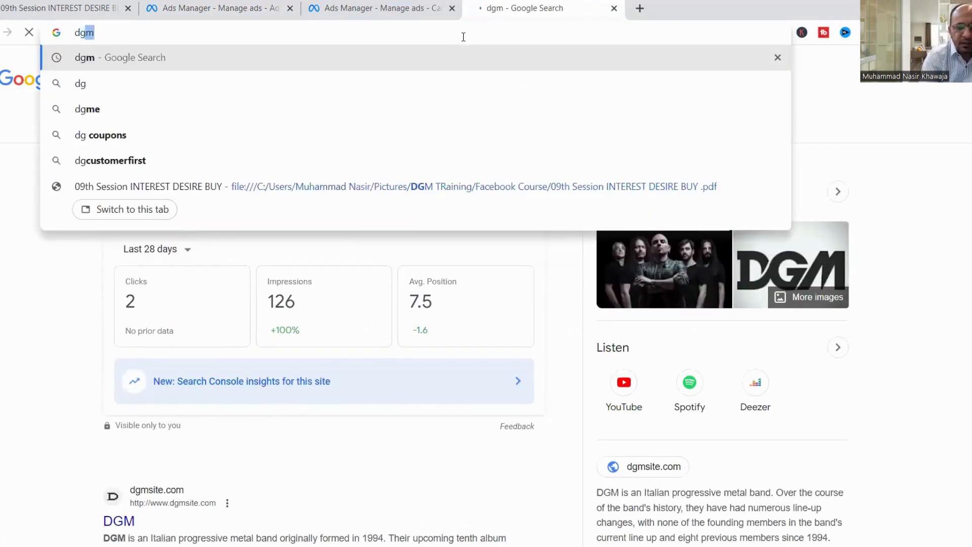
pyautogui.write('mpakistan.com')
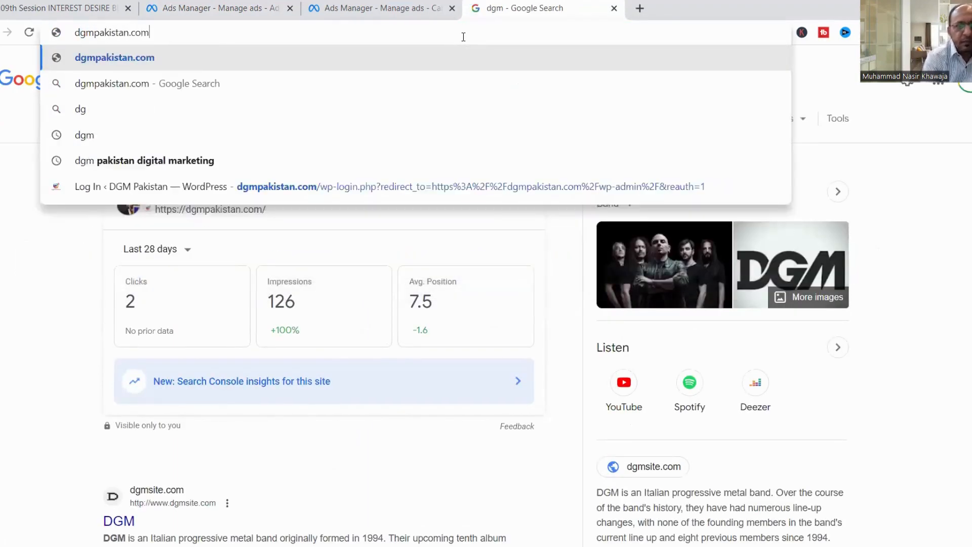
pyautogui.press('Return')
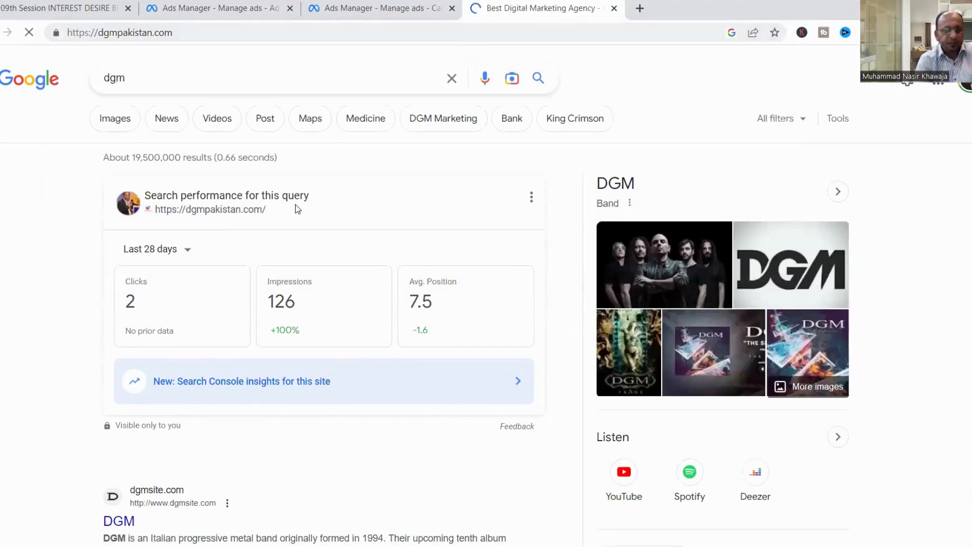
pyautogui.click(178, 35)
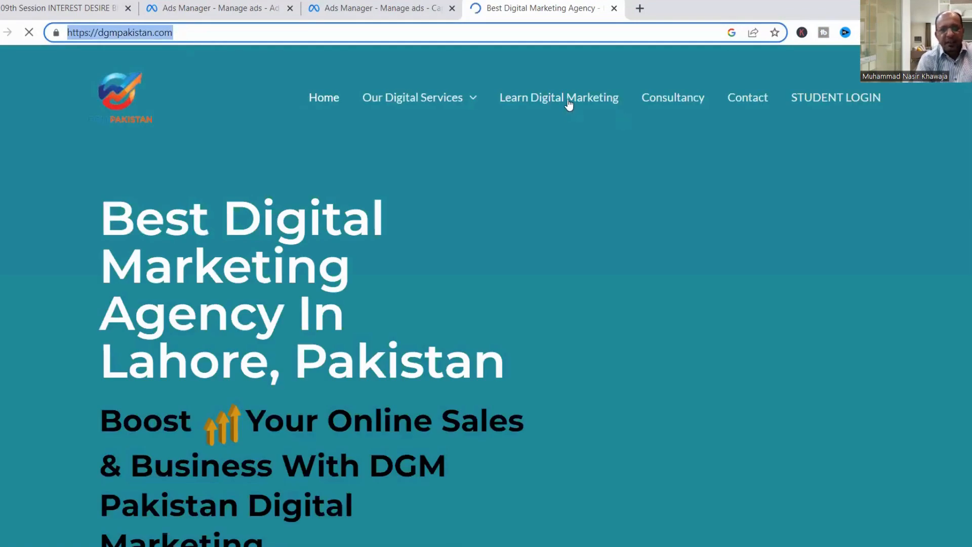
# Step: Open the site's Learn Digital Marketing page and look through the course modules down to the program registration offer
pyautogui.click(569, 105)
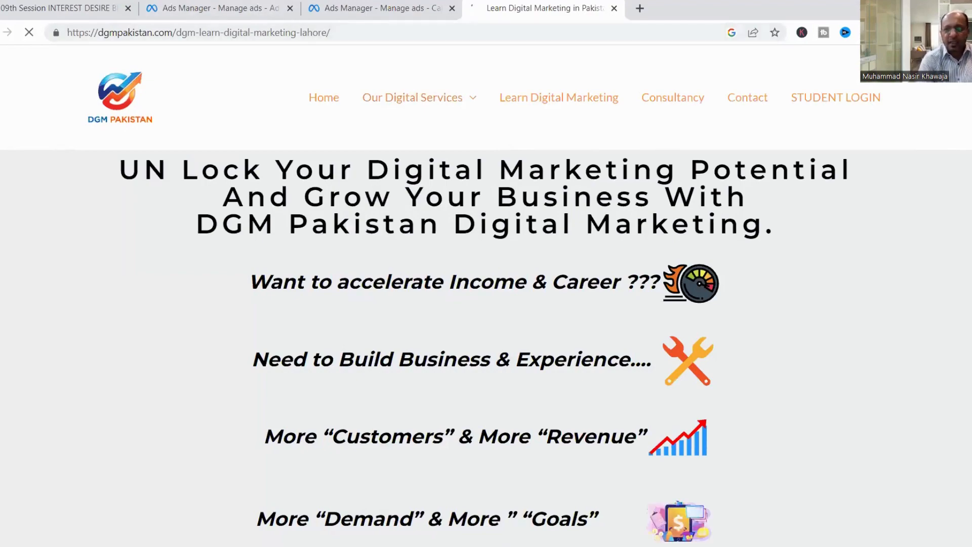
pyautogui.scroll(-20, 486, 294)
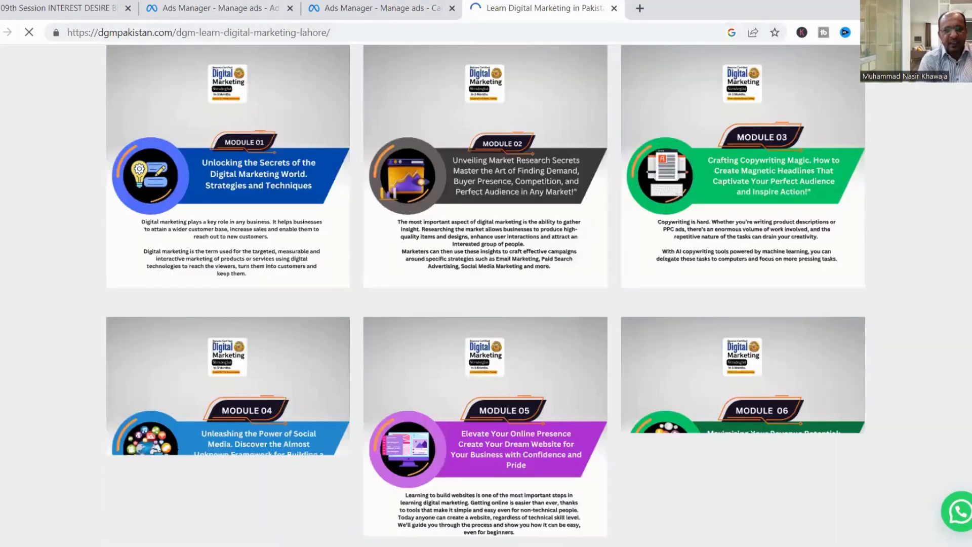
pyautogui.scroll(-15, 486, 294)
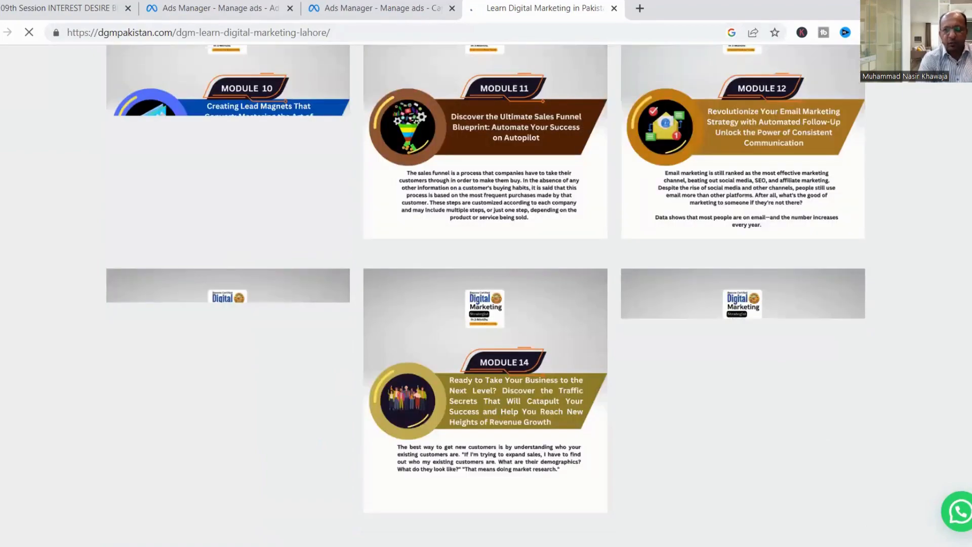
pyautogui.scroll(-7, 486, 294)
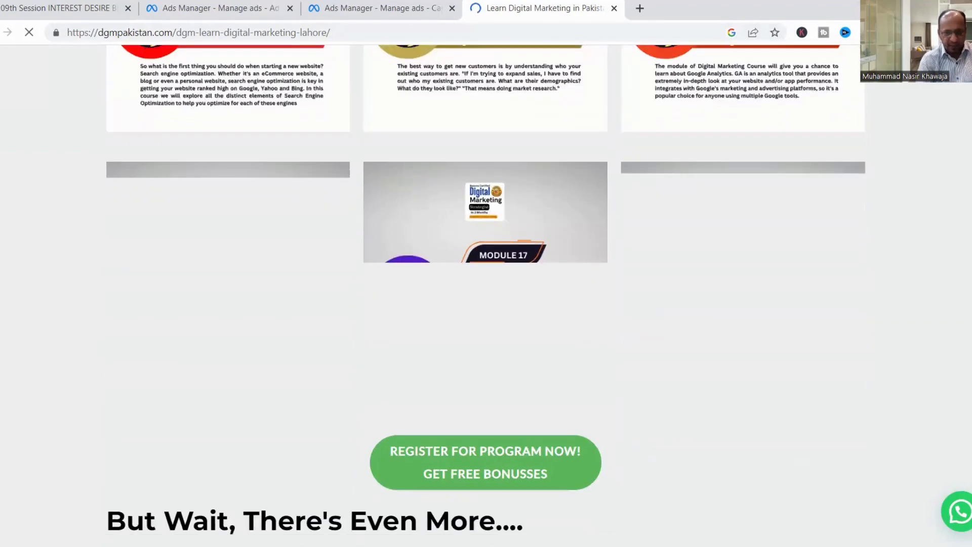
pyautogui.scroll(-3, 641, 347)
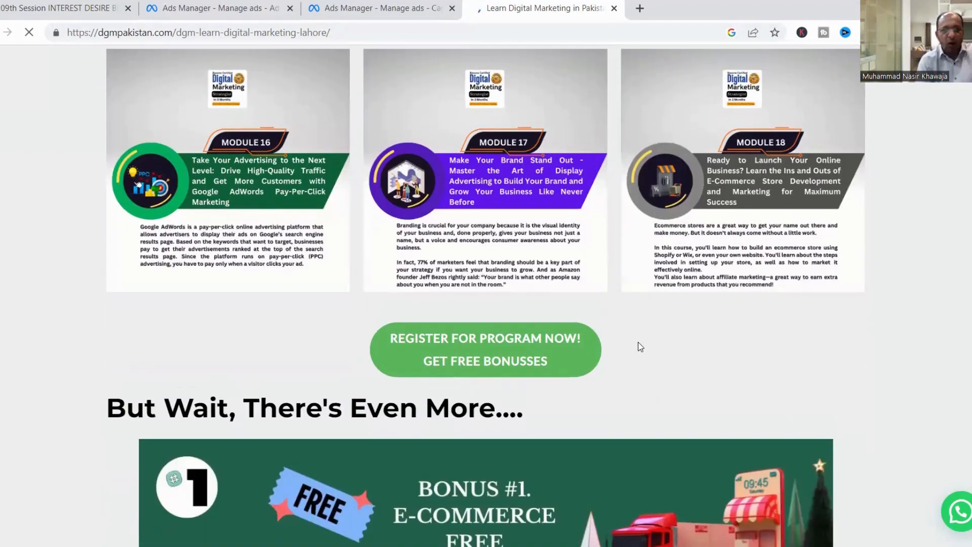
# Step: Open the program's student registration landing page, and examine its address, banner and form fields
pyautogui.click(474, 351)
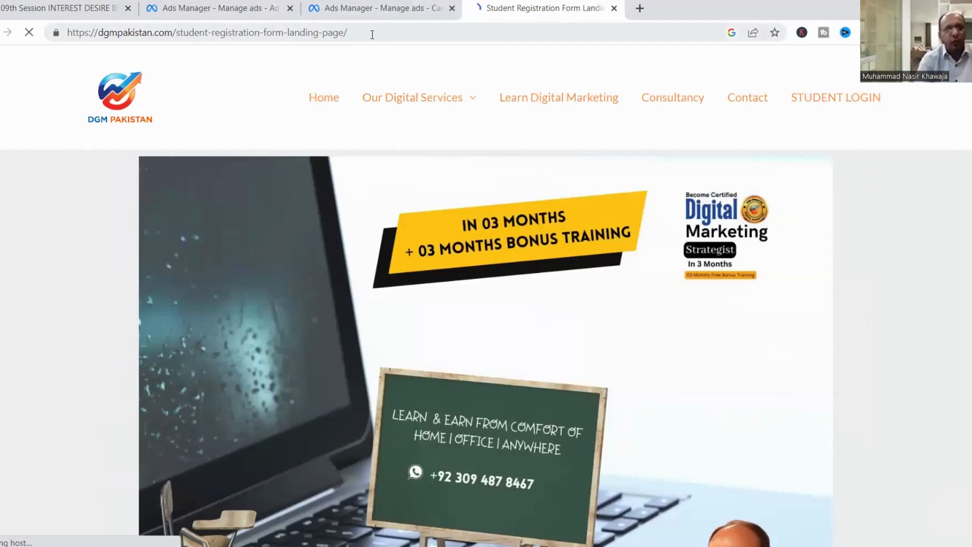
pyautogui.click(372, 34)
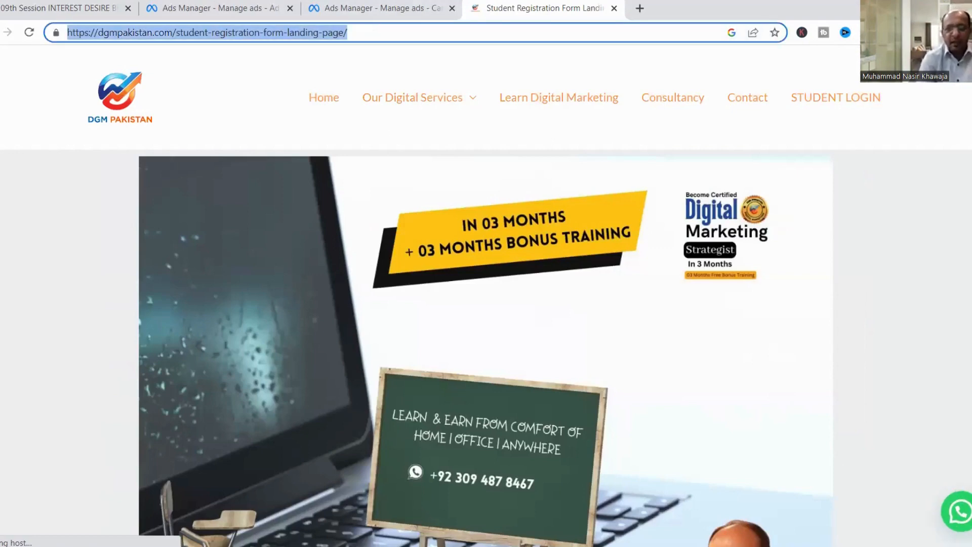
pyautogui.click(825, 248)
pyautogui.scroll(-12, 826, 248)
pyautogui.scroll(-13, 486, 293)
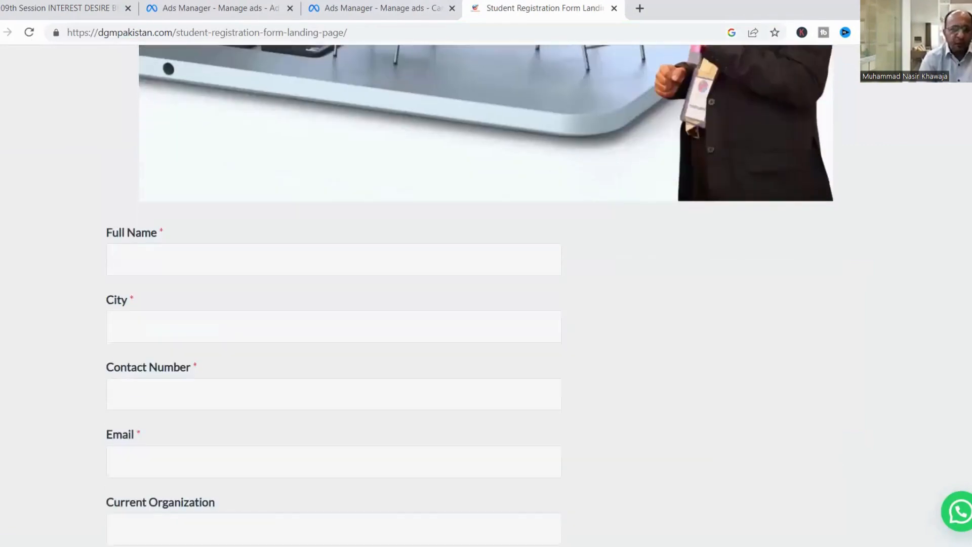
pyautogui.scroll(-10, 486, 294)
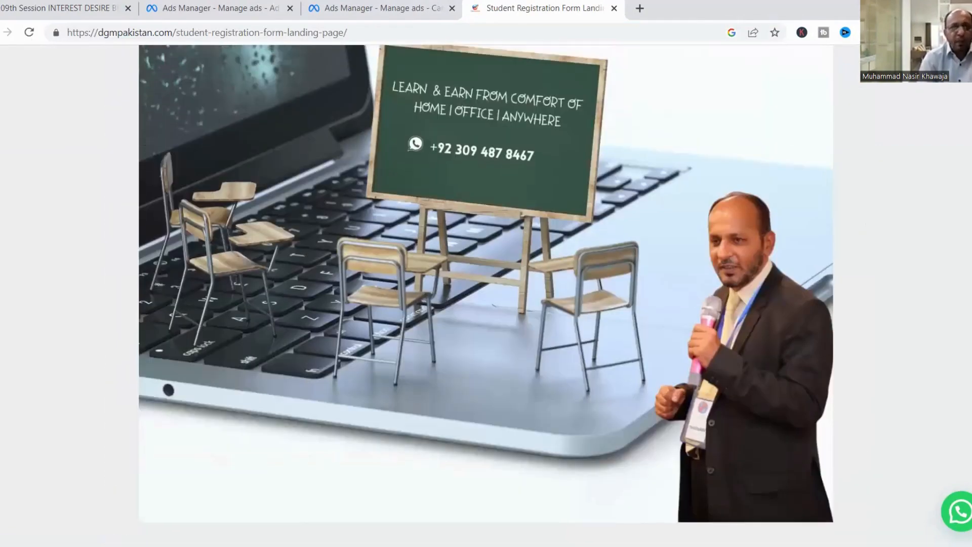
# Step: Return to the ad set in Ads Manager, set its performance goal to Maximize number of landing page views, and review the related settings
pyautogui.click(373, 9)
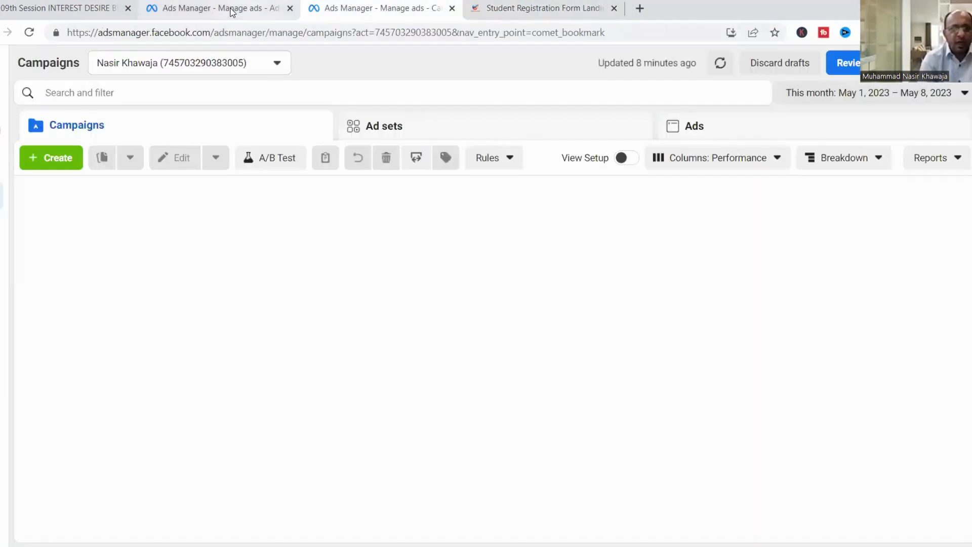
pyautogui.click(231, 11)
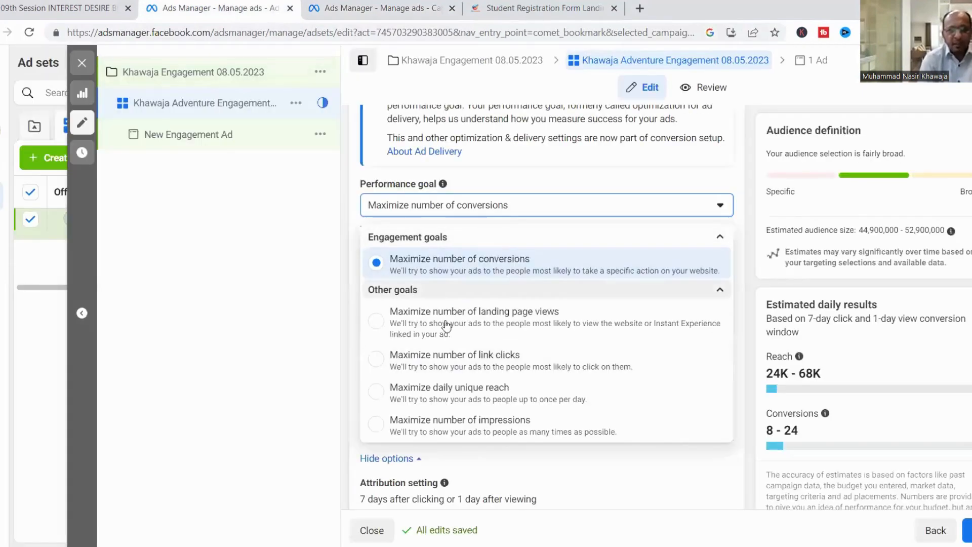
pyautogui.click(500, 329)
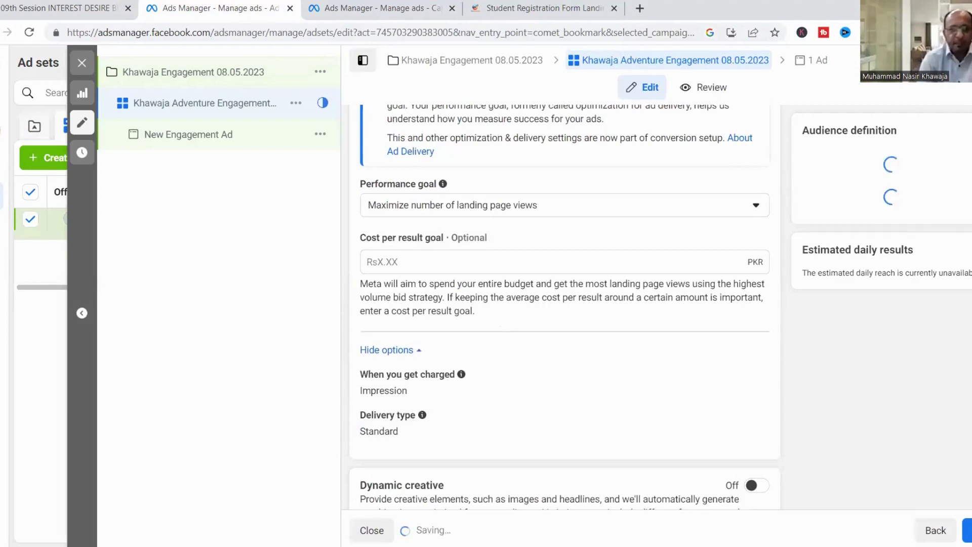
pyautogui.scroll(-1, 586, 445)
pyautogui.scroll(-6, 565, 304)
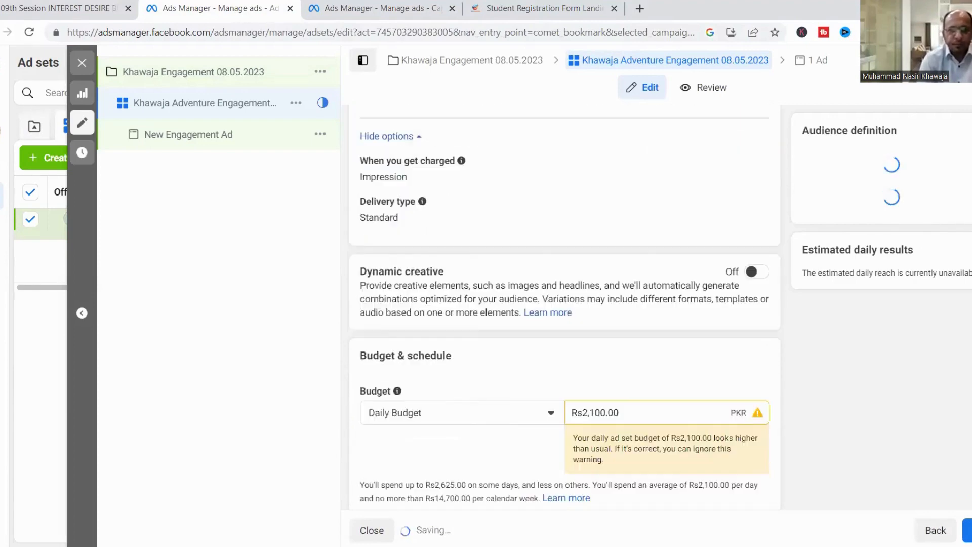
pyautogui.scroll(6, 564, 304)
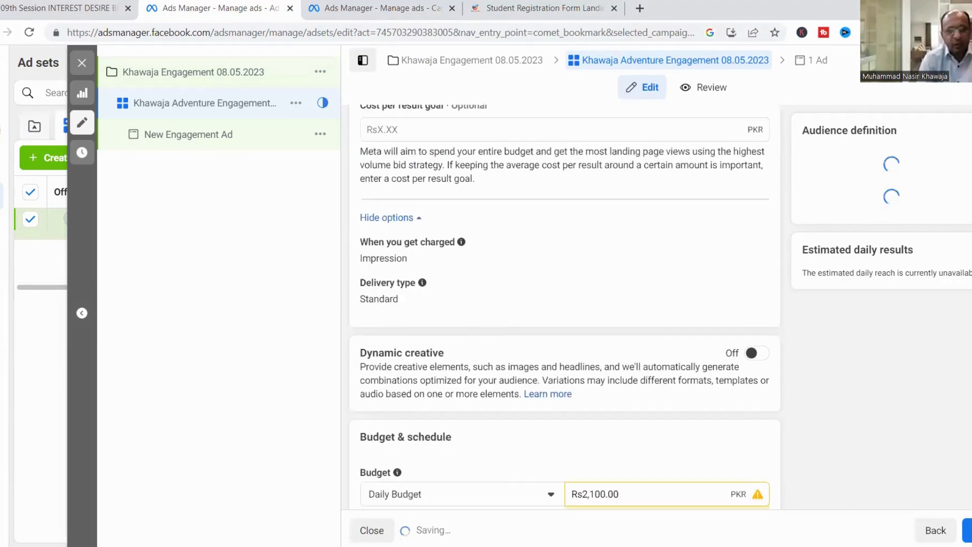
pyautogui.scroll(1, 565, 304)
pyautogui.scroll(-1, 439, 259)
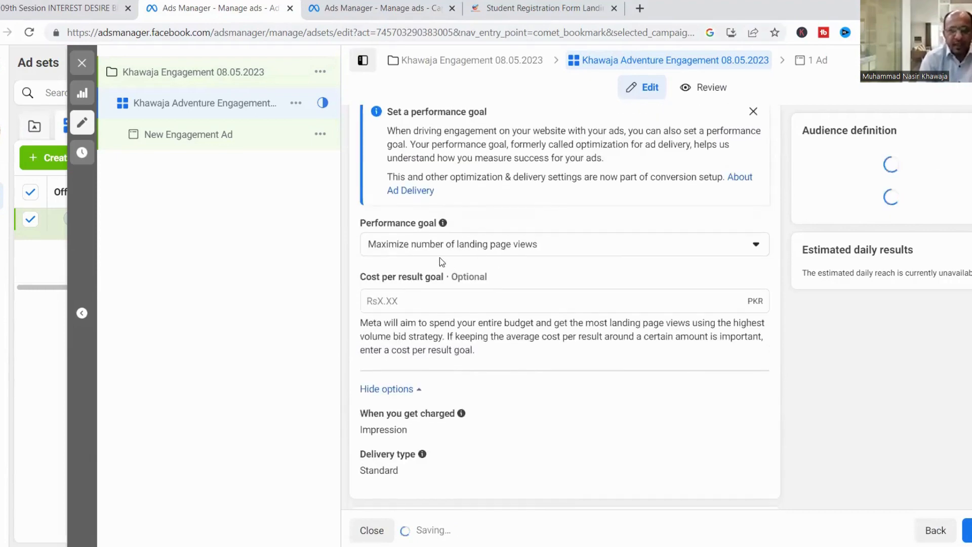
# Step: Try Maximize number of link clicks as the performance goal, and restore Maximize number of conversions
pyautogui.click(502, 239)
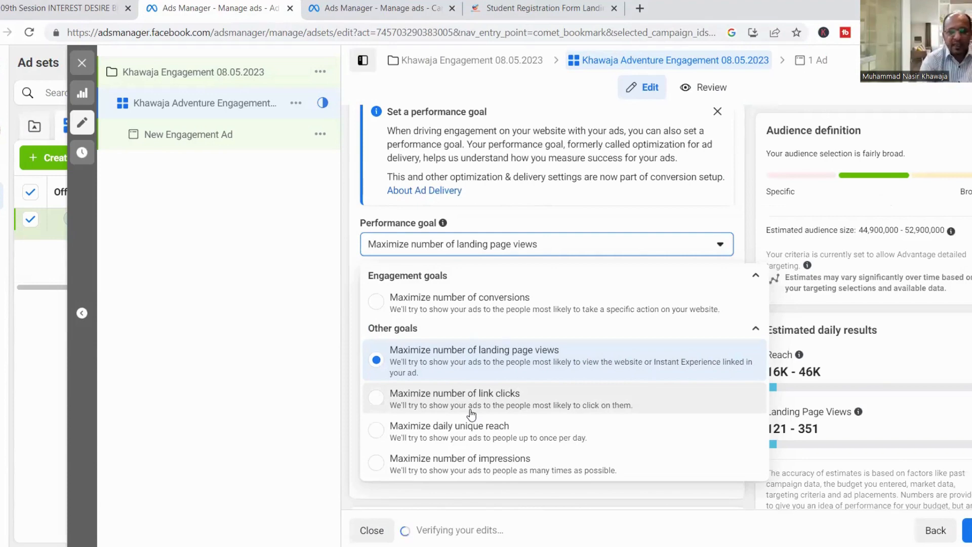
pyautogui.click(506, 397)
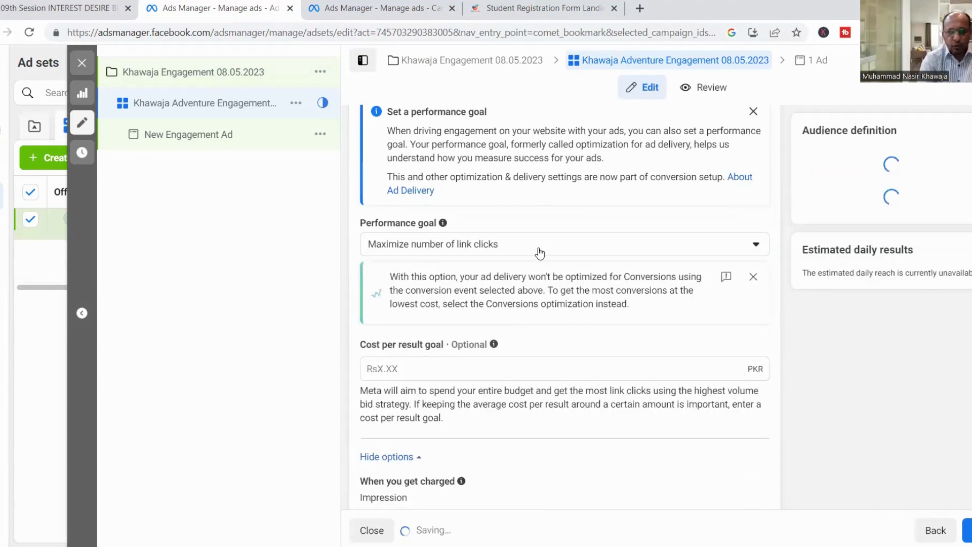
pyautogui.click(539, 253)
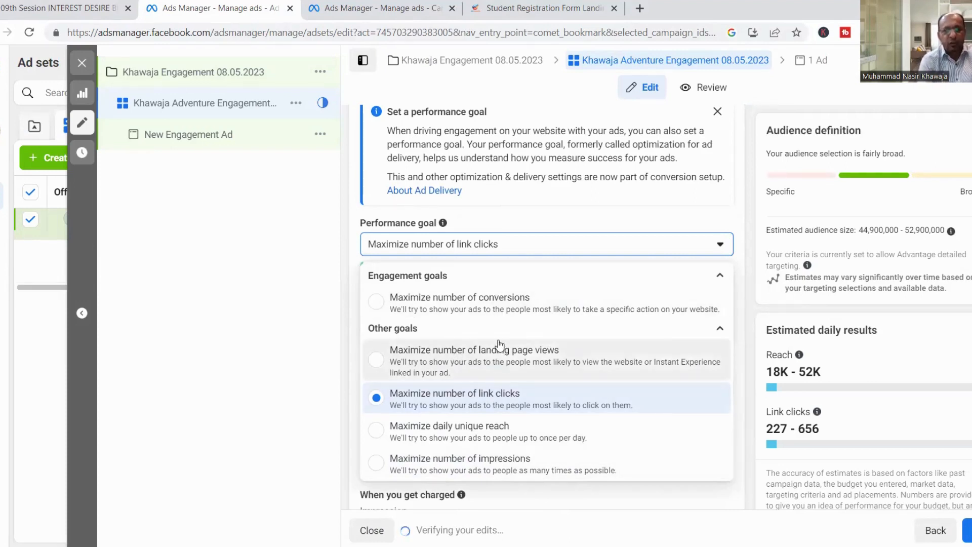
pyautogui.click(484, 303)
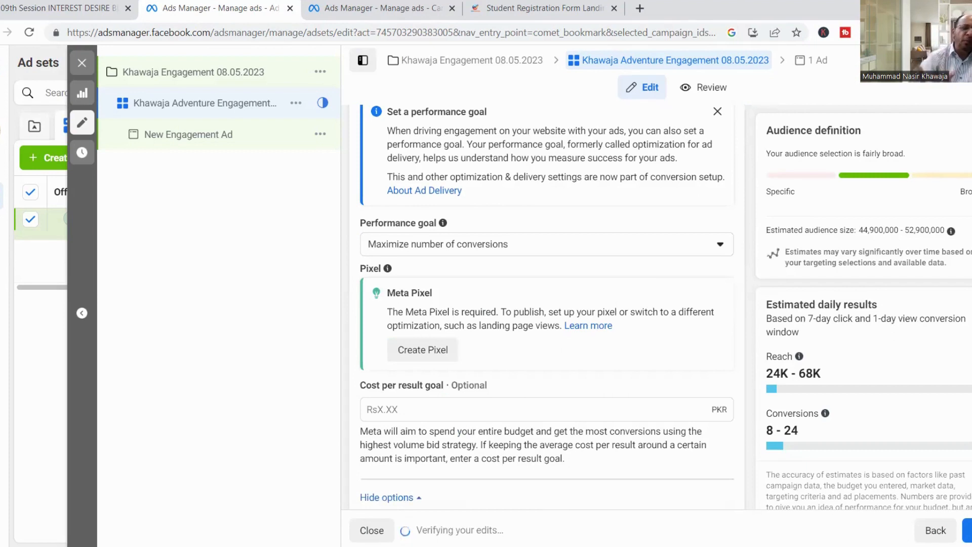
pyautogui.click(512, 254)
pyautogui.click(496, 309)
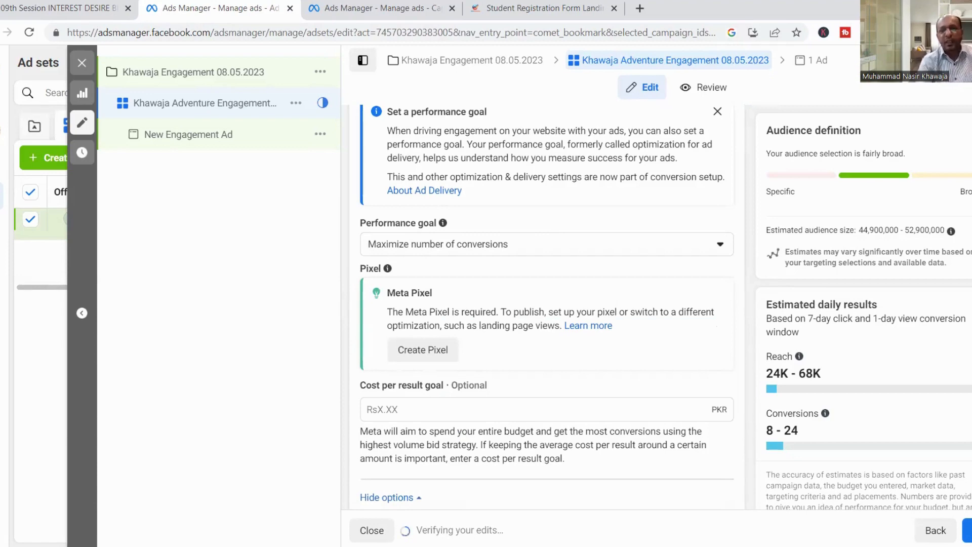
# Step: Switch the conversion location to App, and review its performance goal, app, cost per result and charging settings
pyautogui.scroll(3, 546, 307)
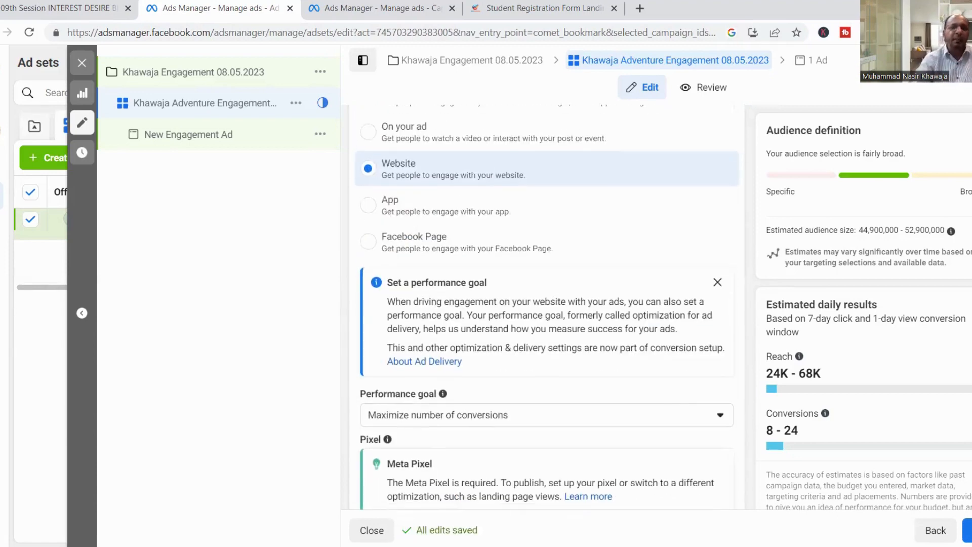
pyautogui.scroll(4, 546, 304)
pyautogui.scroll(-2, 547, 304)
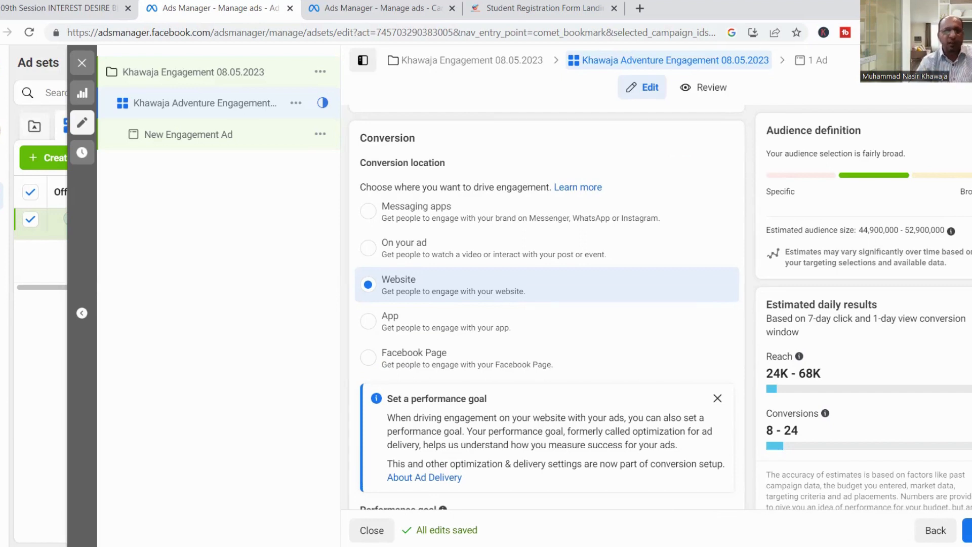
pyautogui.scroll(1, 546, 306)
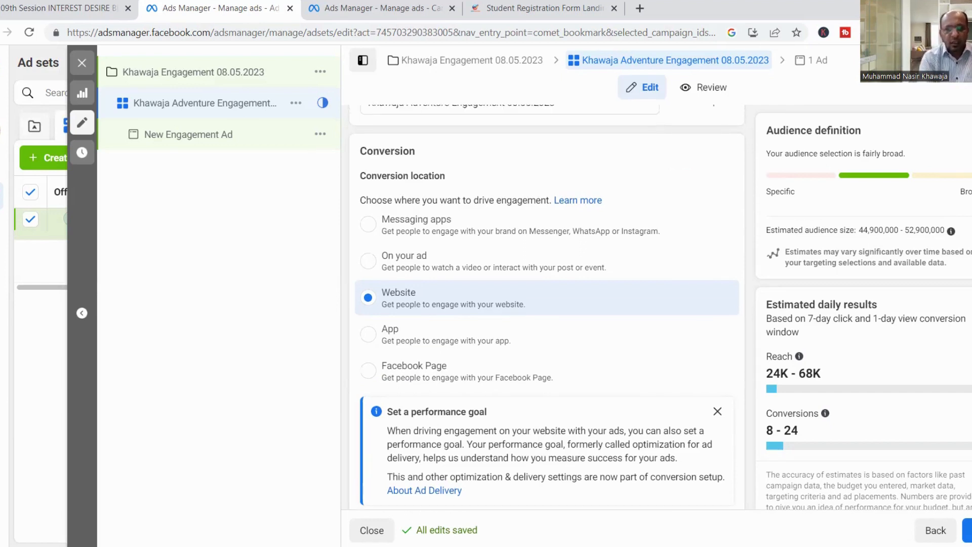
pyautogui.scroll(-1, 547, 305)
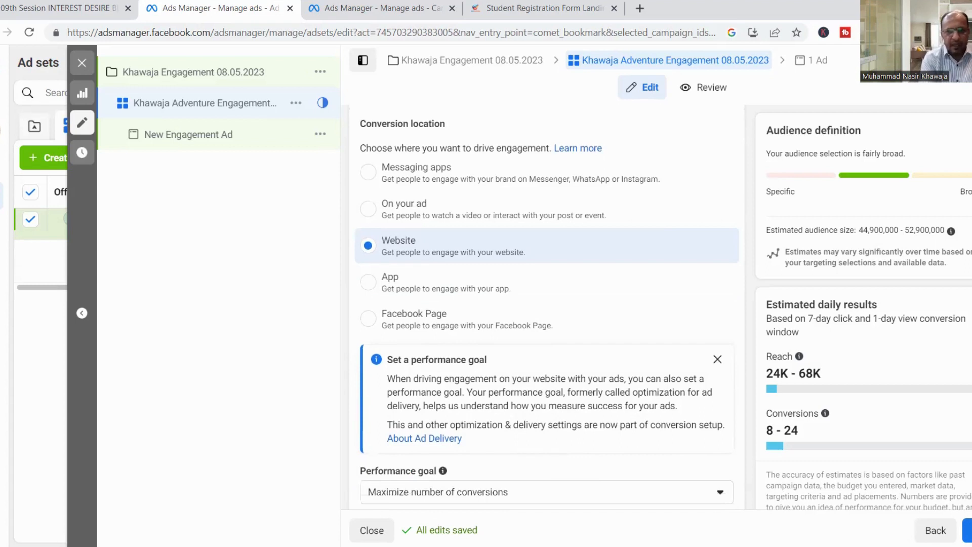
pyautogui.click(391, 293)
pyautogui.scroll(-1, 392, 293)
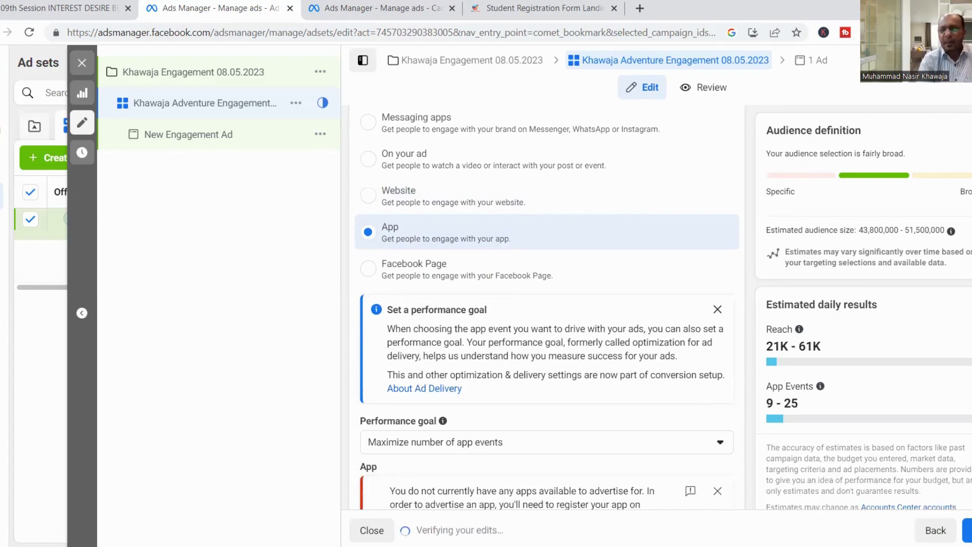
pyautogui.scroll(-4, 547, 304)
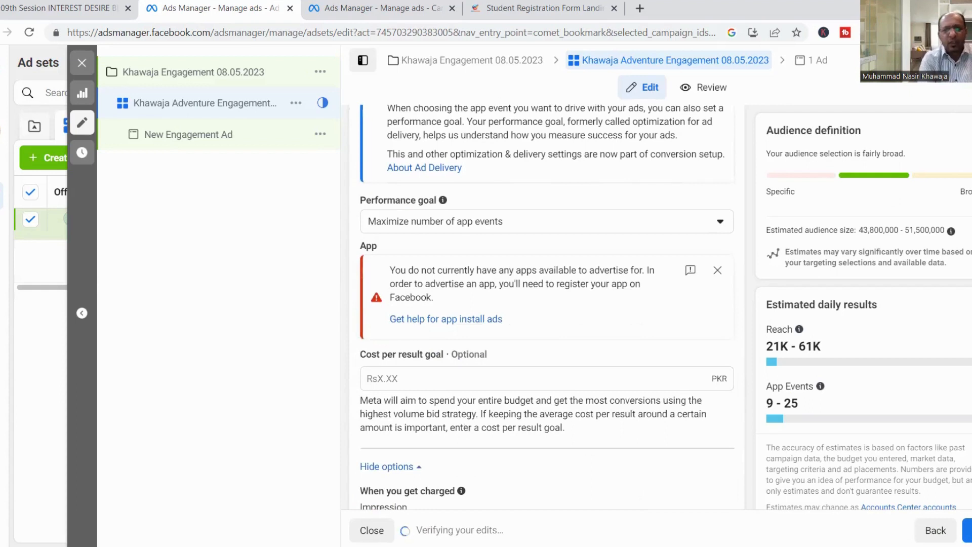
pyautogui.scroll(-1, 547, 304)
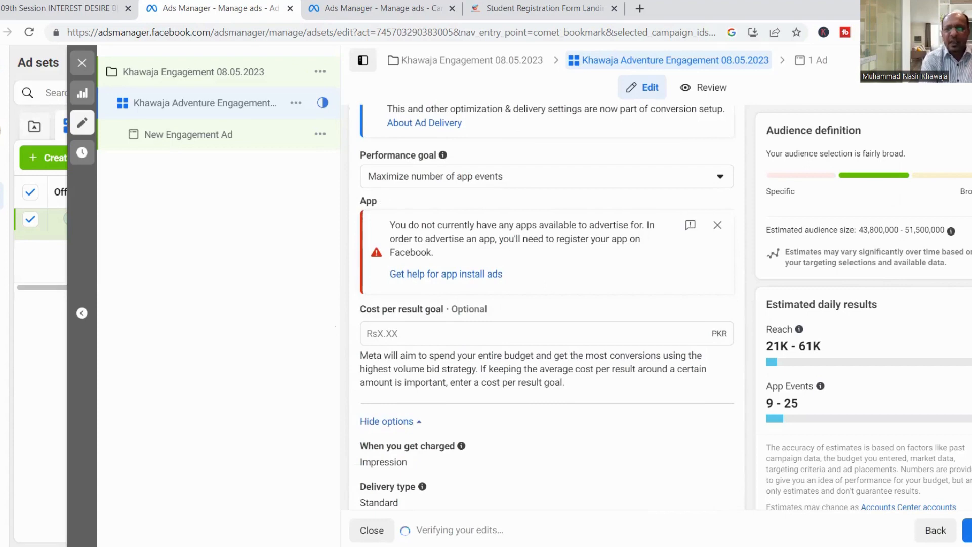
pyautogui.scroll(5, 547, 303)
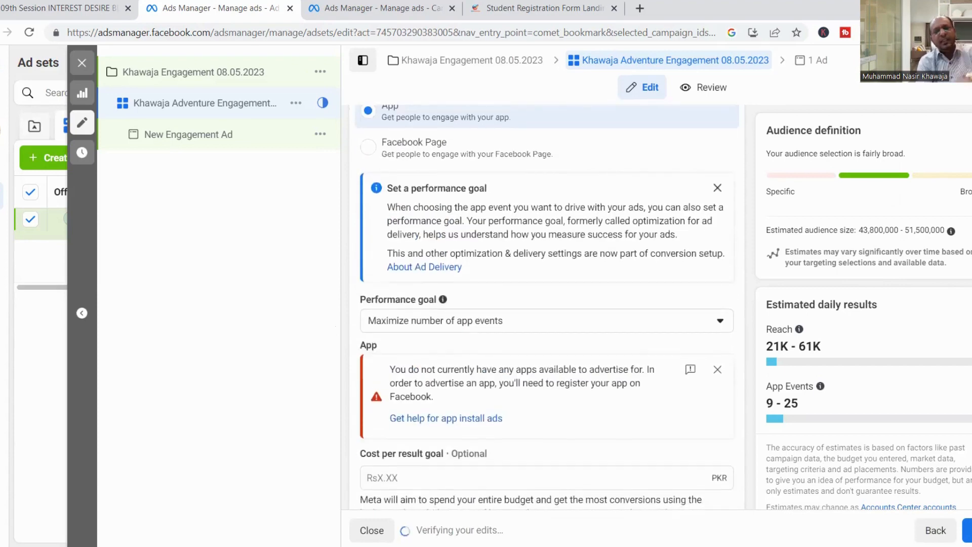
# Step: Switch the ad set's conversion location to Facebook Page, and review its performance goal, cost per result and the available Facebook Pages
pyautogui.scroll(2, 547, 303)
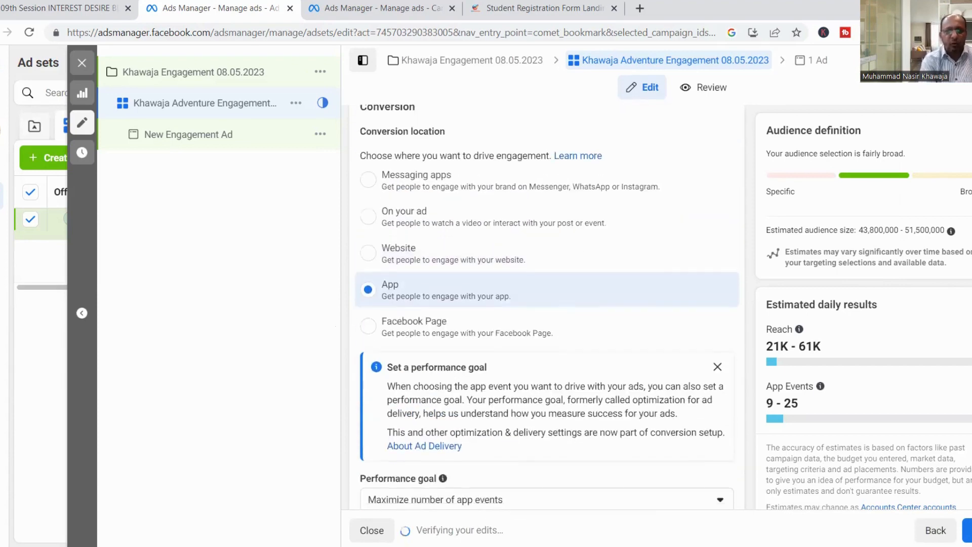
pyautogui.click(419, 324)
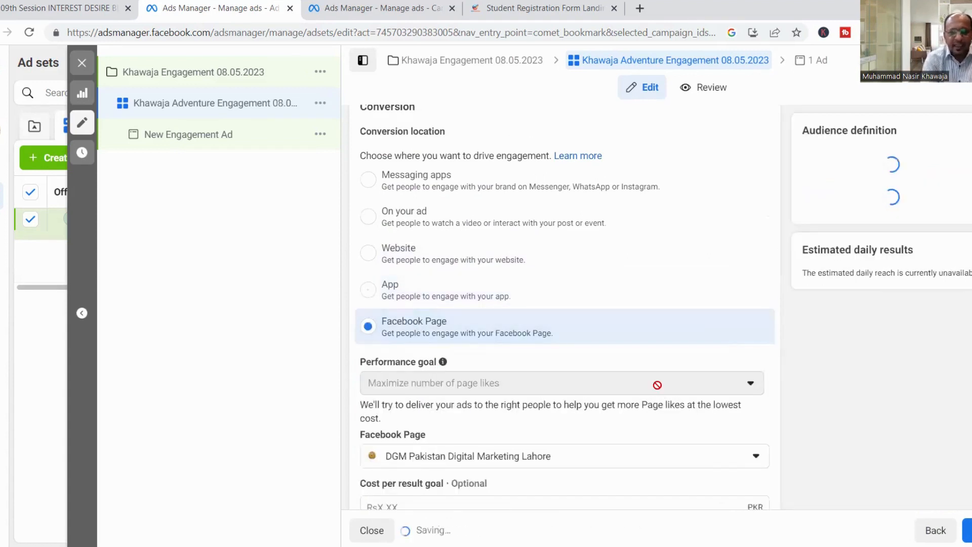
pyautogui.scroll(-3, 440, 309)
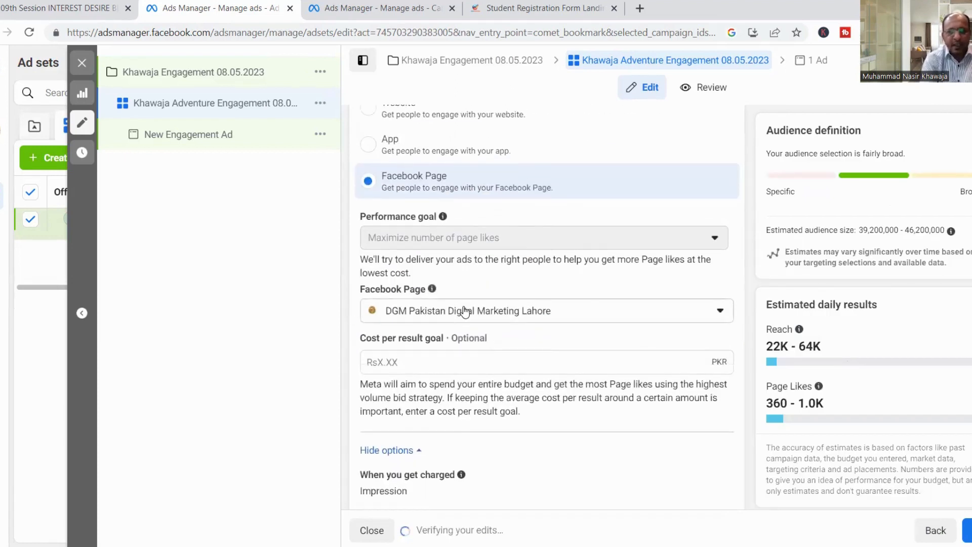
pyautogui.click(462, 311)
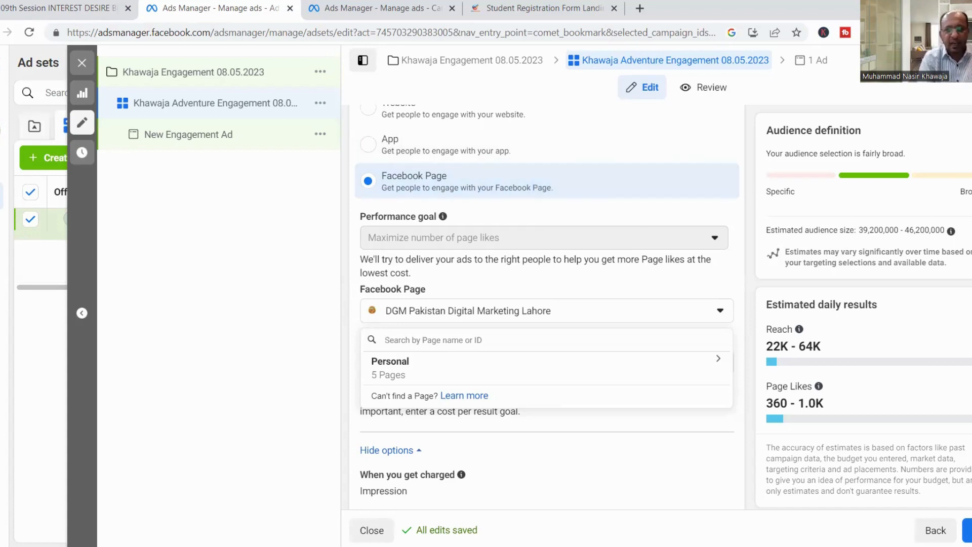
pyautogui.scroll(3, 547, 329)
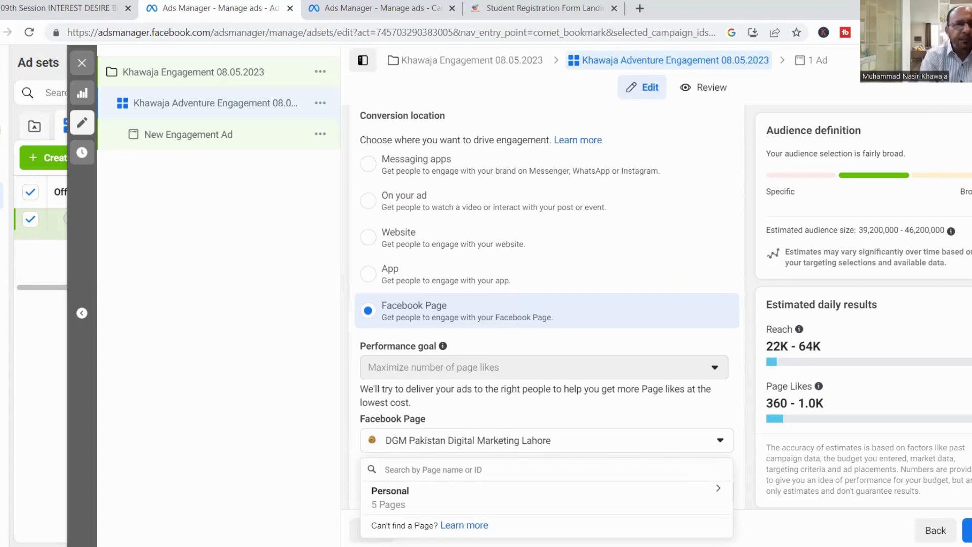
# Step: Load the Facebook home page in the browser tab that holds the Ads Manager campaigns list
pyautogui.click(385, 8)
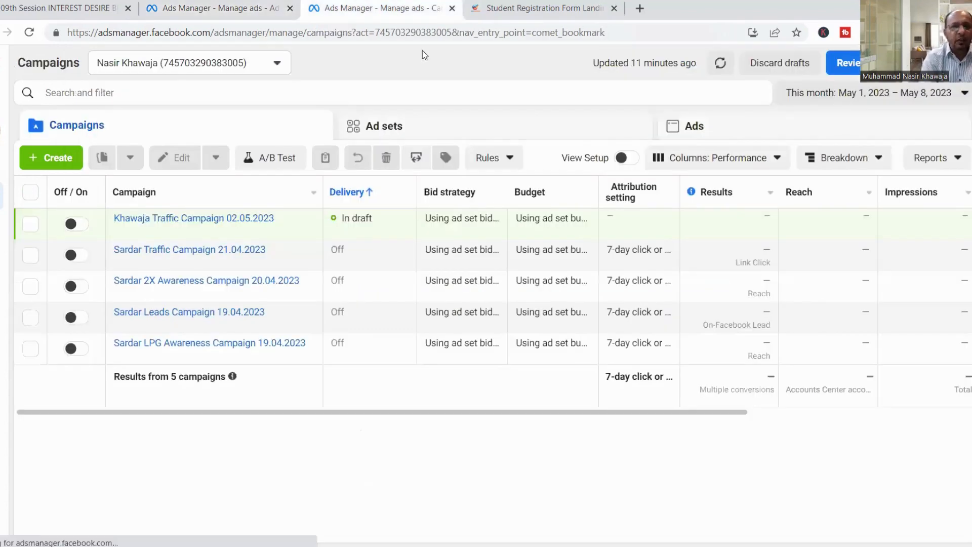
pyautogui.click(602, 33)
pyautogui.write('fac')
pyautogui.press('Return')
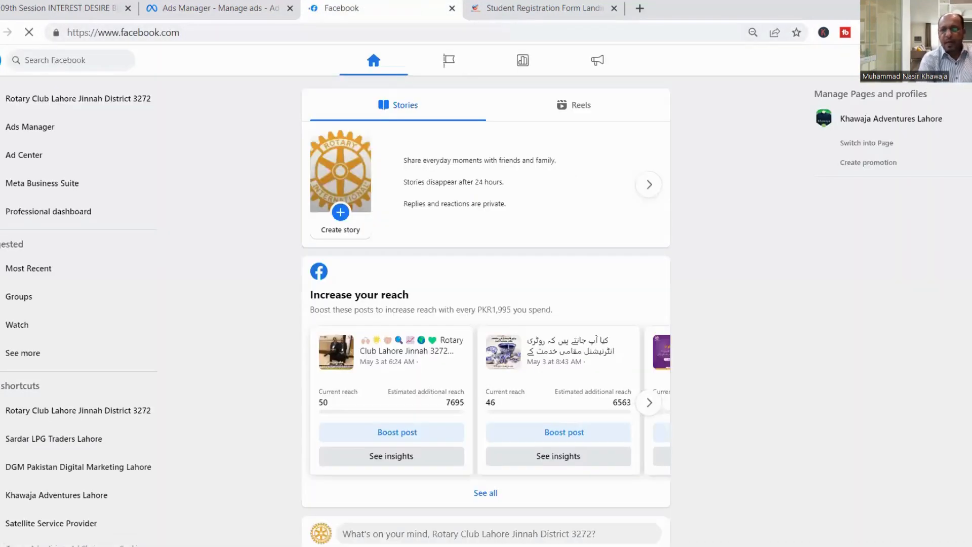
# Step: Switch the Facebook profile to Sardar LPG Traders Lahore and open its Page
pyautogui.click(959, 60)
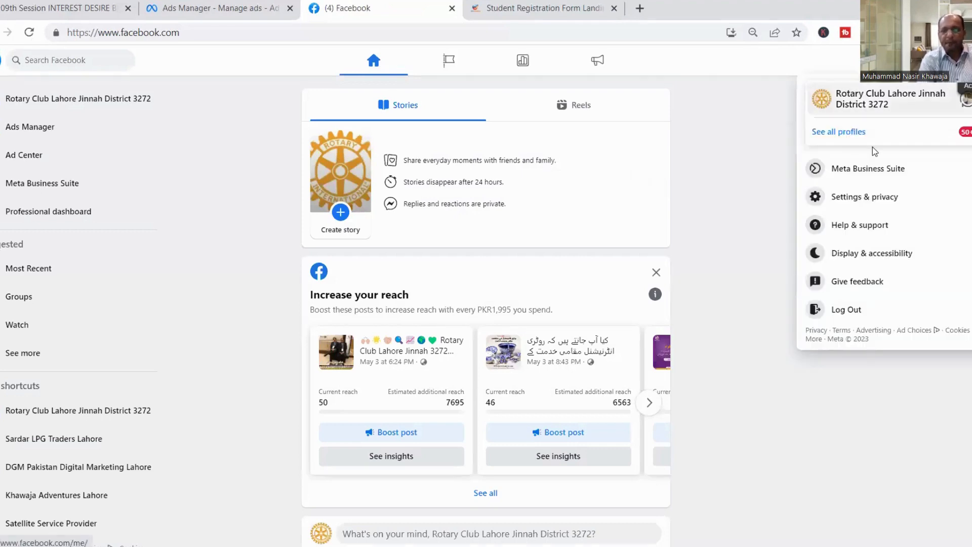
pyautogui.click(855, 133)
pyautogui.click(868, 193)
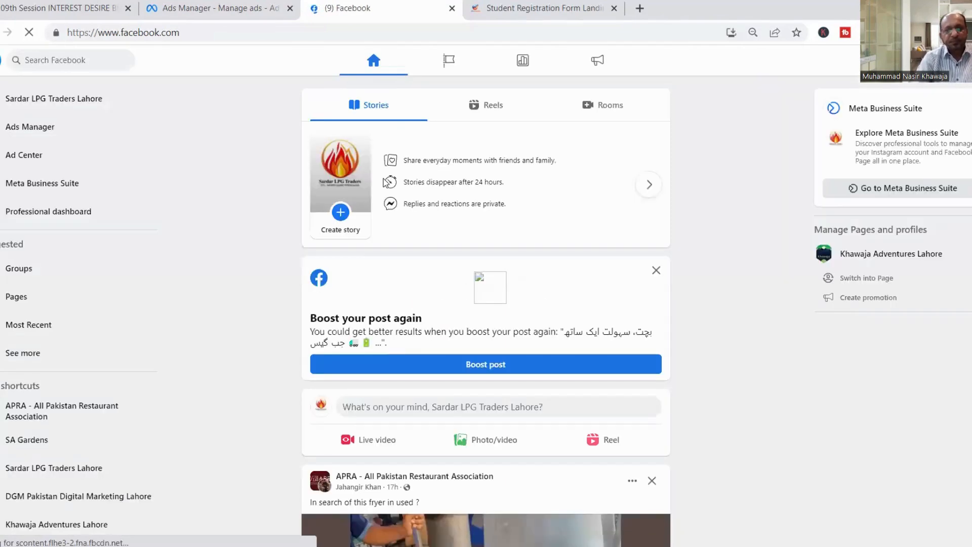
pyautogui.click(65, 102)
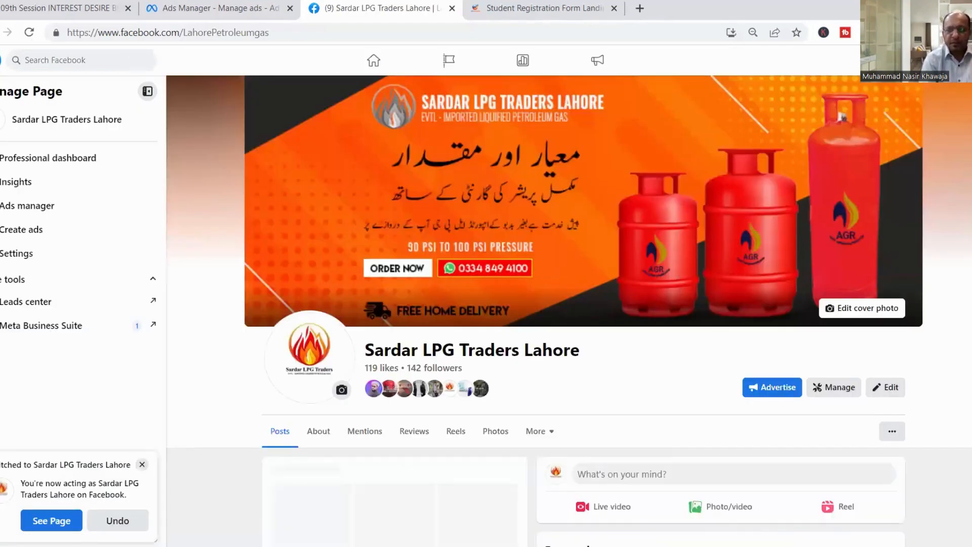
# Step: Examine the Page's recent posts, and review everyone who reacted to the post with 23 reactions and their invitation status
pyautogui.scroll(-10, 841, 116)
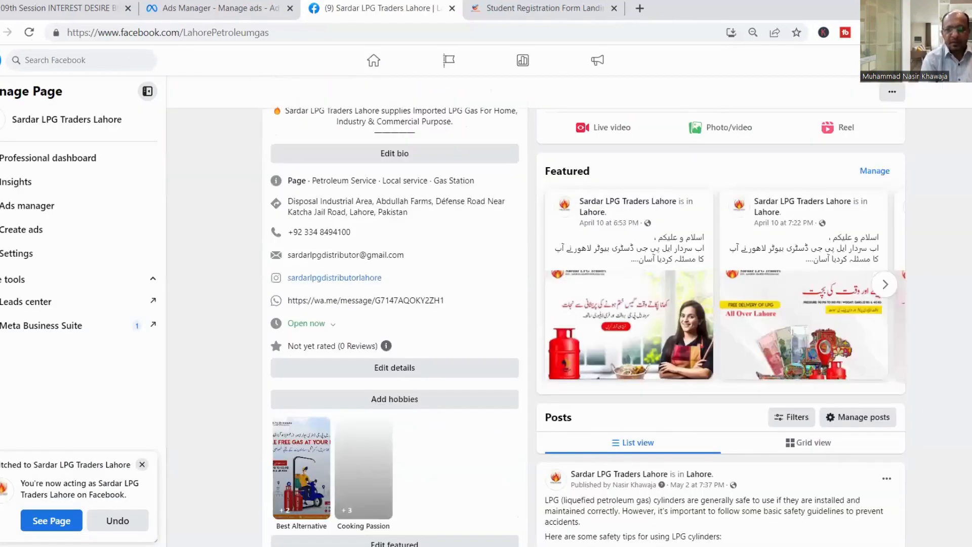
pyautogui.scroll(-10, 721, 324)
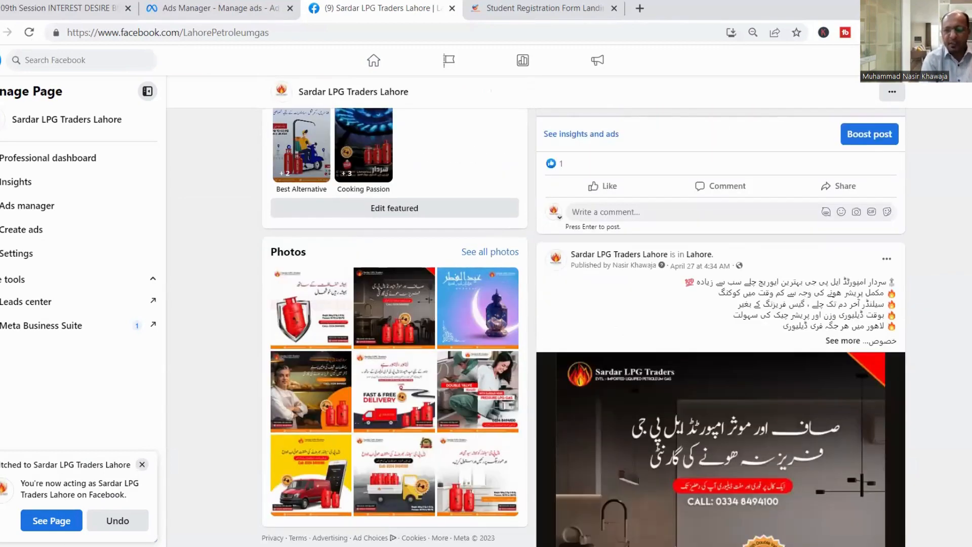
pyautogui.scroll(-5, 721, 324)
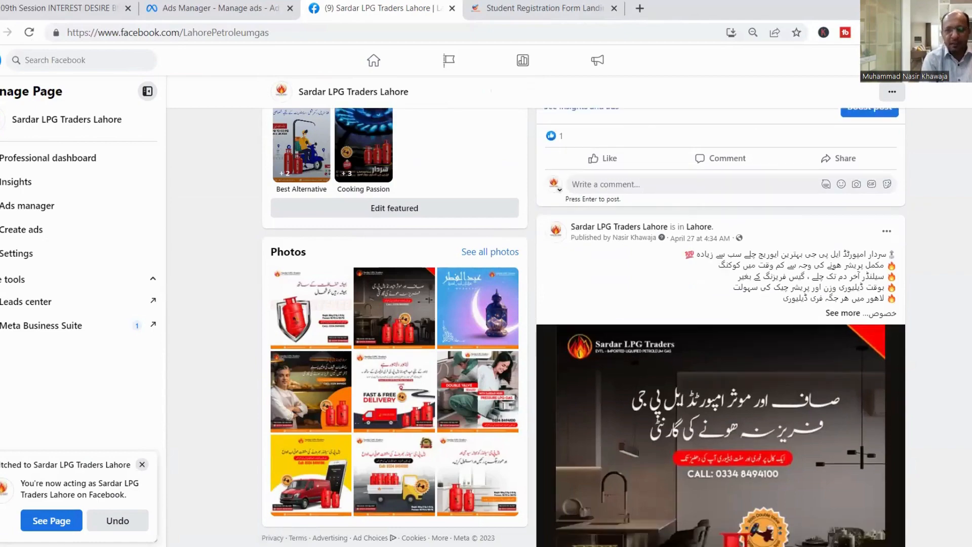
pyautogui.scroll(-10, 721, 324)
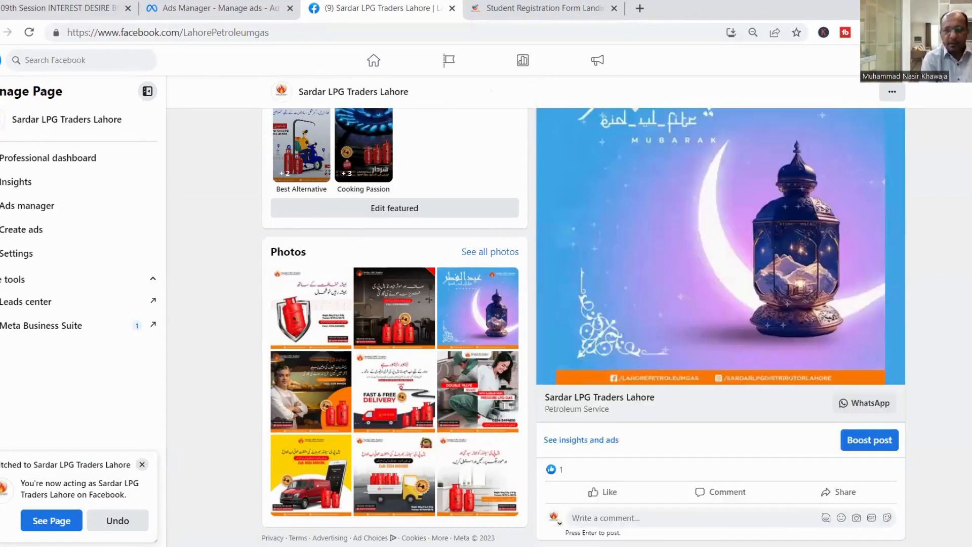
pyautogui.scroll(-8, 612, 330)
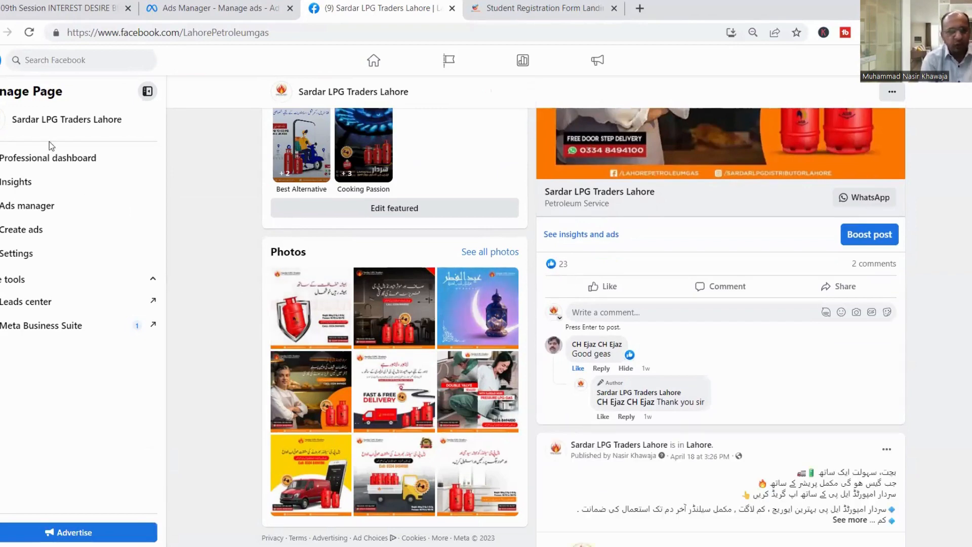
pyautogui.click(552, 265)
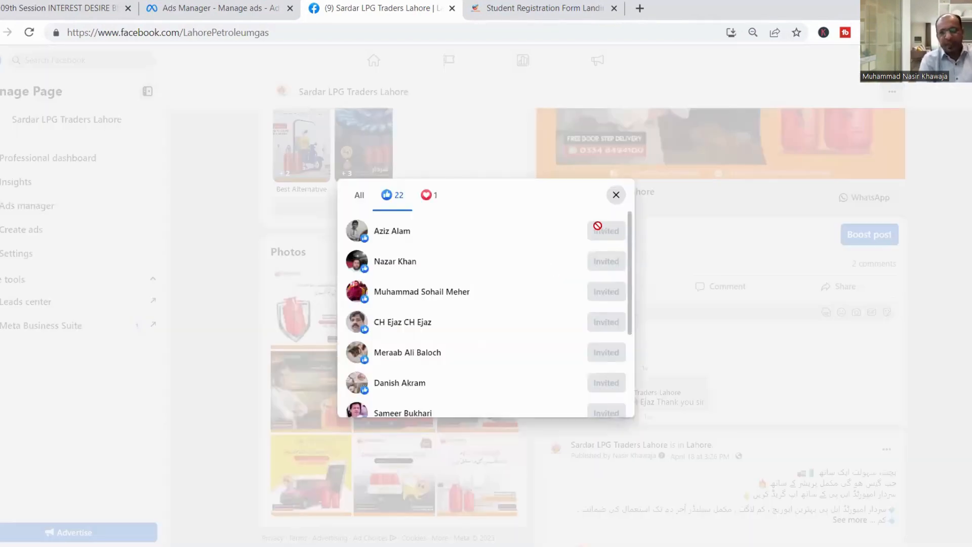
pyautogui.click(360, 196)
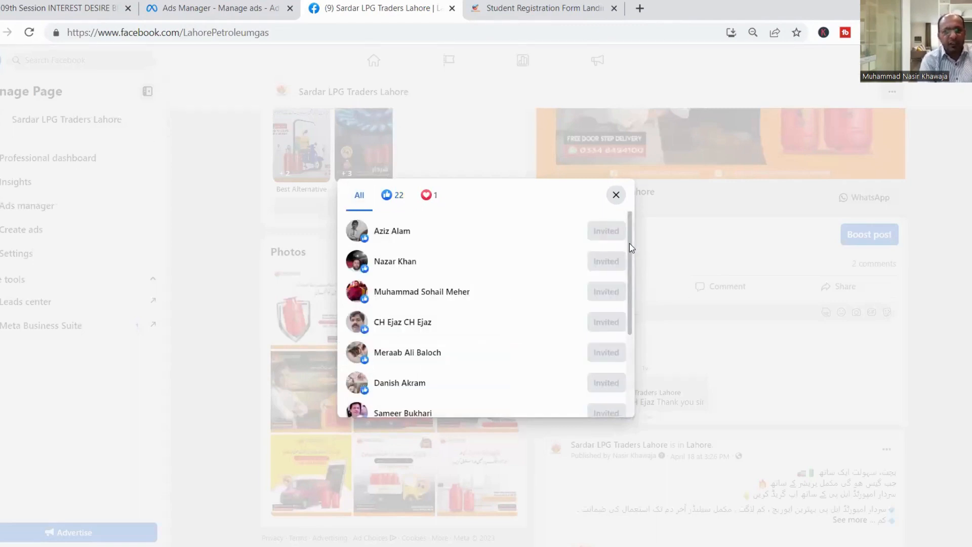
pyautogui.moveTo(629, 243); pyautogui.dragTo(630, 369)
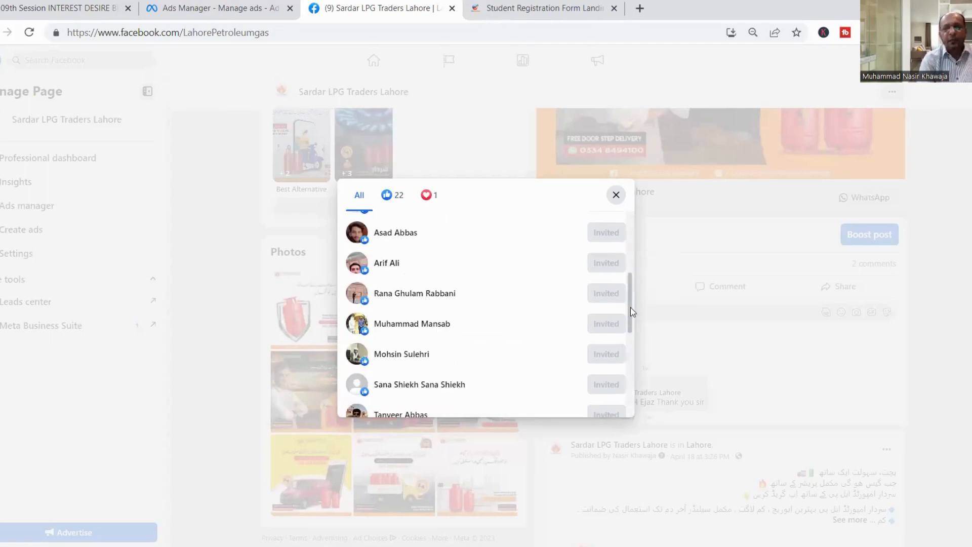
pyautogui.moveTo(630, 308); pyautogui.dragTo(627, 353)
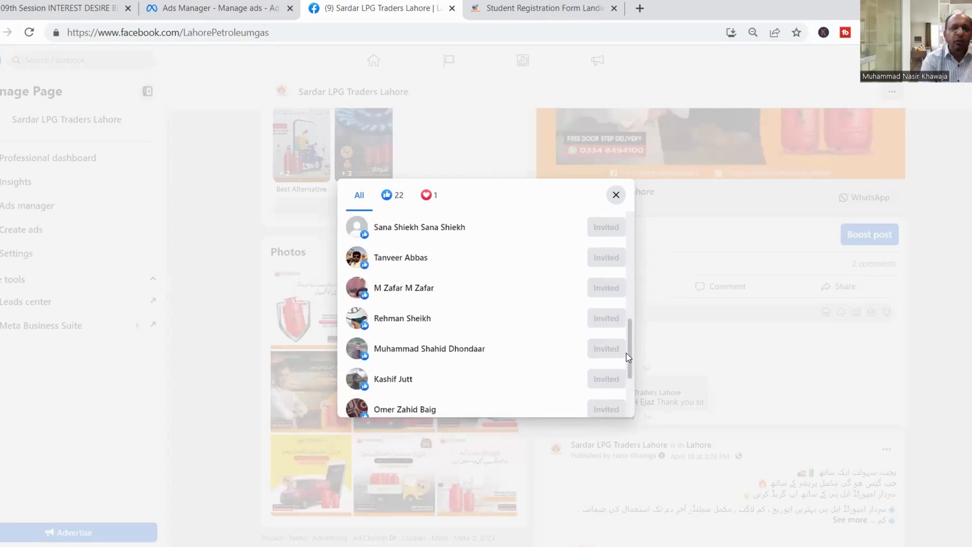
pyautogui.click(616, 199)
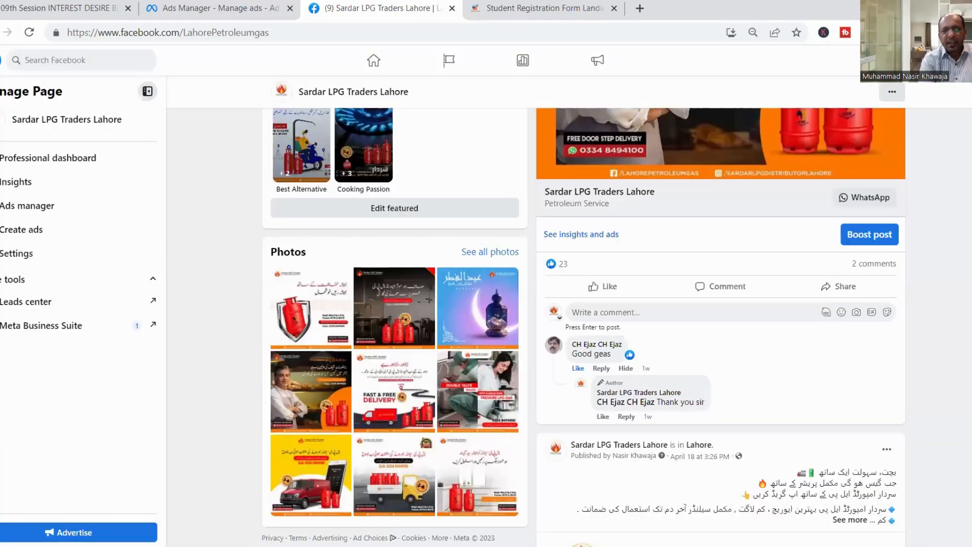
# Step: Find the older post with 31 reactions, and review the full list of people who reacted and their invitation status
pyautogui.scroll(-15, 720, 324)
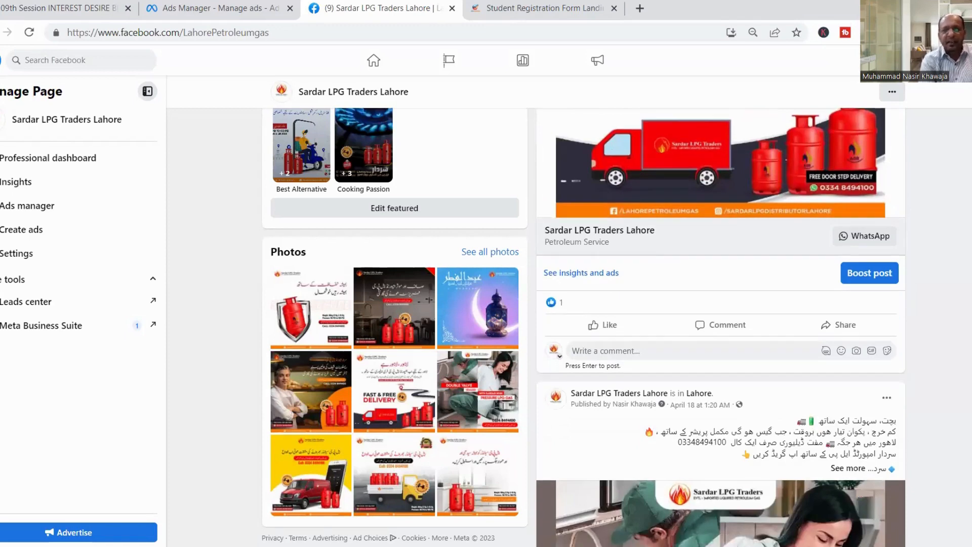
pyautogui.scroll(-8, 721, 324)
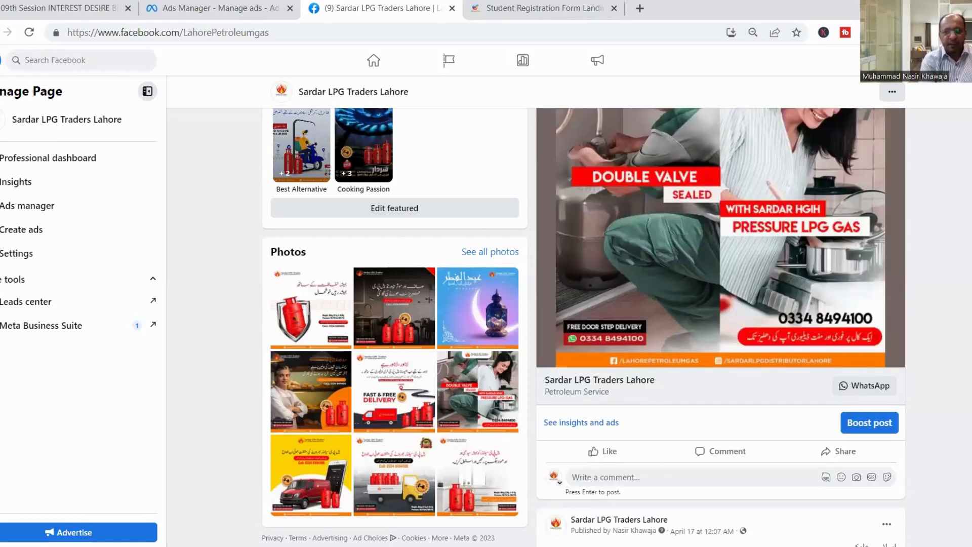
pyautogui.scroll(-14, 751, 314)
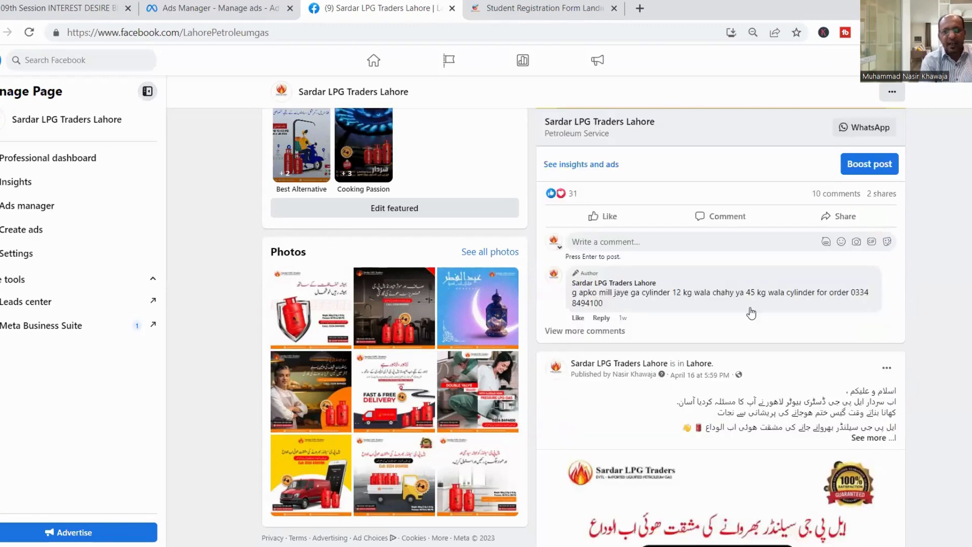
pyautogui.click(550, 198)
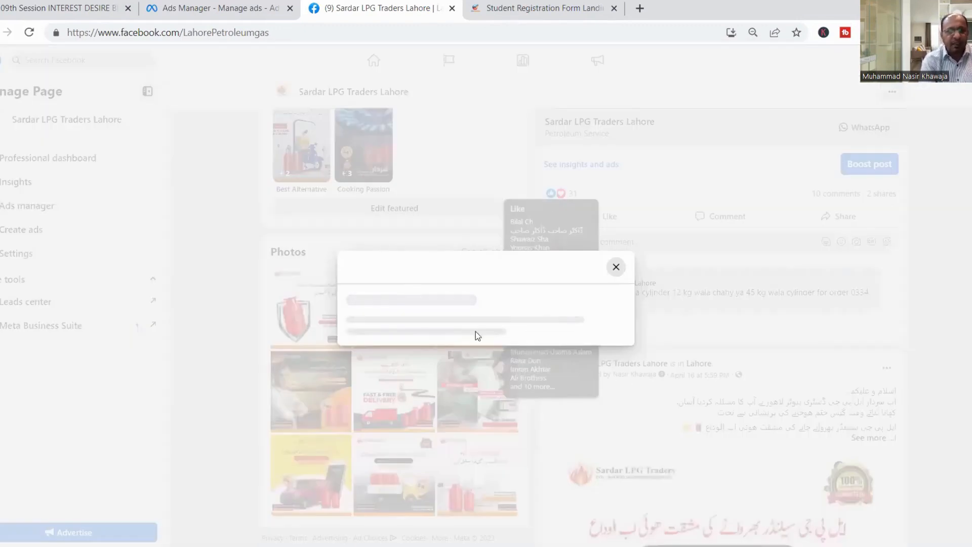
pyautogui.click(357, 197)
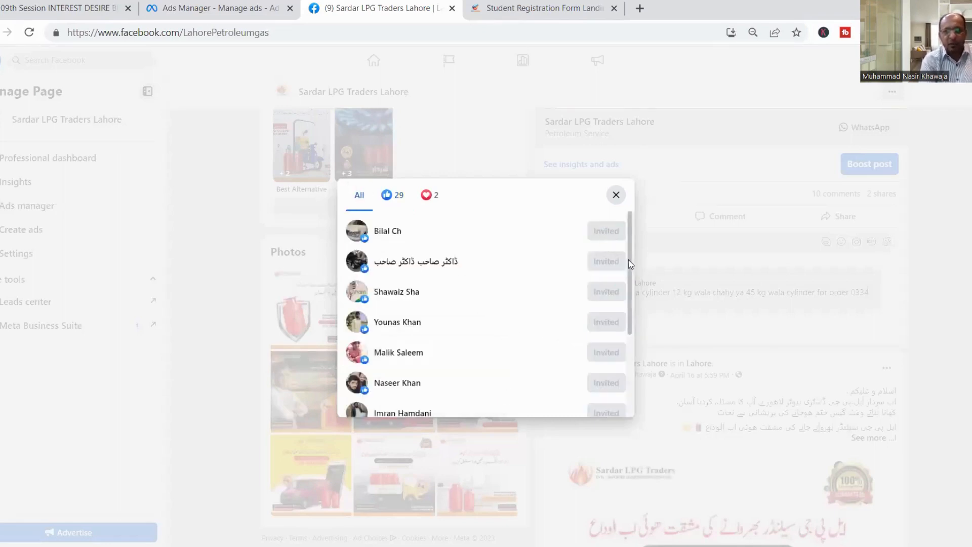
pyautogui.moveTo(630, 260); pyautogui.dragTo(628, 350)
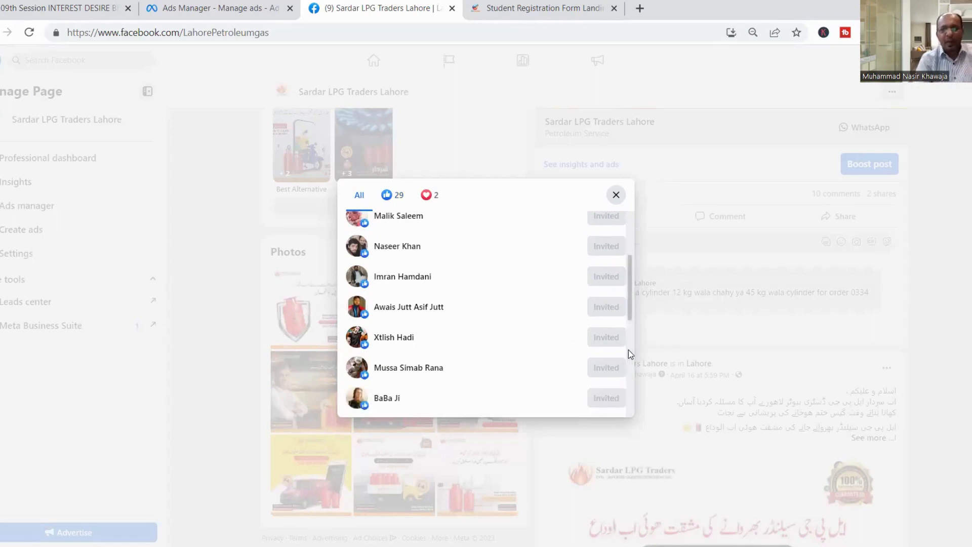
pyautogui.moveTo(630, 298); pyautogui.dragTo(630, 428)
pyautogui.moveTo(627, 389); pyautogui.dragTo(619, 216)
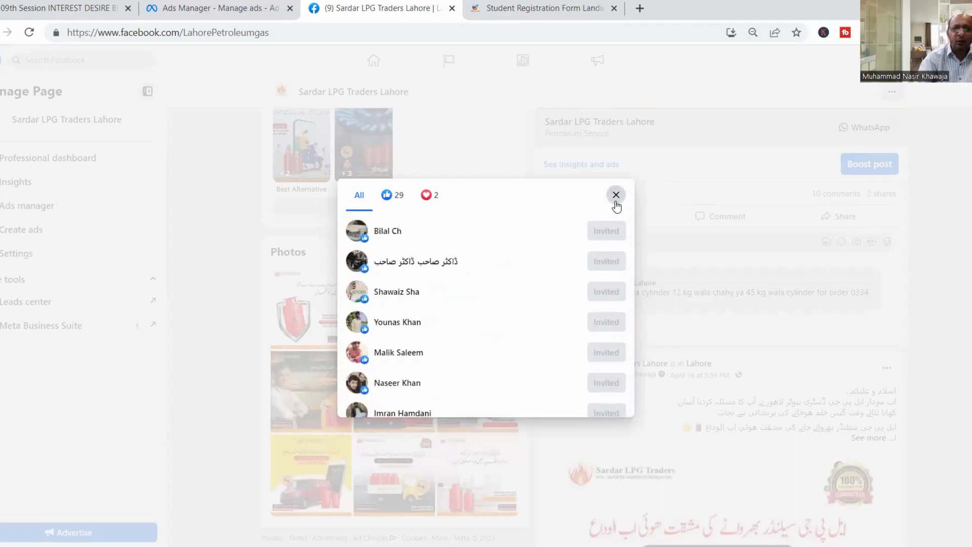
pyautogui.click(616, 195)
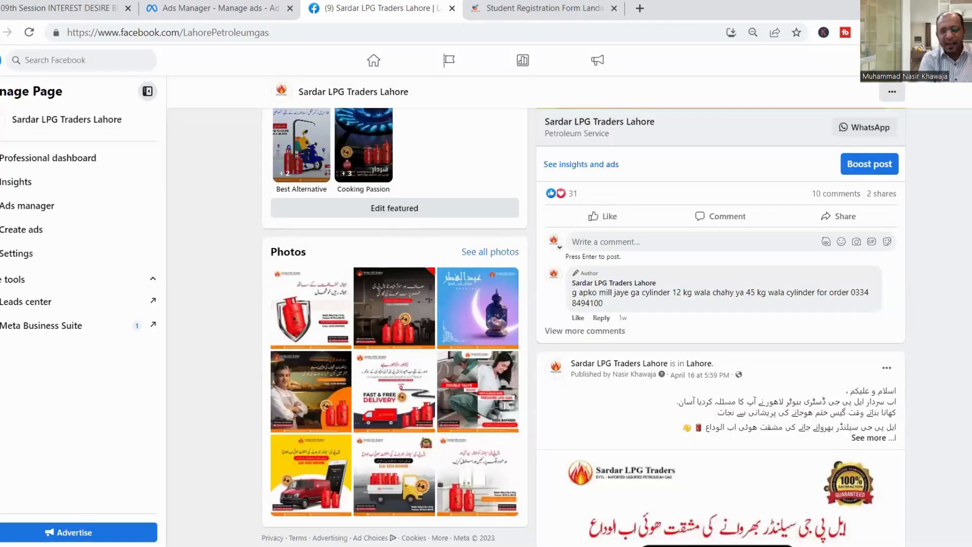
# Step: Examine the Page's older April posts, including their reactions and customer comments
pyautogui.scroll(-9, 720, 324)
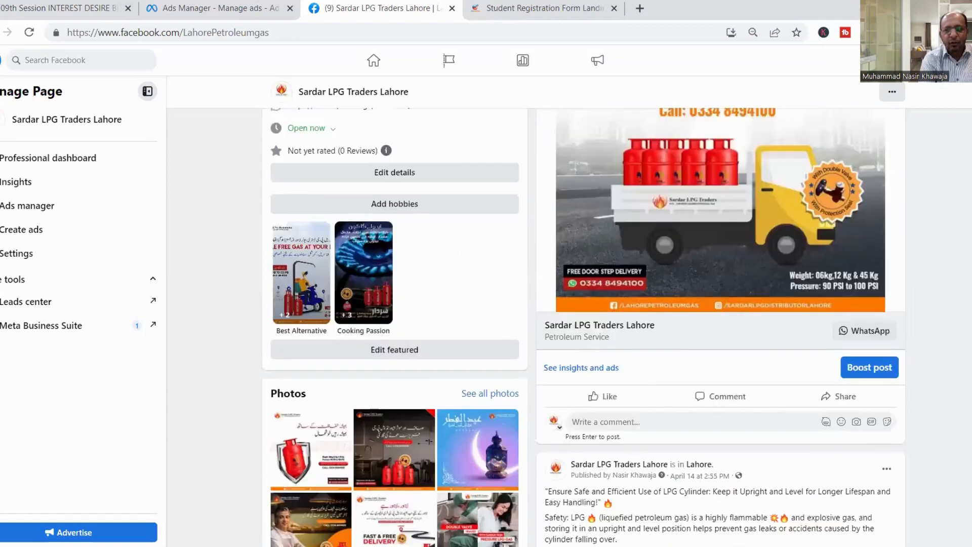
pyautogui.scroll(4, 720, 324)
pyautogui.scroll(-4, 721, 324)
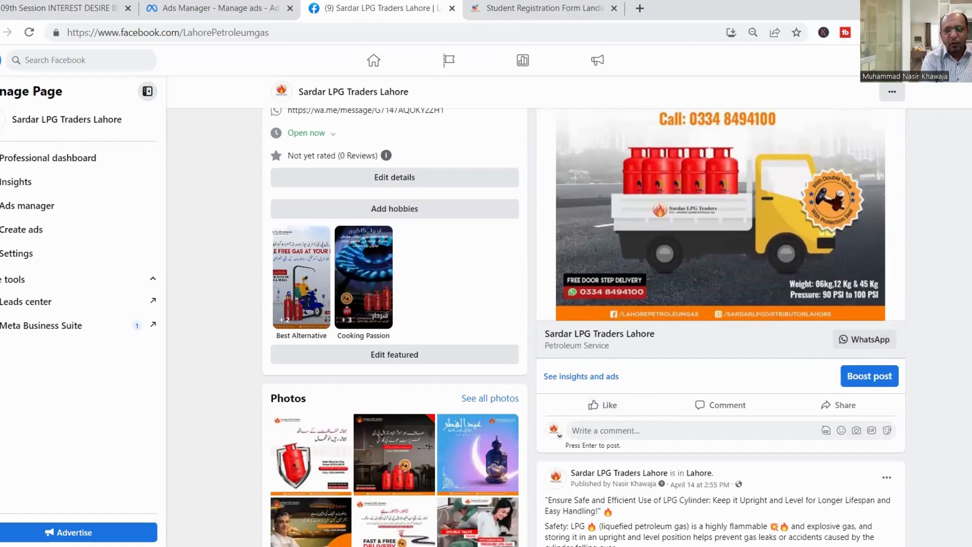
pyautogui.scroll(-15, 721, 324)
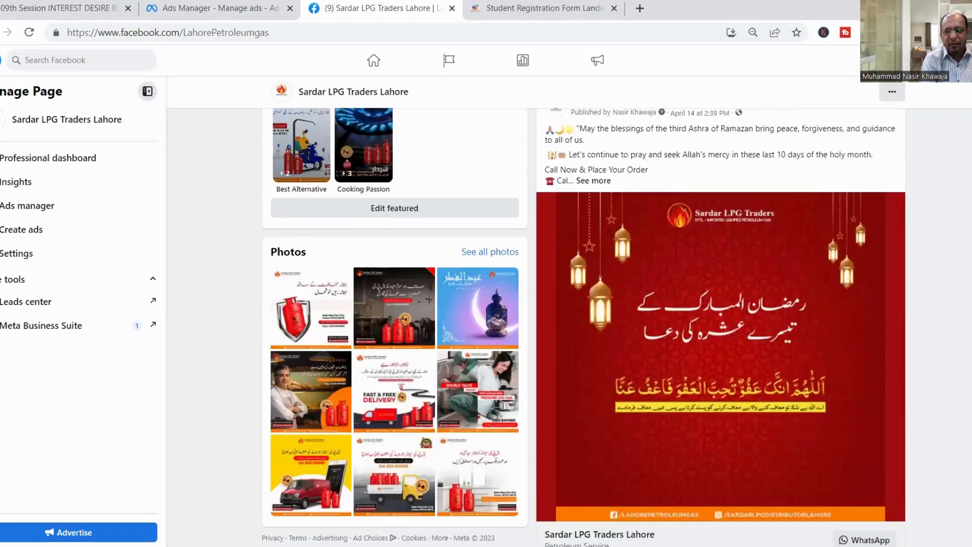
pyautogui.scroll(-10, 720, 324)
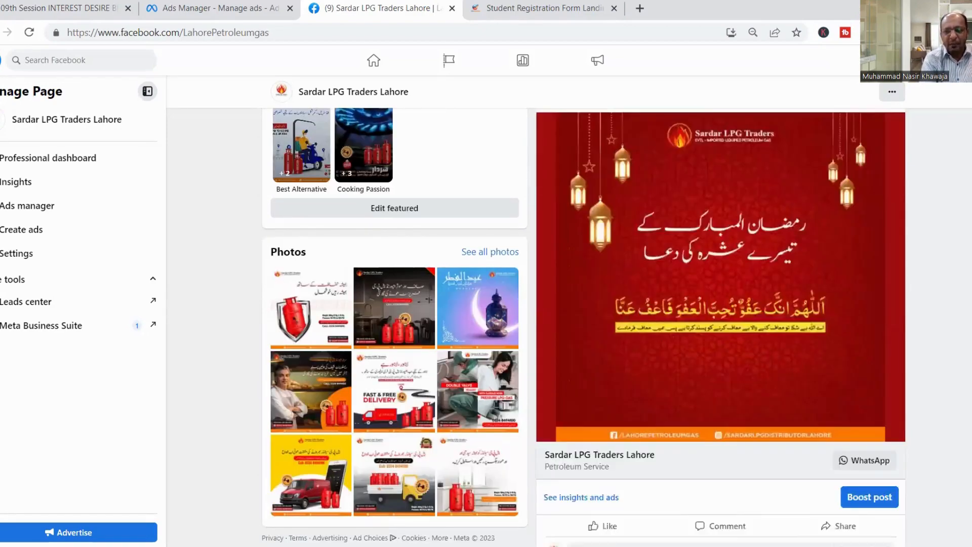
pyautogui.scroll(-5, 721, 324)
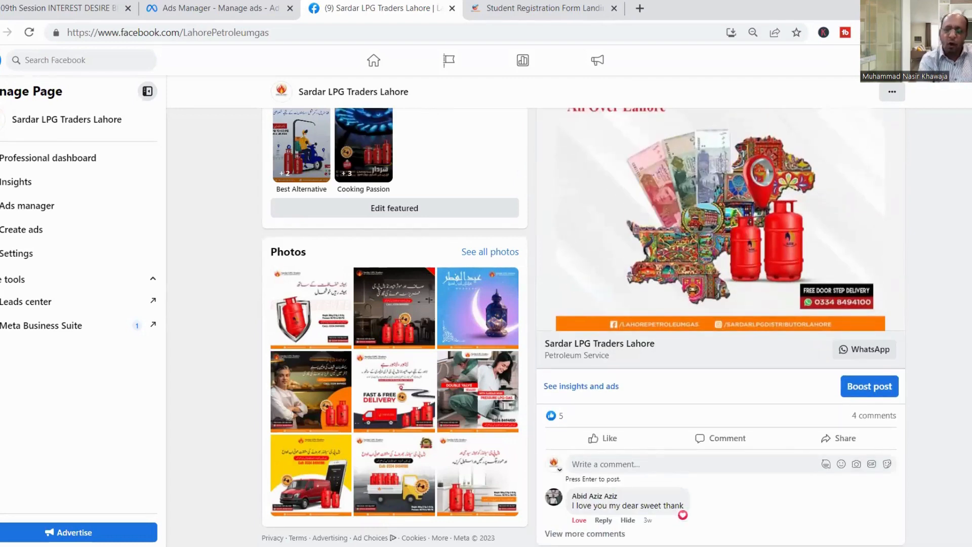
pyautogui.scroll(-3, 720, 324)
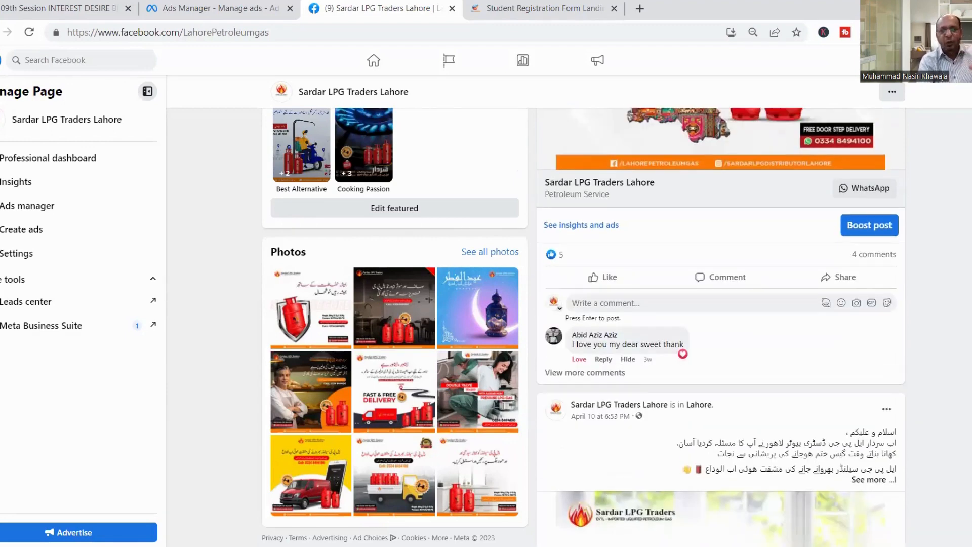
pyautogui.scroll(-10, 721, 324)
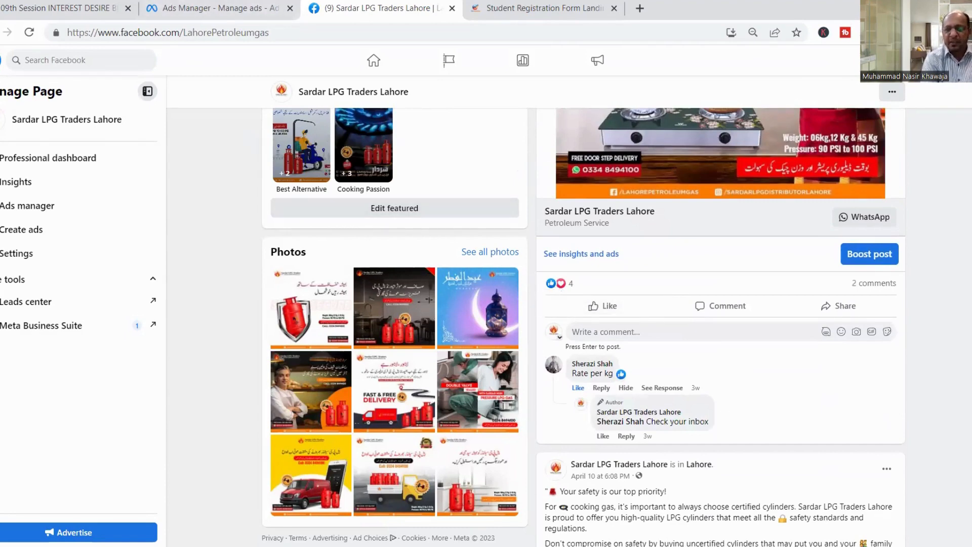
# Step: Review the Page's like and follower counts and its posts back to April 17, and check the Page's notifications
pyautogui.scroll(15, 507, 304)
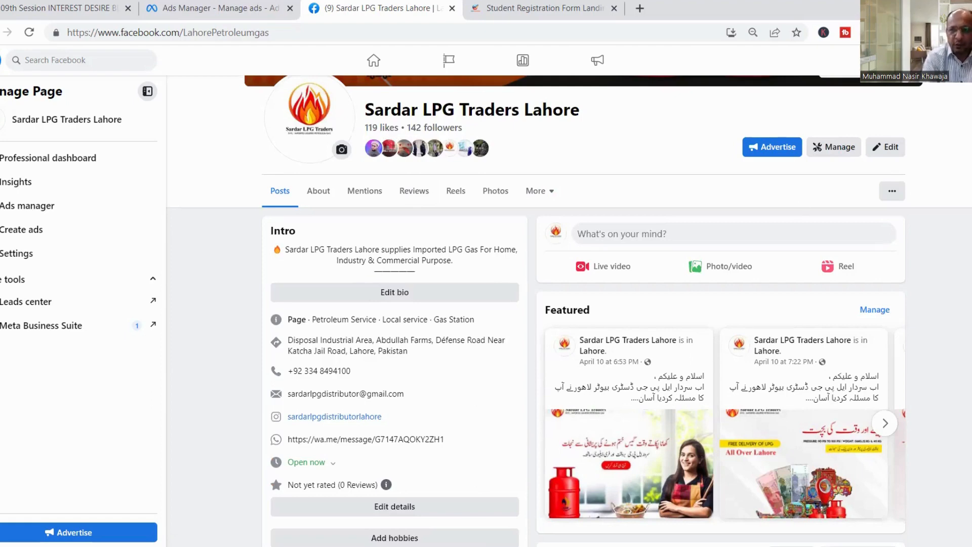
pyautogui.scroll(-1, 569, 310)
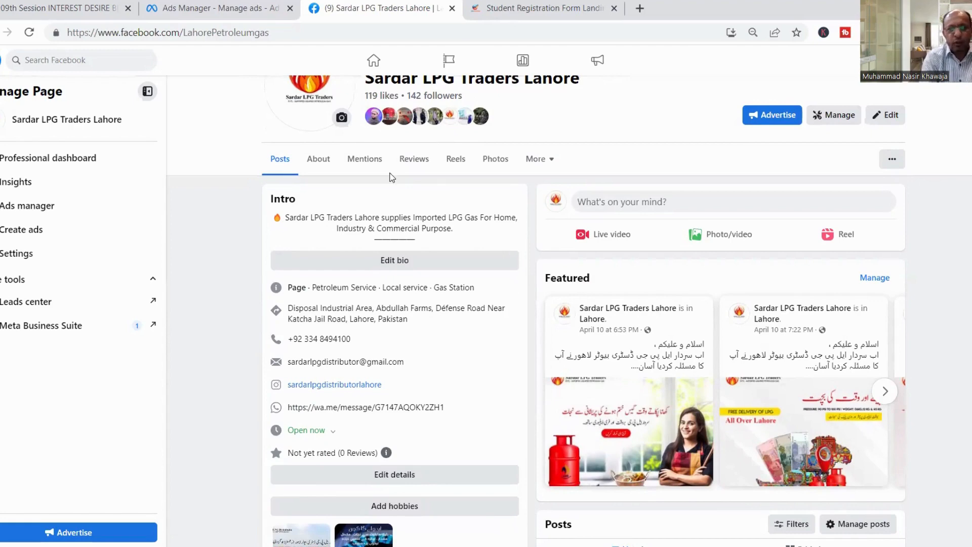
pyautogui.scroll(2, 435, 186)
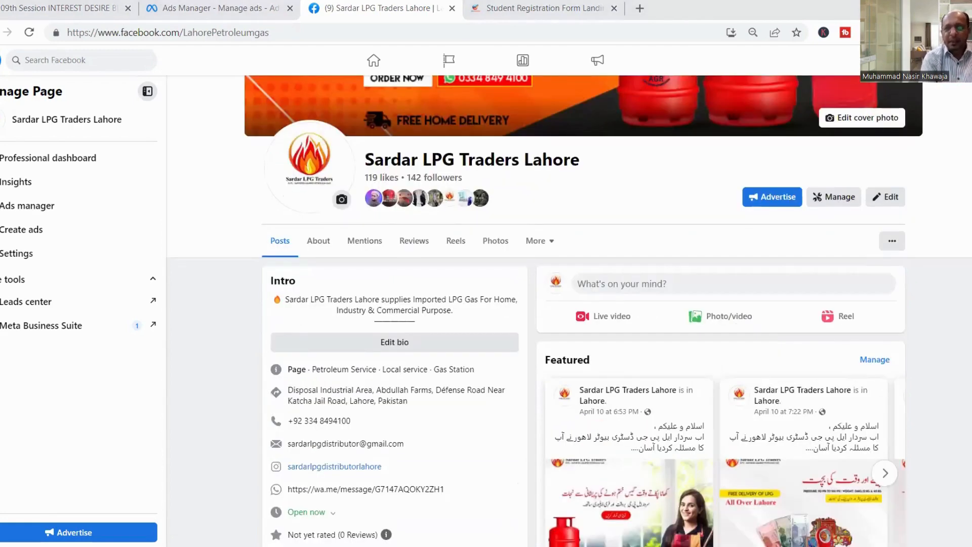
pyautogui.scroll(-10, 536, 311)
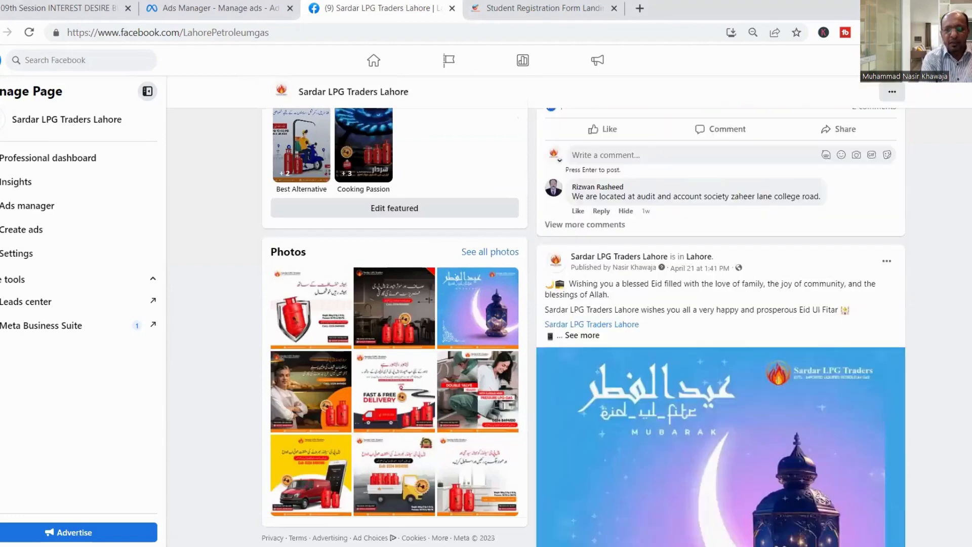
pyautogui.scroll(-15, 721, 327)
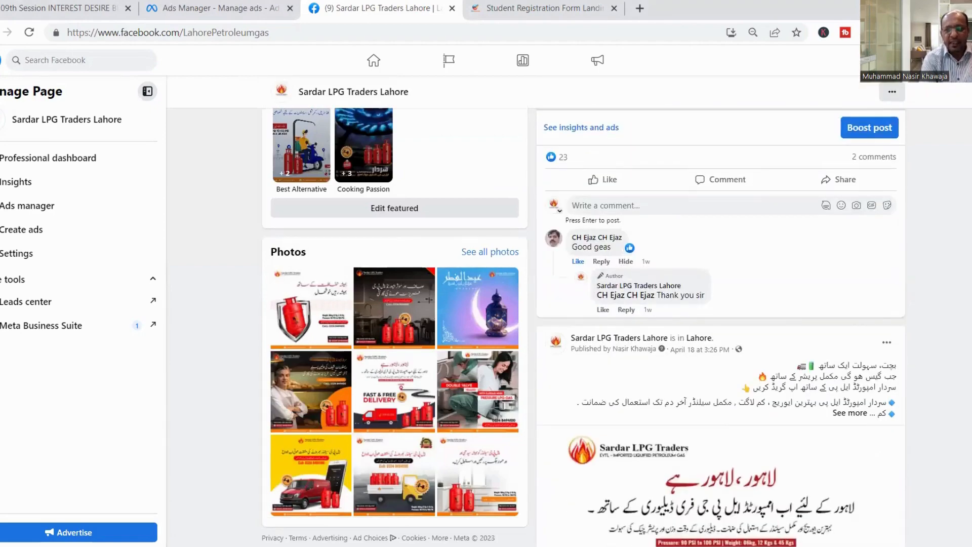
pyautogui.scroll(-10, 720, 327)
pyautogui.scroll(-10, 961, 113)
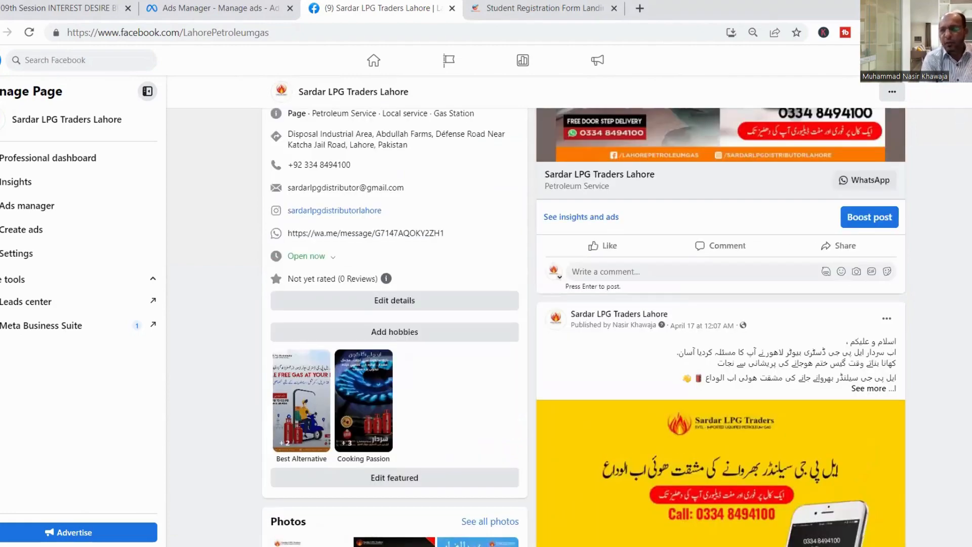
pyautogui.click(952, 60)
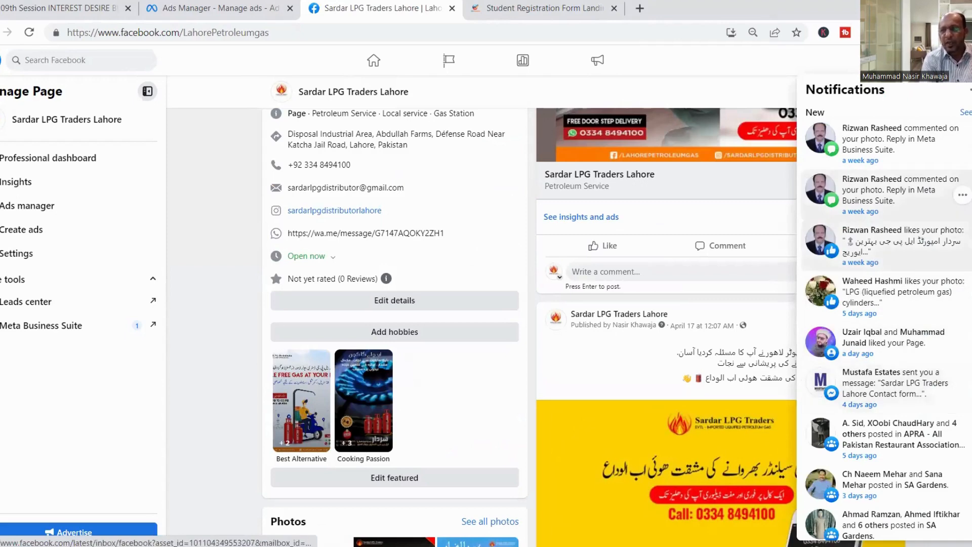
pyautogui.click(952, 59)
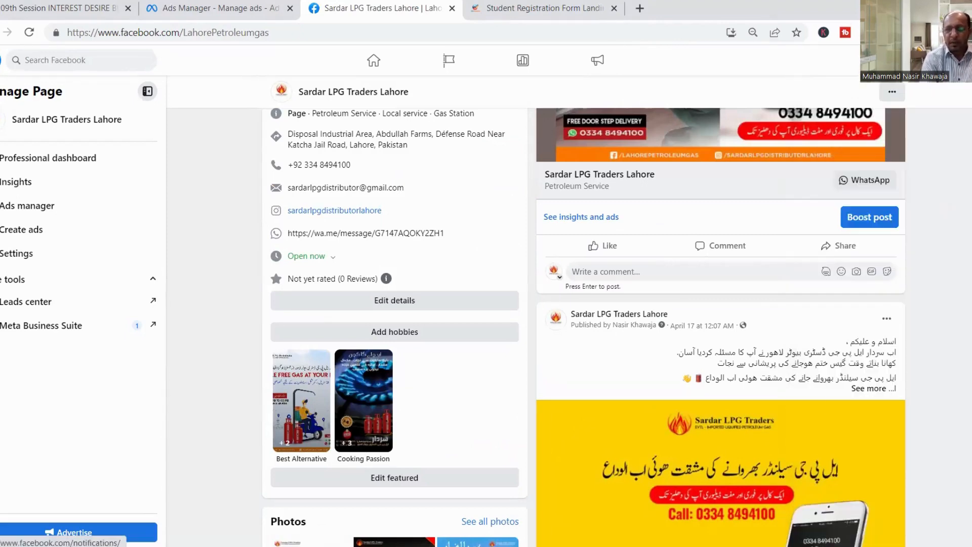
# Step: Expand the May 2 post on LPG cylinder safety and read its full text, and return to the Page's header
pyautogui.scroll(15, 721, 327)
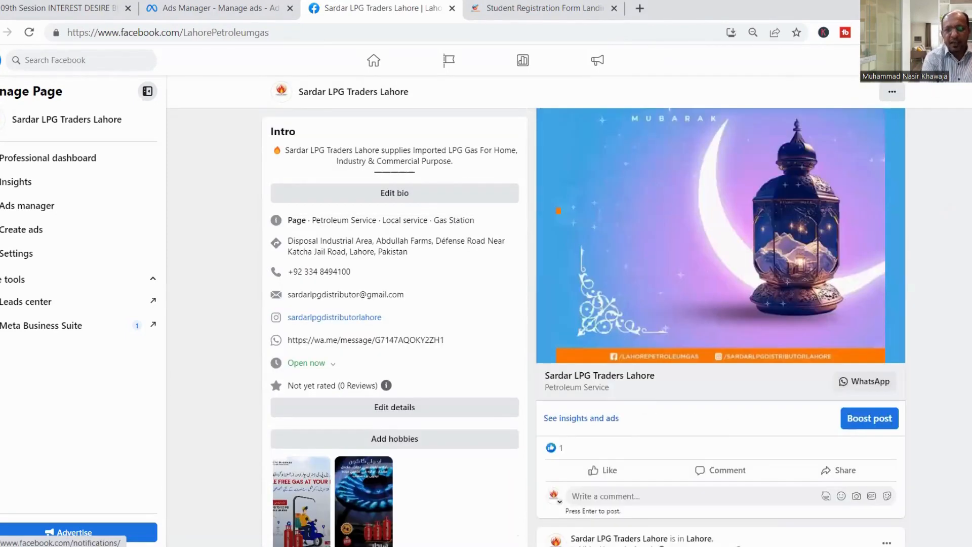
pyautogui.scroll(15, 720, 327)
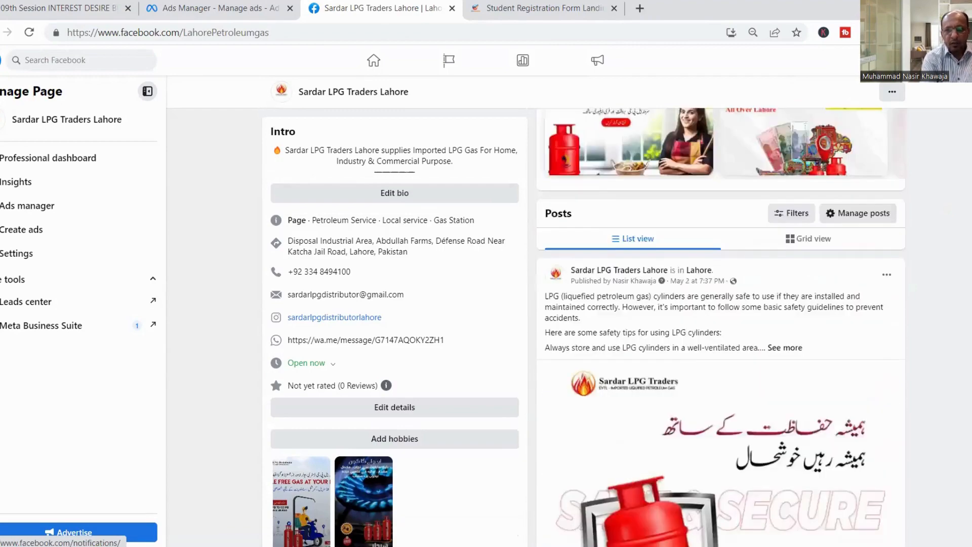
pyautogui.scroll(6, 720, 327)
pyautogui.scroll(-8, 720, 327)
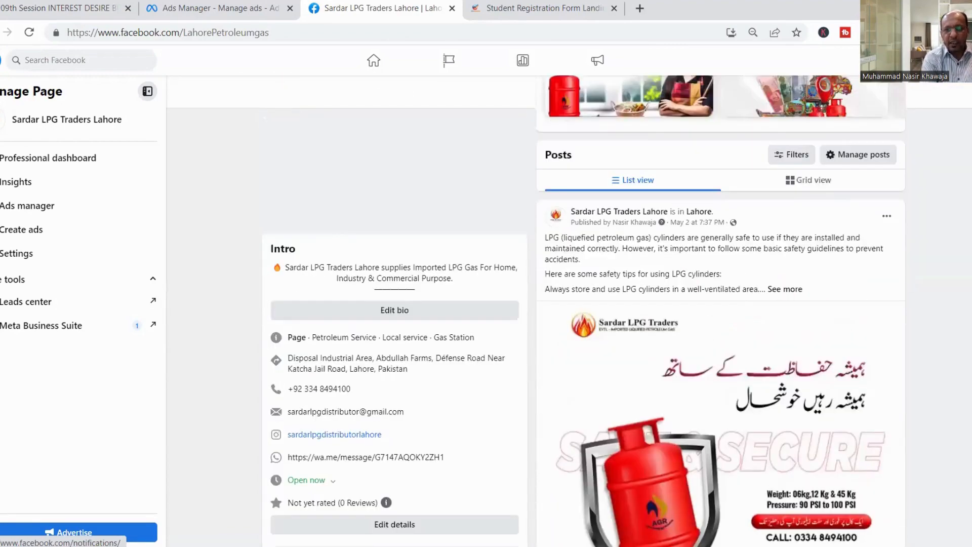
pyautogui.scroll(-3, 802, 248)
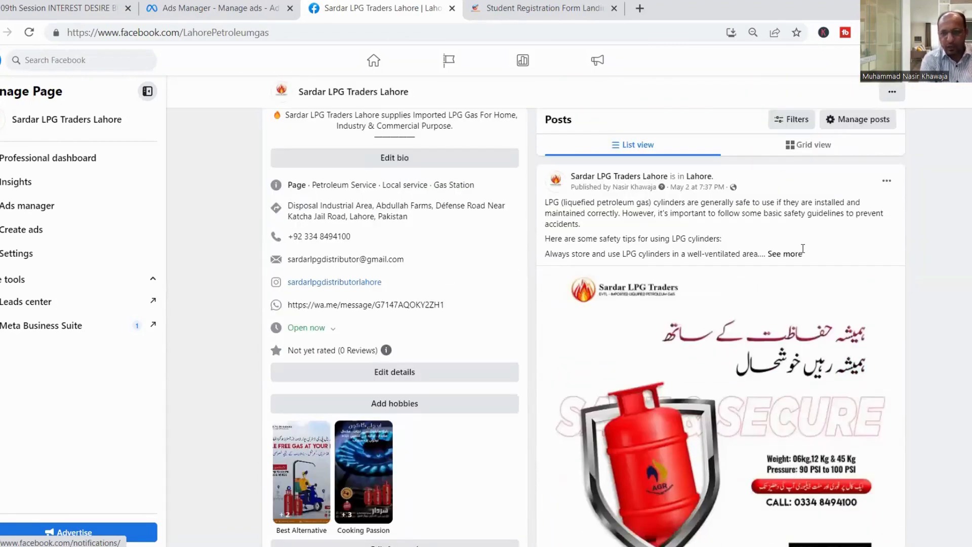
pyautogui.click(795, 255)
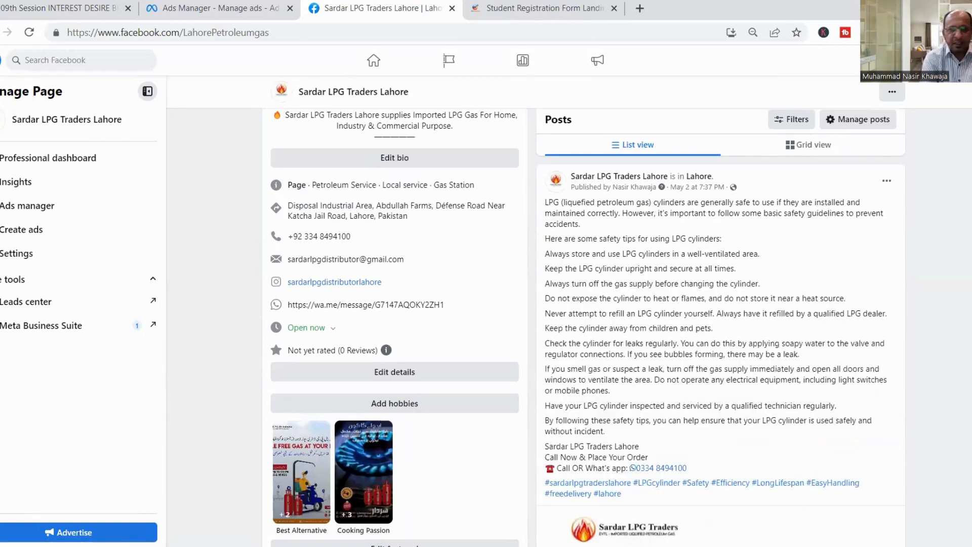
pyautogui.scroll(-3, 583, 327)
pyautogui.scroll(3, 582, 327)
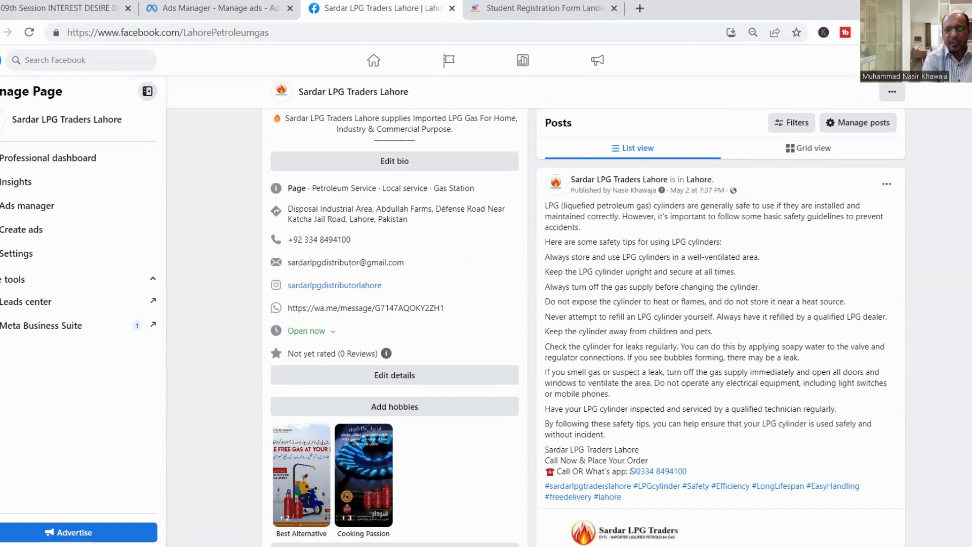
pyautogui.scroll(7, 774, 126)
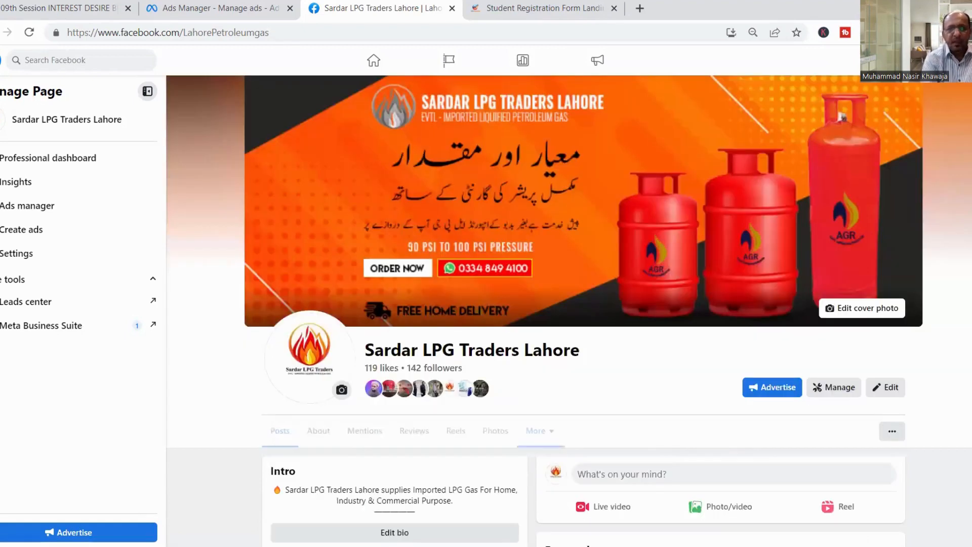
# Step: Return to Ads Manager and set the ad set's Facebook Page to Khawaja Adventures Lahore
pyautogui.click(202, 8)
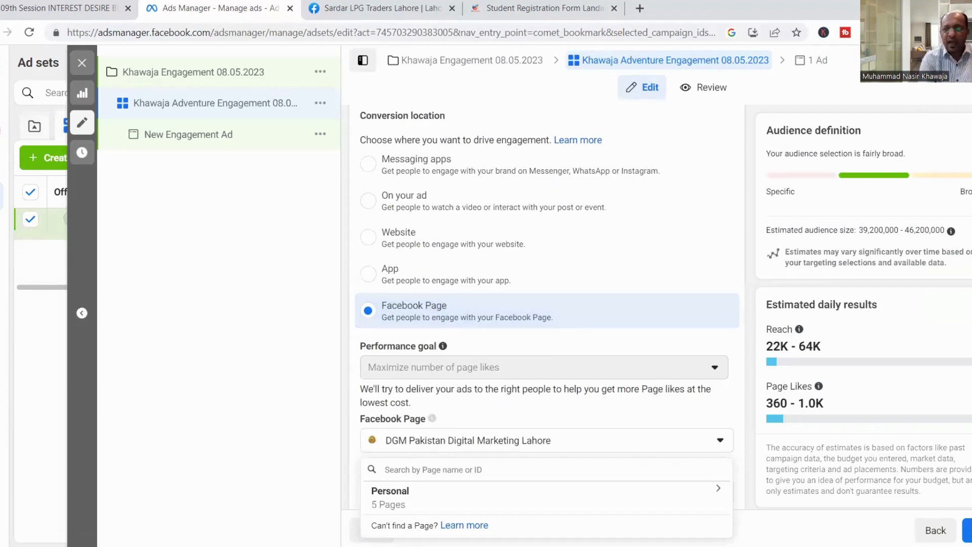
pyautogui.scroll(-4, 588, 255)
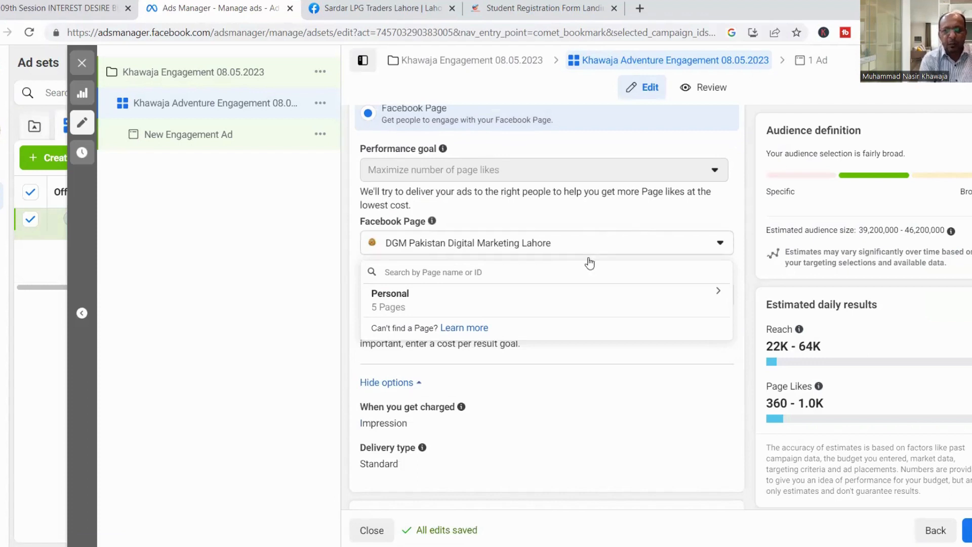
pyautogui.click(589, 255)
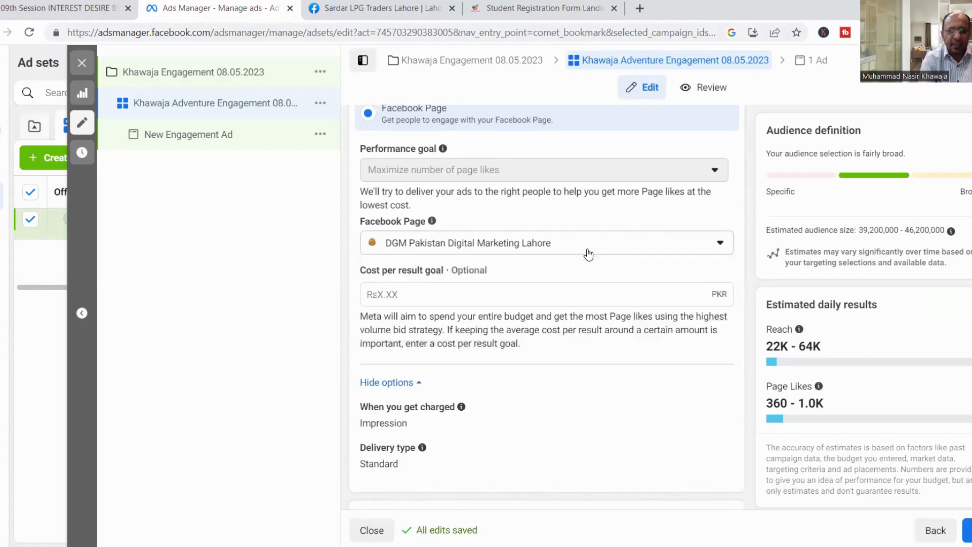
pyautogui.click(526, 252)
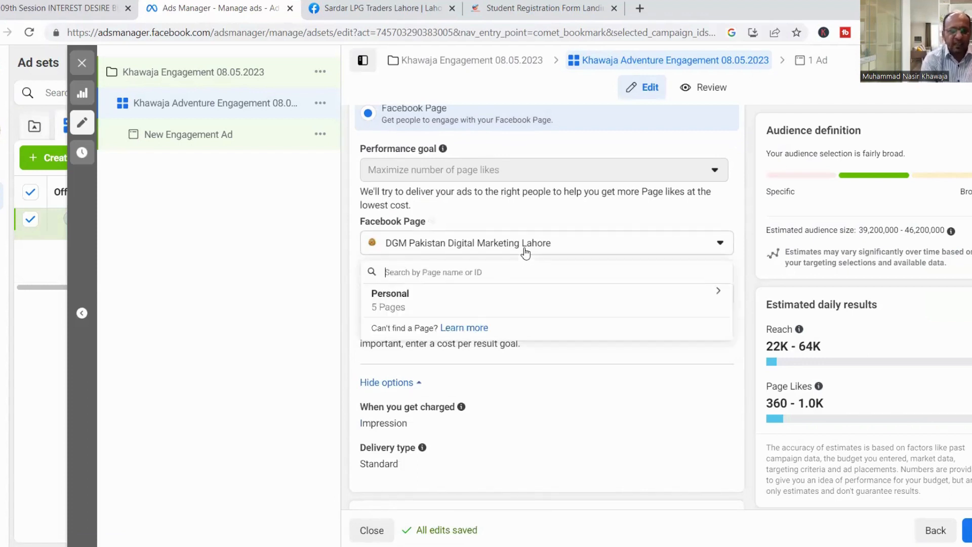
pyautogui.click(397, 304)
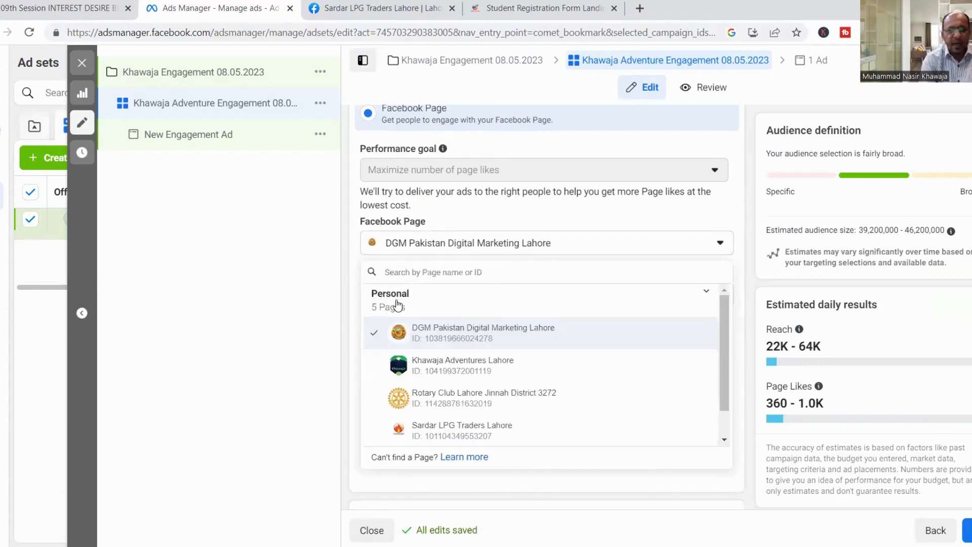
pyautogui.click(442, 367)
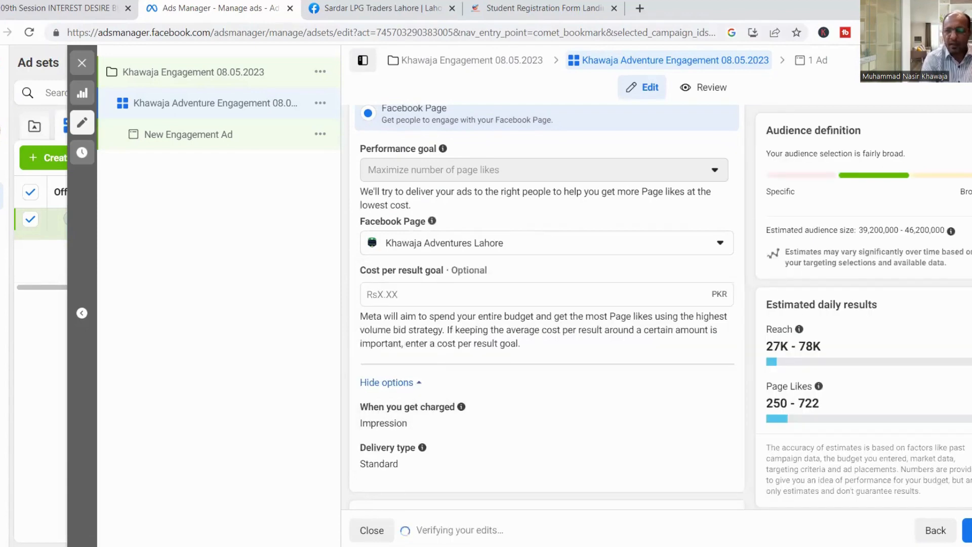
# Step: Review the ad set's budget and schedule along with its audience location, age and gender settings
pyautogui.scroll(-6, 545, 307)
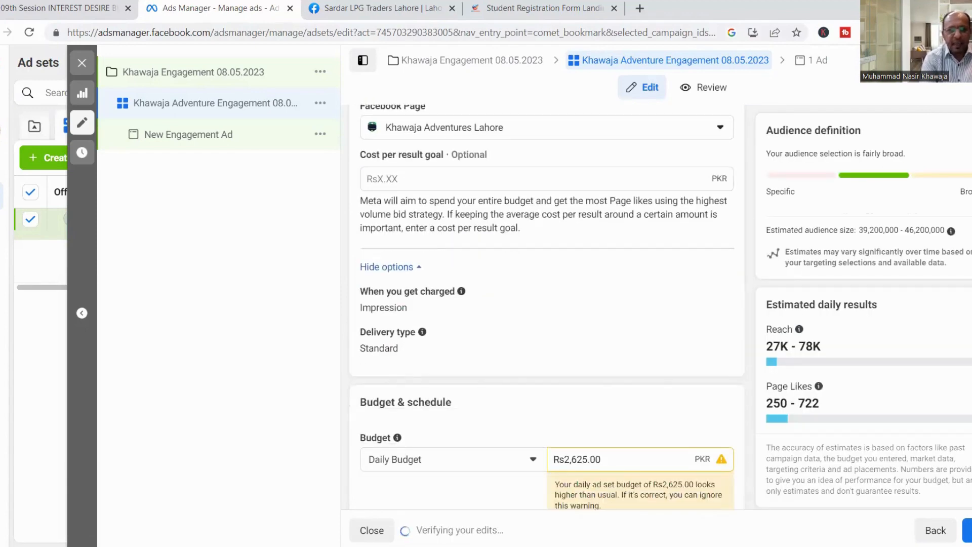
pyautogui.scroll(1, 608, 438)
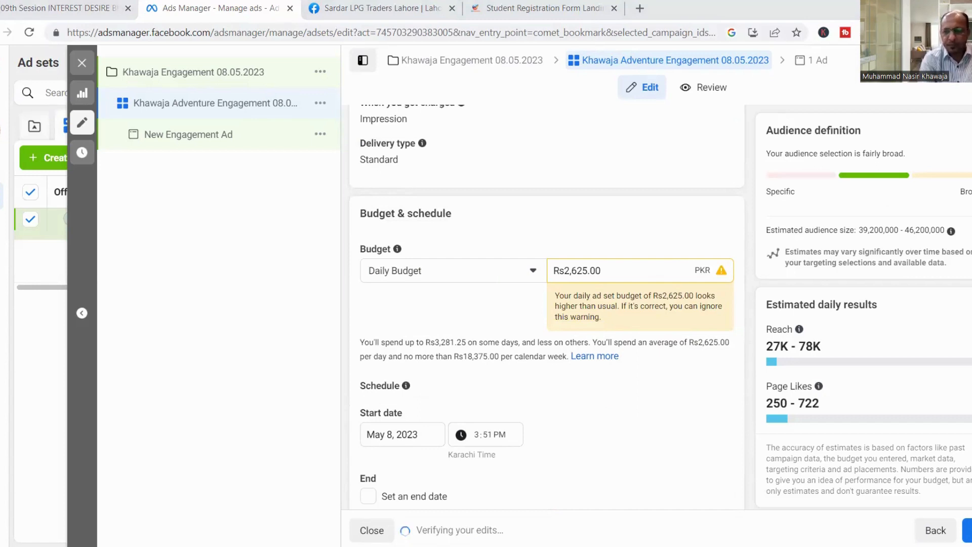
pyautogui.scroll(-10, 547, 303)
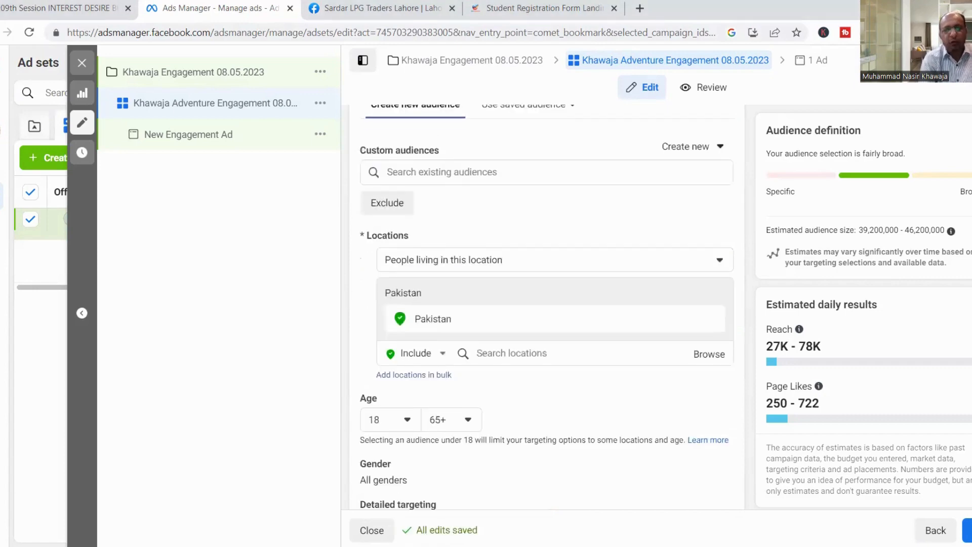
pyautogui.scroll(9, 547, 304)
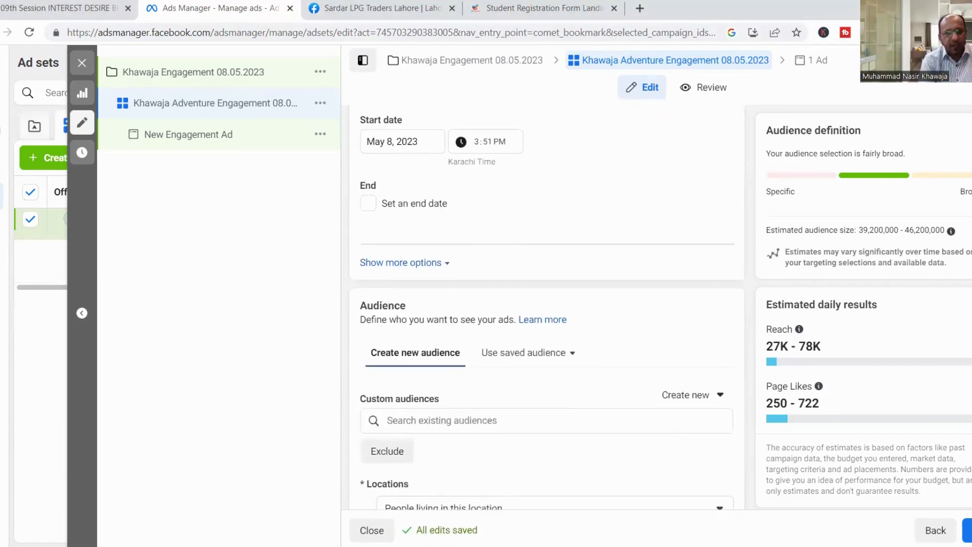
pyautogui.scroll(2, 542, 300)
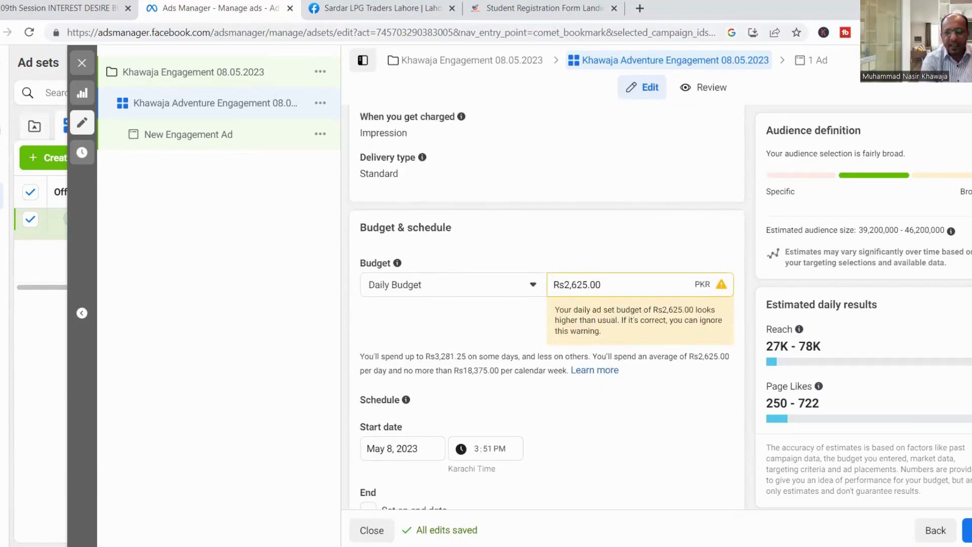
# Step: Examine the ad set's schedule settings by revealing the extra scheduling options and toggling the end date on and off again
pyautogui.scroll(-5, 547, 304)
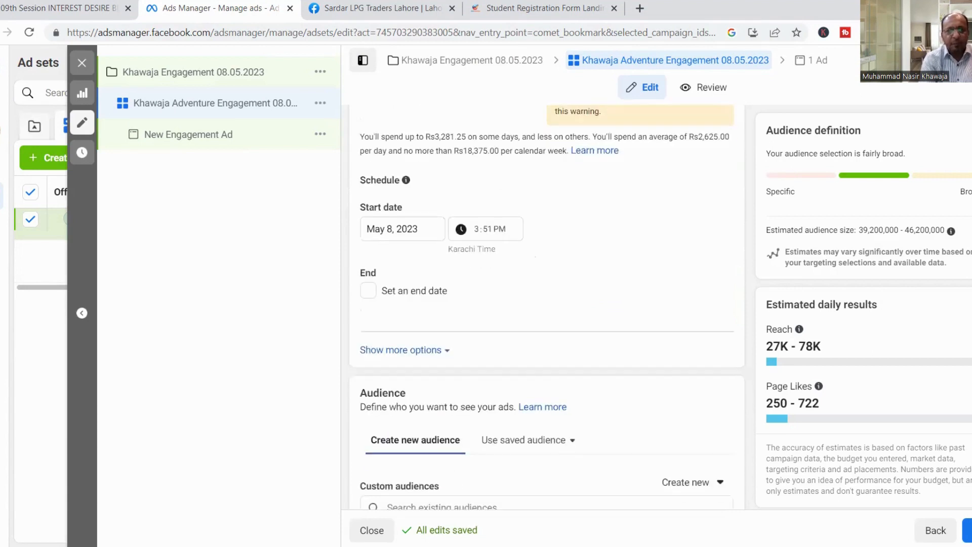
pyautogui.scroll(1, 547, 304)
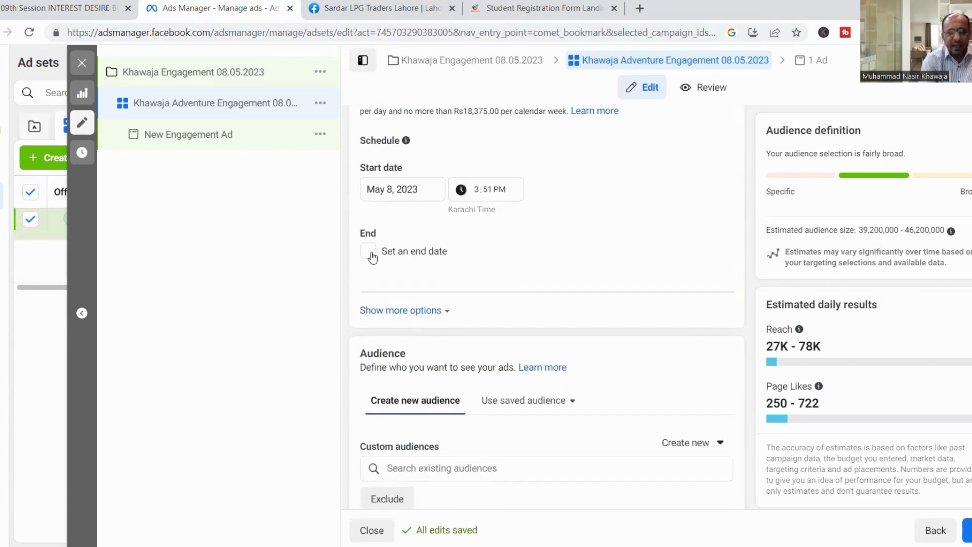
pyautogui.click(419, 310)
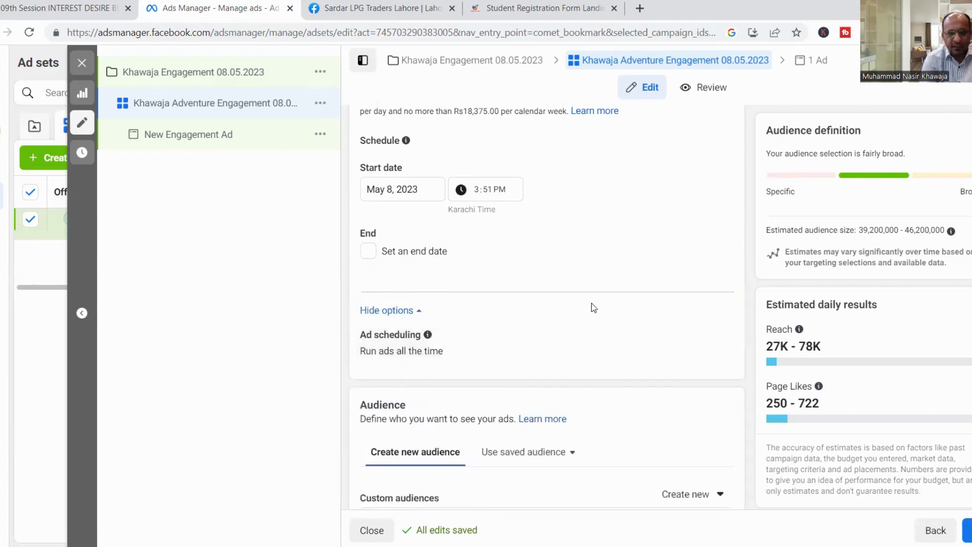
pyautogui.click(365, 252)
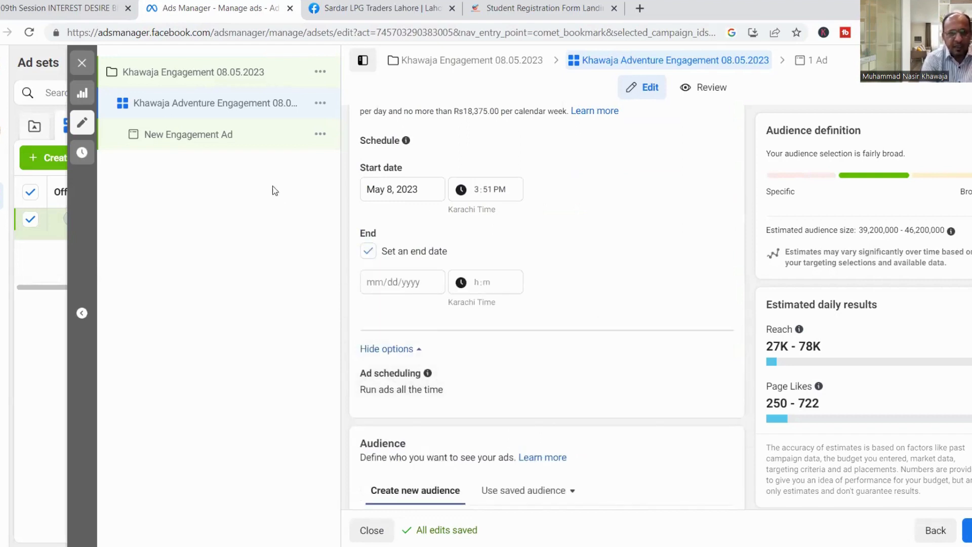
pyautogui.click(369, 251)
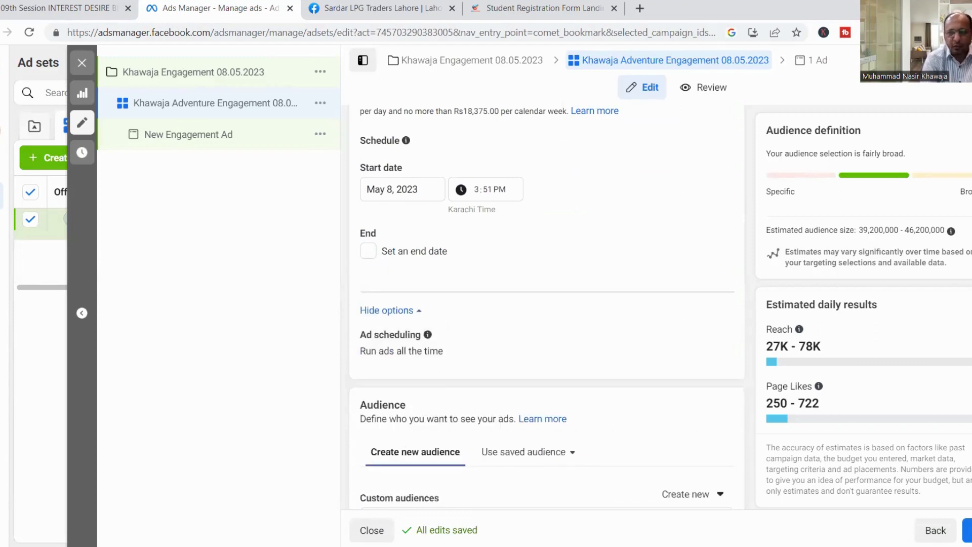
# Step: Set the gender of the ad set's new audience to Women
pyautogui.scroll(-5, 547, 306)
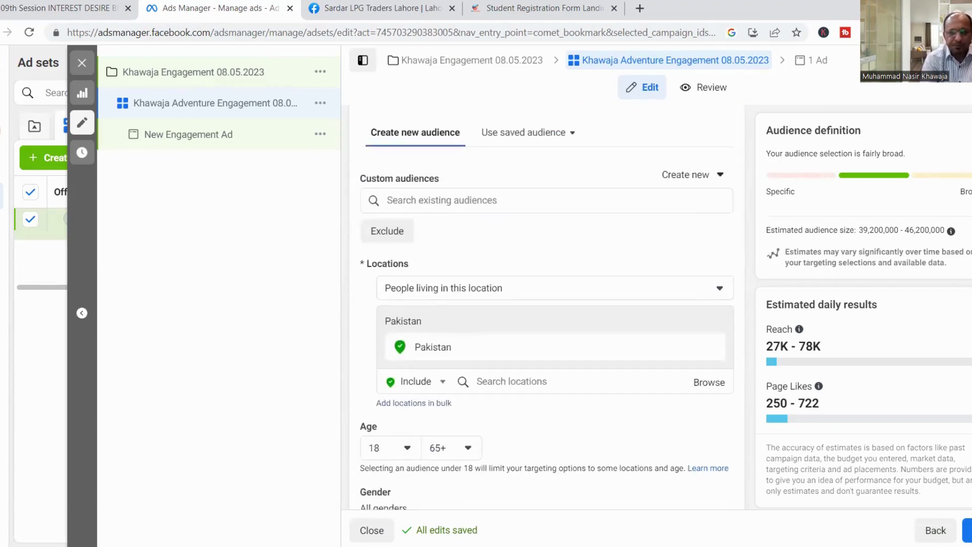
pyautogui.scroll(1, 407, 400)
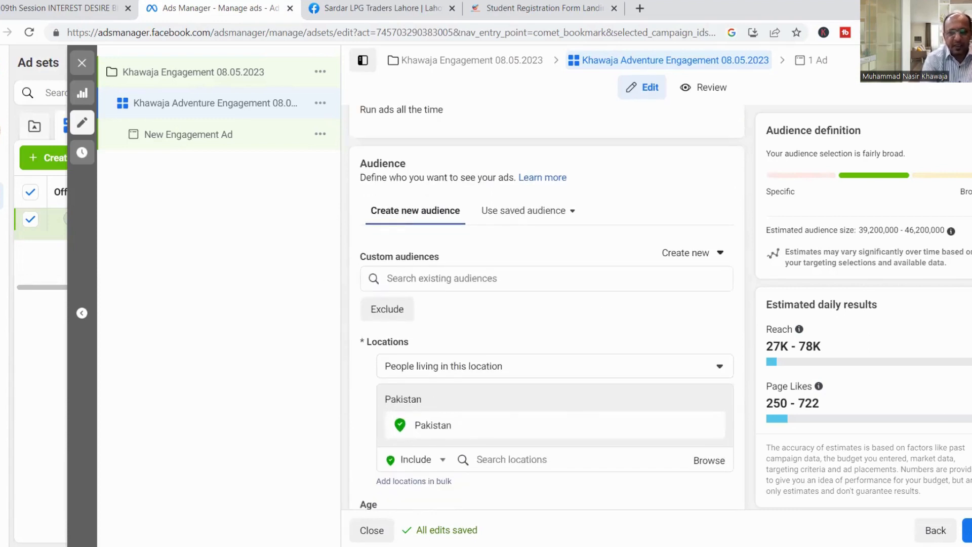
pyautogui.scroll(-4, 547, 304)
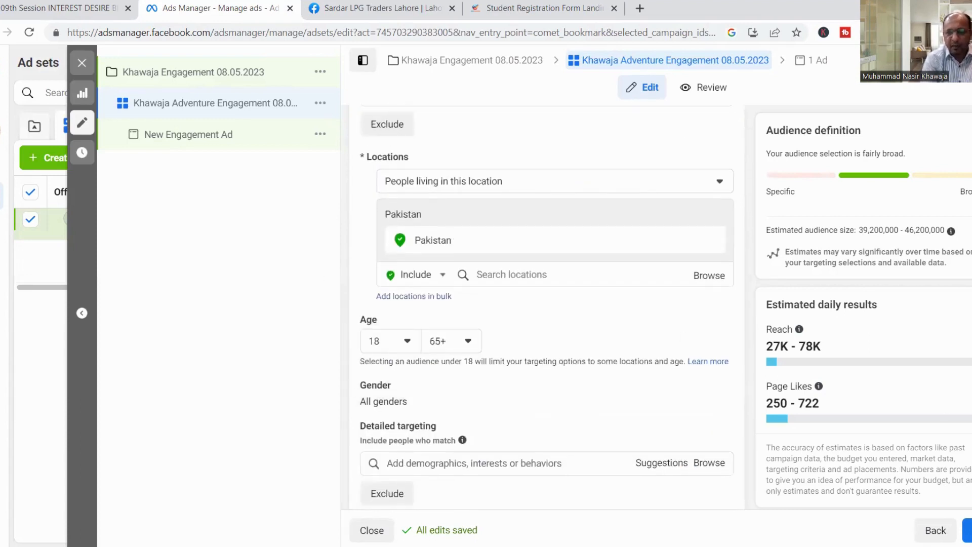
pyautogui.scroll(-1, 547, 303)
pyautogui.scroll(-1, 547, 304)
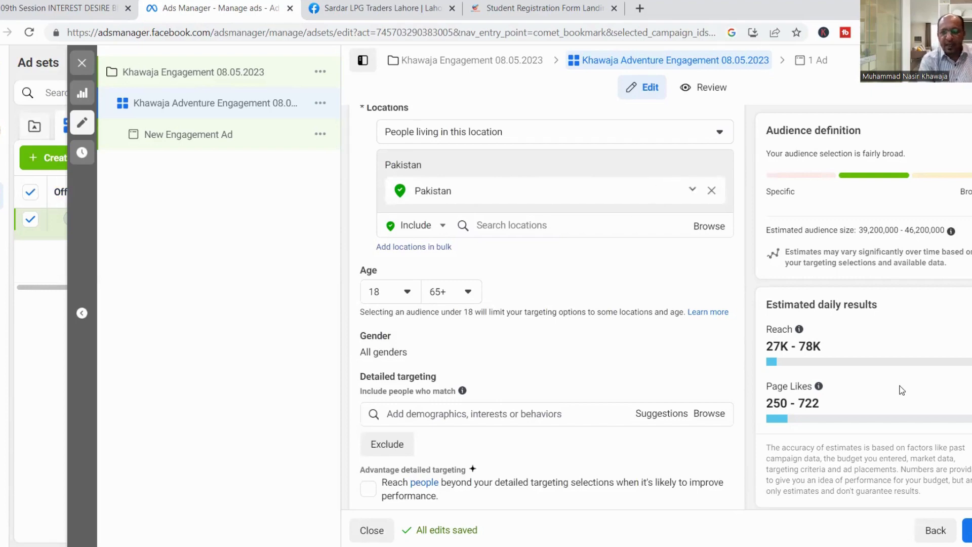
pyautogui.scroll(-3, 547, 304)
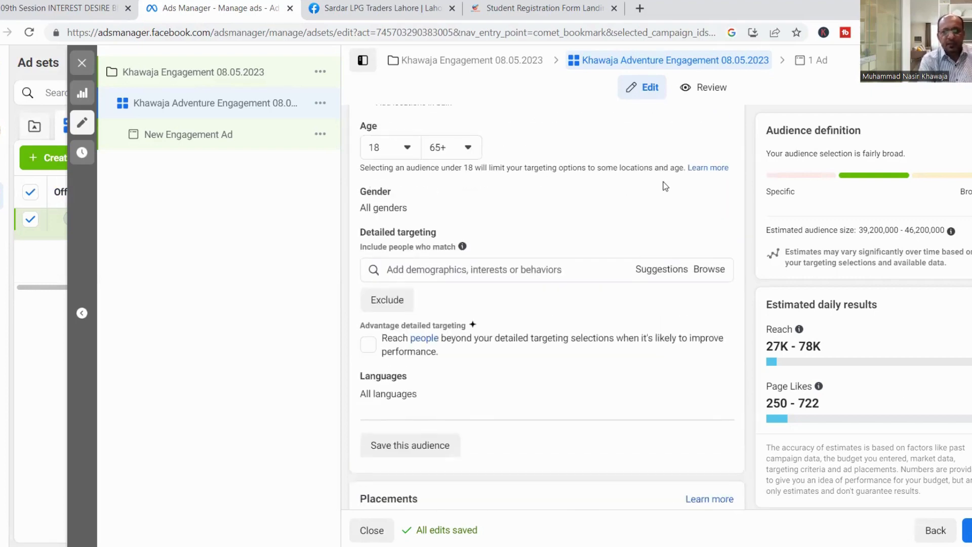
pyautogui.click(718, 197)
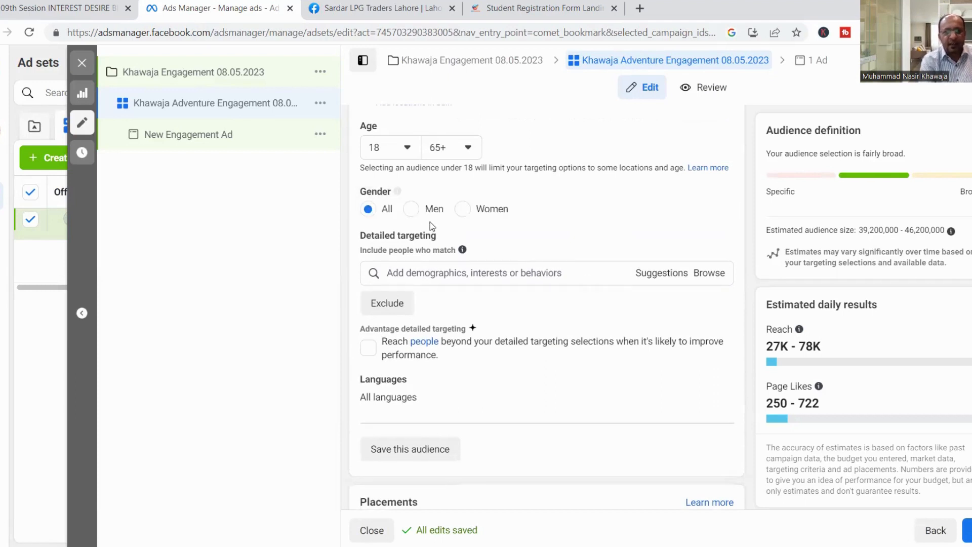
pyautogui.click(463, 209)
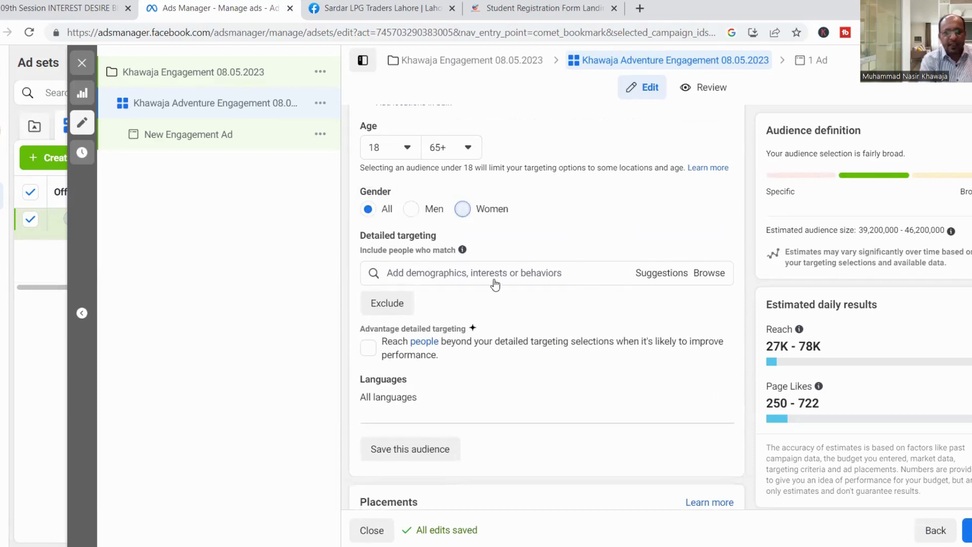
# Step: Search the detailed targeting for "working women" and add the Women in the workforce (history) interest
pyautogui.click(495, 278)
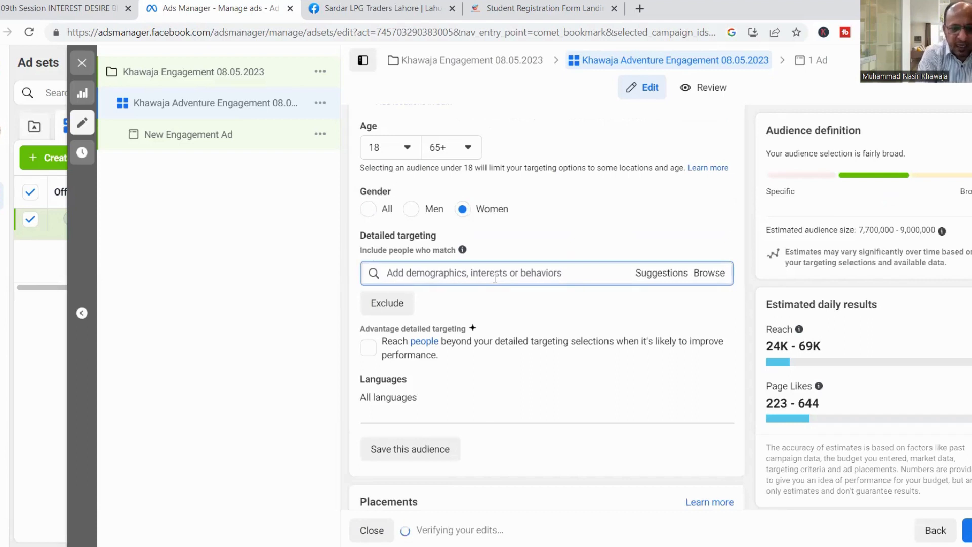
pyautogui.write('working women')
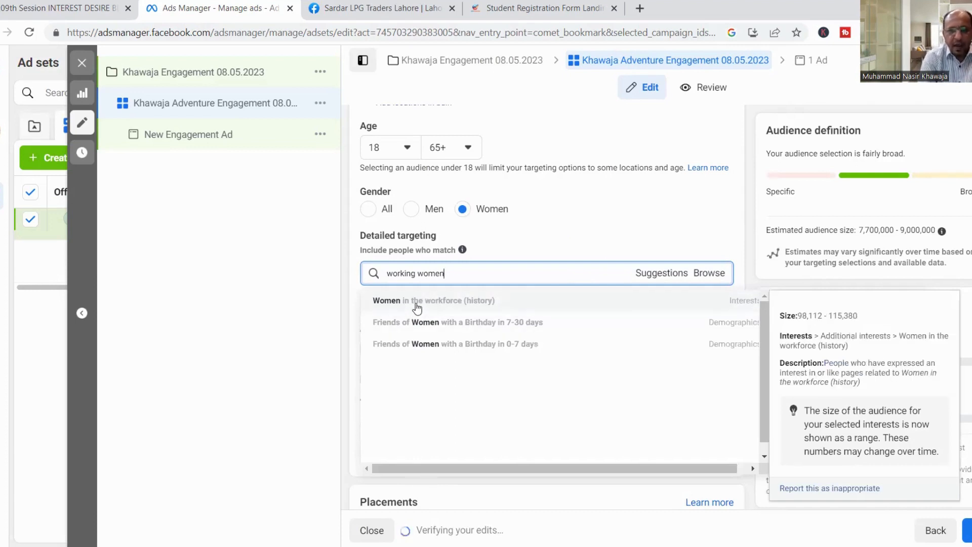
pyautogui.click(415, 303)
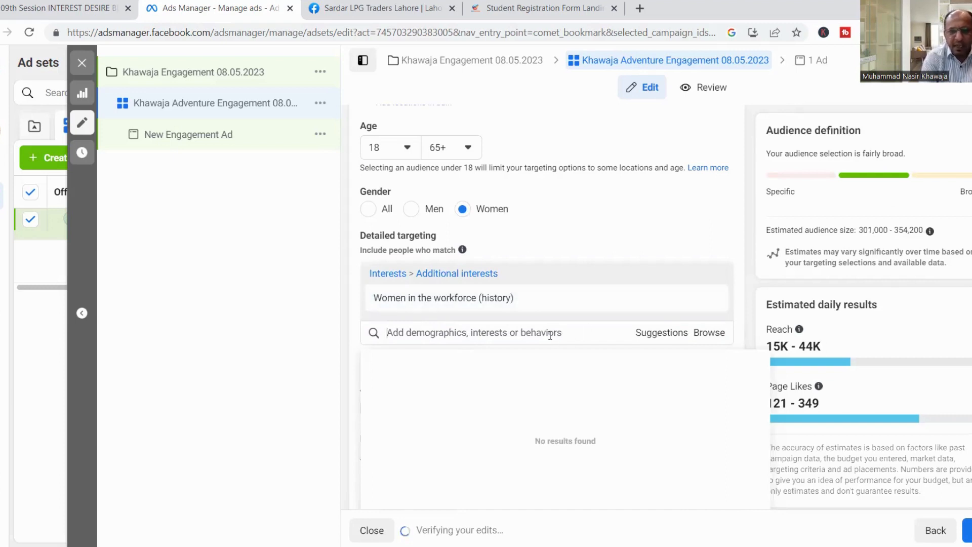
# Step: Browse the Behaviors categories available for detailed targeting
pyautogui.click(710, 334)
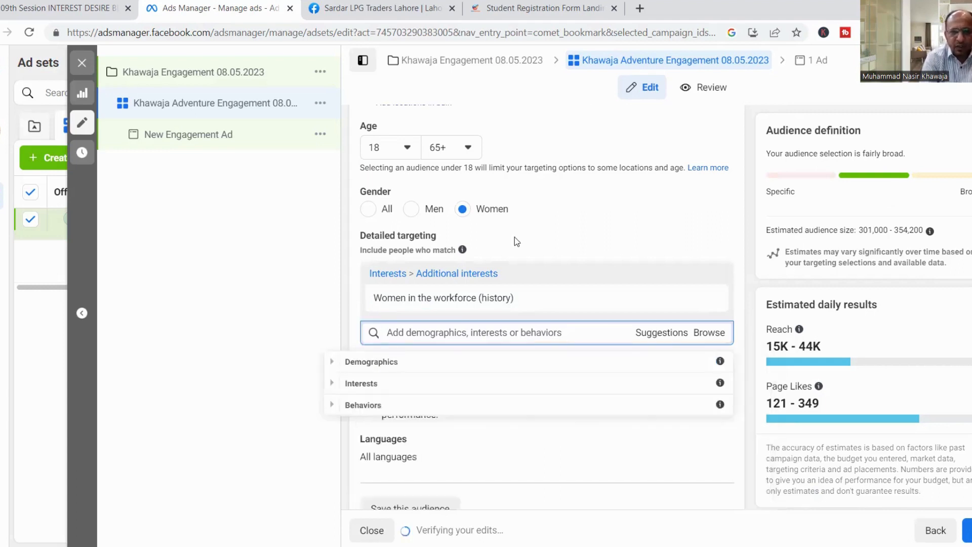
pyautogui.click(394, 407)
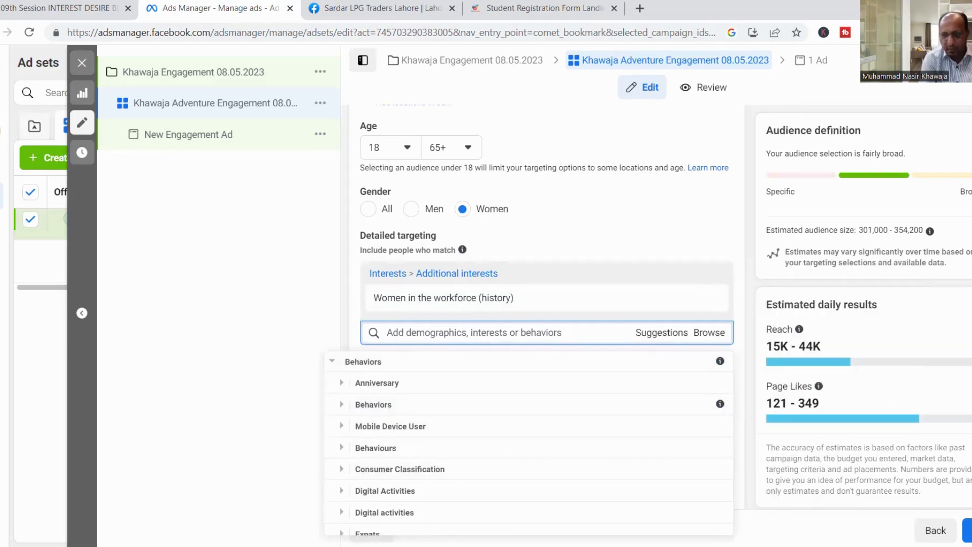
pyautogui.scroll(-2, 546, 226)
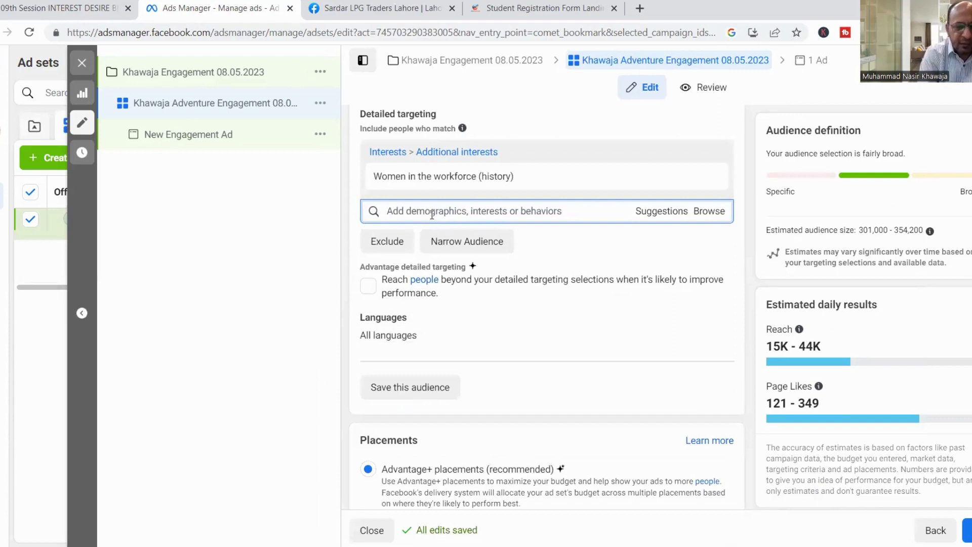
# Step: Add the Business and Finance industry, found with "women finance", and the Marketing (business & finance) interest to the detailed targeting
pyautogui.write('w')
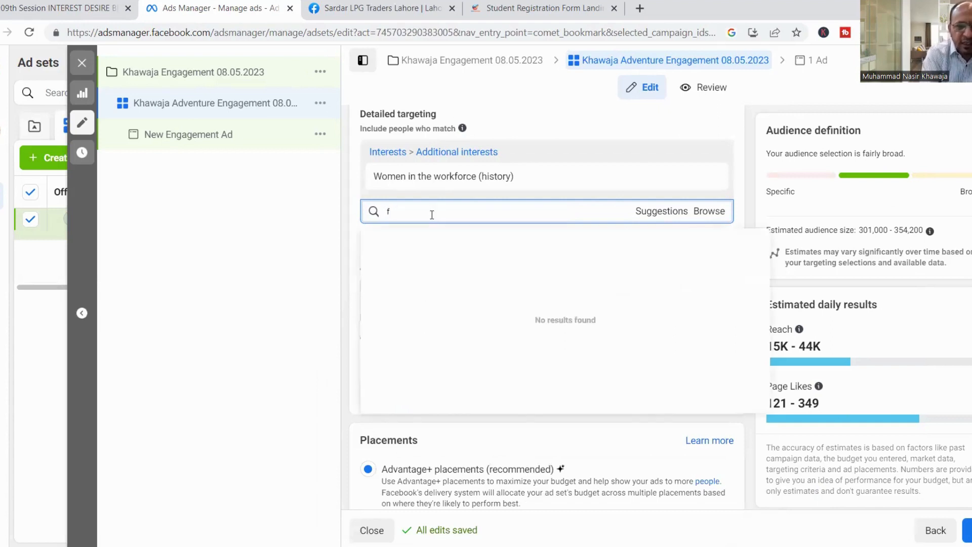
pyautogui.write('omen fi')
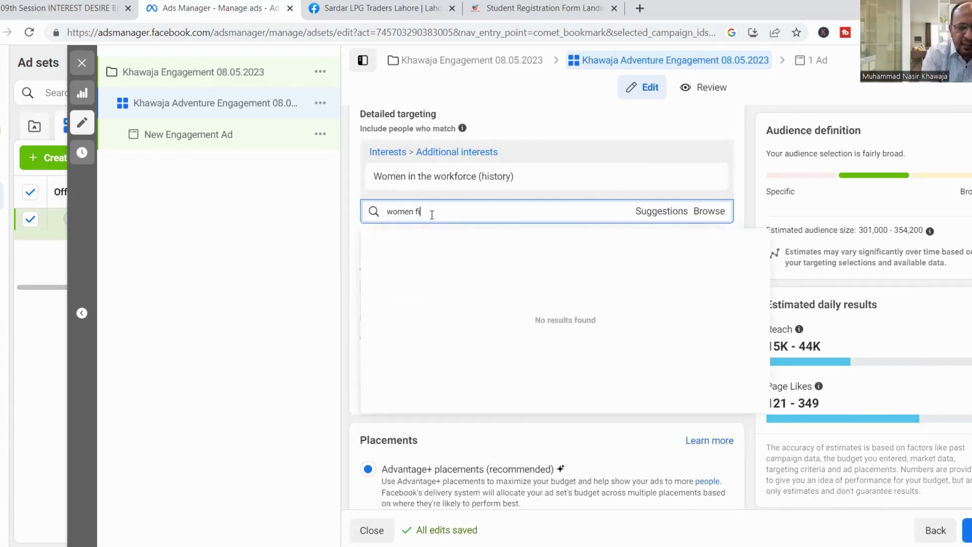
pyautogui.write('nance')
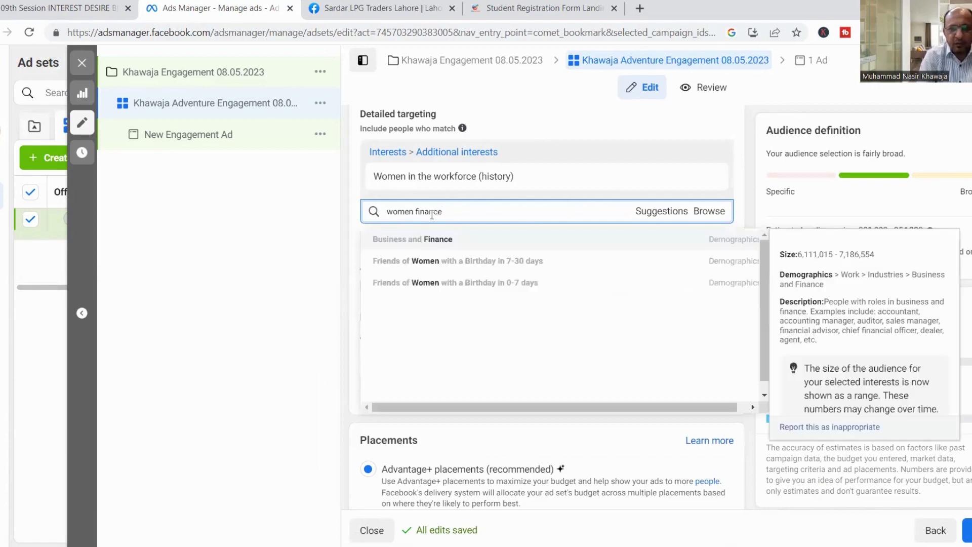
pyautogui.click(439, 242)
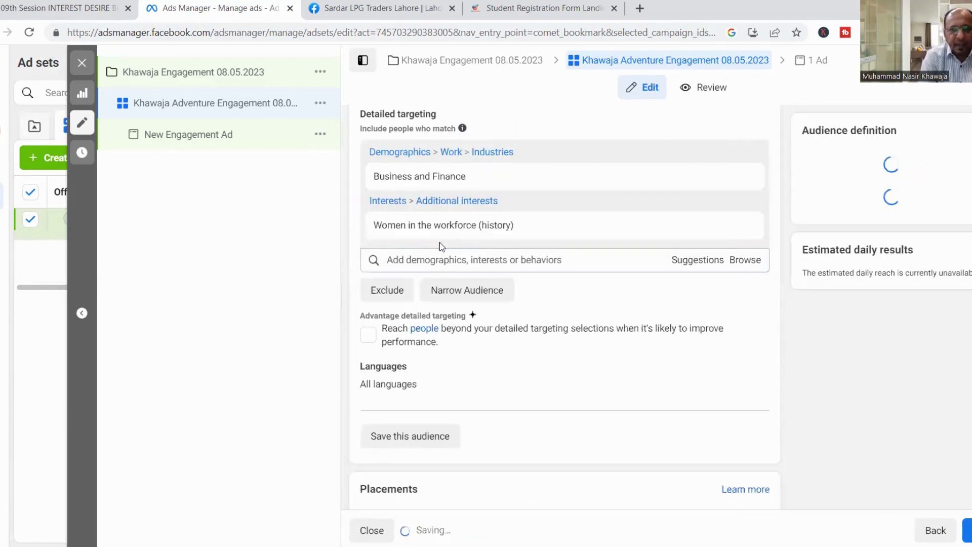
pyautogui.write('marketing')
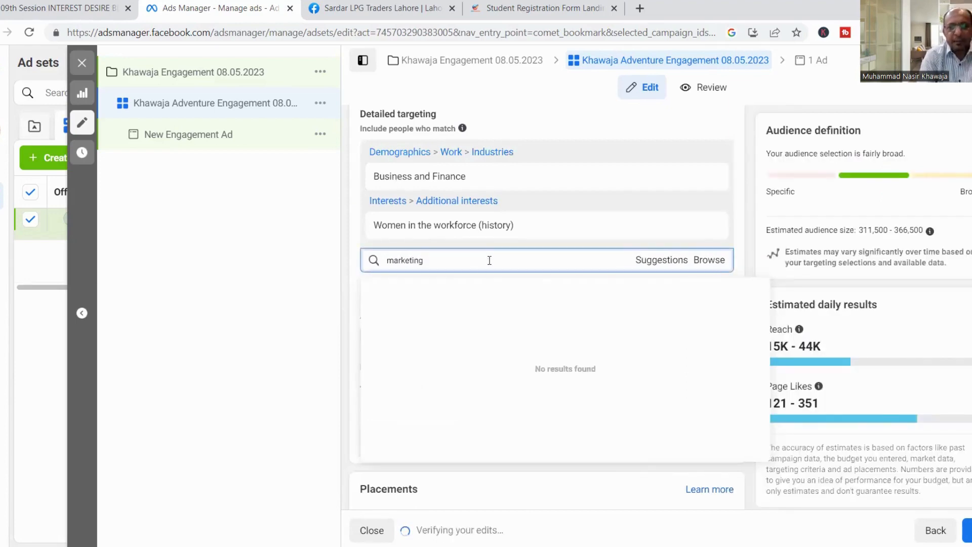
pyautogui.click(435, 288)
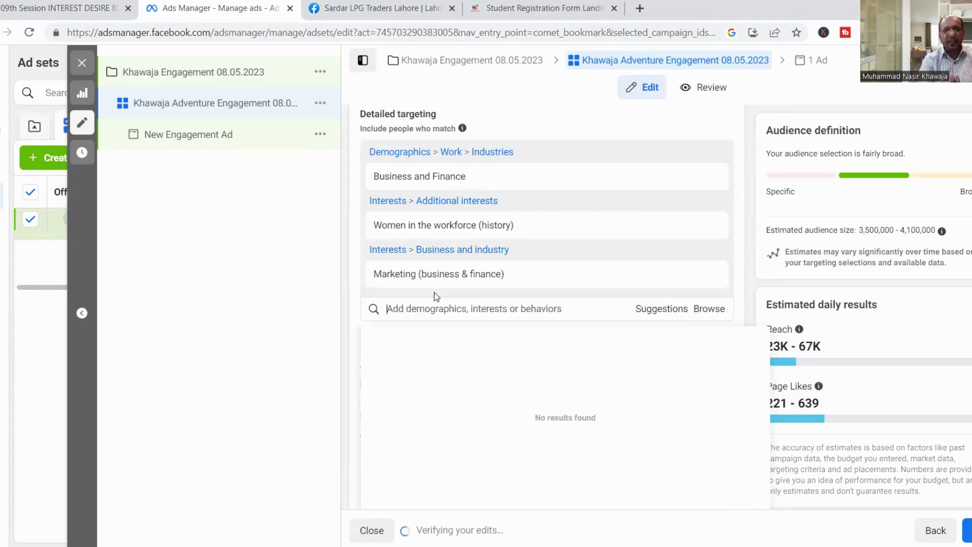
# Step: Search the detailed targeting for "teachers" and add the Teachers field of study
pyautogui.click(405, 7)
pyautogui.click(194, 8)
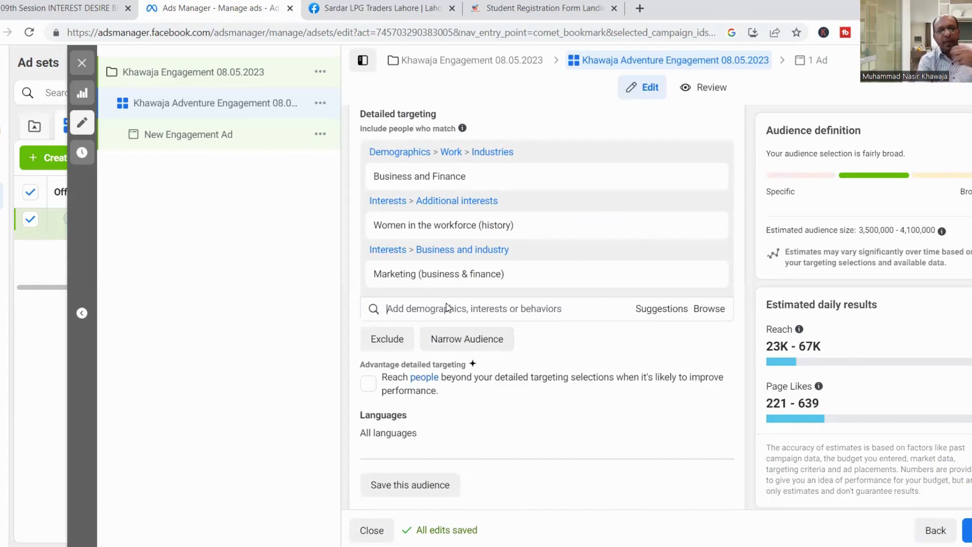
pyautogui.click(445, 310)
pyautogui.write('teach')
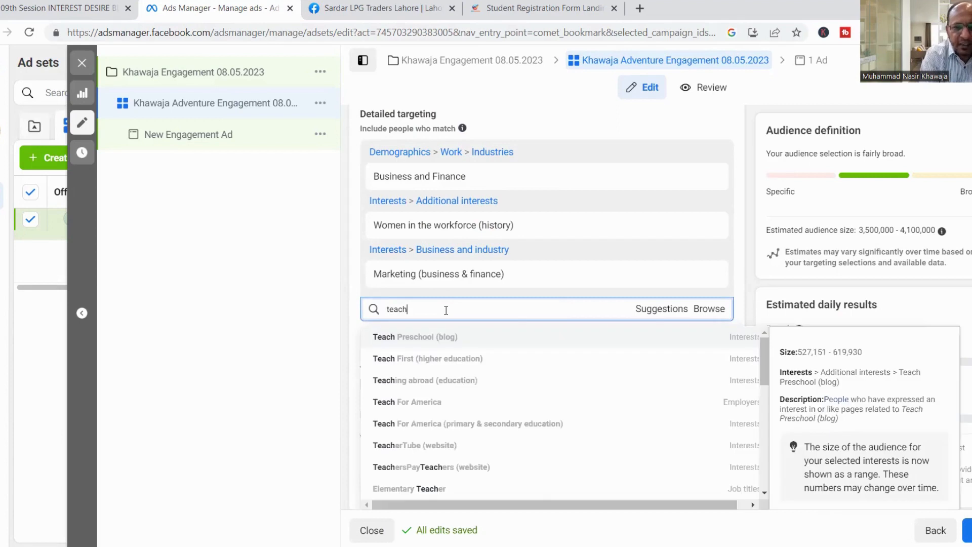
pyautogui.write('ing')
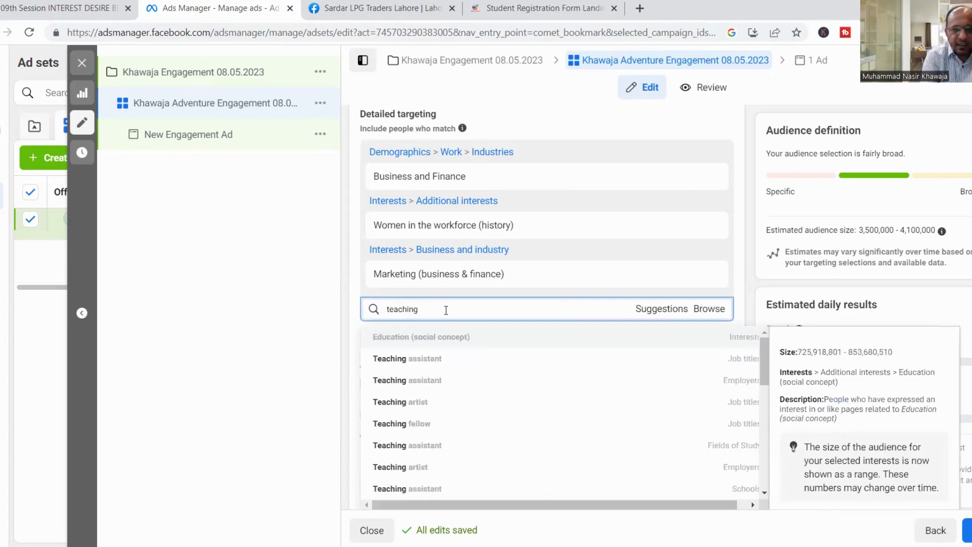
pyautogui.press('BackSpace')
pyautogui.press('BackSpace')
pyautogui.press('BackSpace')
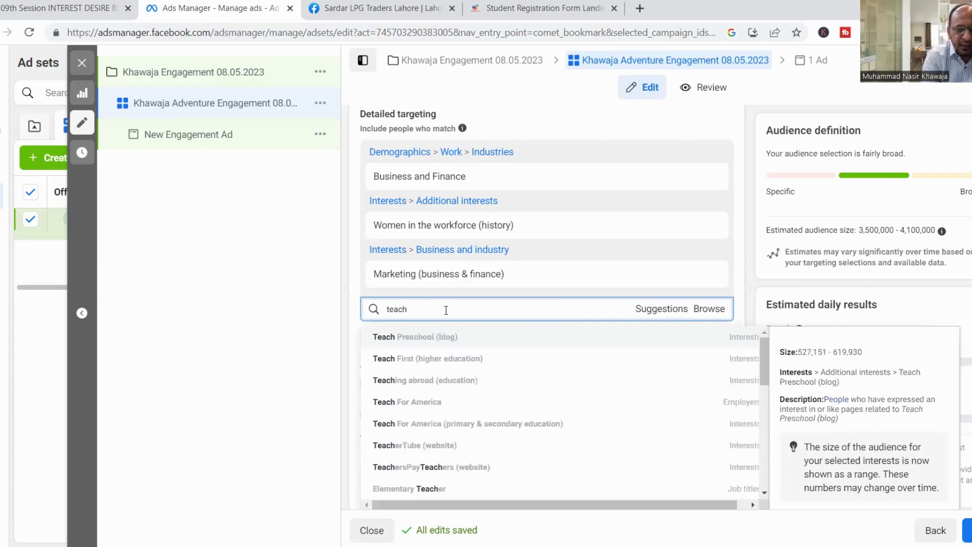
pyautogui.write('ers')
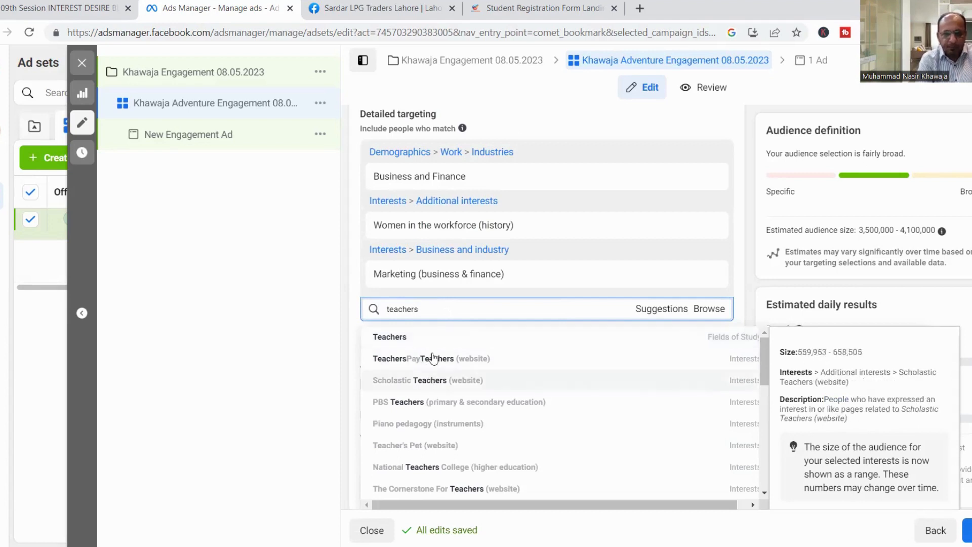
pyautogui.click(425, 337)
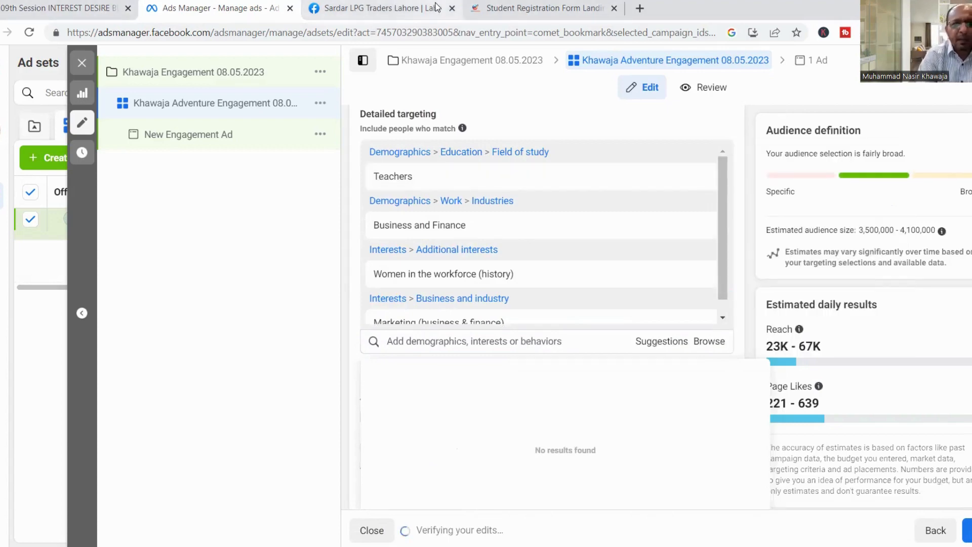
# Step: Open Ads Manager from the Sardar LPG Traders Lahore Facebook page and switch to the last ad account in the full account list
pyautogui.click(371, 15)
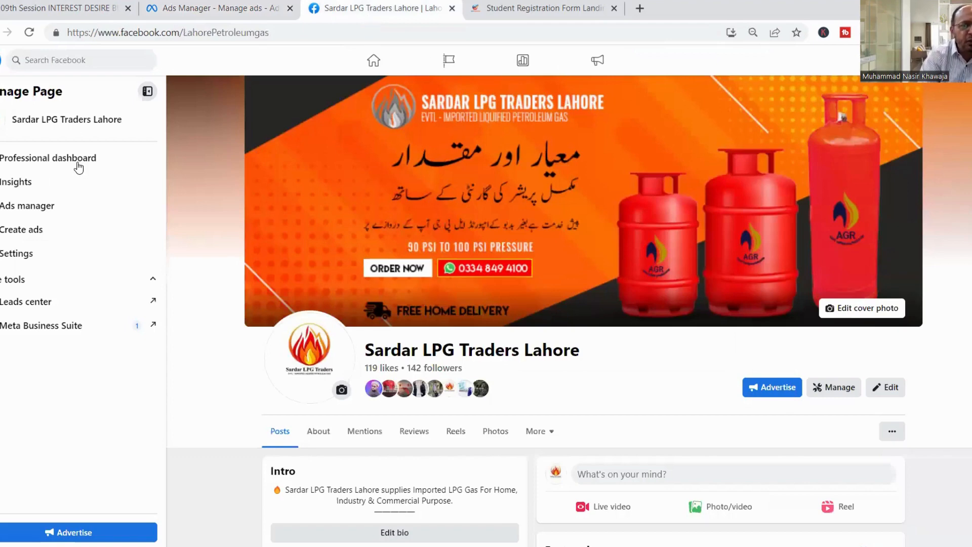
pyautogui.click(30, 210)
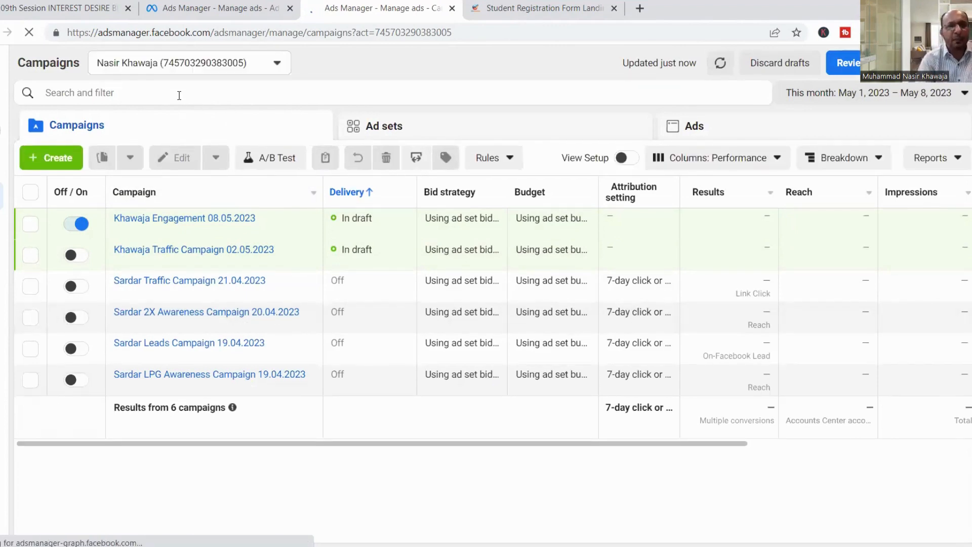
pyautogui.click(191, 65)
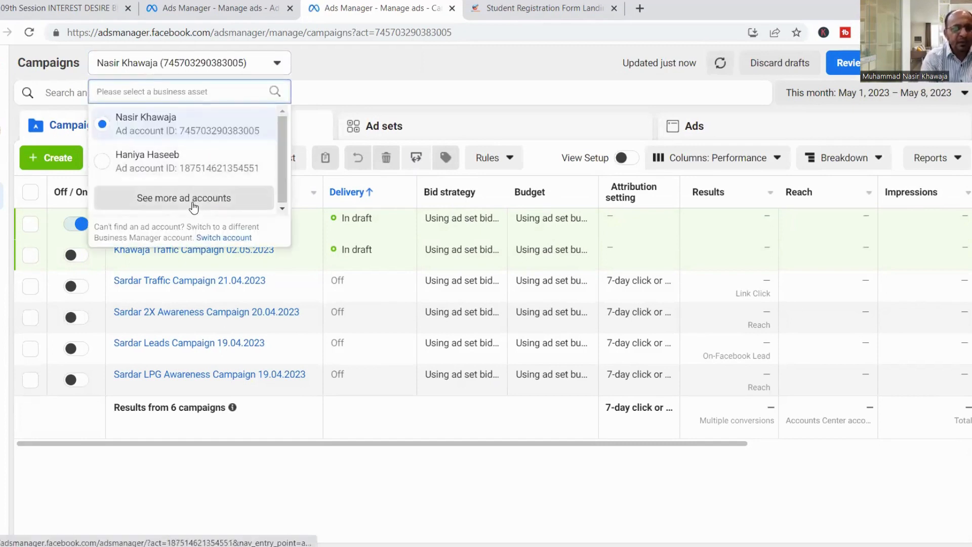
pyautogui.click(197, 199)
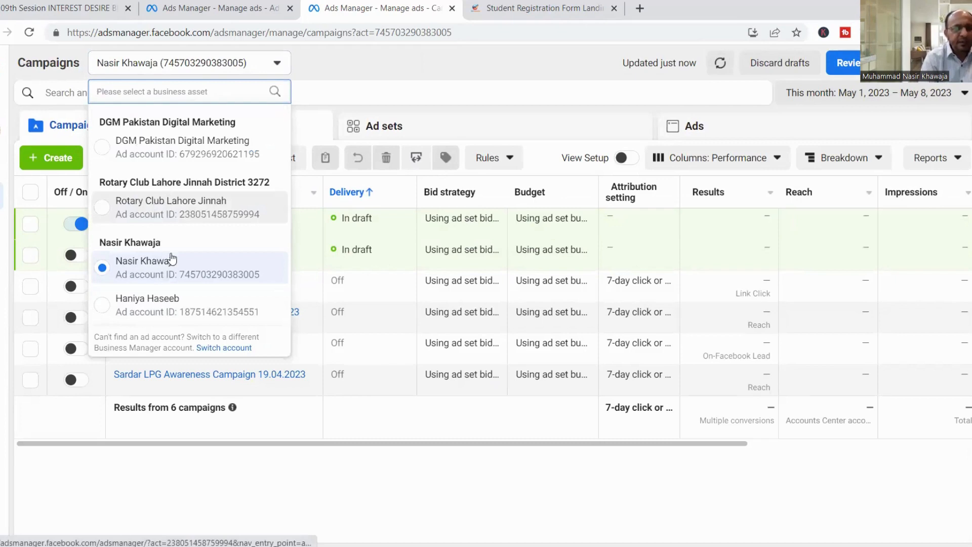
pyautogui.click(170, 312)
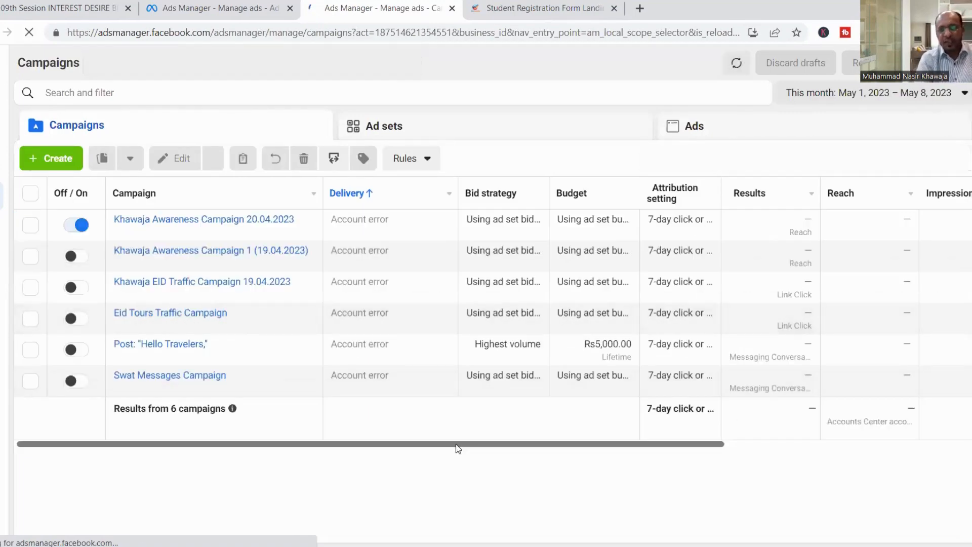
# Step: Open the account's ad sets and ads lists and examine the ads' performance columns up to the quality, engagement rate and conversion rate rankings
pyautogui.moveTo(457, 448); pyautogui.dragTo(98, 468)
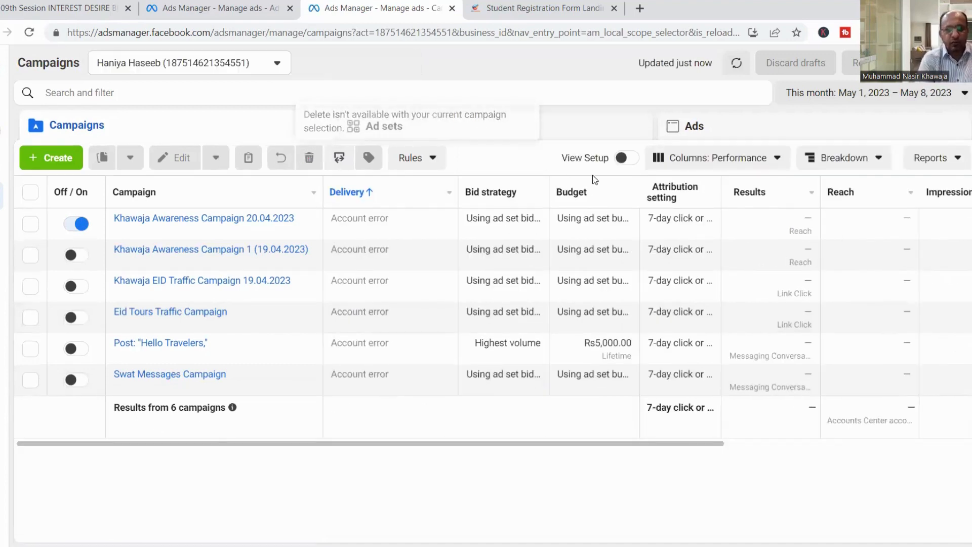
pyautogui.click(442, 131)
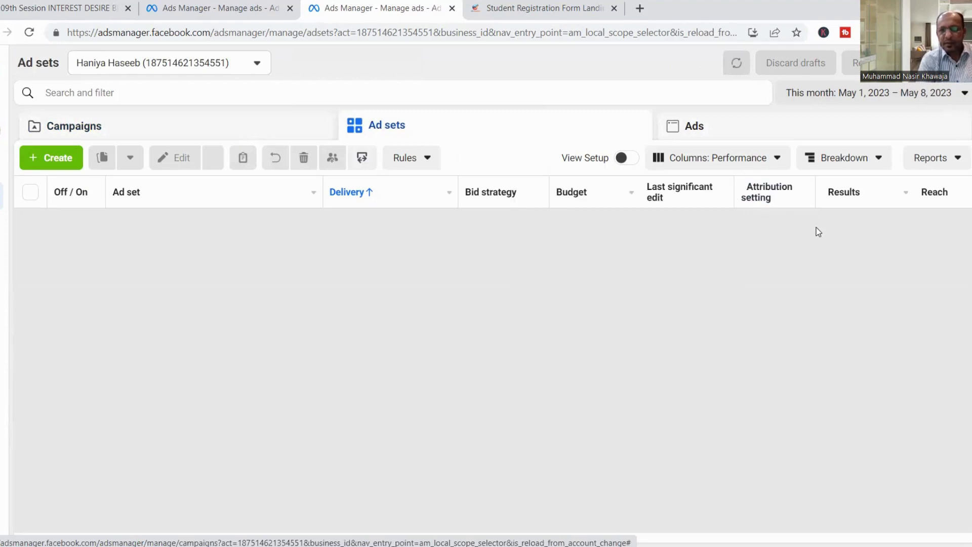
pyautogui.click(702, 130)
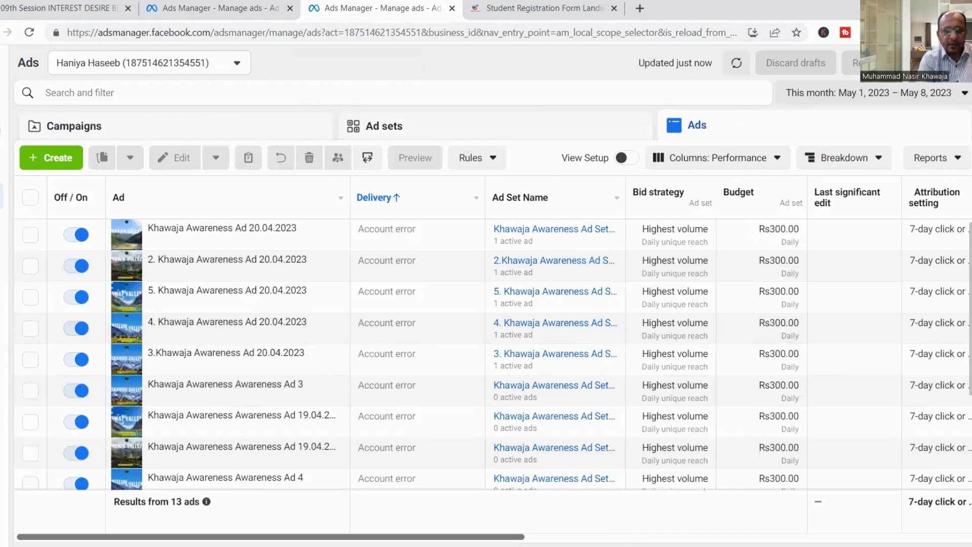
pyautogui.hscroll(5, 658, 329)
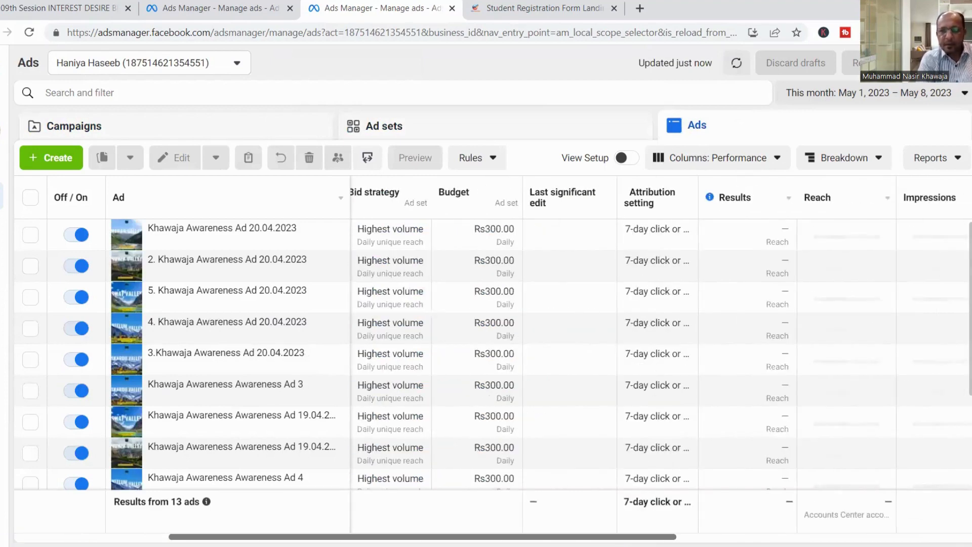
pyautogui.hscroll(3, 570, 354)
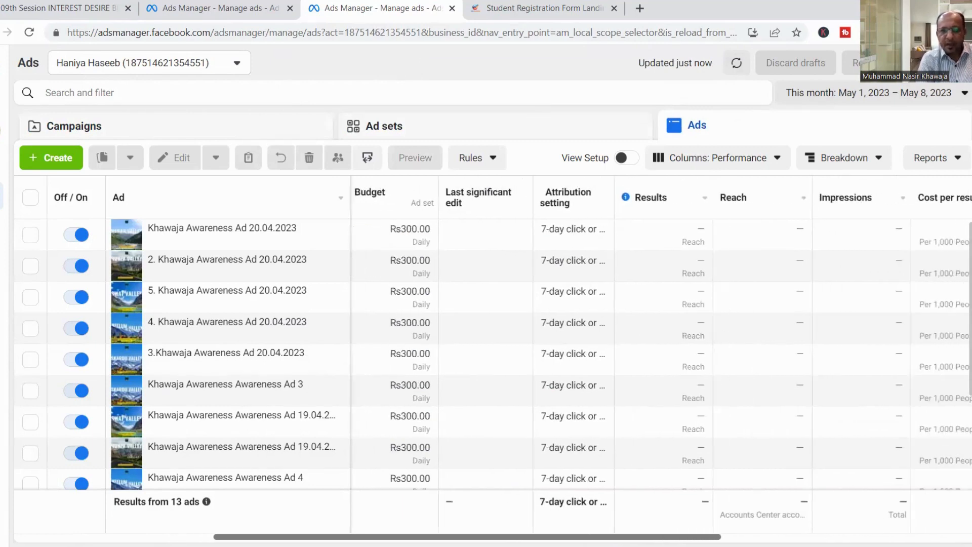
pyautogui.hscroll(-4, 570, 355)
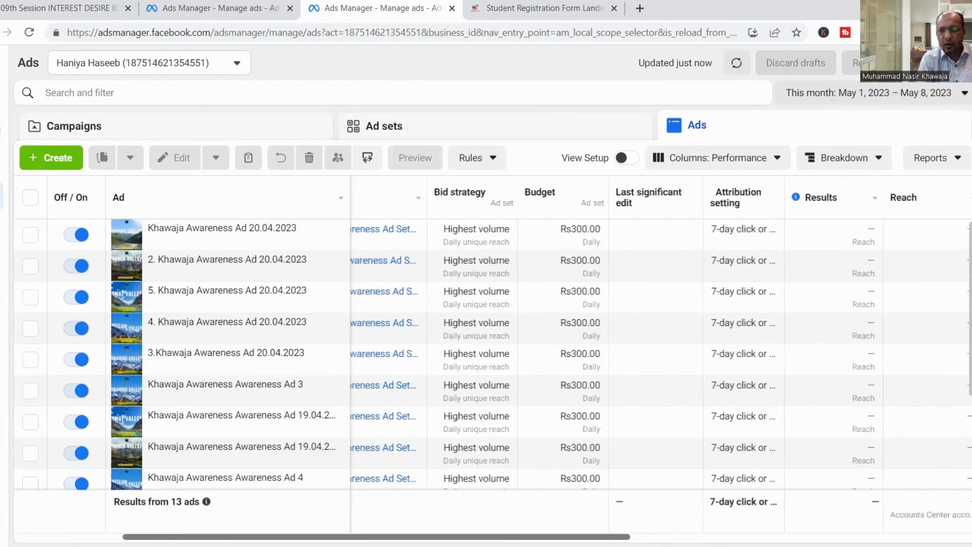
pyautogui.hscroll(5, 570, 355)
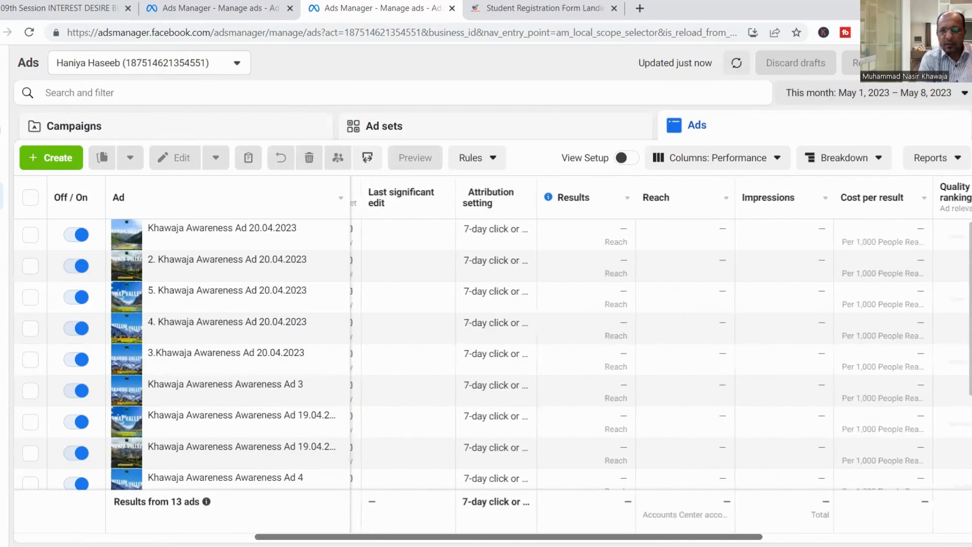
pyautogui.hscroll(3, 570, 354)
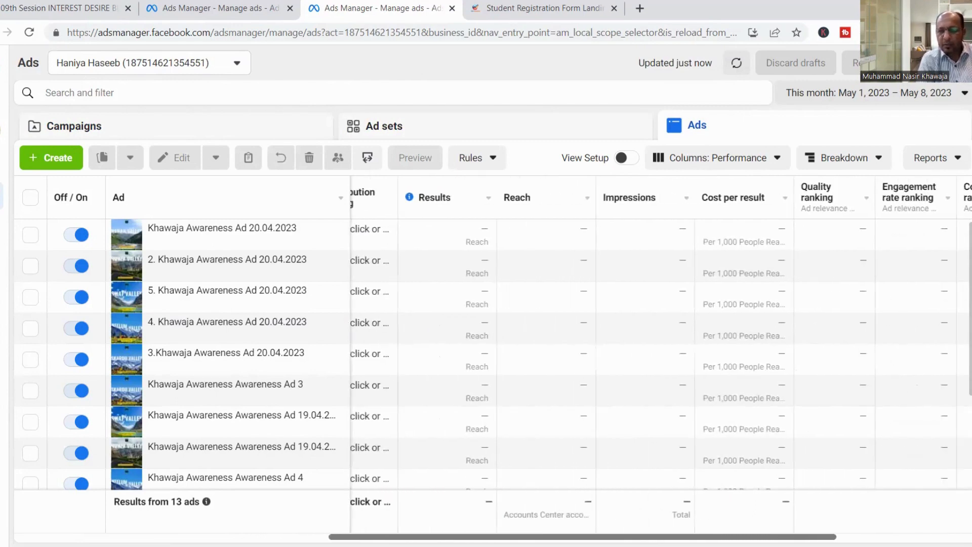
pyautogui.hscroll(5, 650, 360)
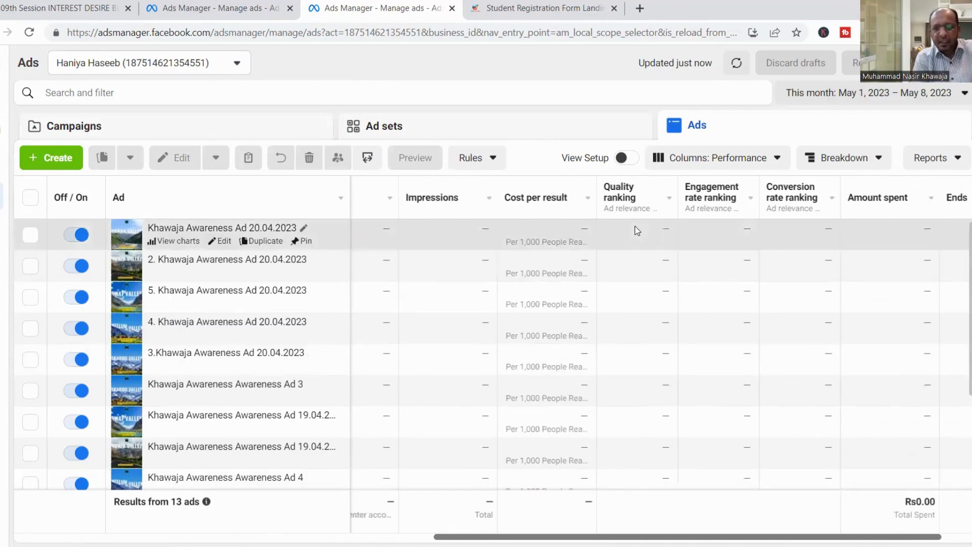
pyautogui.moveTo(620, 245)
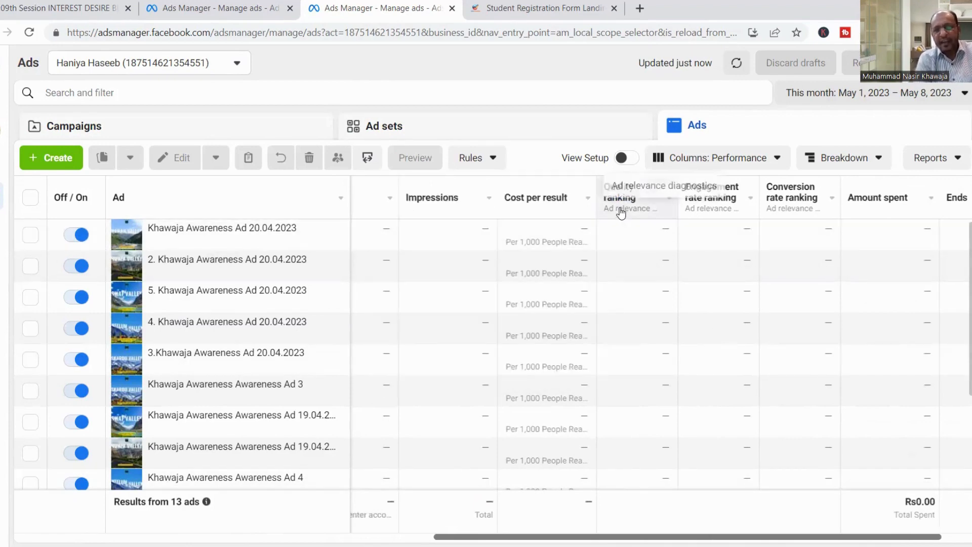
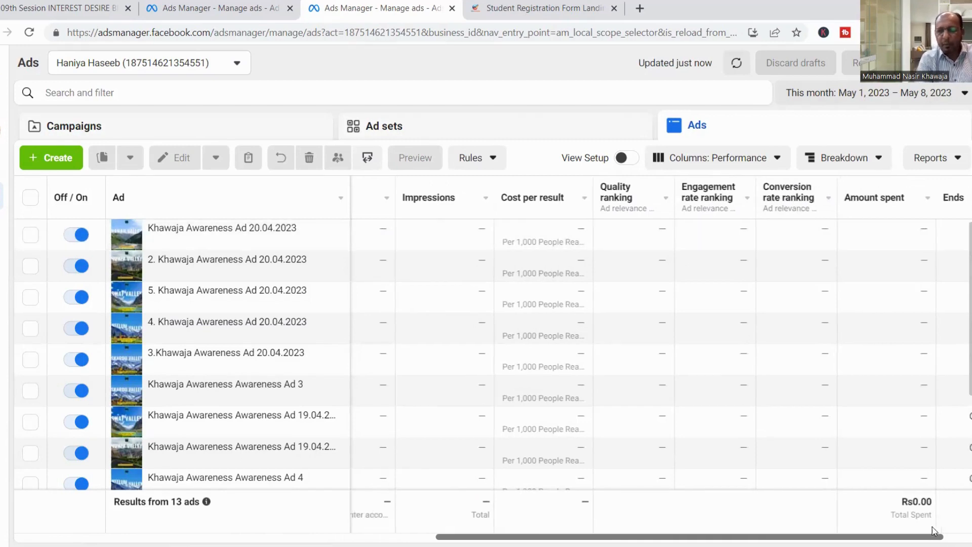
# Step: Look over the ads' remaining columns from the end date back to the budget, bid strategy and ad set name
pyautogui.hscroll(2, 932, 526)
pyautogui.hscroll(-5, 869, 525)
pyautogui.hscroll(-4, 869, 526)
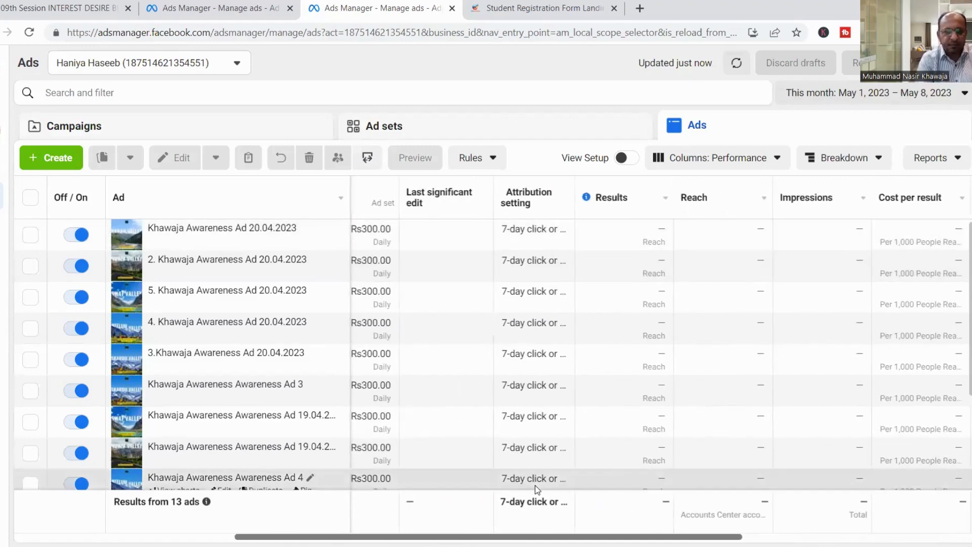
pyautogui.hscroll(-5, 57, 521)
pyautogui.hscroll(2, 122, 526)
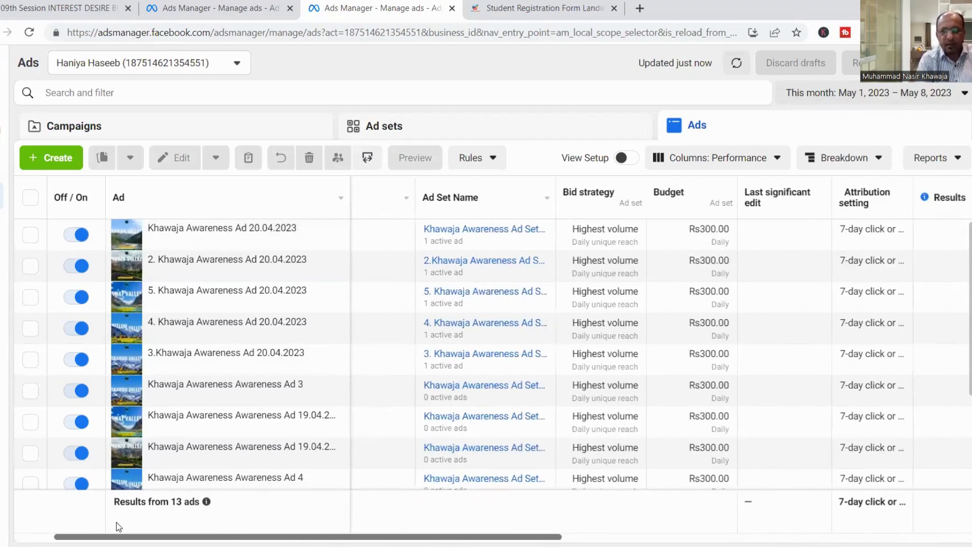
pyautogui.hscroll(-2, 111, 522)
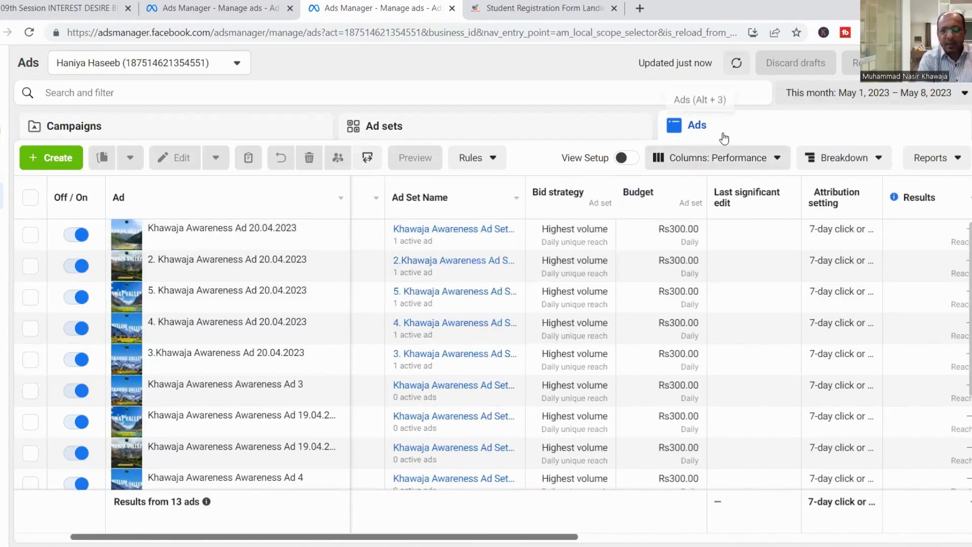
# Step: Open the campaigns list and examine the results, cost per result, amount spent and end date of each campaign
pyautogui.click(171, 130)
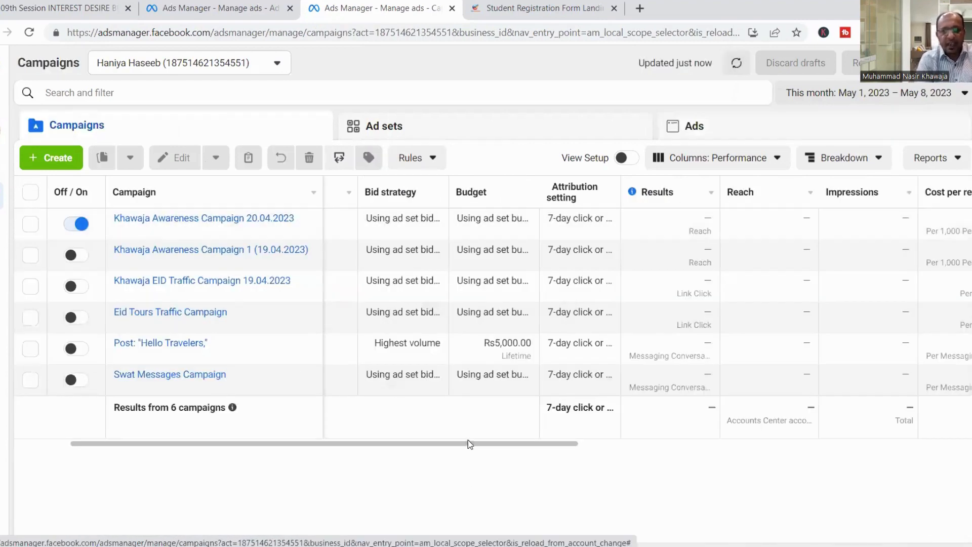
pyautogui.moveTo(468, 444); pyautogui.dragTo(609, 454)
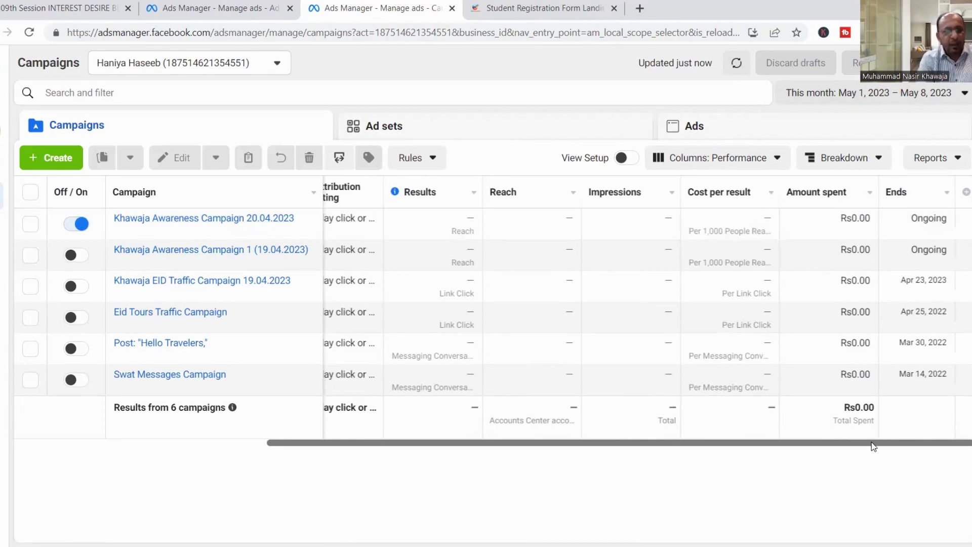
pyautogui.moveTo(874, 445); pyautogui.dragTo(623, 446)
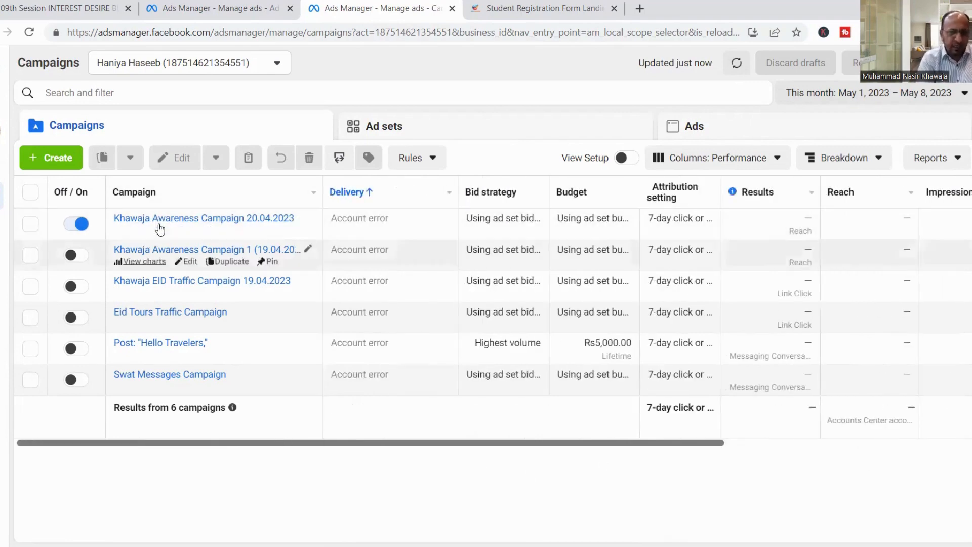
# Step: Open the ad account's billing page and review its payment activity and transactions
pyautogui.moveTo(3, 129)
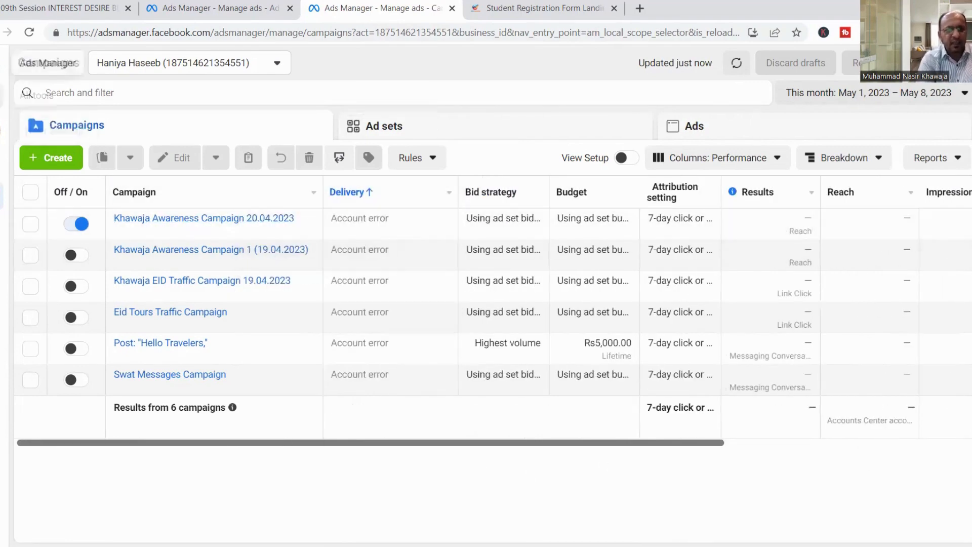
pyautogui.click(2, 93)
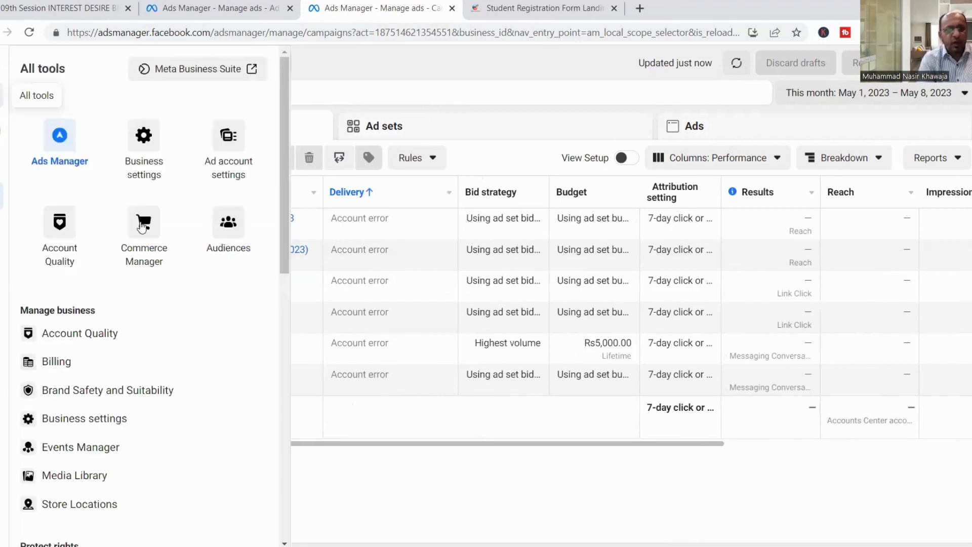
pyautogui.click(67, 374)
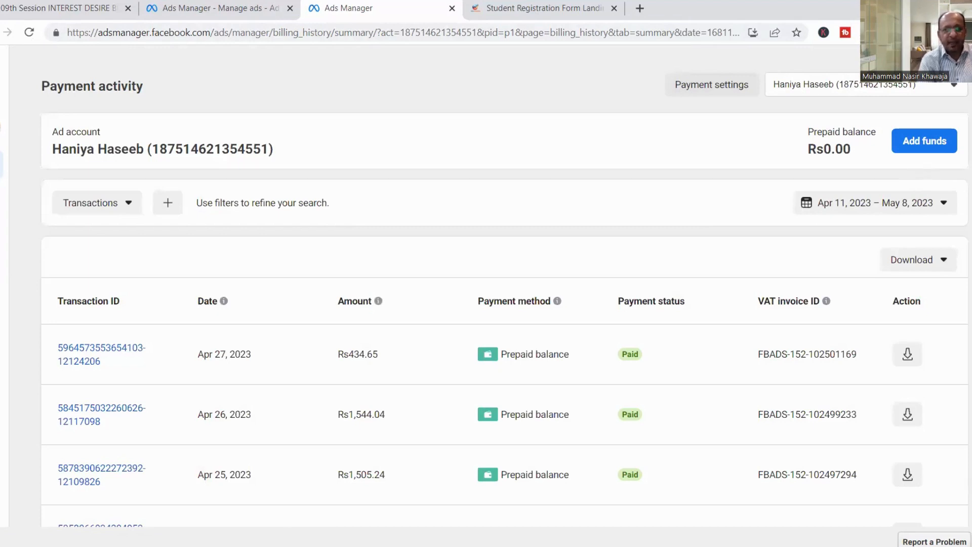
pyautogui.scroll(-1, 504, 304)
pyautogui.scroll(1, 505, 304)
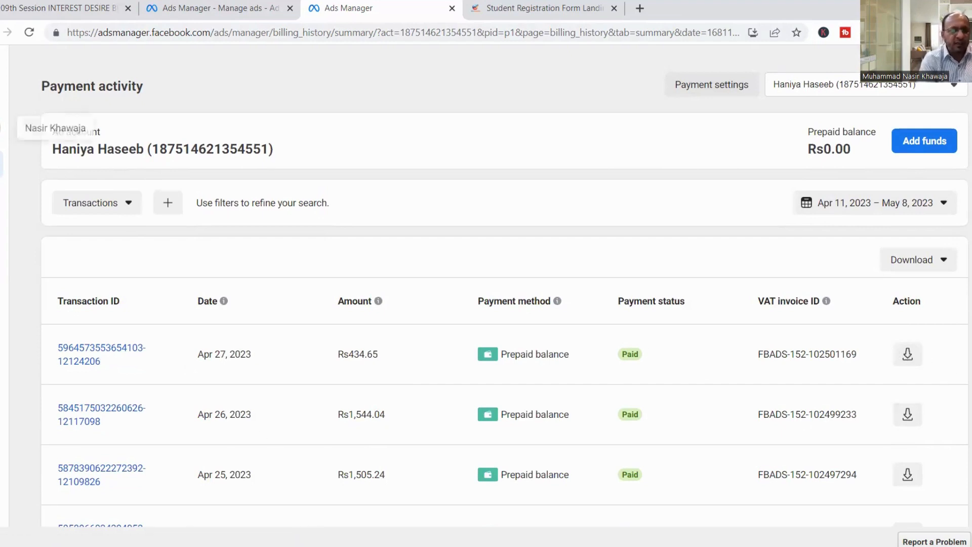
# Step: Return from the billing page to the account's Ads Manager
pyautogui.moveTo(5, 122)
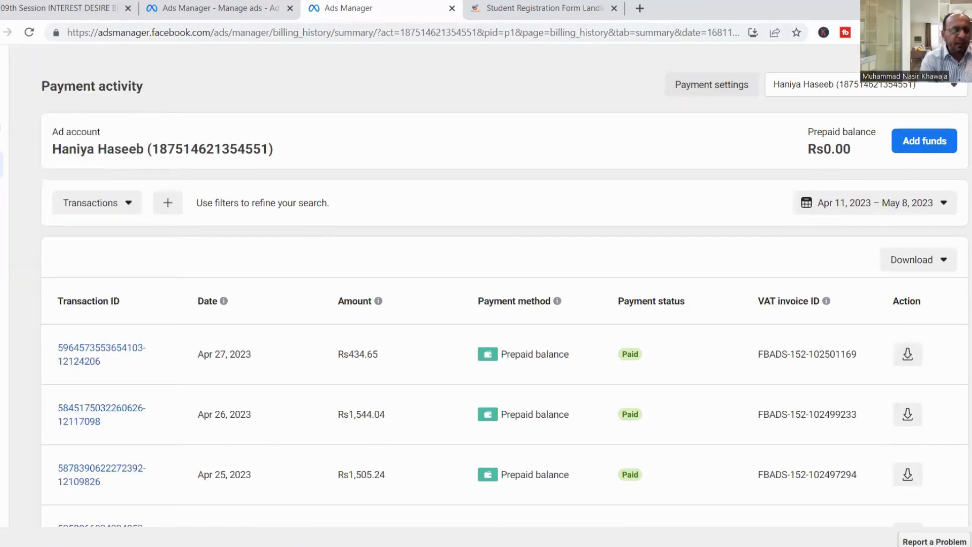
pyautogui.click(4, 92)
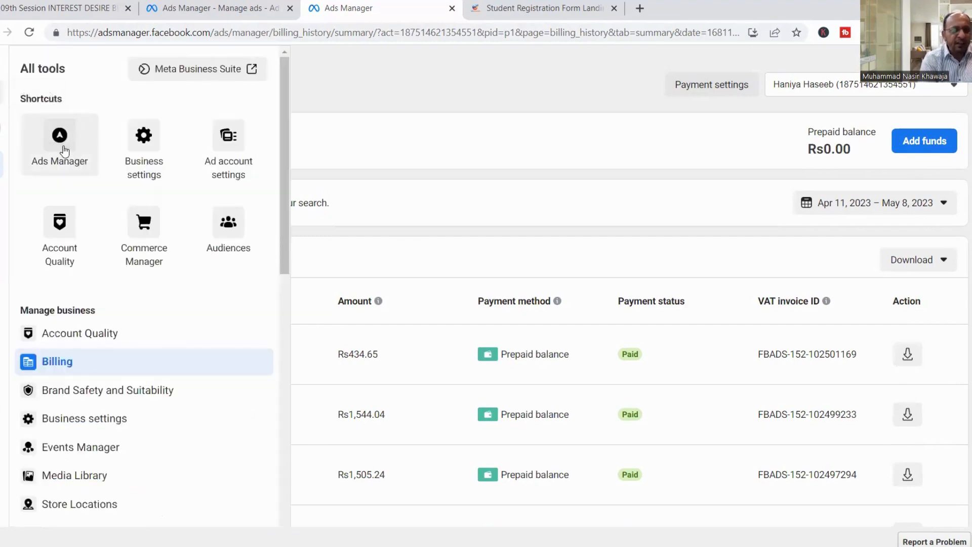
pyautogui.click(64, 148)
# Step: Go back to the Khawaja Adventure Engagement ad set and review its detailed targeting, placements and schedule
pyautogui.click(272, 5)
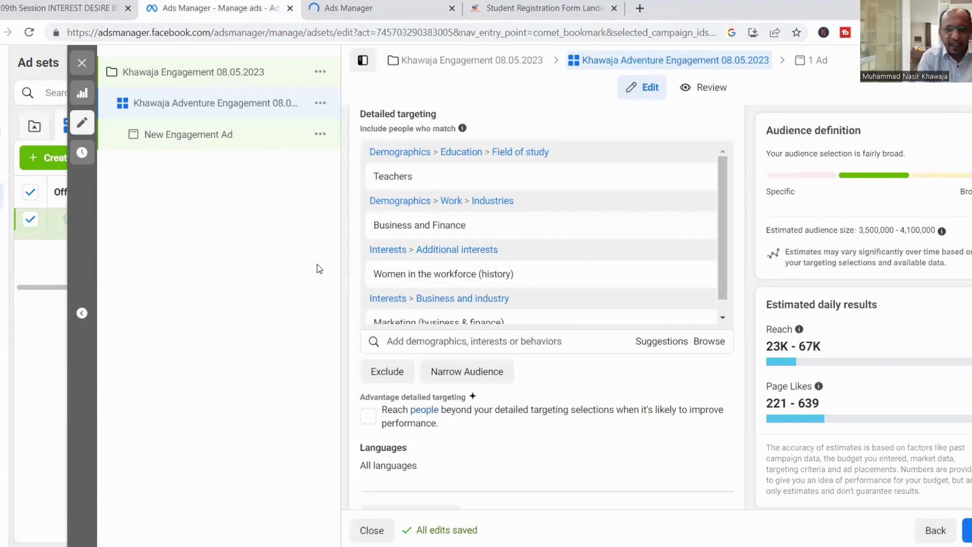
pyautogui.click(477, 341)
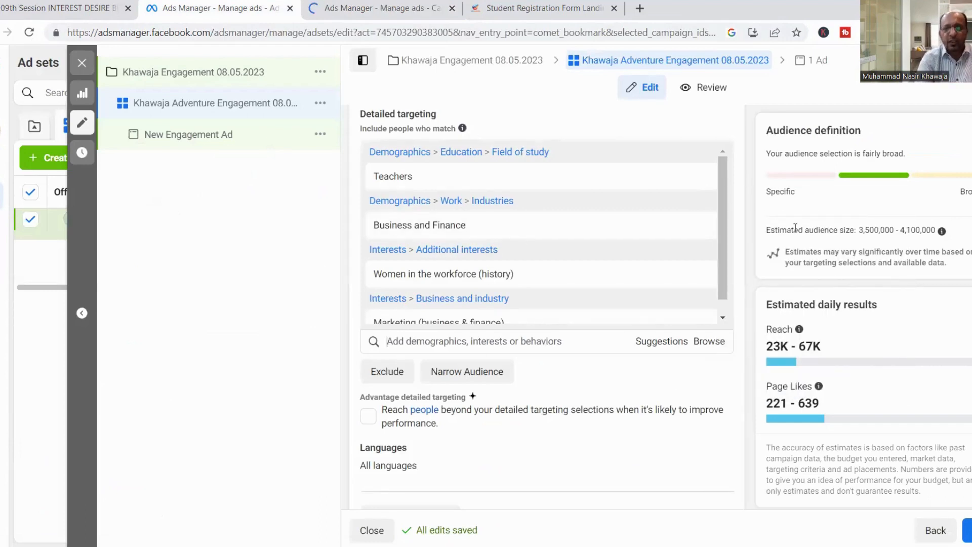
pyautogui.scroll(-1, 722, 235)
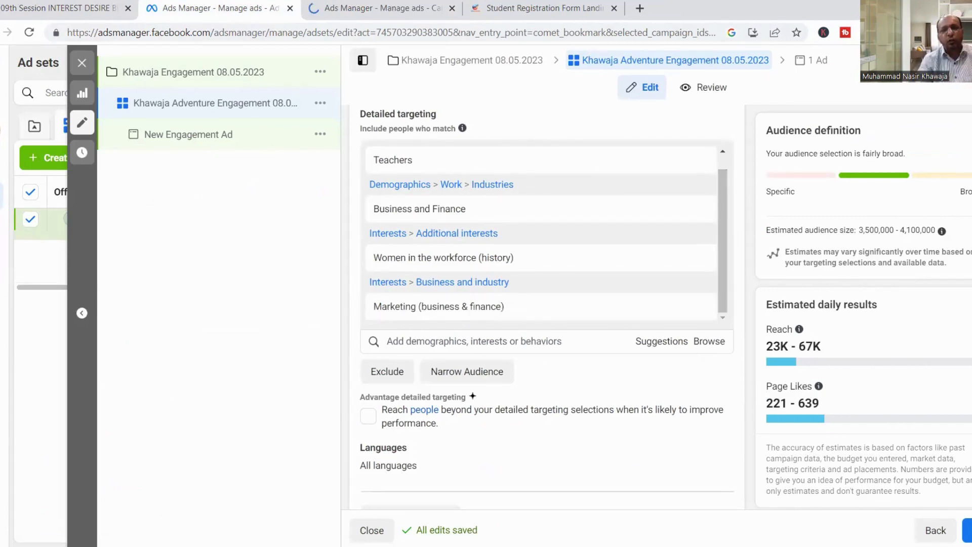
pyautogui.scroll(-4, 547, 303)
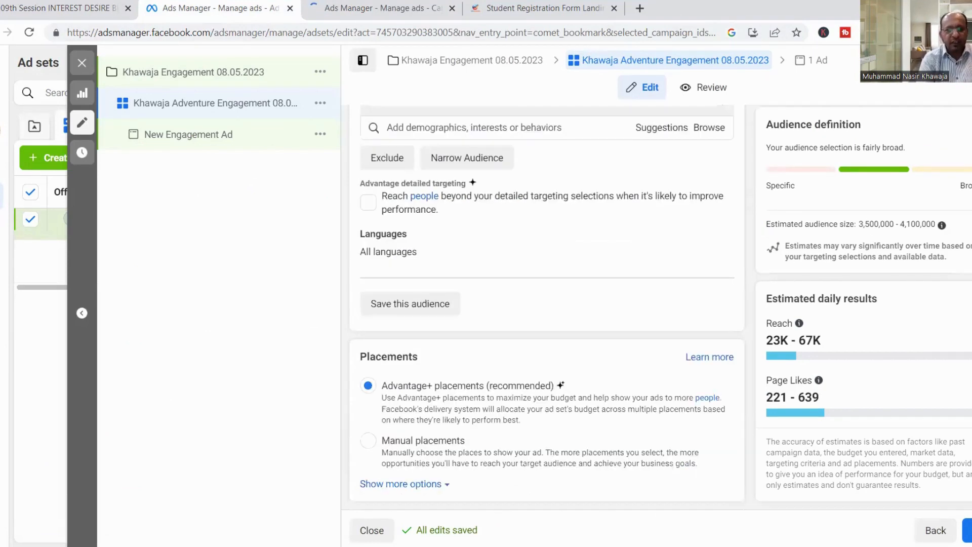
pyautogui.scroll(10, 547, 304)
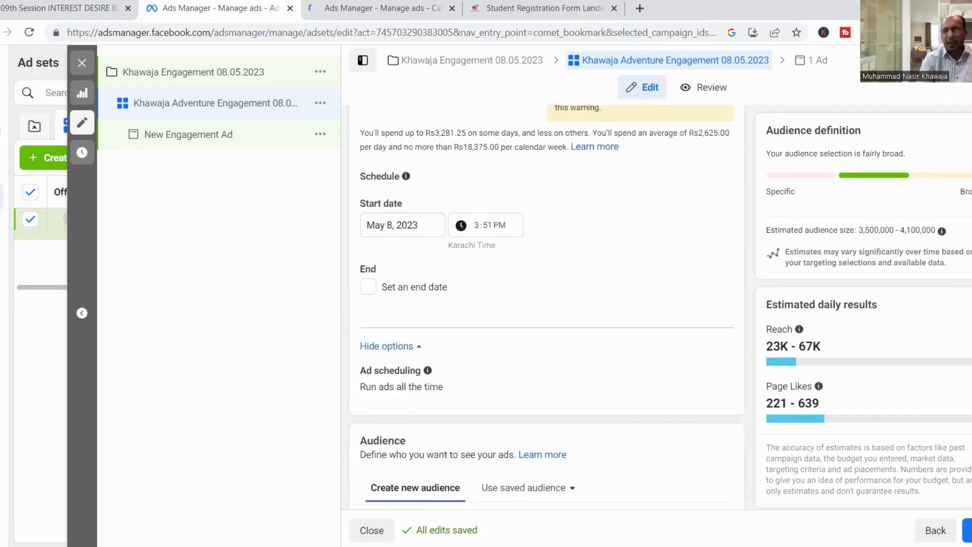
# Step: Open the New Engagement Ad and review its identity, the image and video media options and the primary text field
pyautogui.click(193, 144)
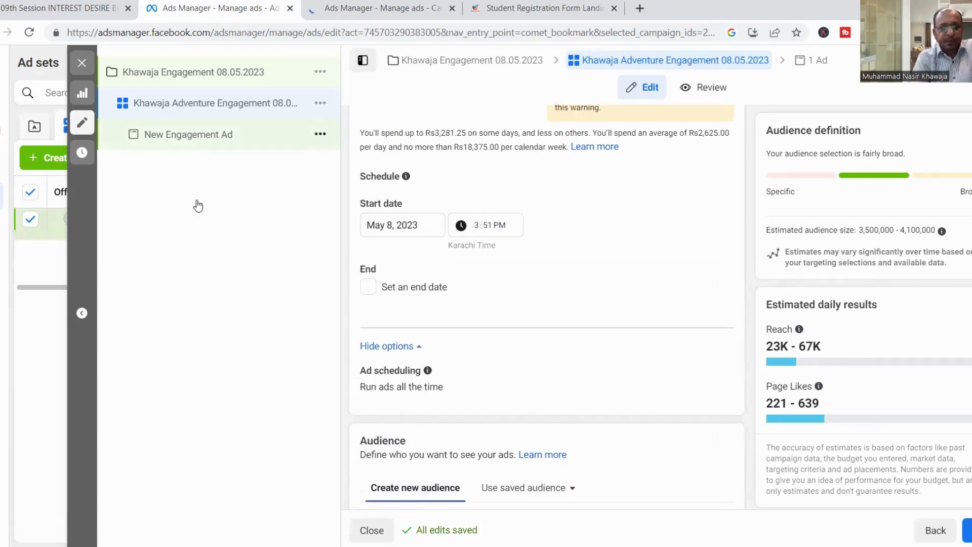
pyautogui.click(209, 135)
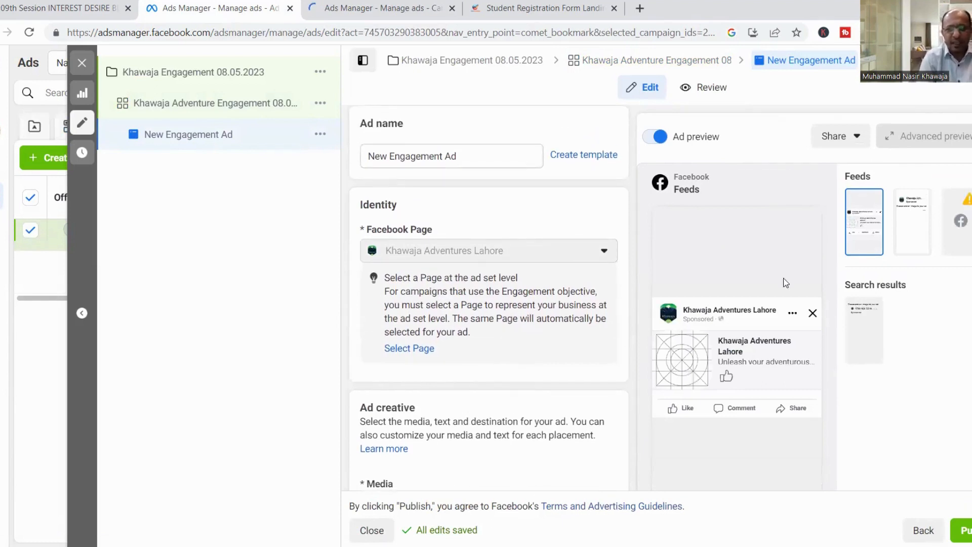
pyautogui.scroll(-1, 489, 299)
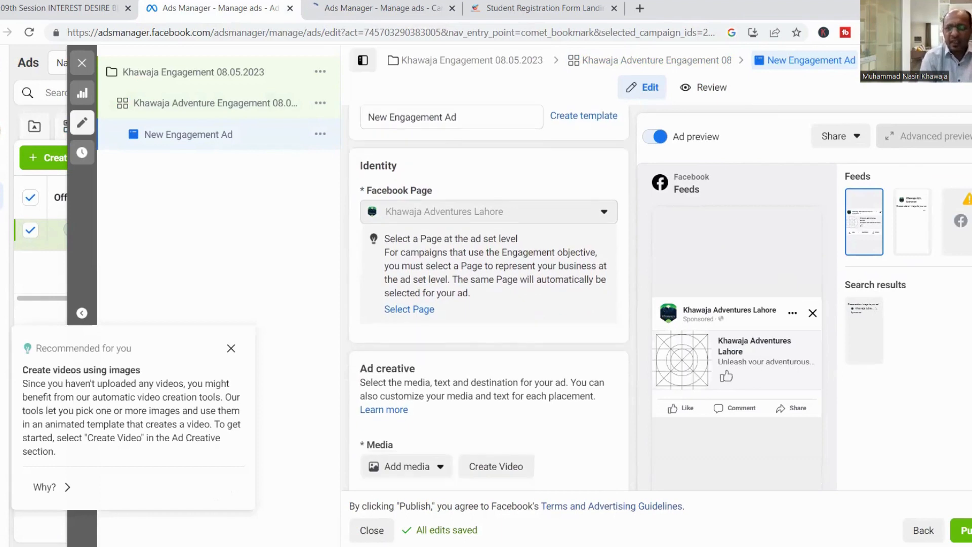
pyautogui.scroll(-3, 489, 299)
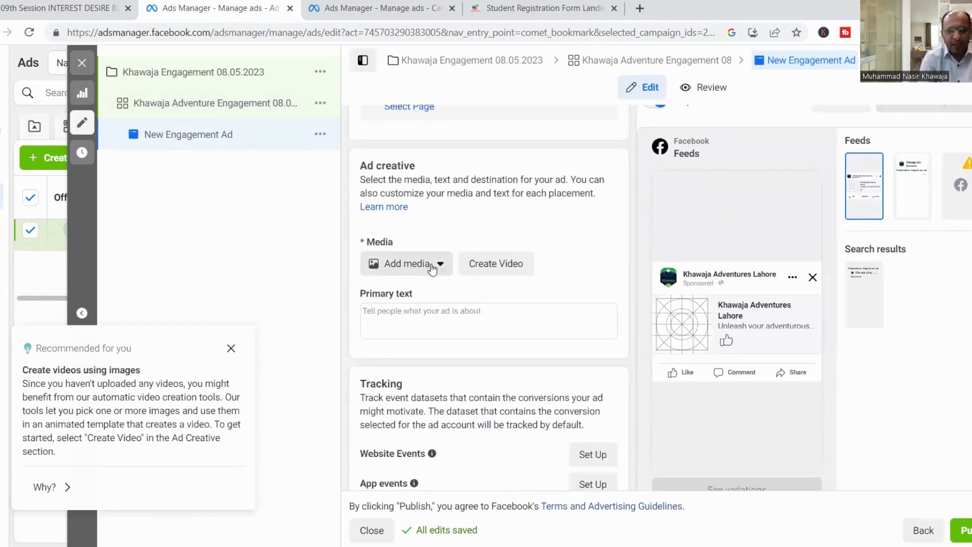
pyautogui.click(436, 263)
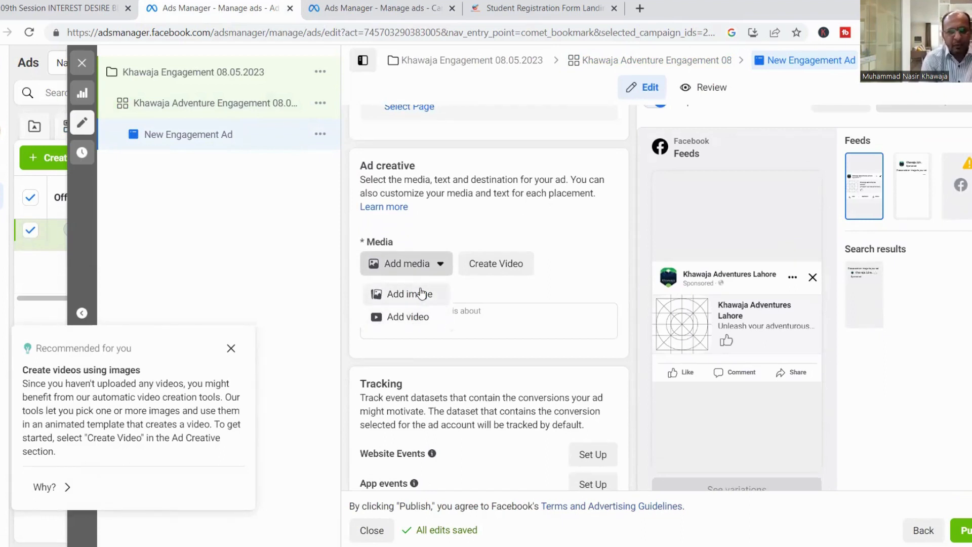
pyautogui.click(492, 320)
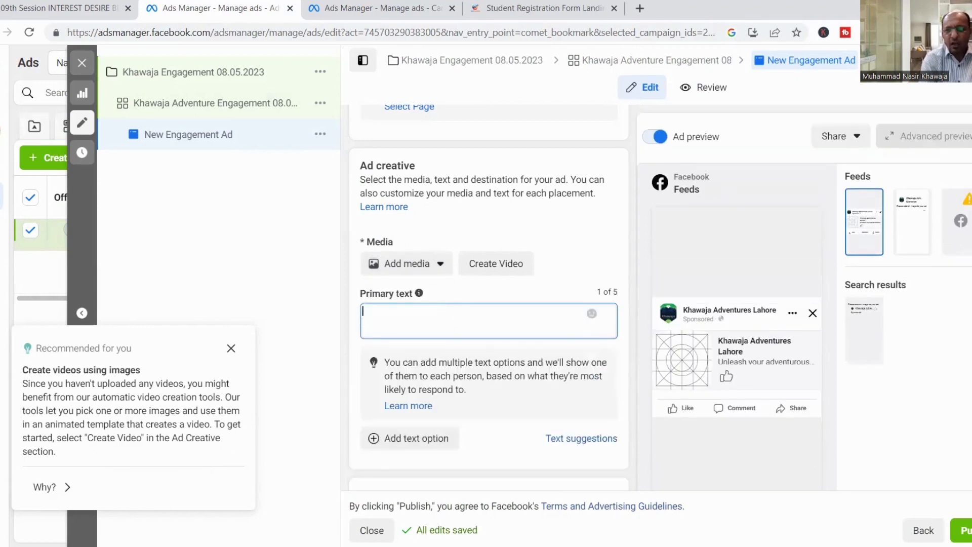
pyautogui.scroll(5, 489, 296)
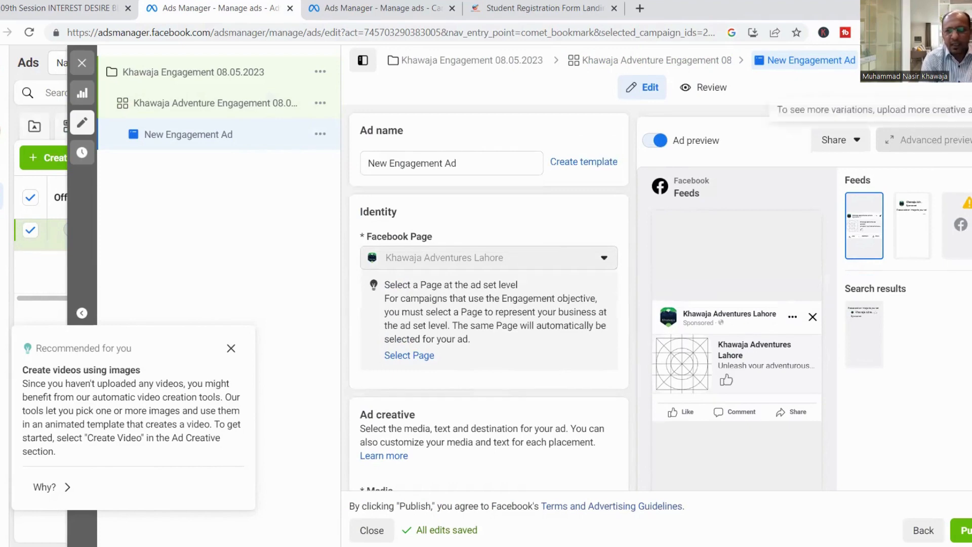
# Step: Check the New Engagement Ad's creative and tracking sections, then the Khawaja Adventure Engagement ad set's conversion location and performance goal
pyautogui.scroll(-7, 423, 177)
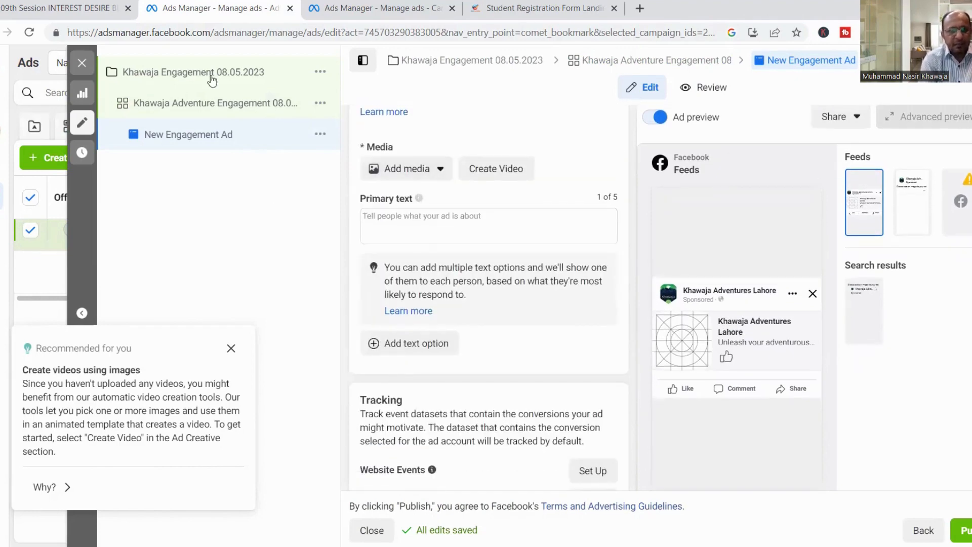
pyautogui.click(226, 103)
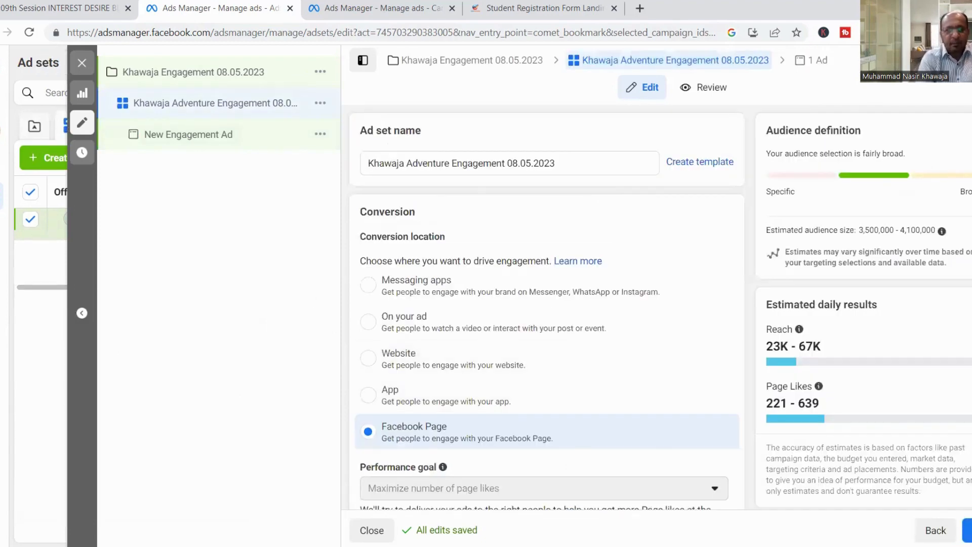
pyautogui.scroll(-7, 546, 304)
pyautogui.scroll(5, 547, 304)
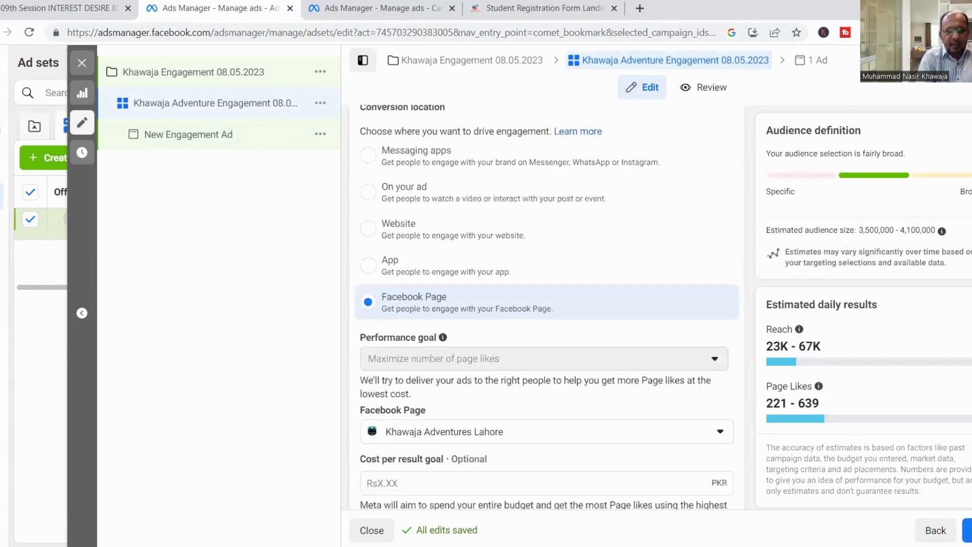
pyautogui.scroll(2, 685, 307)
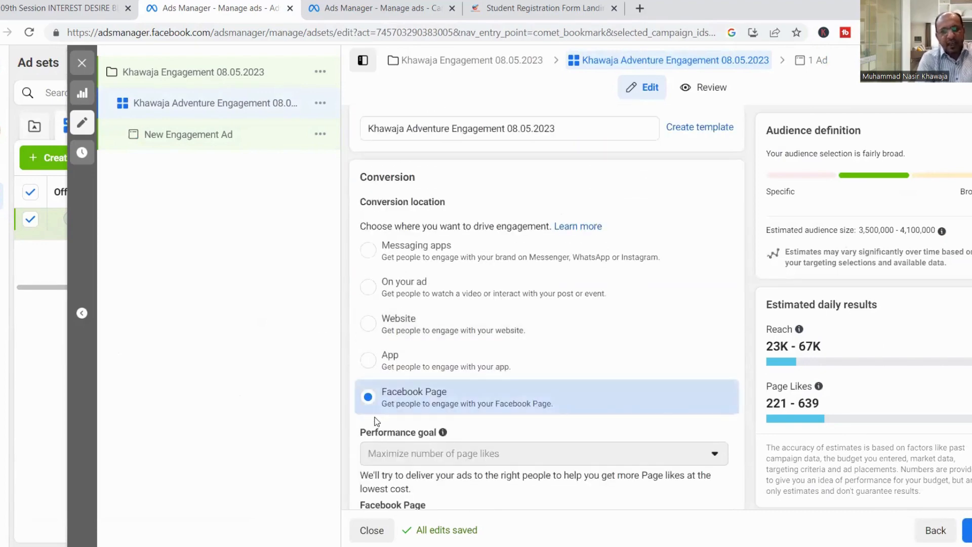
# Step: Add the Neelum Valley picture from the Page Images to the New Engagement Ad as its media
pyautogui.click(183, 136)
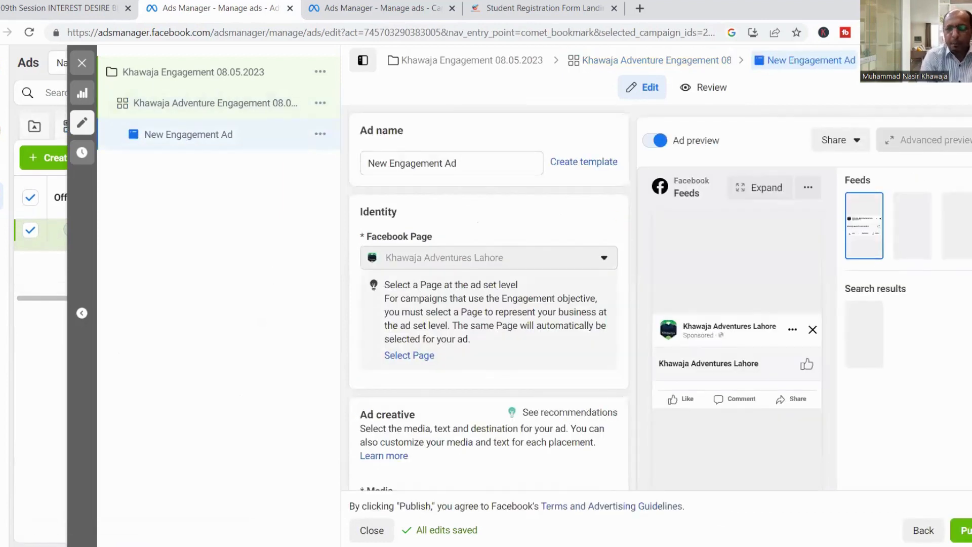
pyautogui.scroll(-5, 546, 312)
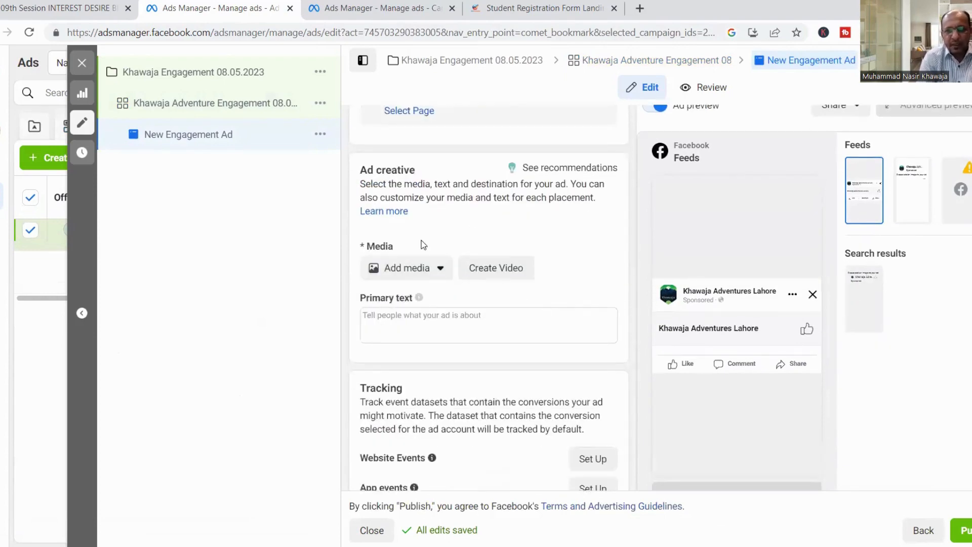
pyautogui.click(420, 277)
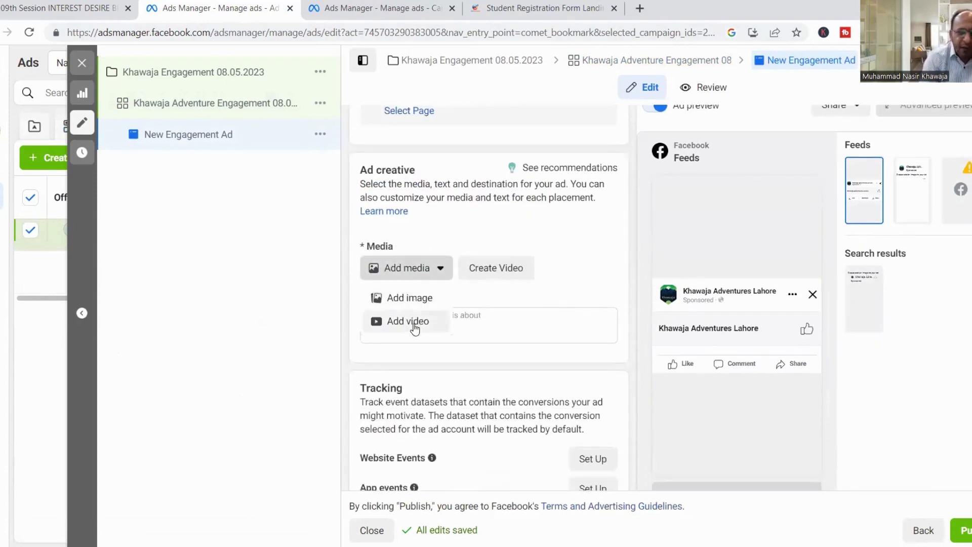
pyautogui.click(410, 299)
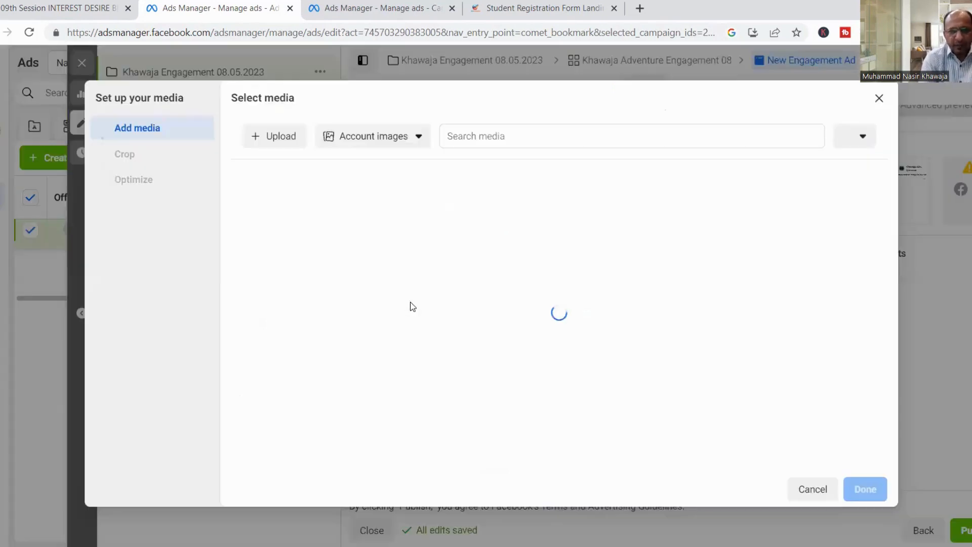
pyautogui.click(414, 141)
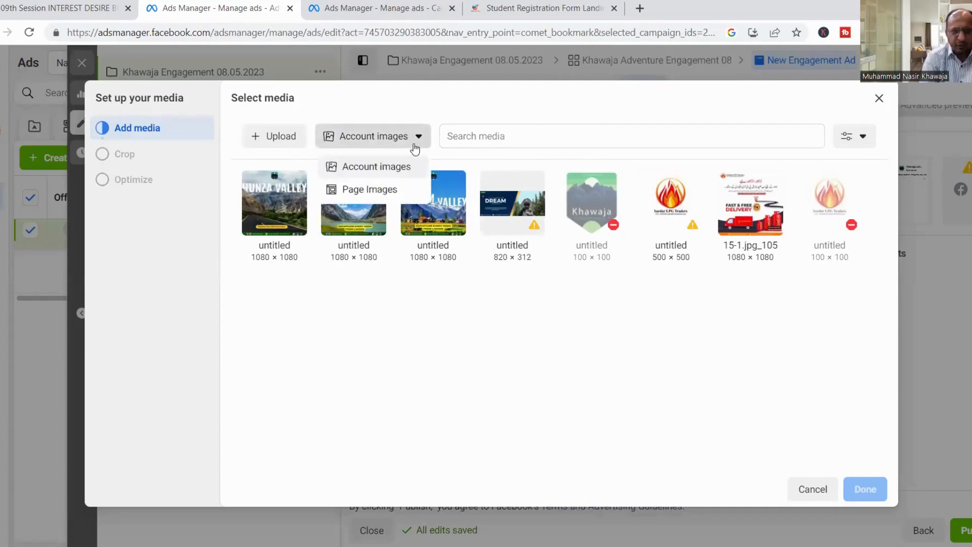
pyautogui.click(381, 191)
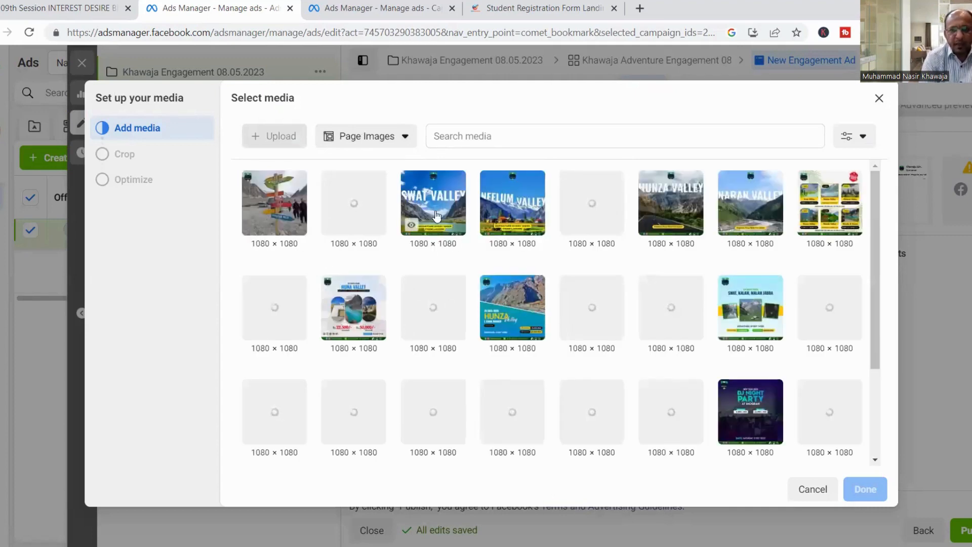
pyautogui.click(516, 213)
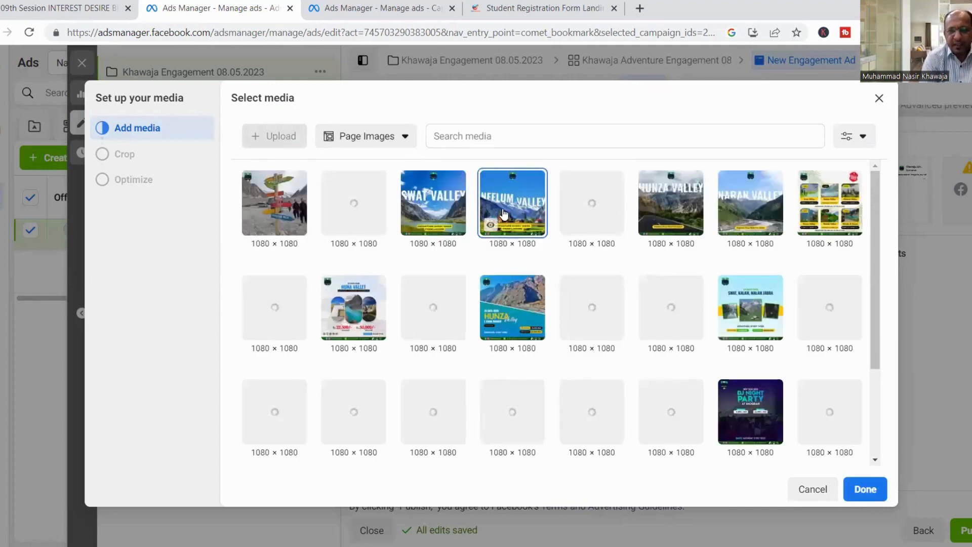
pyautogui.click(865, 489)
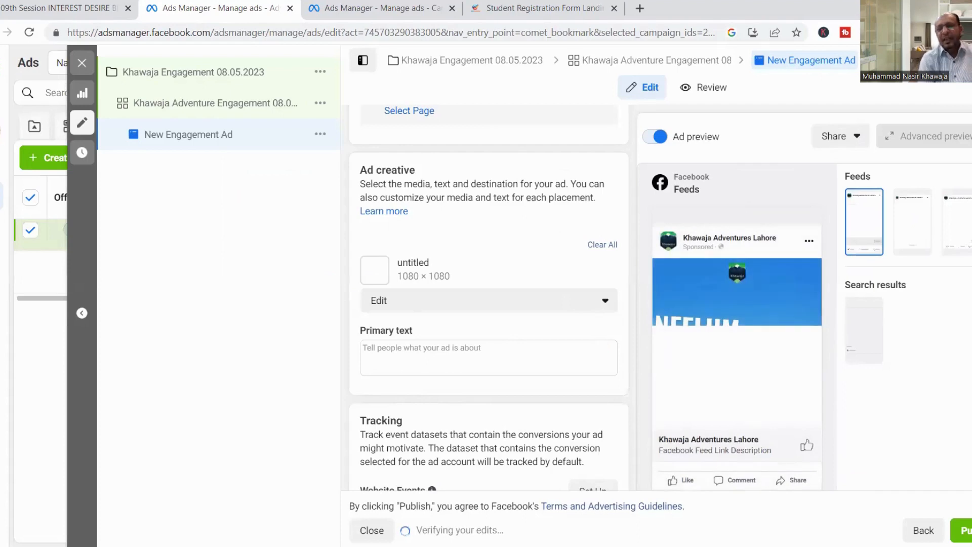
# Step: Examine the New Engagement Ad's preview, primary text field and tracking options
pyautogui.scroll(-2, 887, 360)
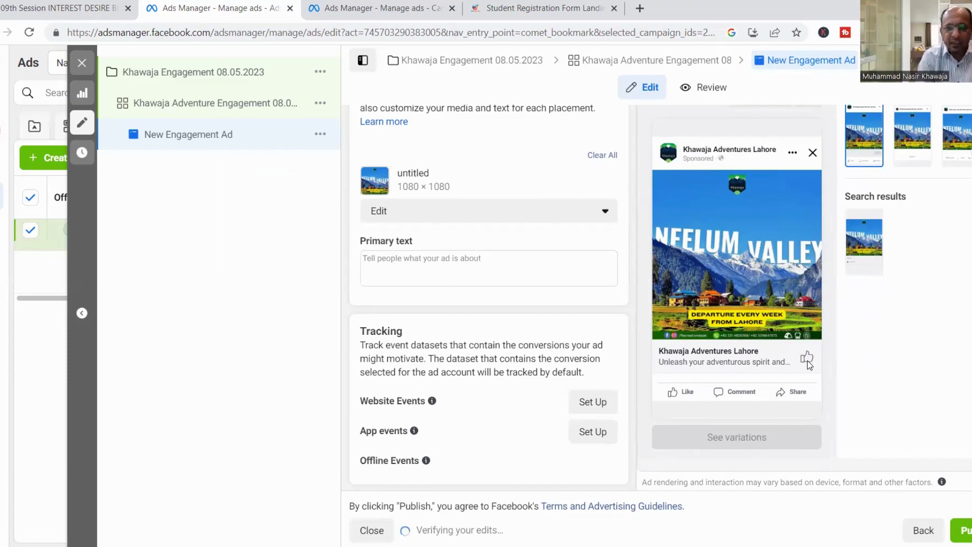
pyautogui.click(432, 264)
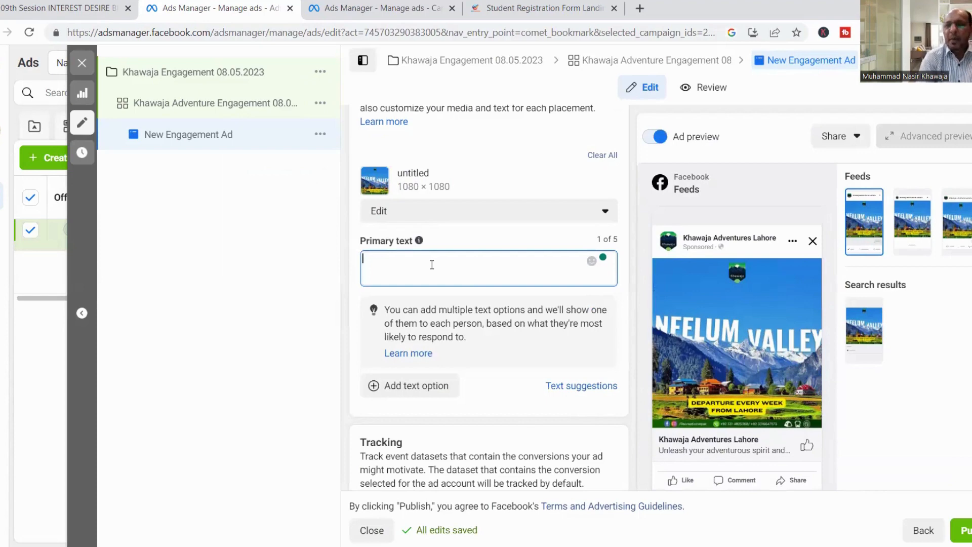
pyautogui.scroll(-3, 737, 304)
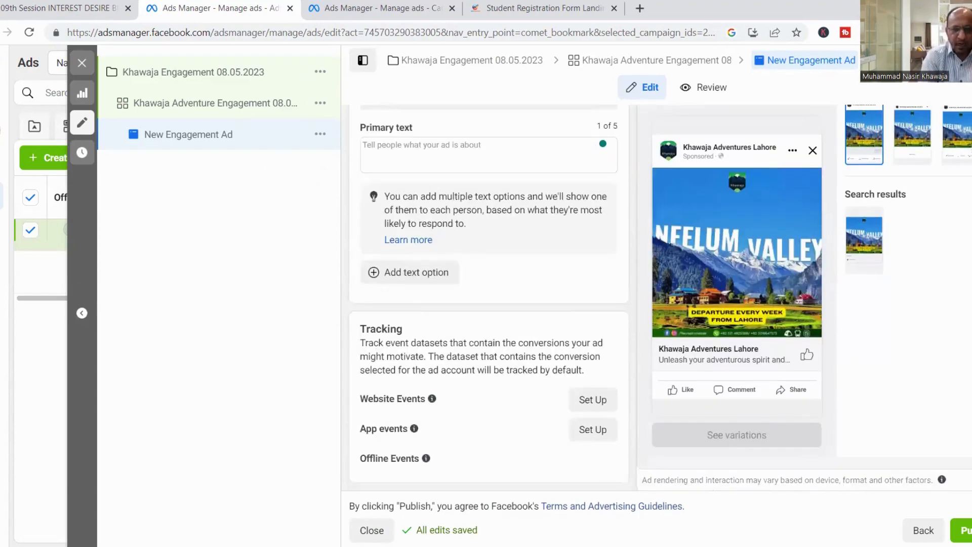
pyautogui.scroll(3, 486, 253)
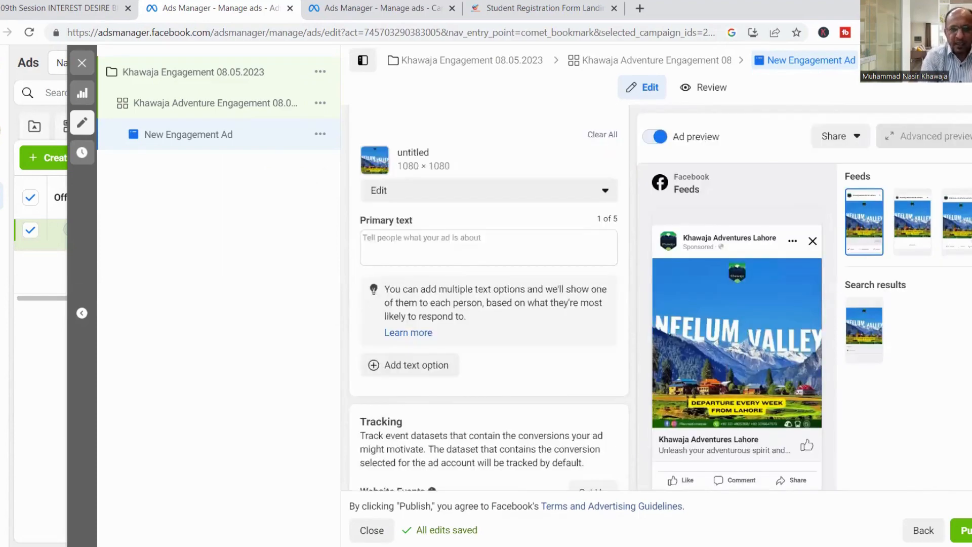
# Step: Set the ad set's conversion location to App and check the New Engagement Ad's identity and ad setup sections
pyautogui.click(263, 102)
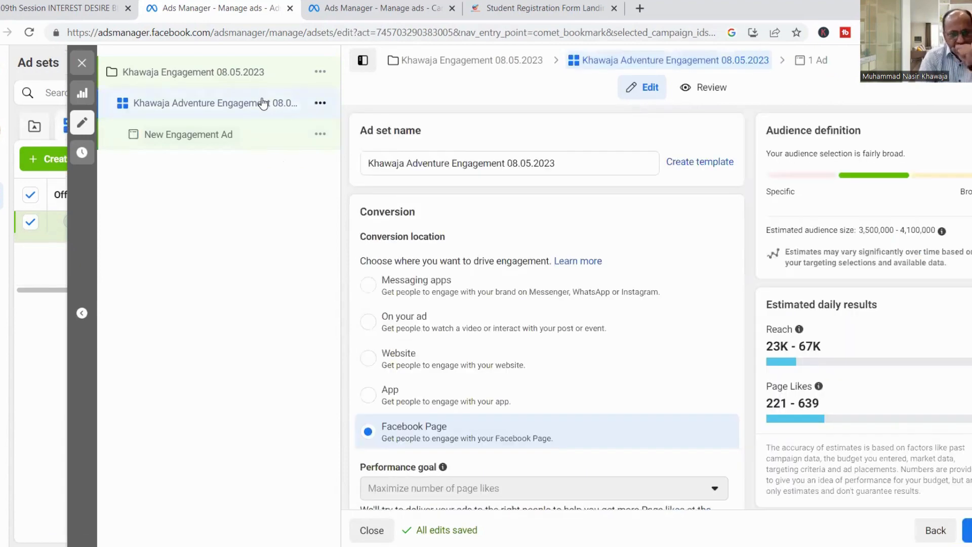
pyautogui.click(368, 395)
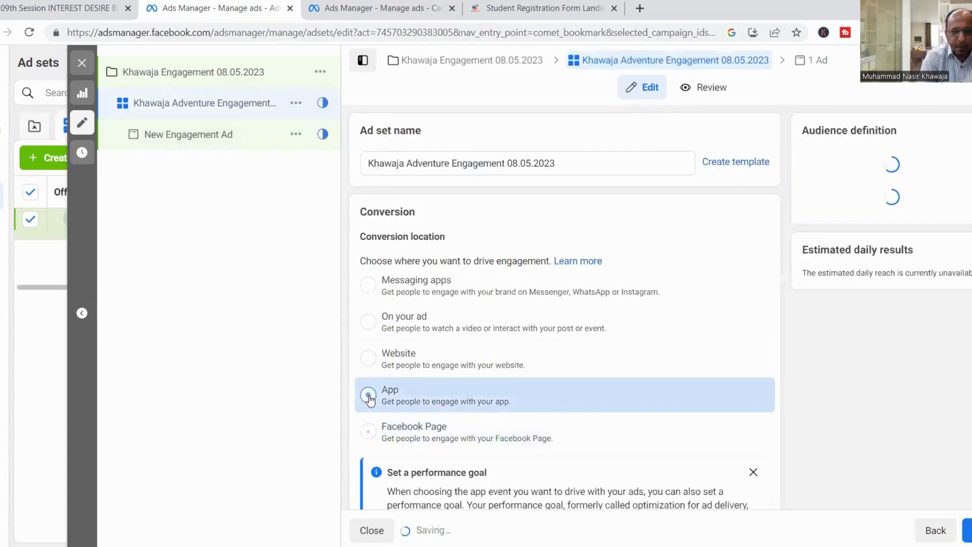
pyautogui.click(168, 138)
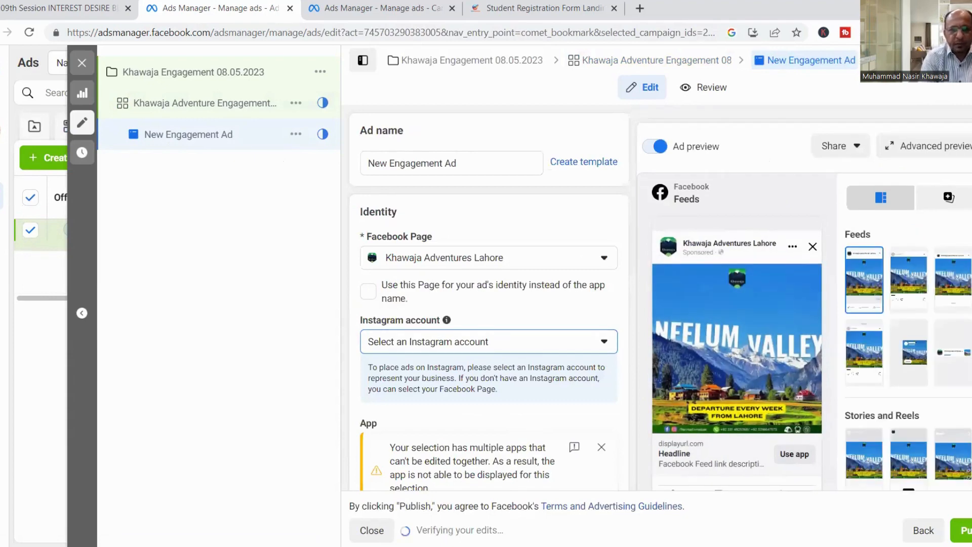
pyautogui.scroll(-5, 489, 304)
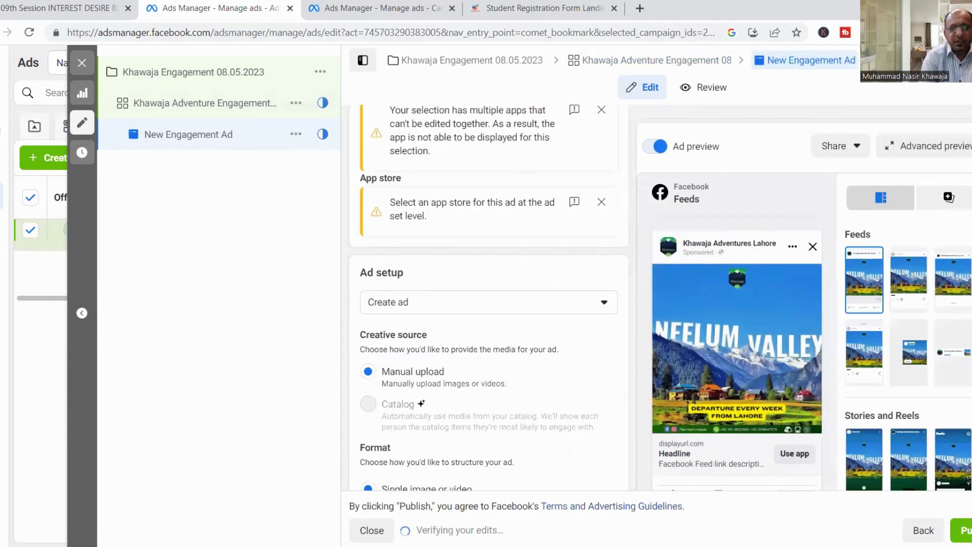
pyautogui.scroll(5, 488, 304)
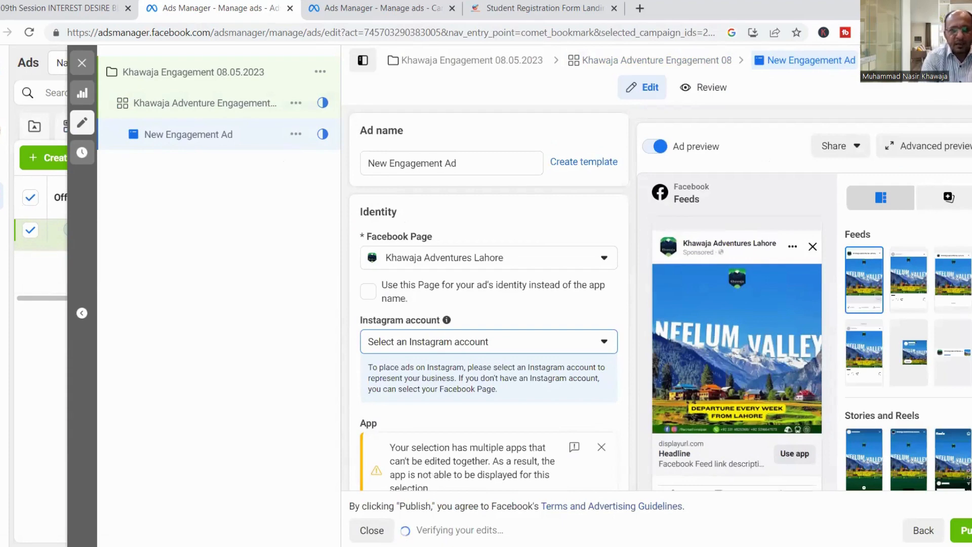
# Step: Review the ad set's cost, dynamic creative and budget settings, and the Khawaja Engagement campaign's details, A/B test and budget options
pyautogui.click(259, 101)
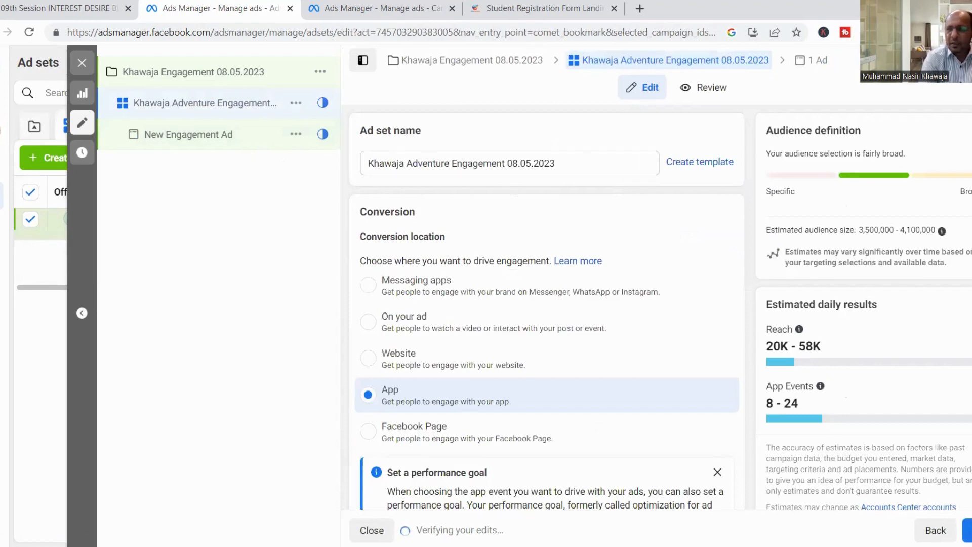
pyautogui.scroll(-15, 547, 304)
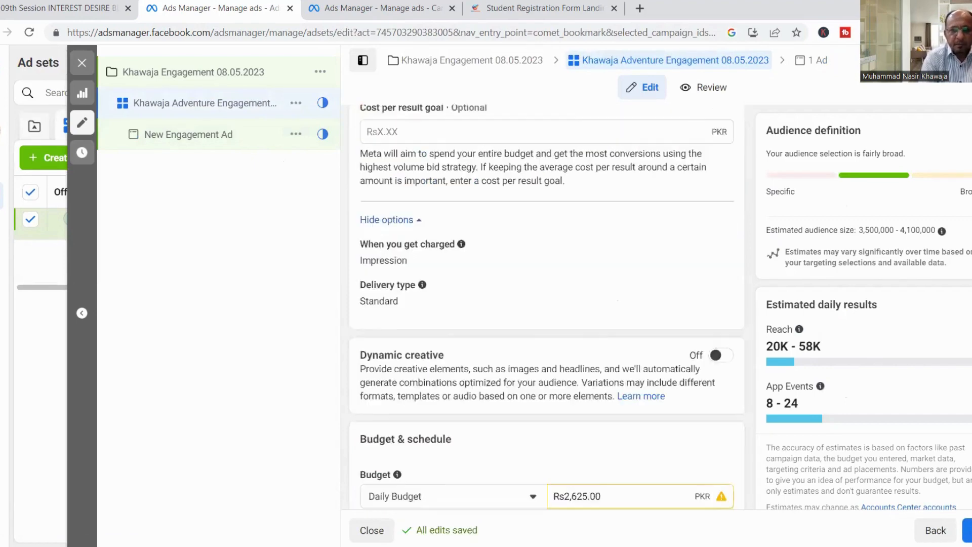
pyautogui.scroll(-5, 547, 304)
pyautogui.scroll(20, 547, 304)
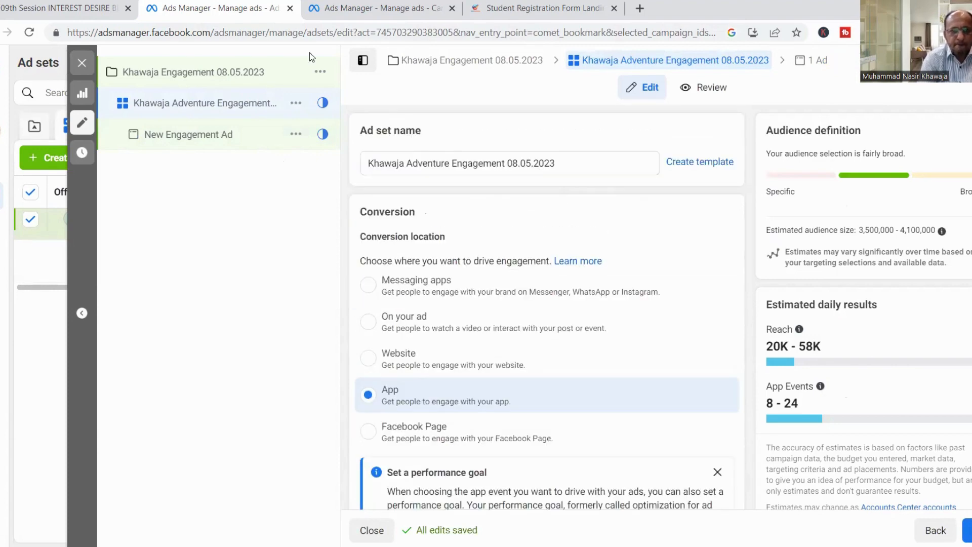
pyautogui.click(253, 71)
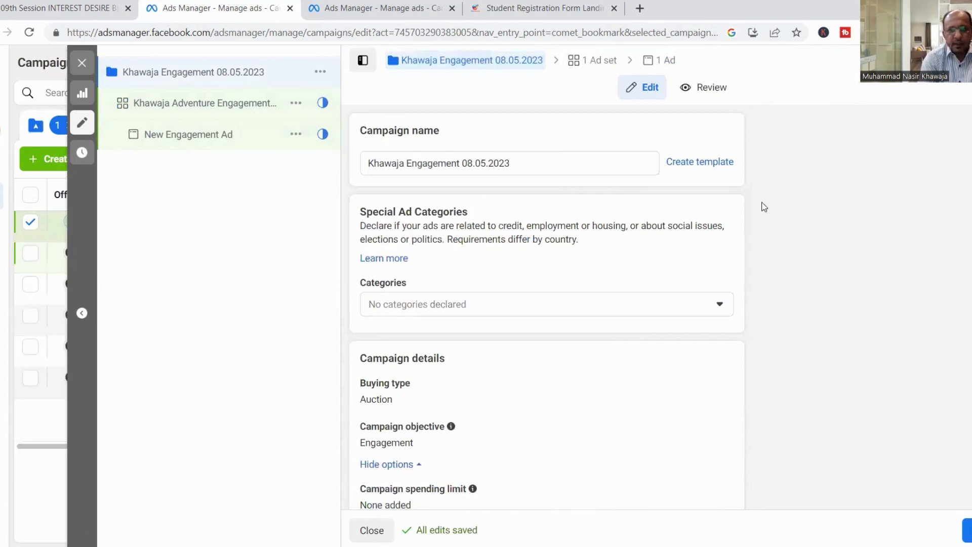
pyautogui.scroll(-4, 547, 303)
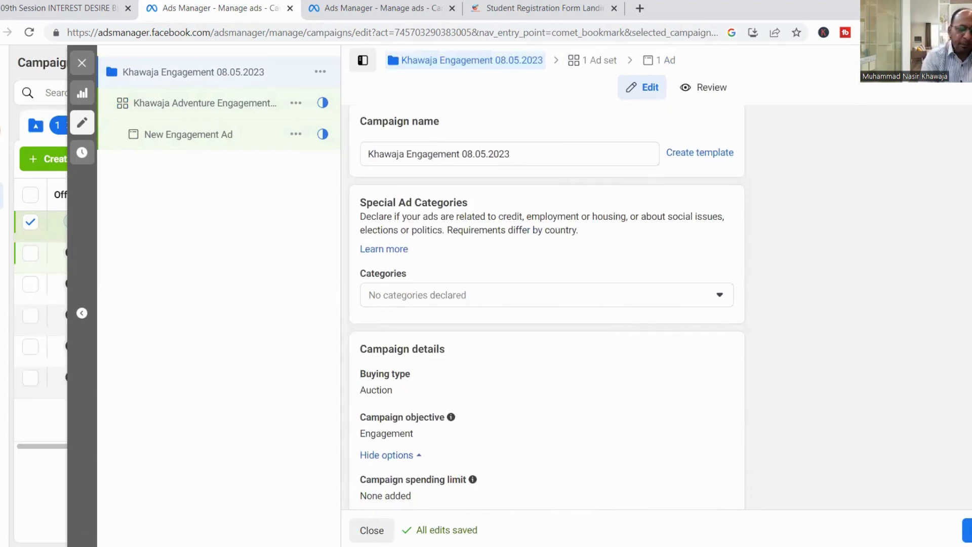
pyautogui.scroll(4, 547, 304)
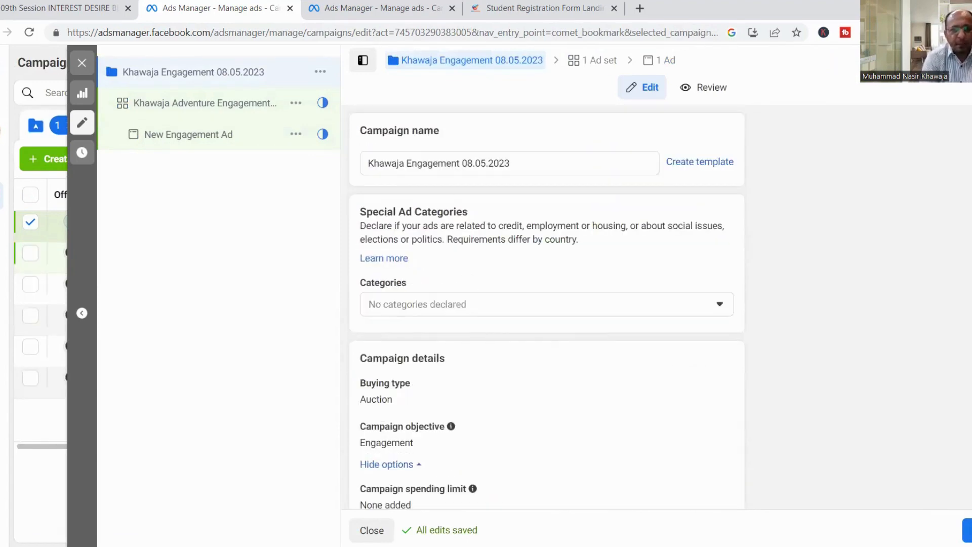
pyautogui.scroll(-4, 547, 304)
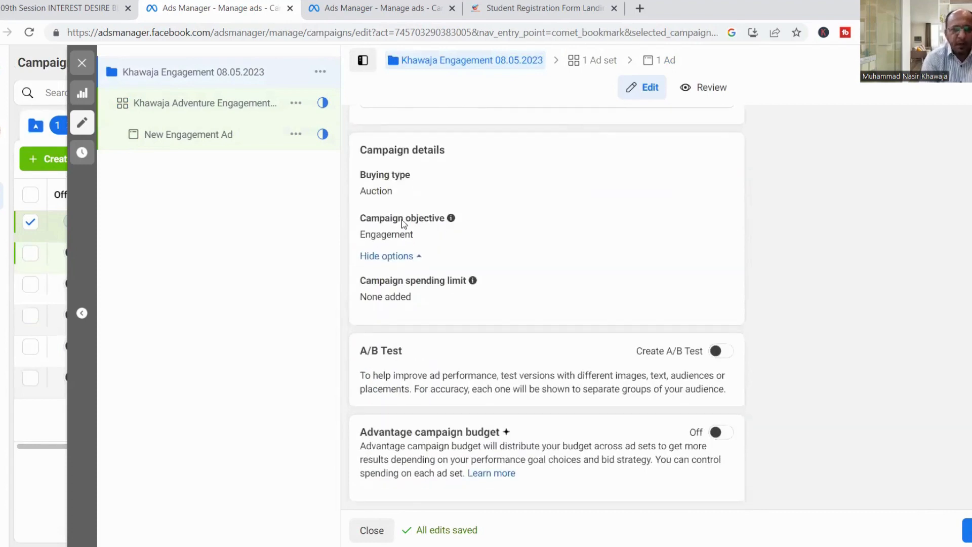
# Step: Return to the New Engagement Ad and select recreationalpak as its Instagram account
pyautogui.click(198, 110)
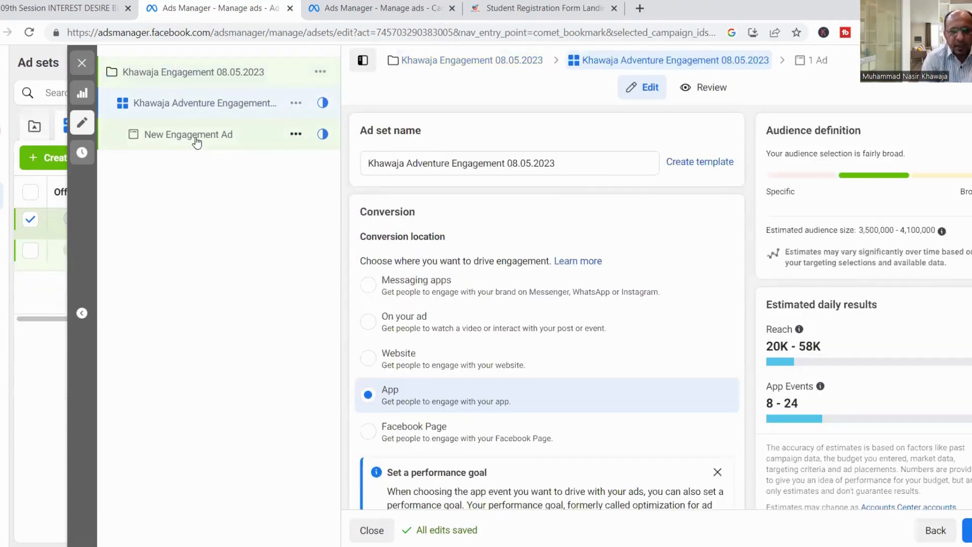
pyautogui.click(197, 142)
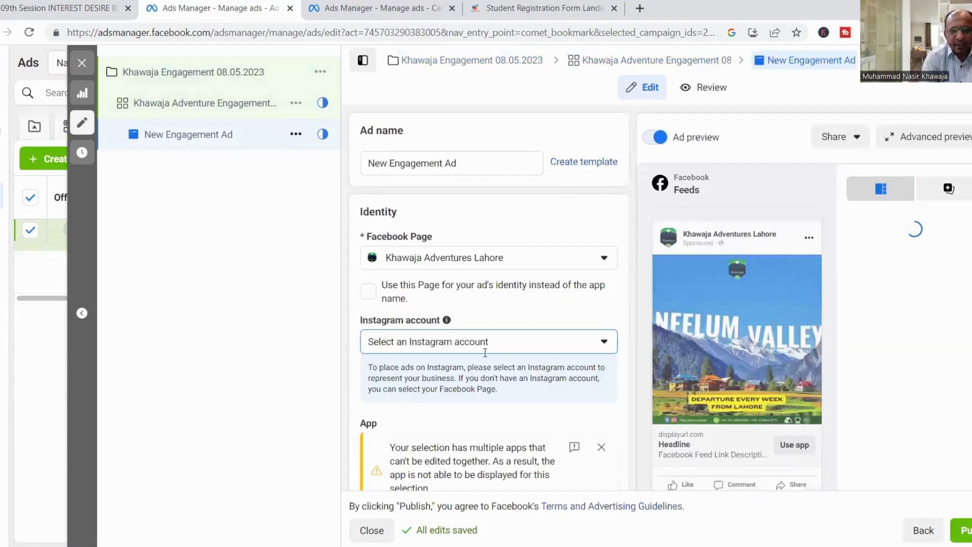
pyautogui.click(475, 343)
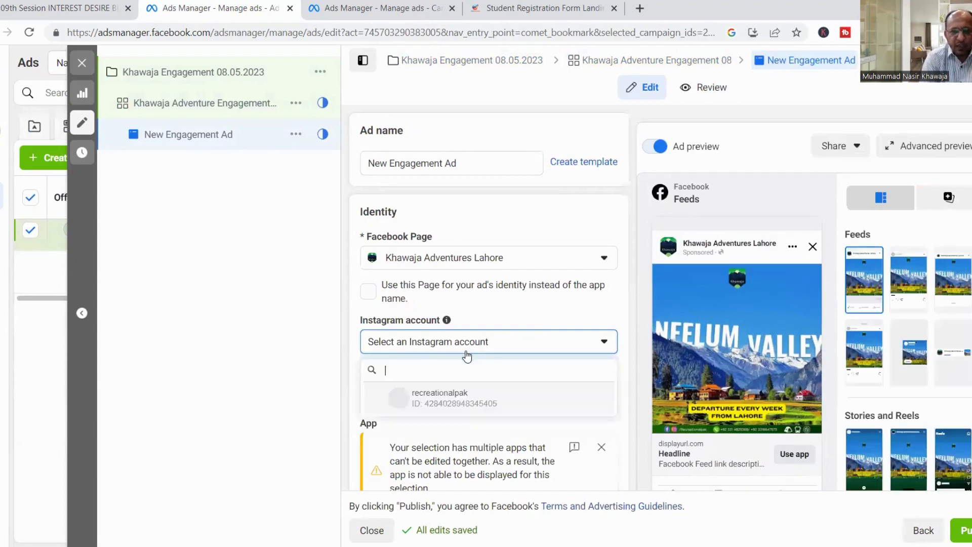
pyautogui.click(461, 405)
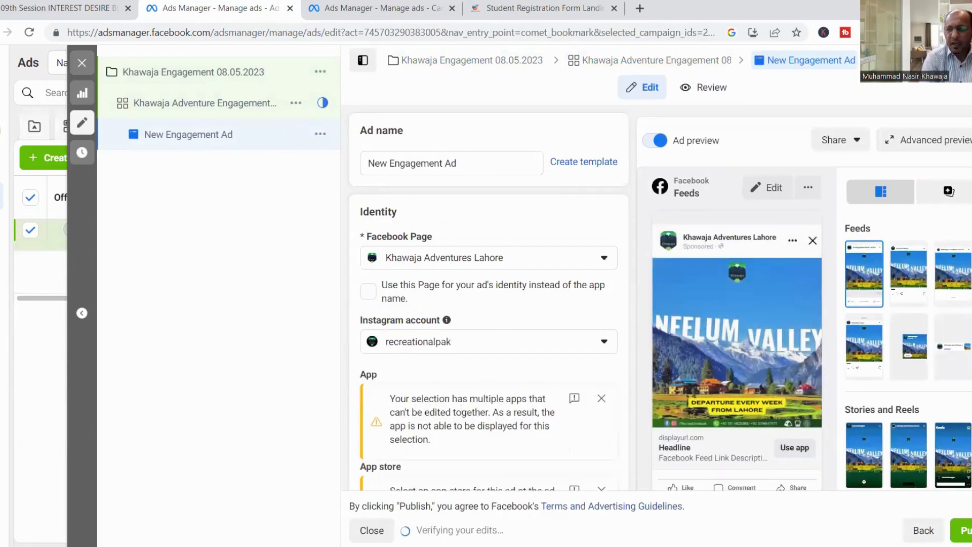
# Step: Check the New Engagement Ad's ad setup choices and select Create ad
pyautogui.scroll(-4, 914, 324)
pyautogui.scroll(-3, 378, 332)
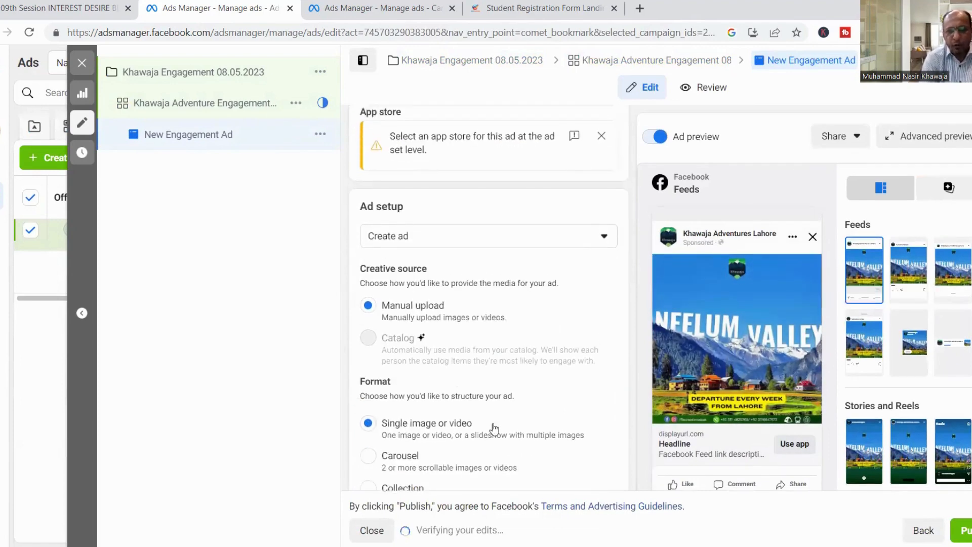
pyautogui.click(436, 243)
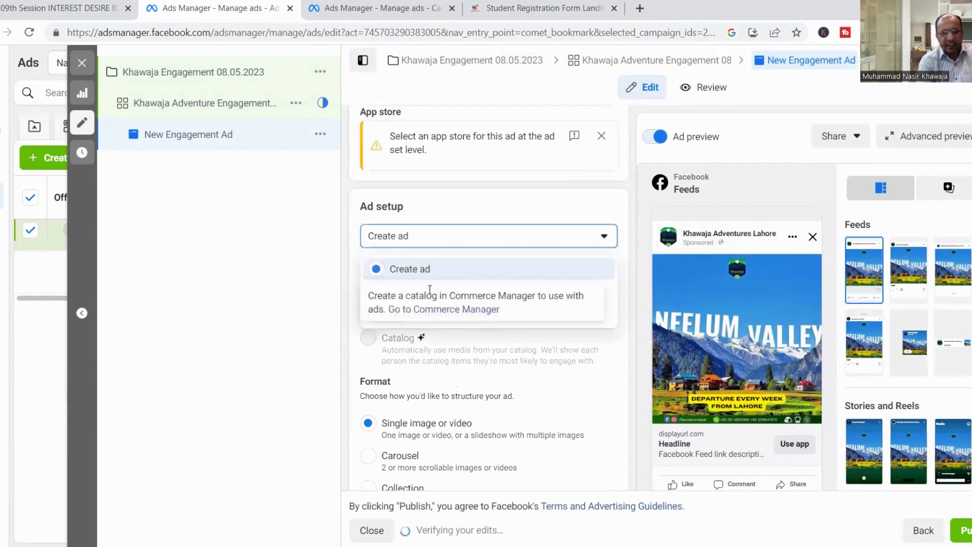
pyautogui.click(408, 272)
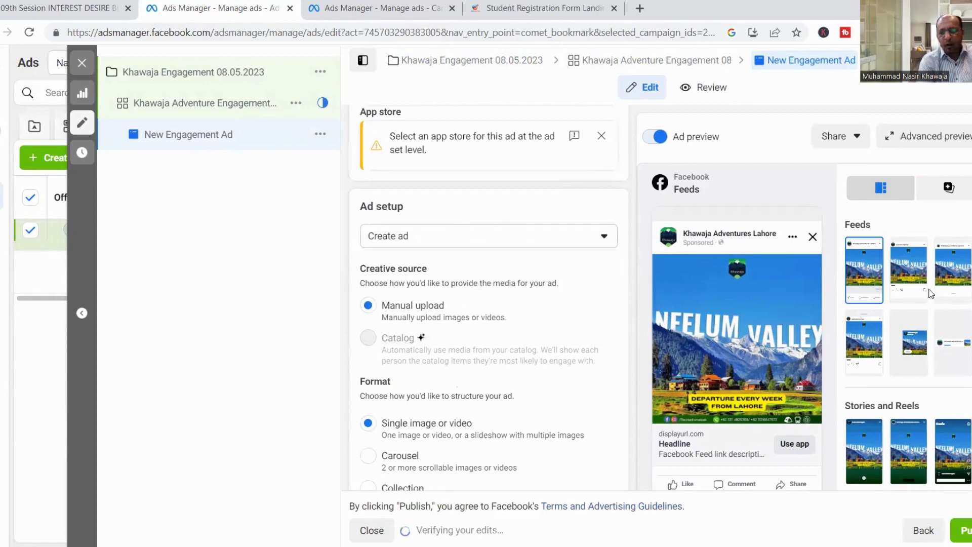
# Step: Check the New Engagement Ad's format and ad creative sections, and set the ad set's conversion location to Website
pyautogui.scroll(-3, 956, 231)
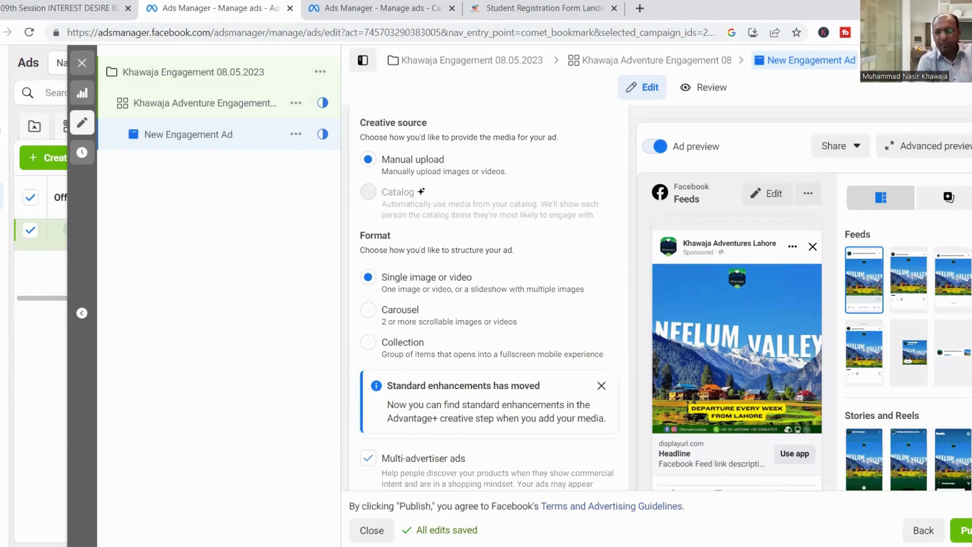
pyautogui.scroll(-5, 489, 296)
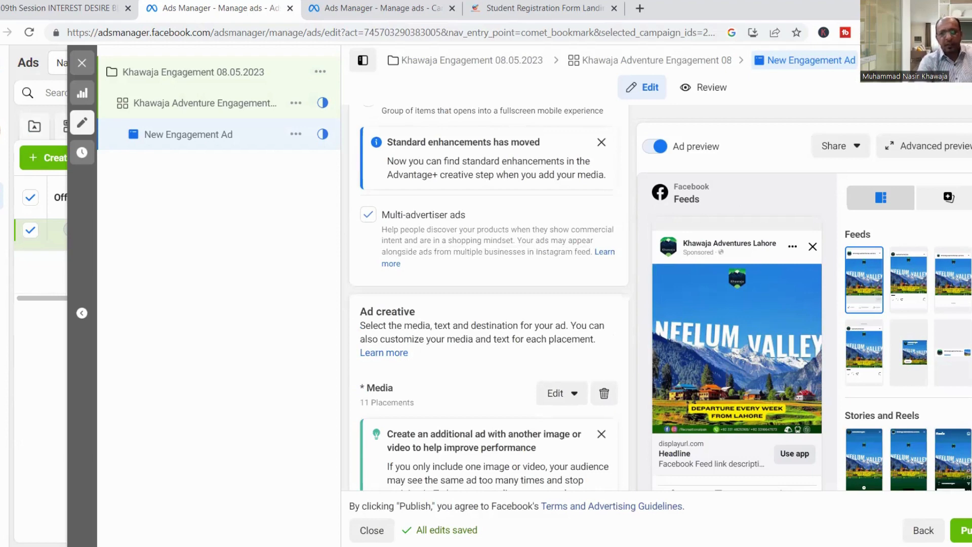
pyautogui.scroll(-8, 489, 296)
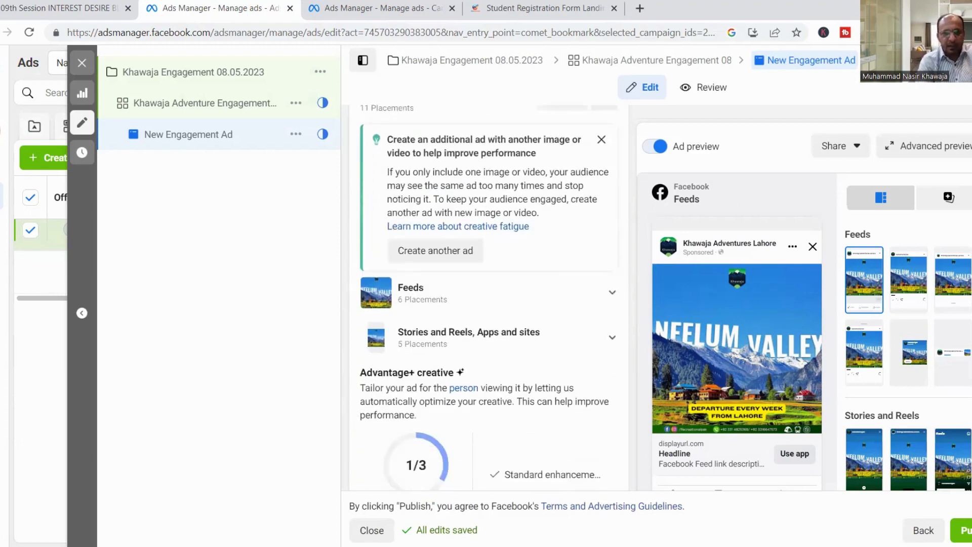
pyautogui.scroll(7, 489, 296)
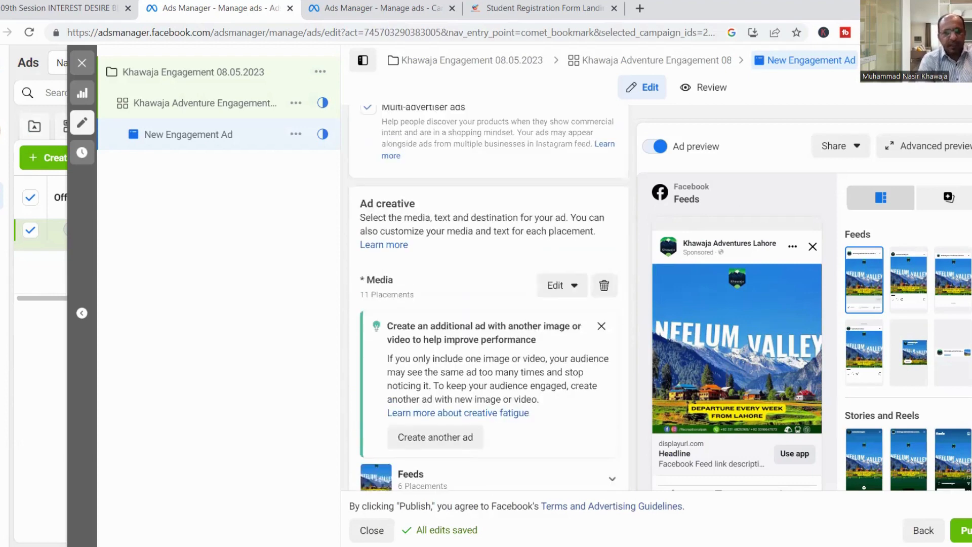
pyautogui.click(225, 102)
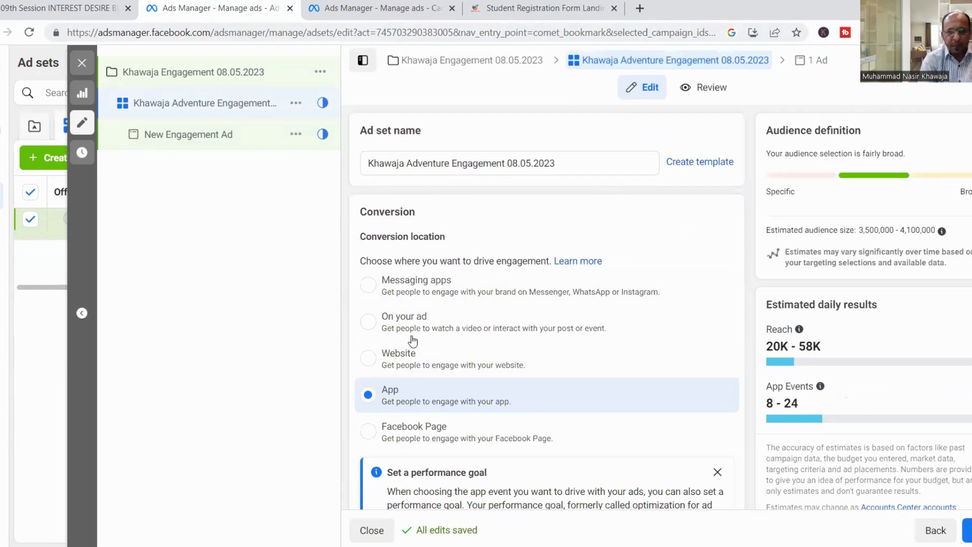
pyautogui.click(413, 361)
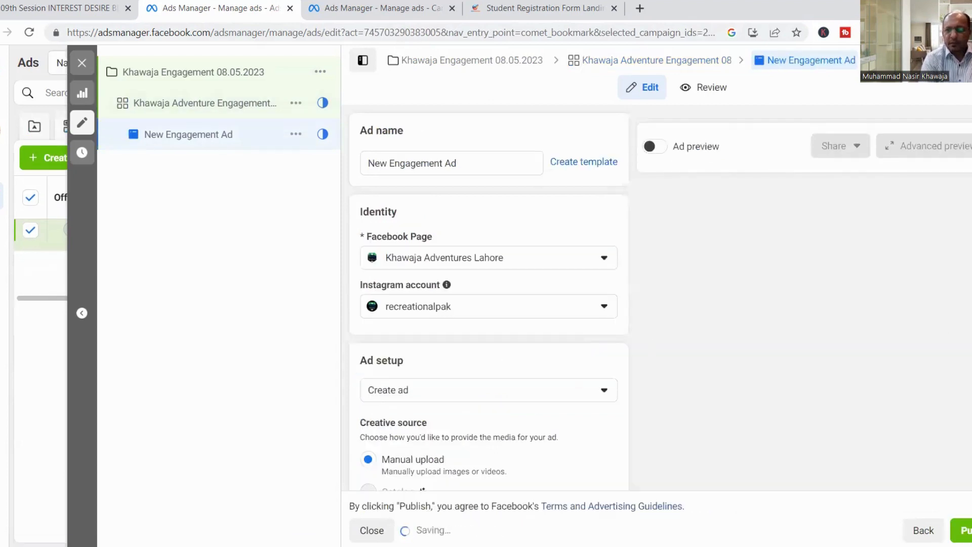
# Step: Set the New Engagement Ad's ad setup to Use existing post
pyautogui.scroll(-3, 488, 298)
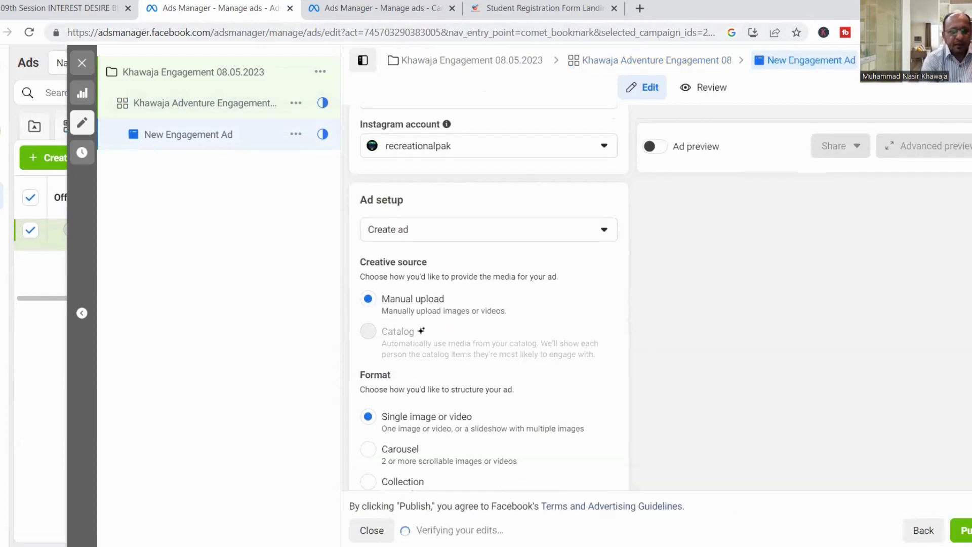
pyautogui.click(464, 240)
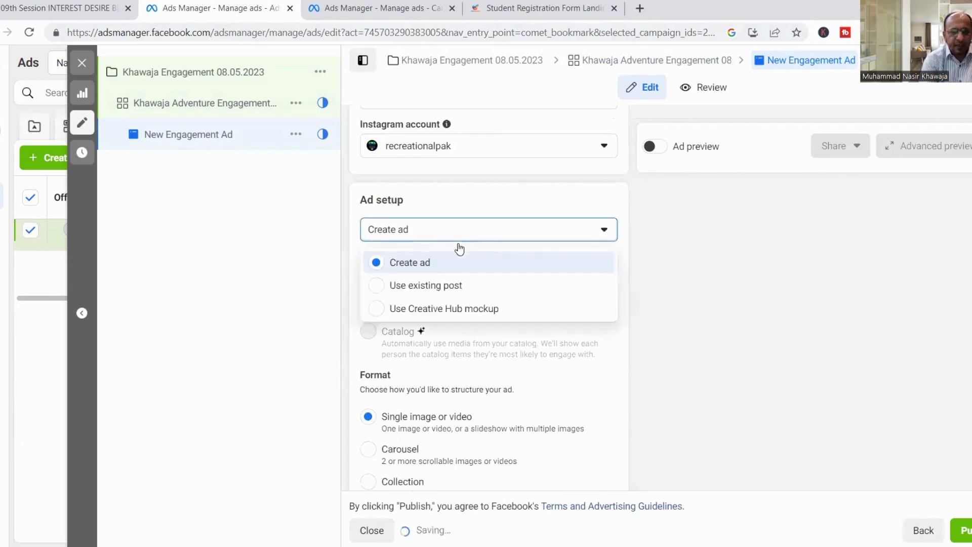
pyautogui.click(432, 287)
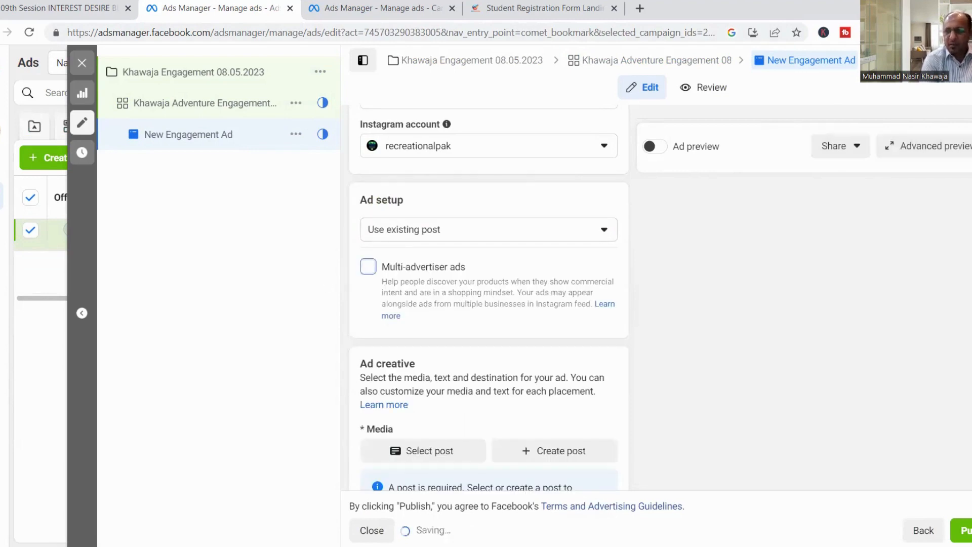
# Step: Select the Swat Valley Facebook post of Apr 19, 2023 for the ad, and check its call to action and tracking sections
pyautogui.scroll(-4, 489, 304)
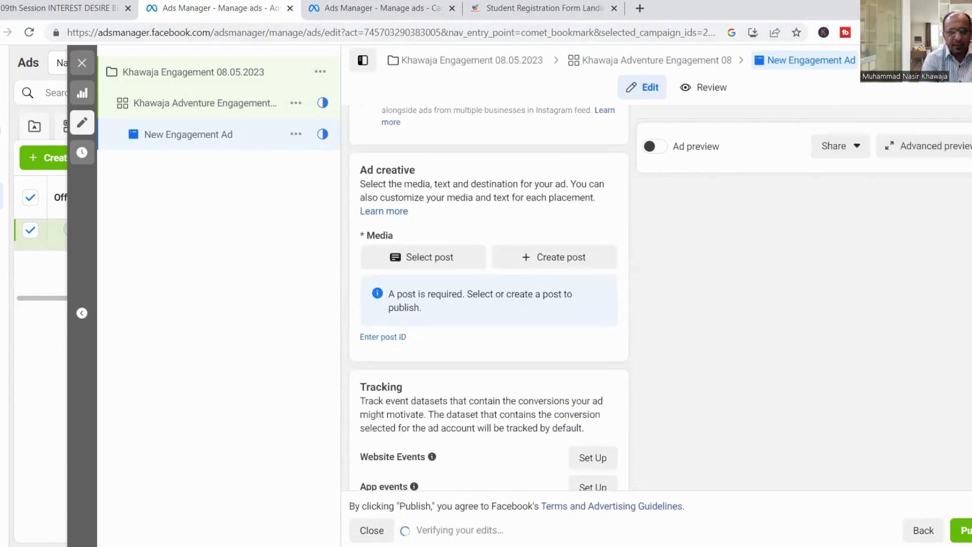
pyautogui.click(448, 268)
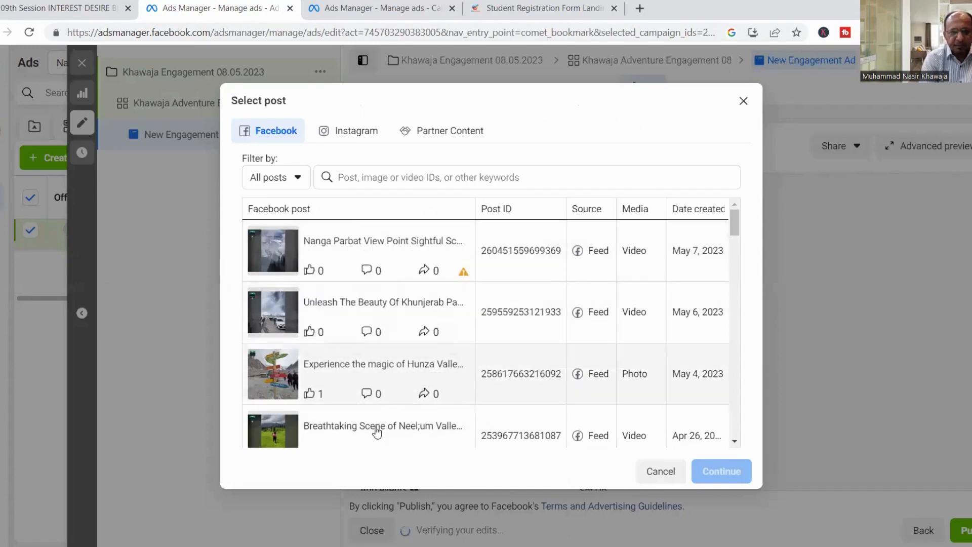
pyautogui.moveTo(734, 219); pyautogui.dragTo(735, 247)
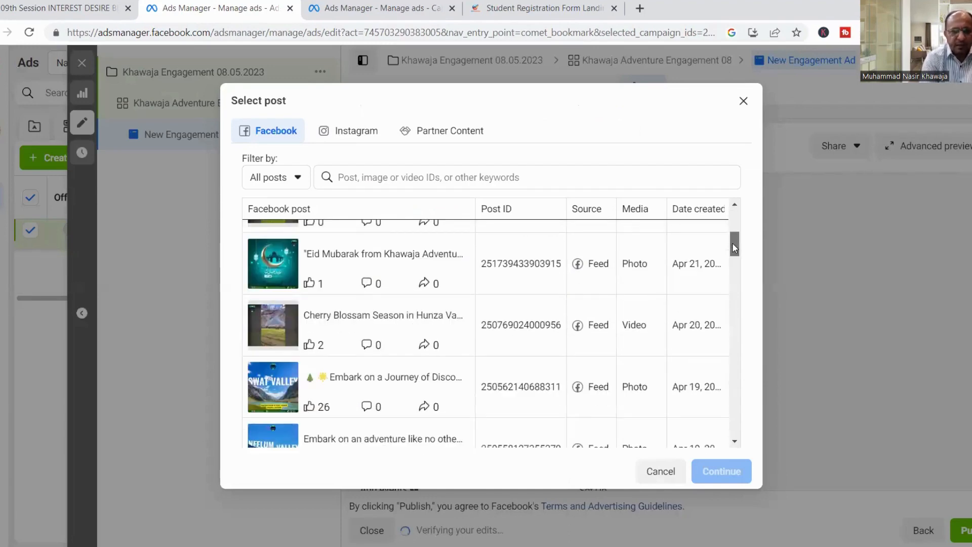
pyautogui.click(369, 376)
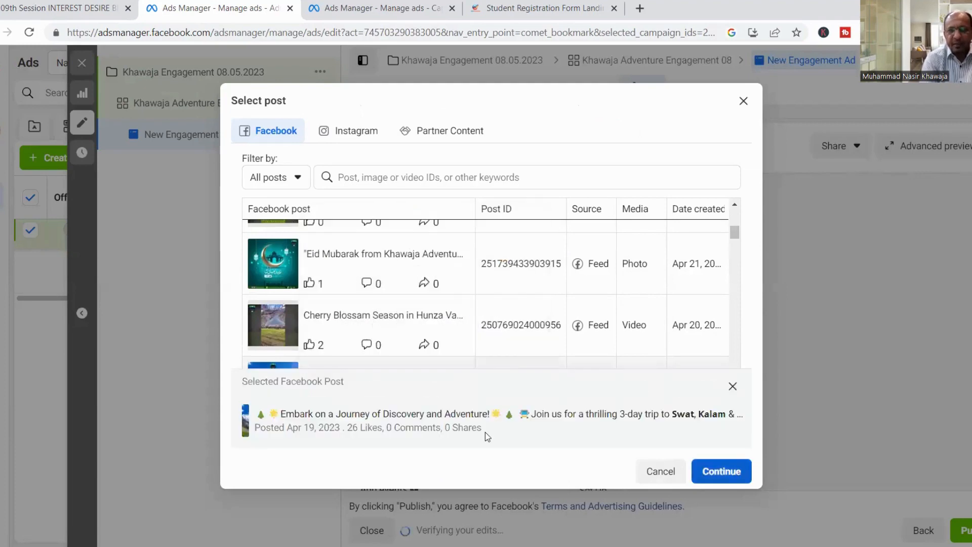
pyautogui.click(722, 472)
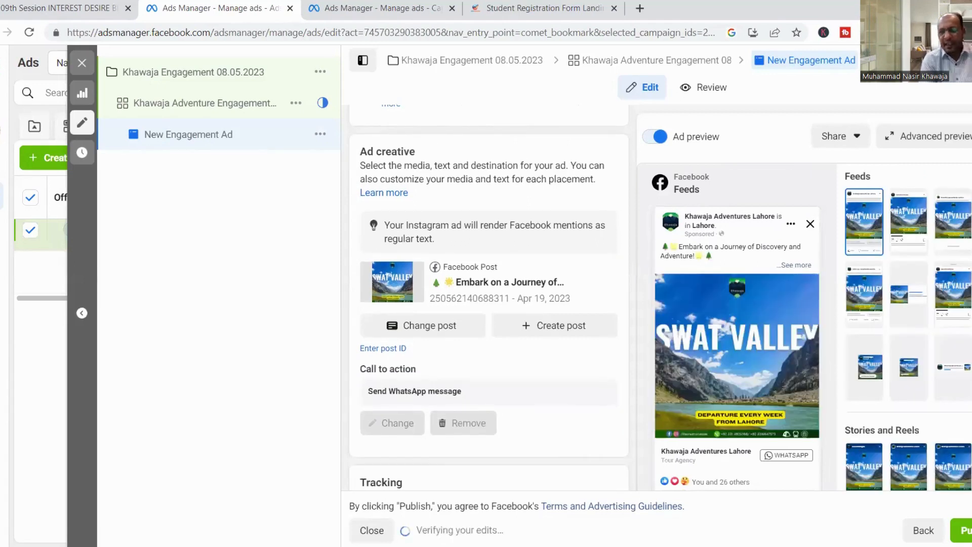
pyautogui.scroll(-1, 489, 298)
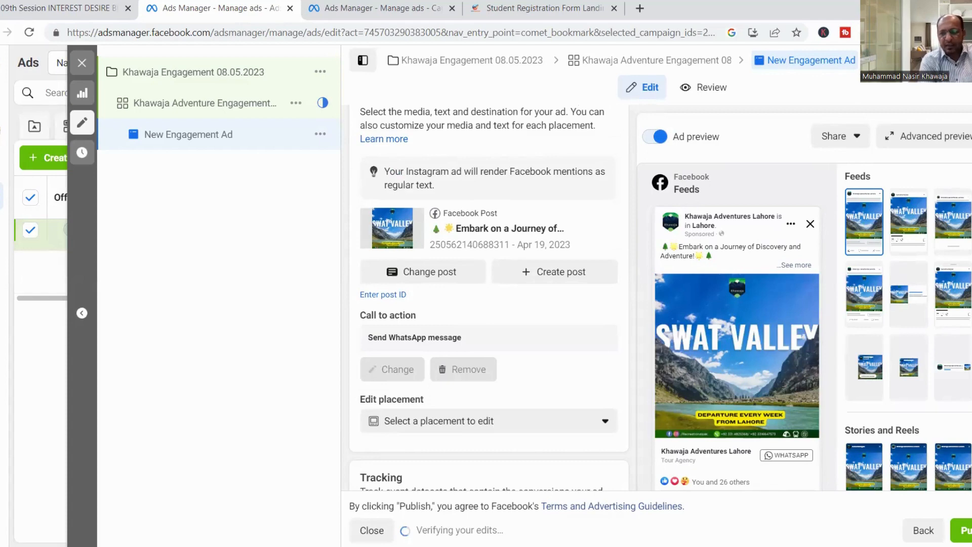
pyautogui.scroll(-5, 488, 304)
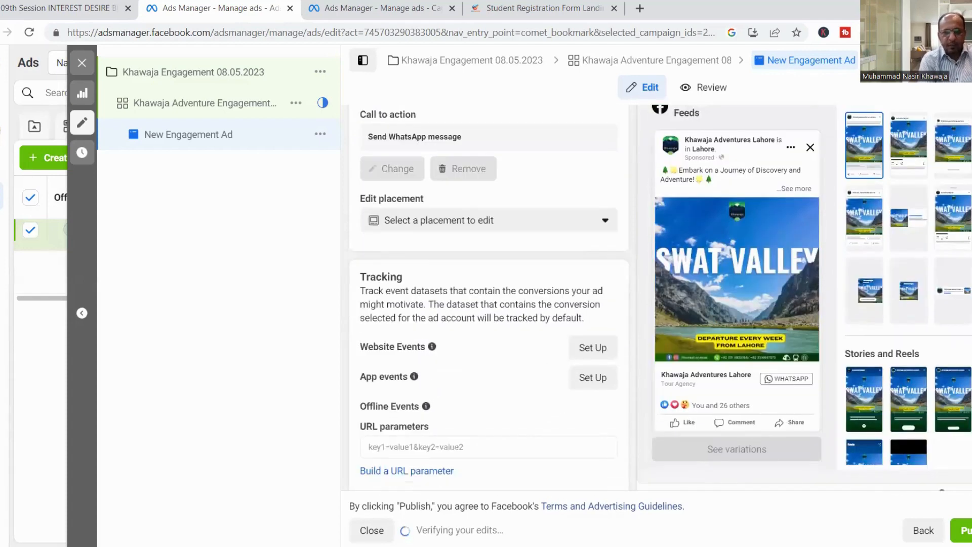
pyautogui.click(437, 433)
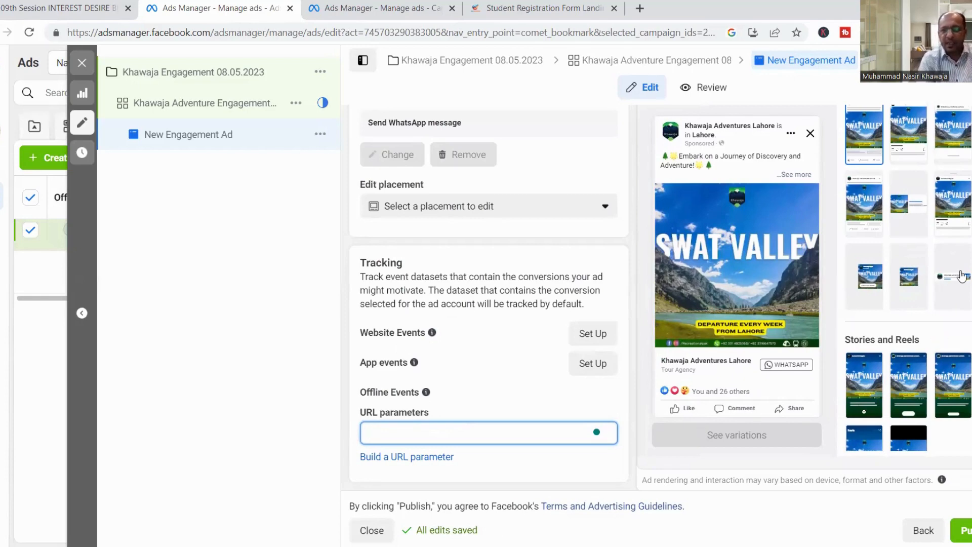
pyautogui.click(970, 217)
pyautogui.scroll(10, 661, 298)
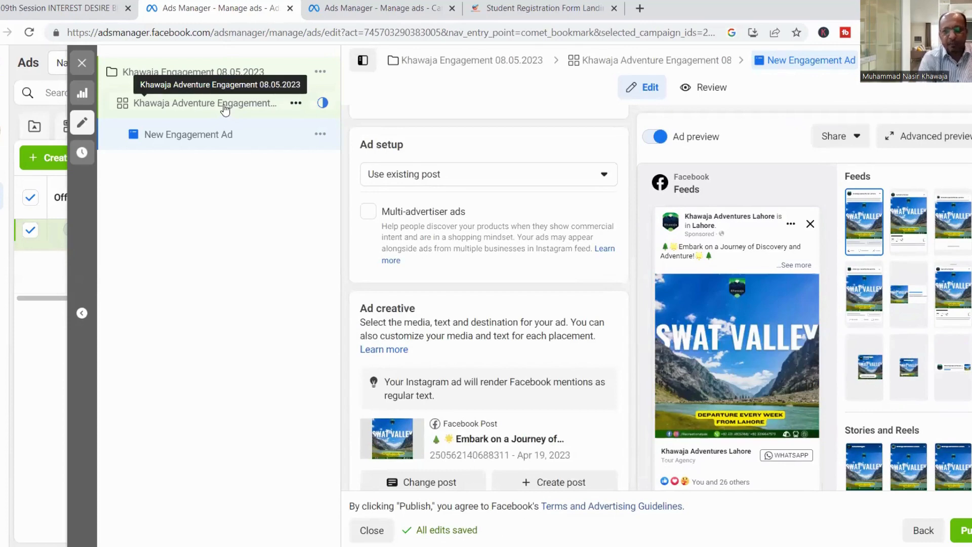
# Step: Set the Khawaja Adventure Engagement ad set's conversion location to On your ad with Post engagement as the engagement type, and proceed to the ad
pyautogui.click(225, 109)
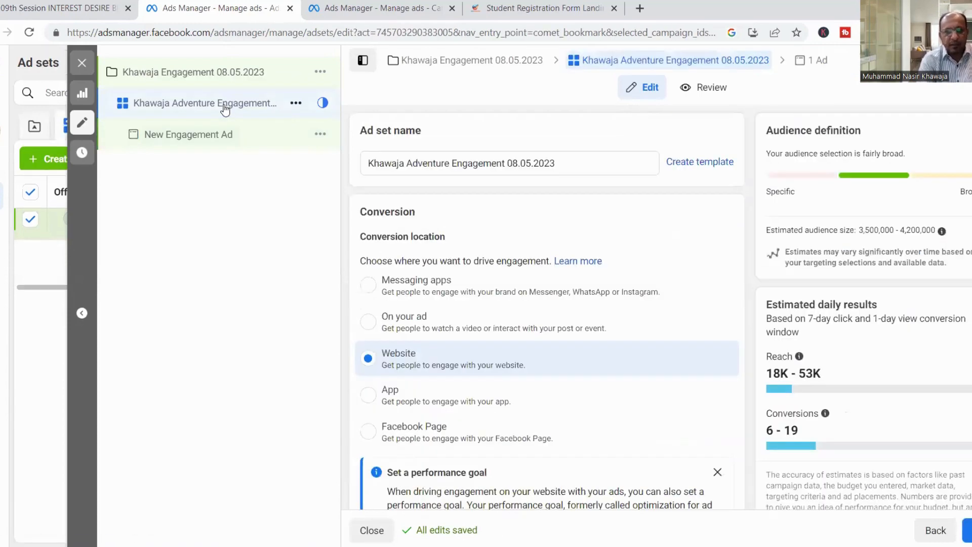
pyautogui.click(420, 332)
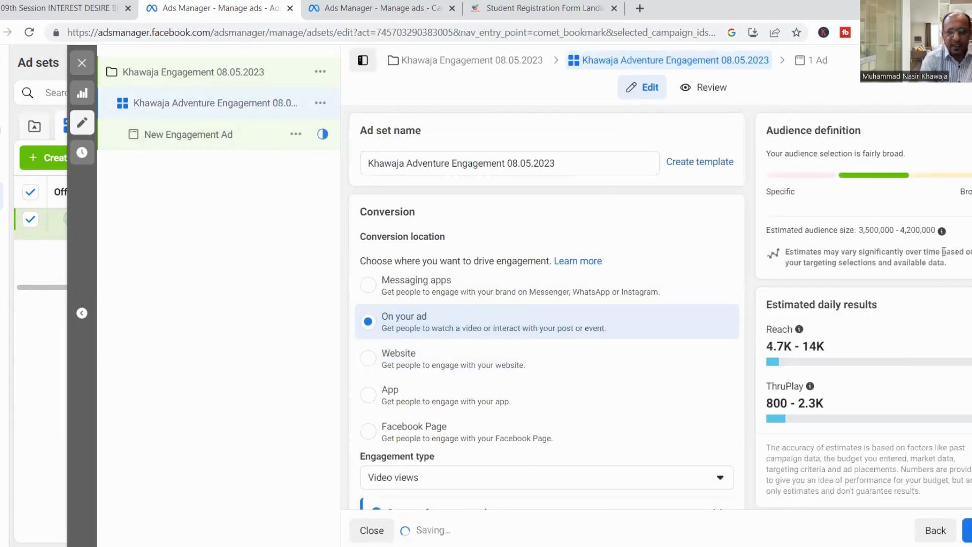
pyautogui.scroll(-3, 537, 310)
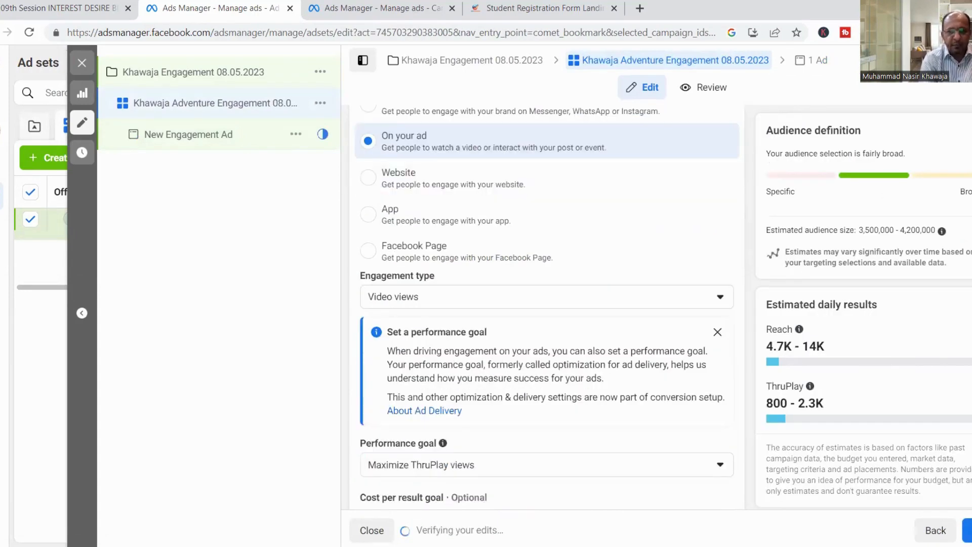
pyautogui.click(537, 310)
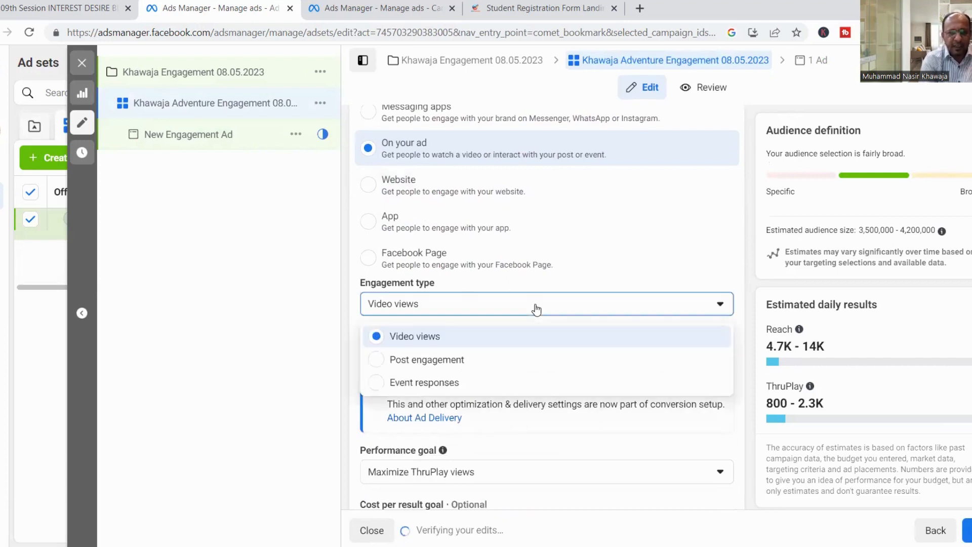
pyautogui.click(435, 364)
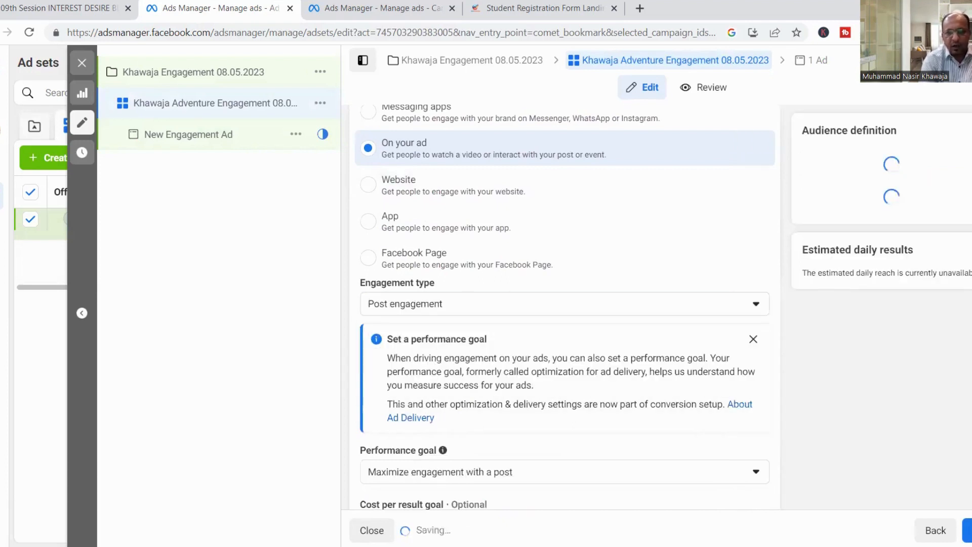
pyautogui.click(967, 530)
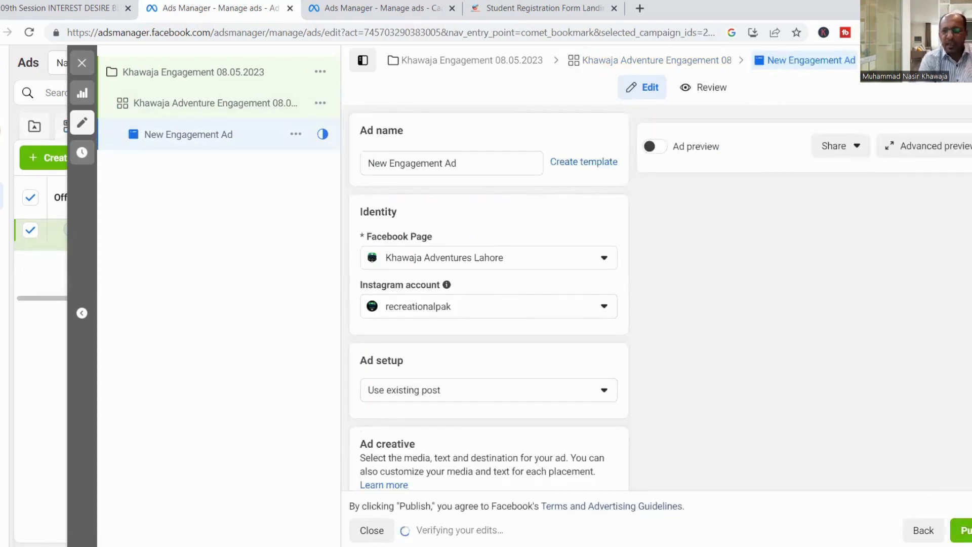
# Step: Keep Use existing post, select the Skardu Valley Facebook post of Apr 19, 2023 for the ad, and check its call to action and tracking sections
pyautogui.scroll(-3, 515, 259)
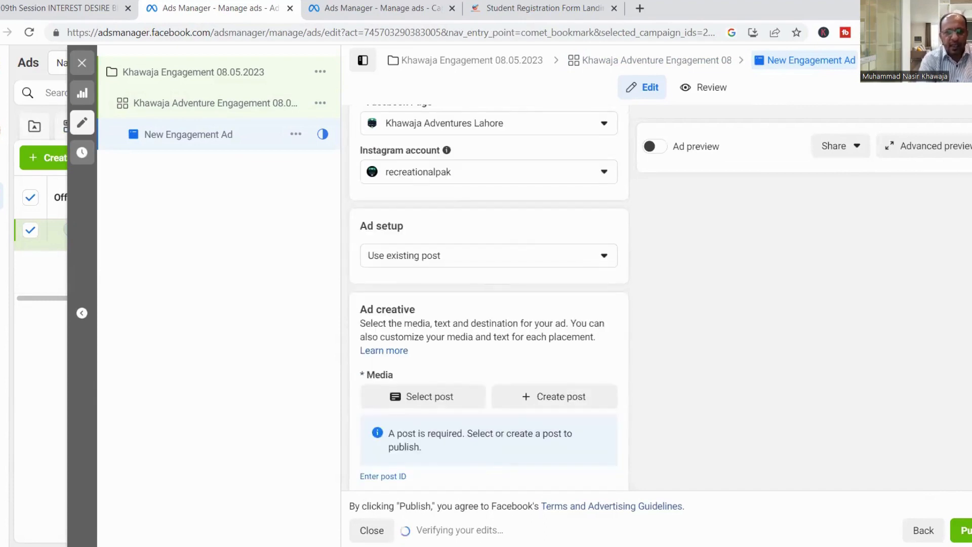
pyautogui.click(516, 257)
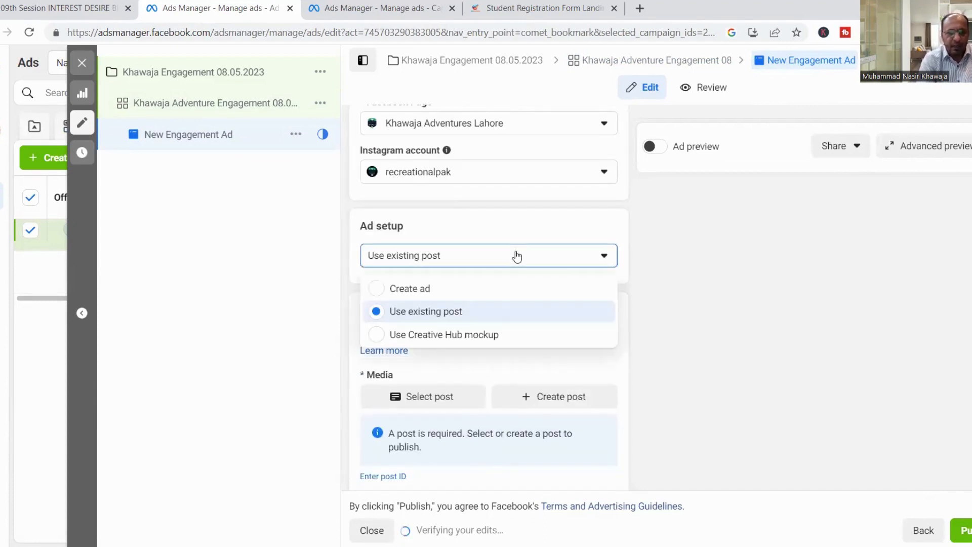
pyautogui.click(440, 312)
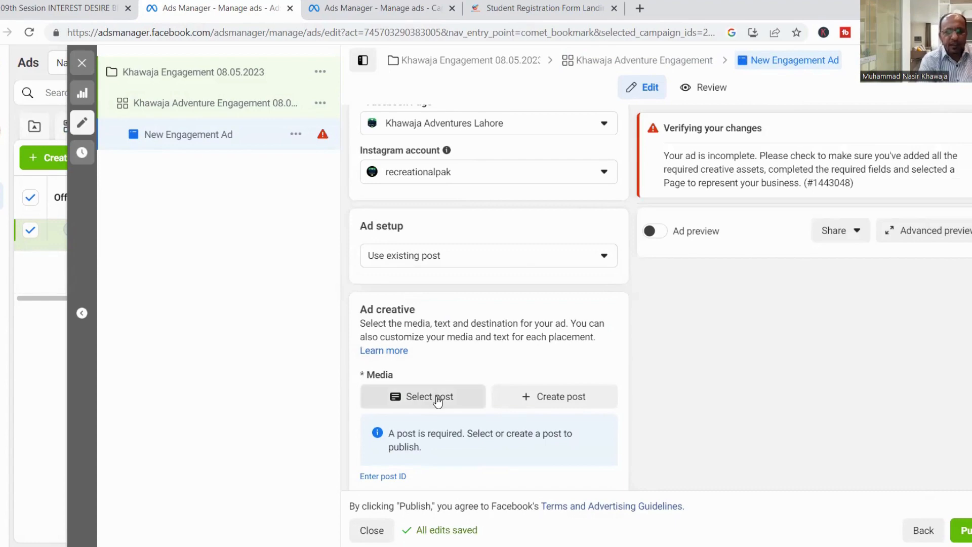
pyautogui.click(437, 401)
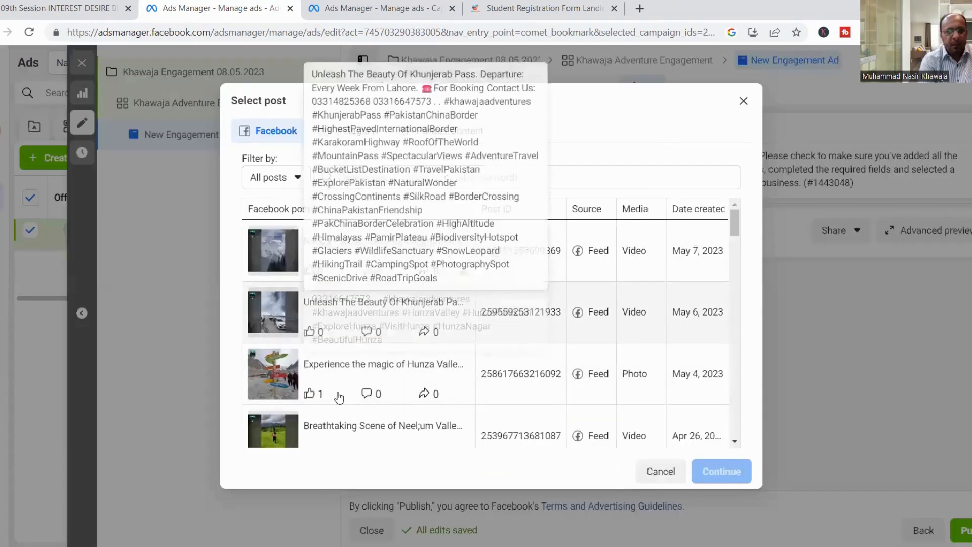
pyautogui.scroll(-3, 736, 247)
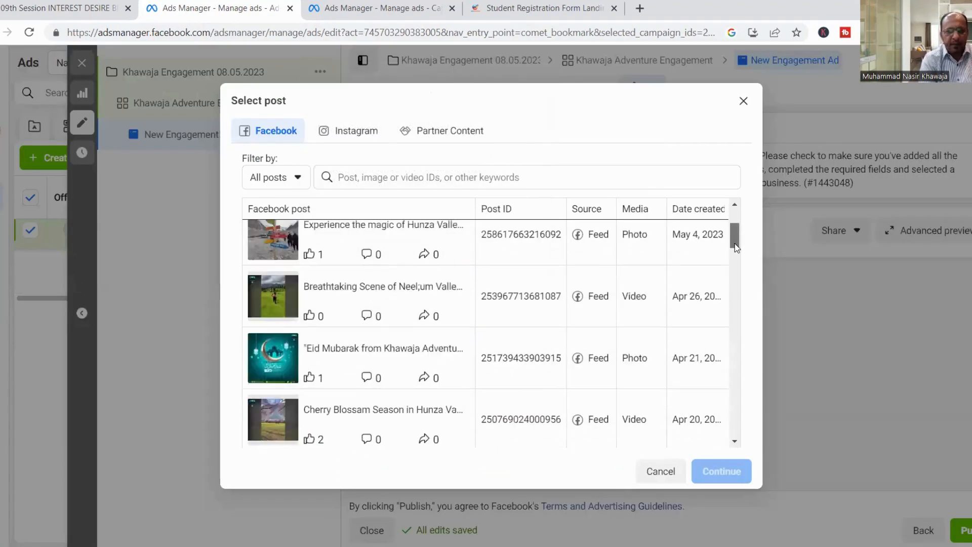
pyautogui.scroll(-5, 735, 247)
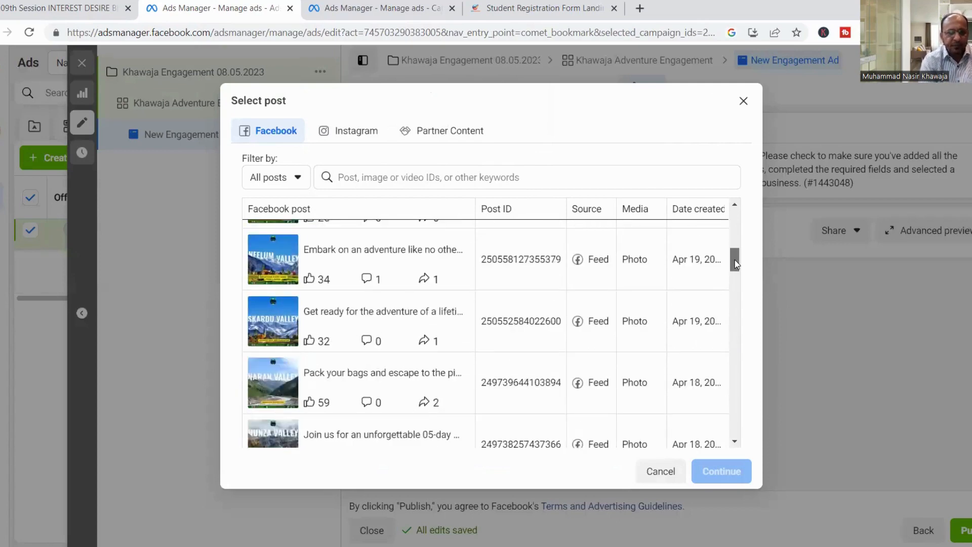
pyautogui.scroll(1, 735, 263)
pyautogui.click(356, 336)
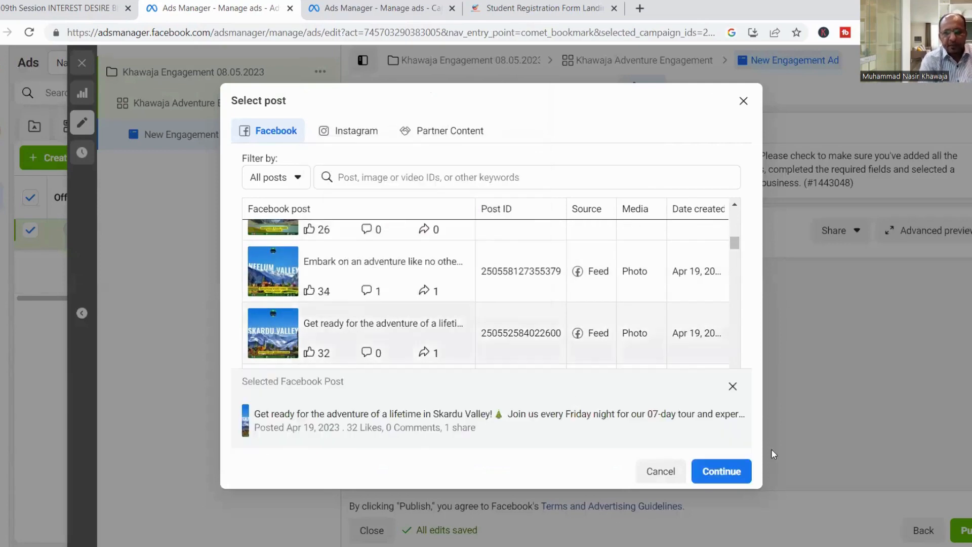
pyautogui.click(722, 471)
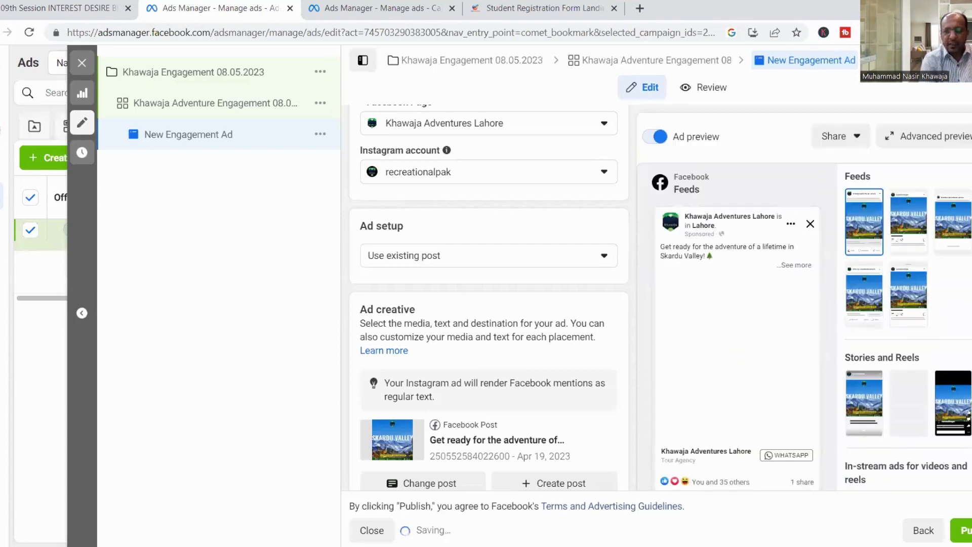
pyautogui.scroll(-3, 488, 324)
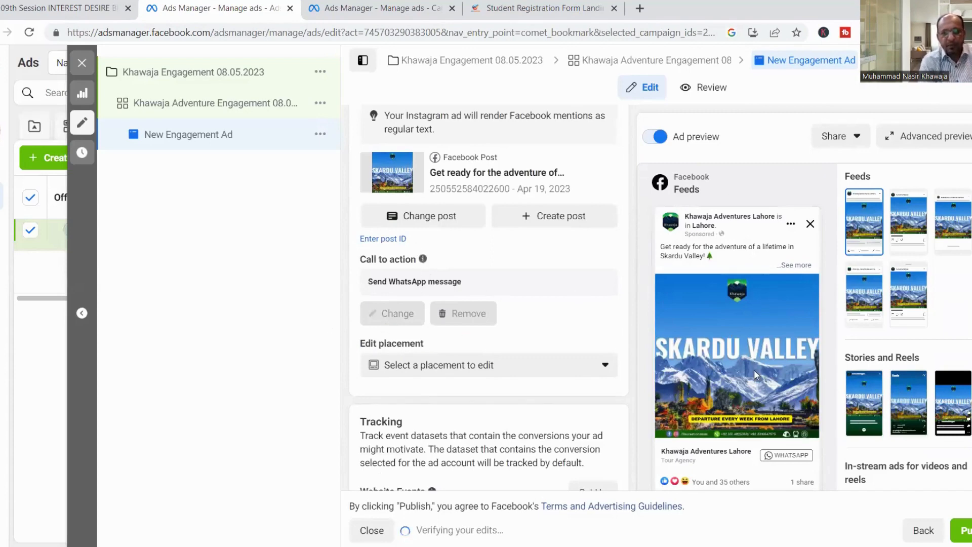
pyautogui.scroll(-3, 488, 299)
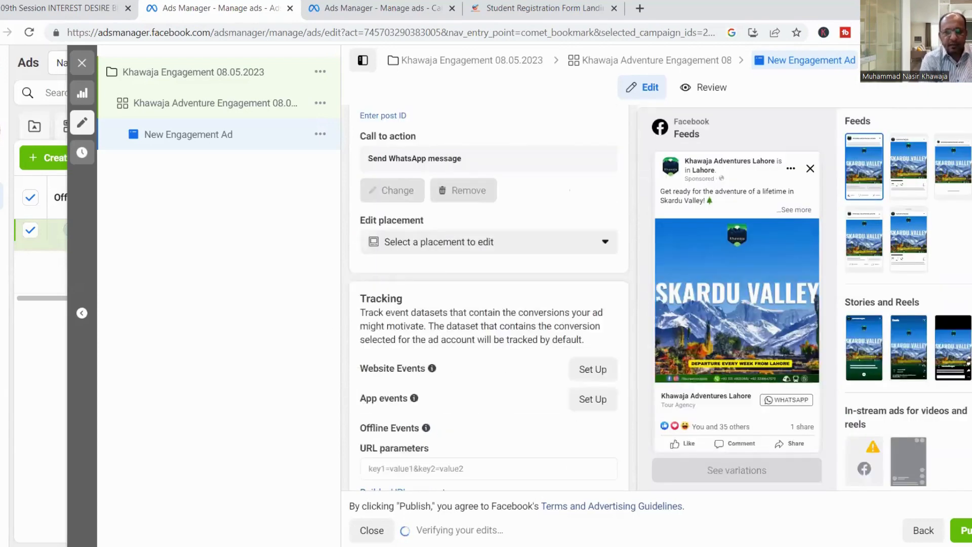
pyautogui.scroll(4, 488, 299)
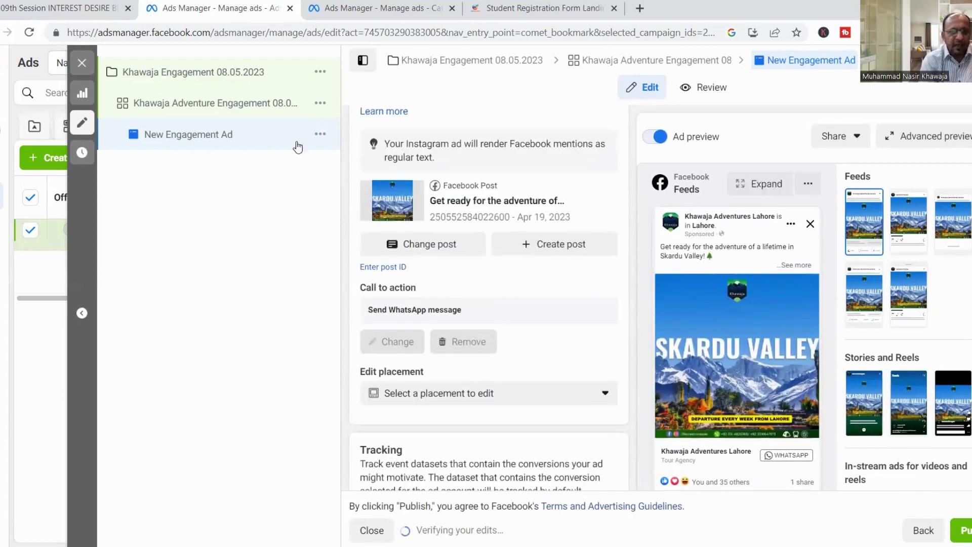
# Step: Set the Khawaja Adventure Engagement ad set's conversion location to Messaging apps, and proceed to the New Engagement Ad
pyautogui.click(250, 106)
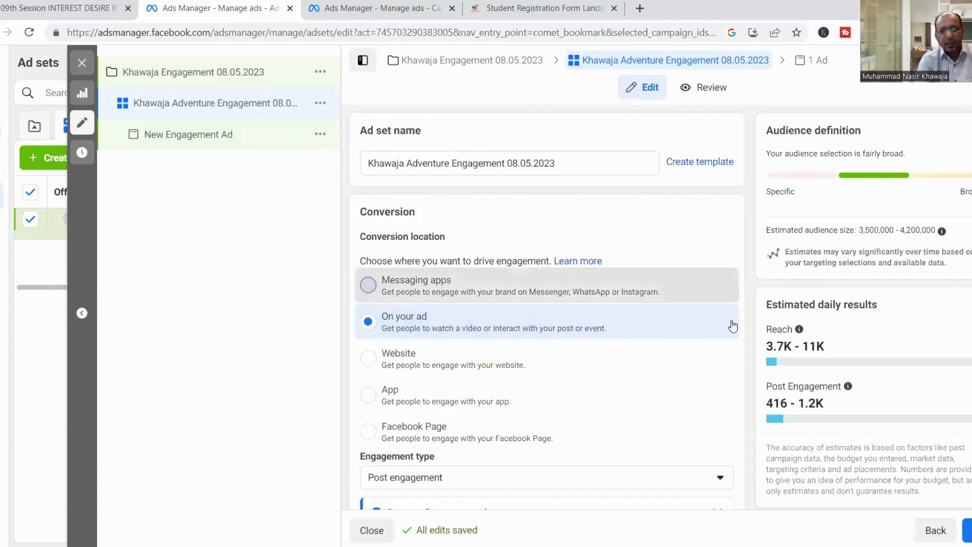
pyautogui.click(368, 285)
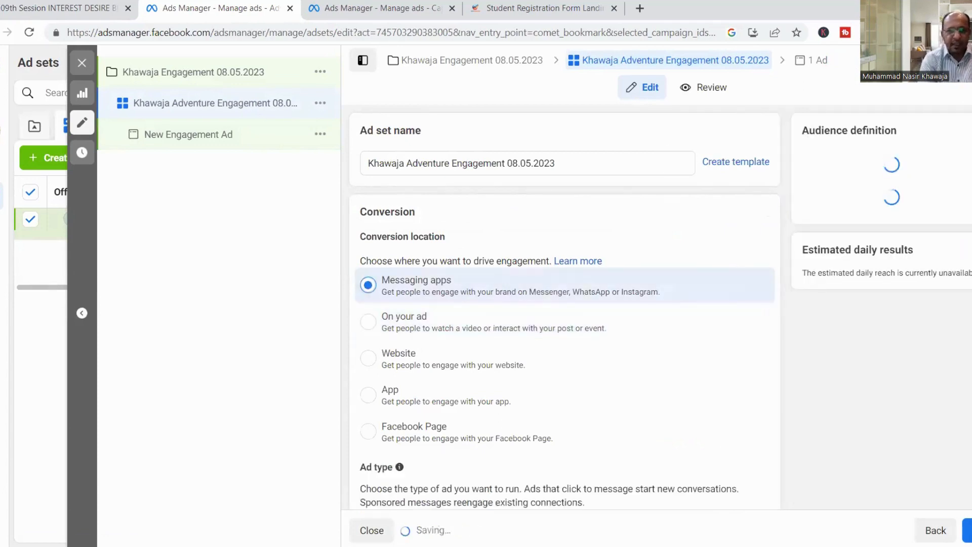
pyautogui.scroll(-1, 550, 309)
pyautogui.scroll(-7, 549, 309)
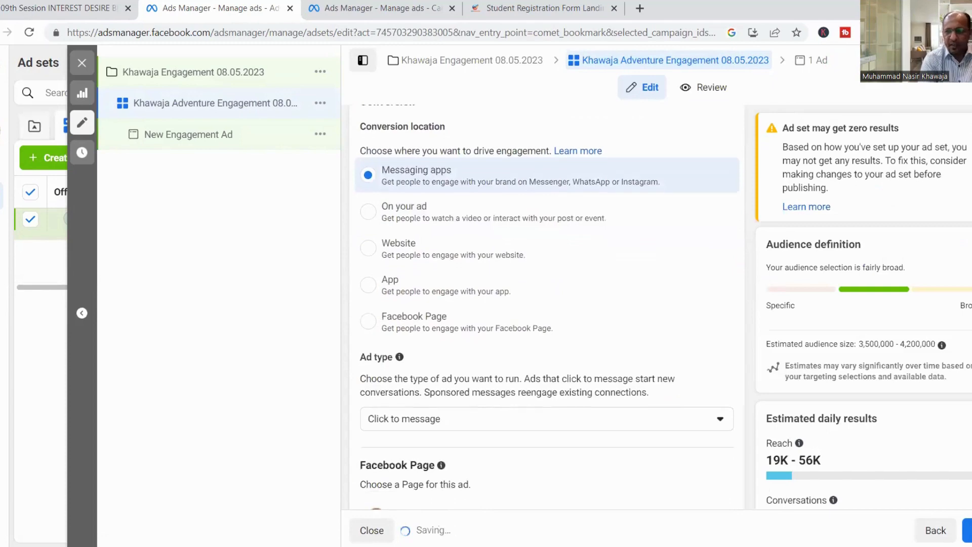
pyautogui.scroll(-1, 547, 321)
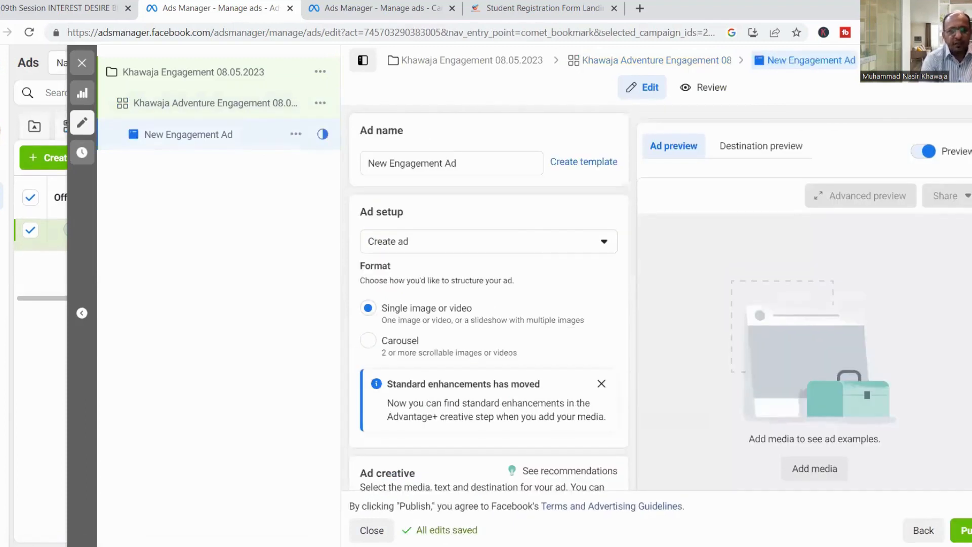
# Step: Check the New Engagement Ad's creative fields, and set its ad setup to Use existing post
pyautogui.scroll(-6, 489, 304)
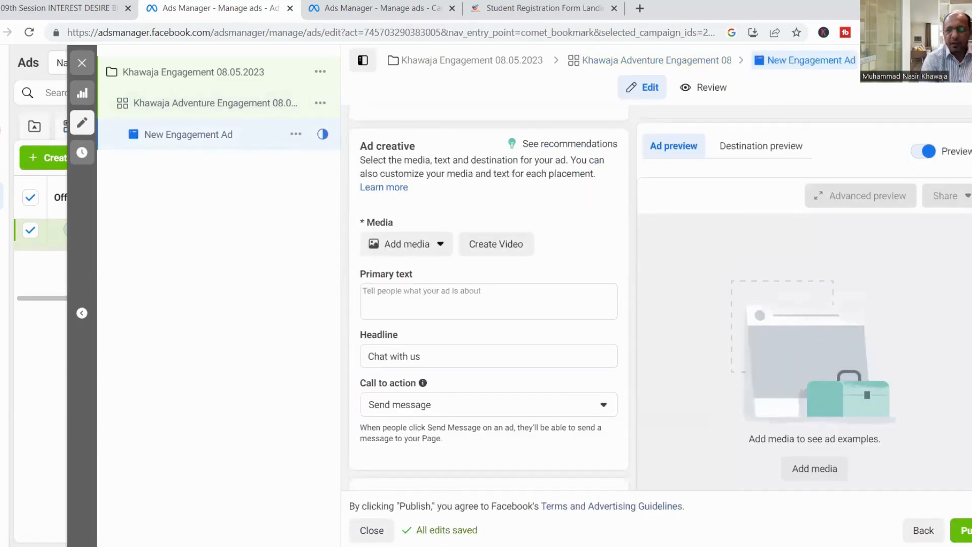
pyautogui.scroll(6, 488, 293)
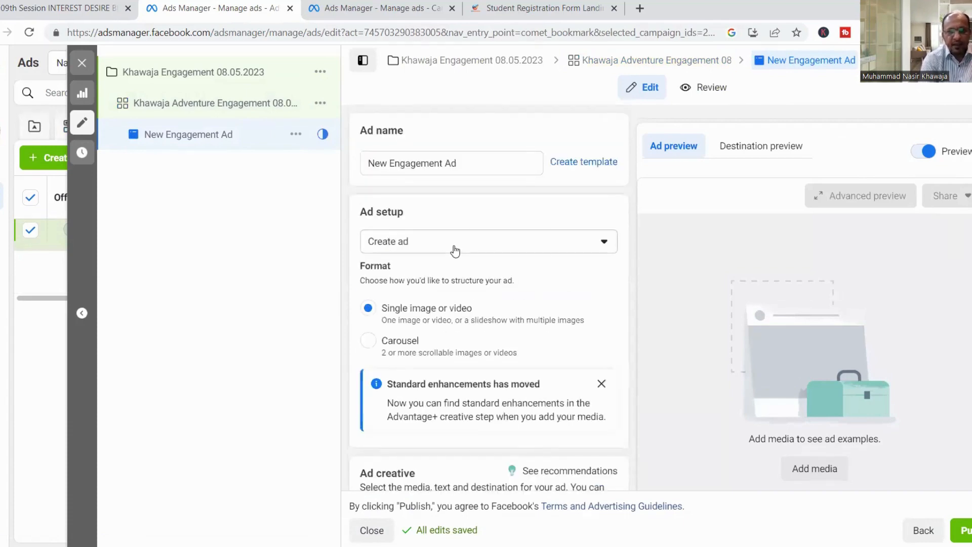
pyautogui.click(455, 251)
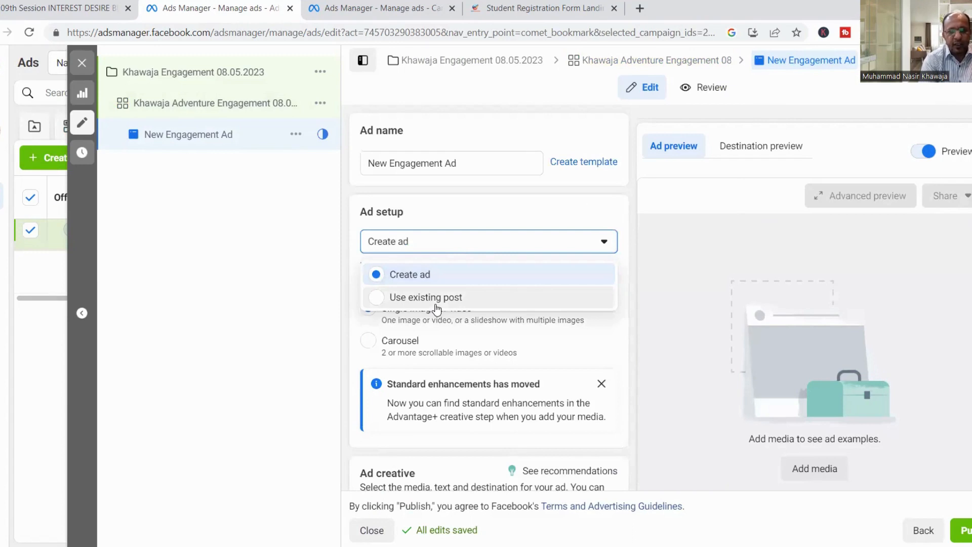
pyautogui.click(436, 301)
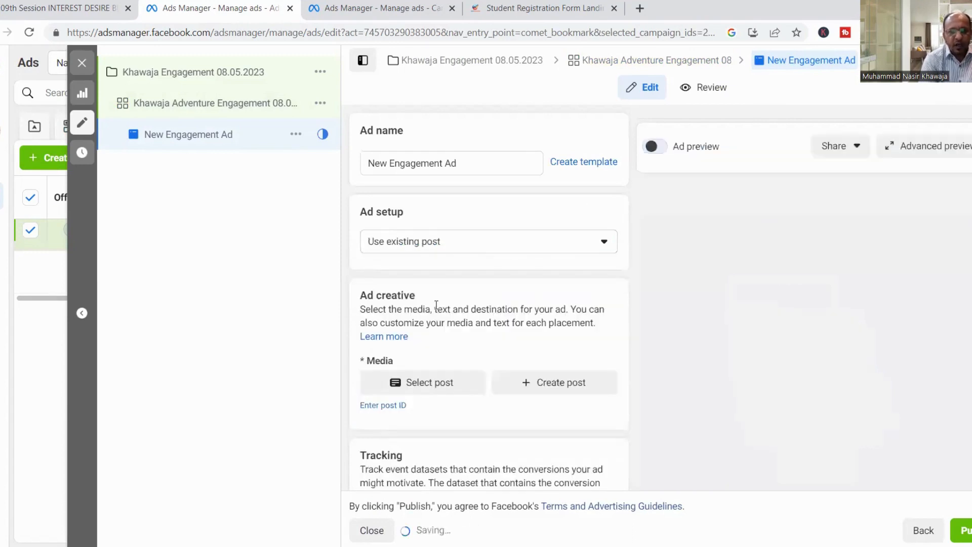
# Step: Switch the ad setup to Create ad to compare its format options, and return it to Use existing post
pyautogui.click(455, 250)
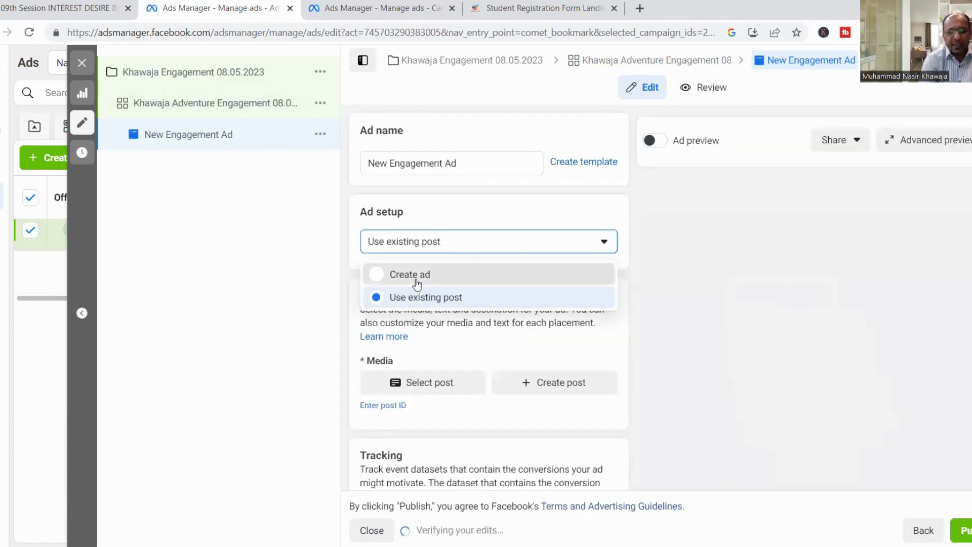
pyautogui.click(417, 275)
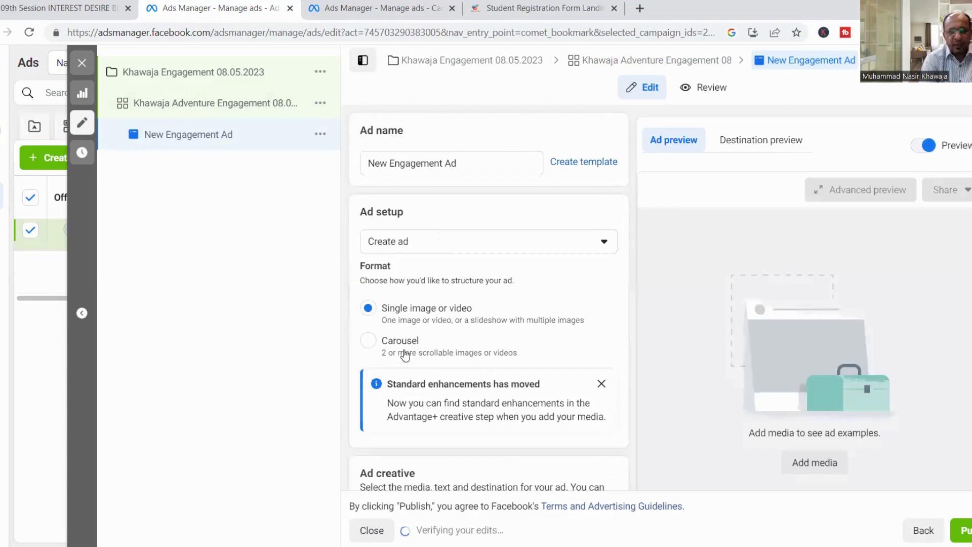
pyautogui.click(396, 242)
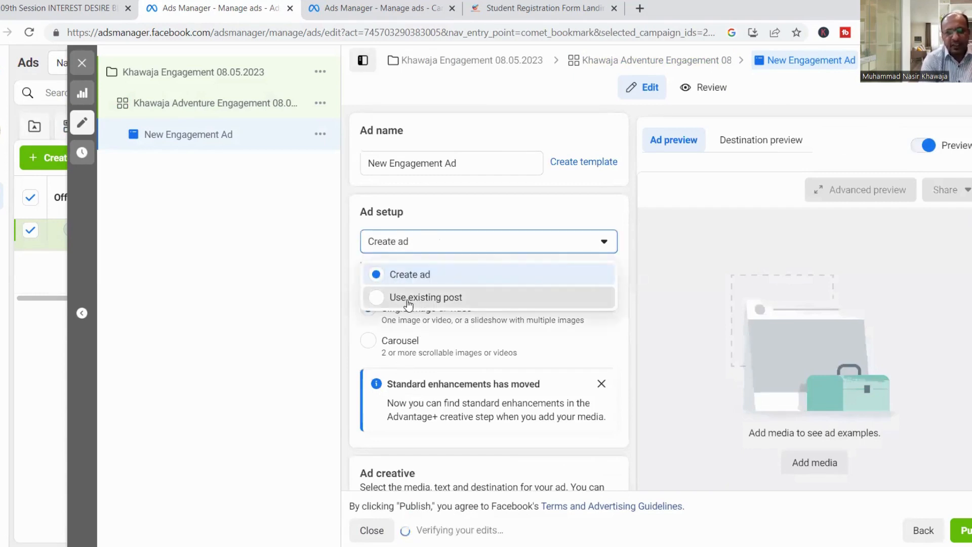
pyautogui.click(399, 296)
# Step: Examine which Facebook posts are offered for the ad, close the post selection unchanged, and check the tracking section
pyautogui.click(443, 393)
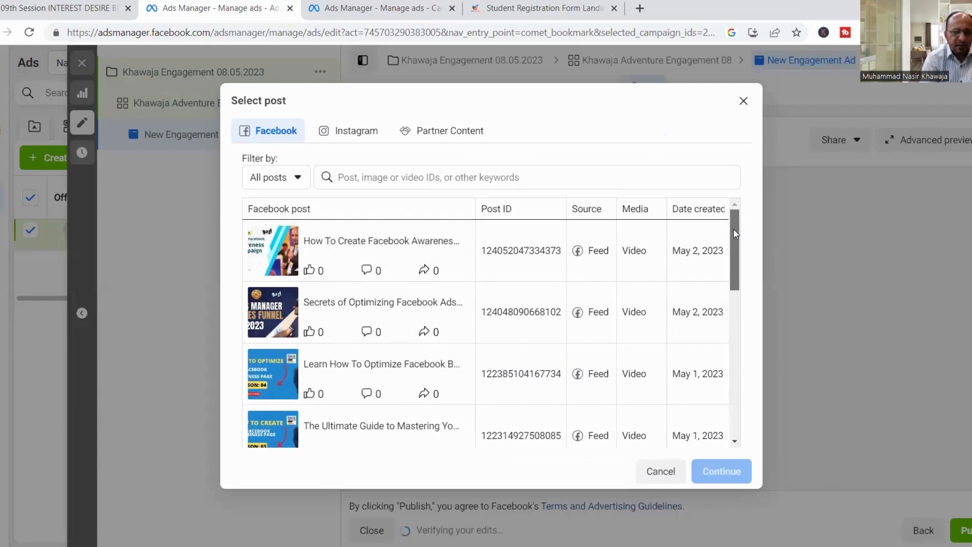
pyautogui.click(744, 102)
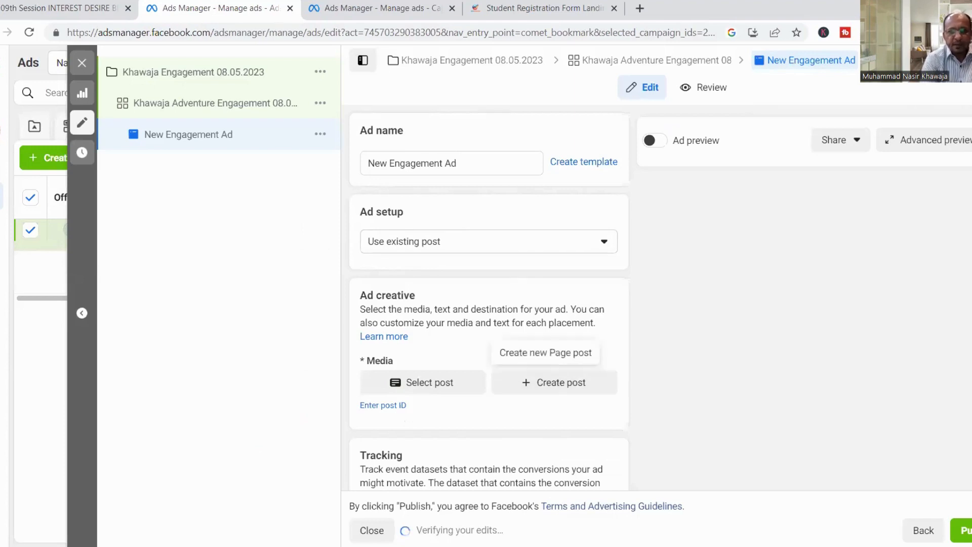
pyautogui.scroll(-1, 505, 383)
pyautogui.scroll(-4, 489, 303)
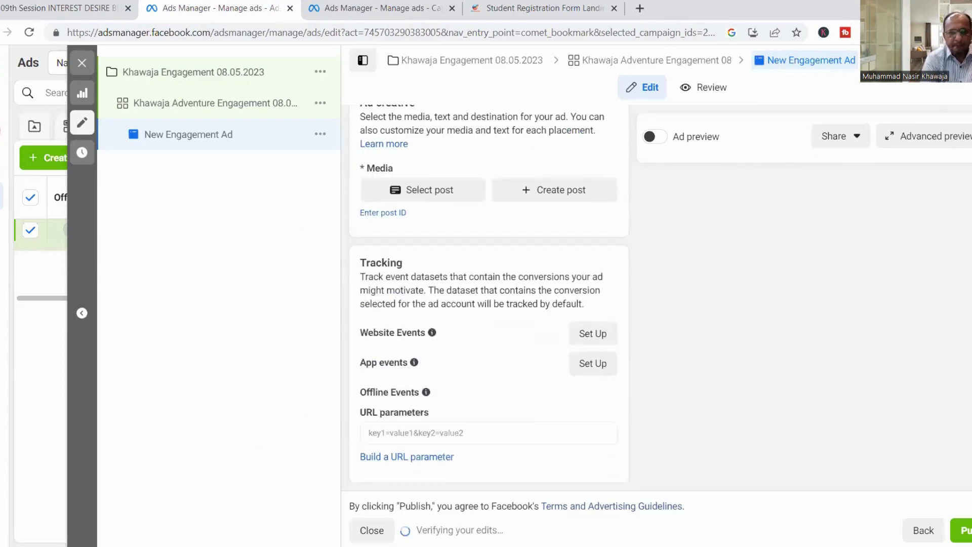
pyautogui.scroll(5, 488, 304)
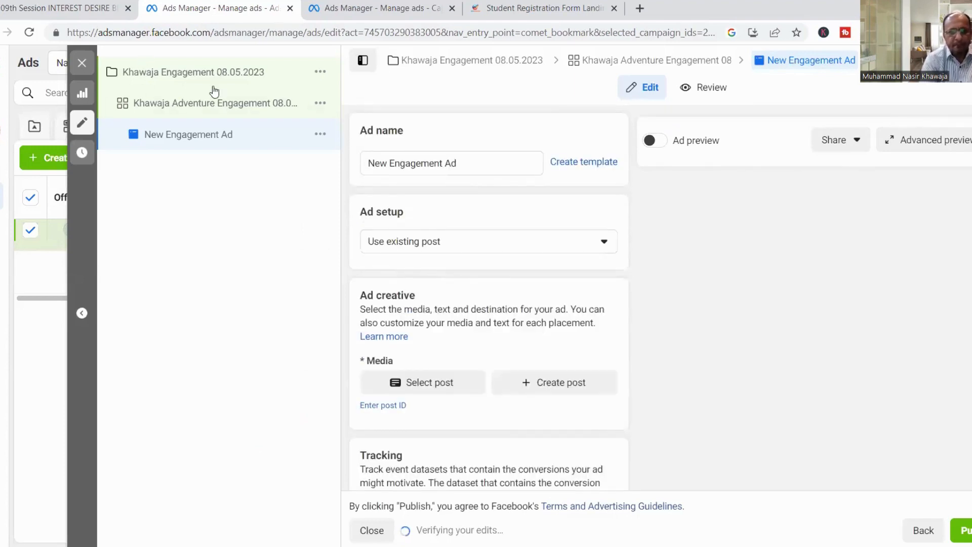
# Step: Compare the Instagram and Facebook posts offered for the ad, and close the selection without choosing one
pyautogui.click(433, 387)
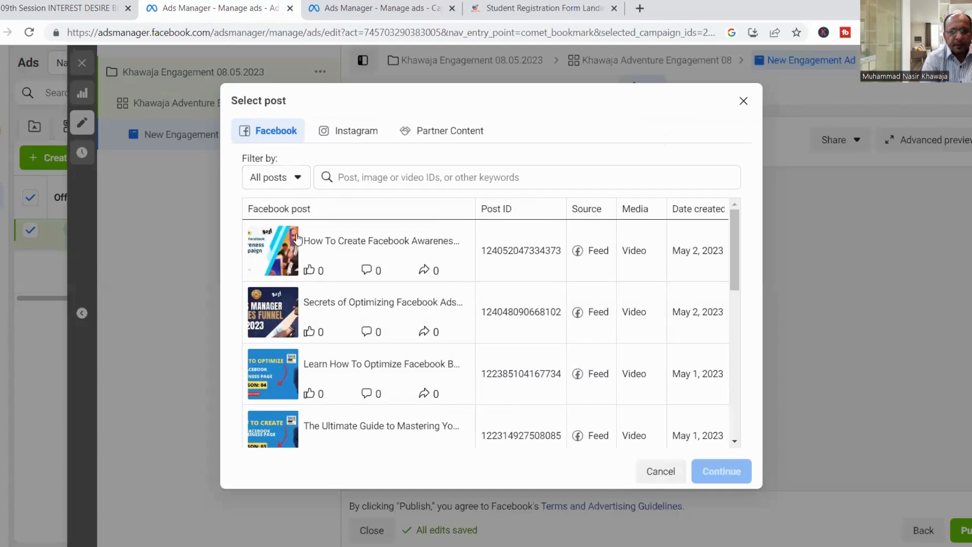
pyautogui.click(355, 131)
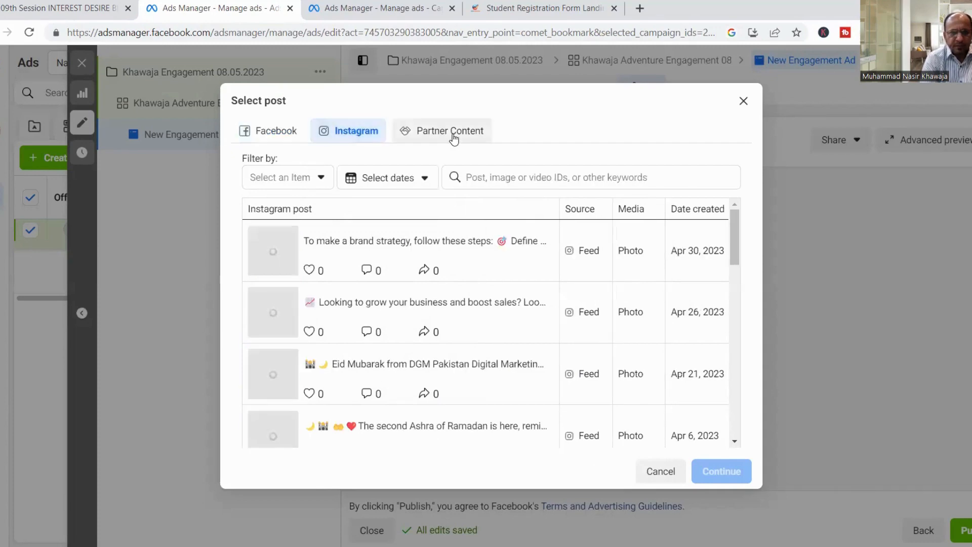
pyautogui.click(276, 131)
pyautogui.click(742, 102)
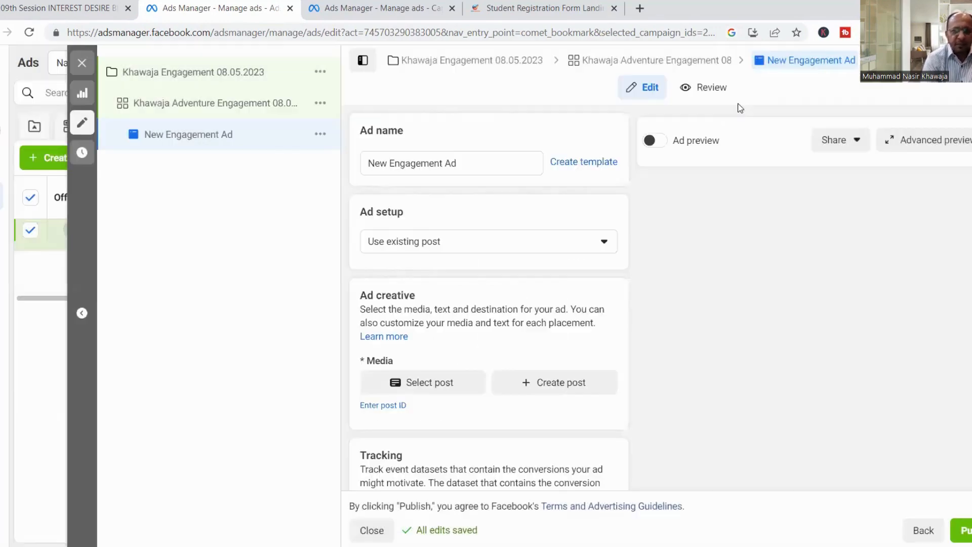
pyautogui.scroll(-3, 488, 298)
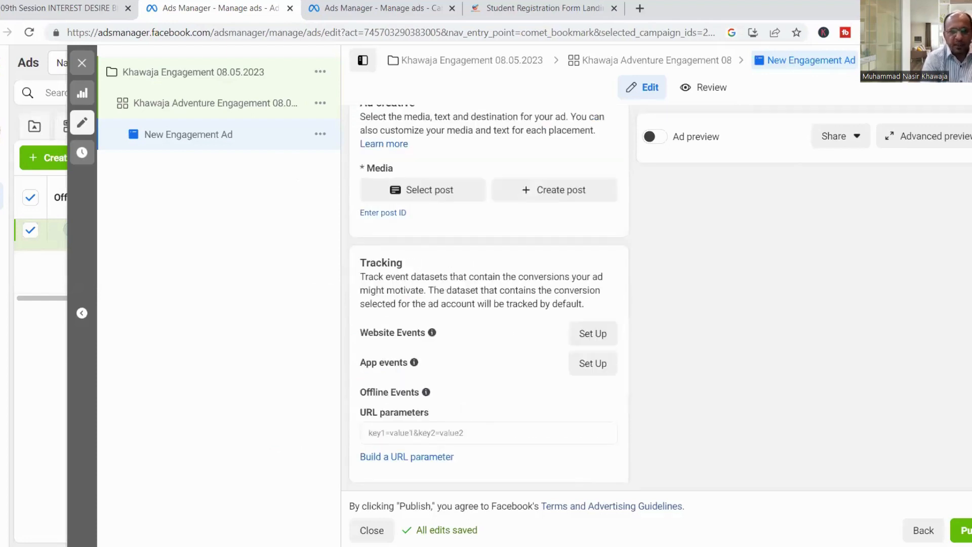
pyautogui.scroll(3, 488, 299)
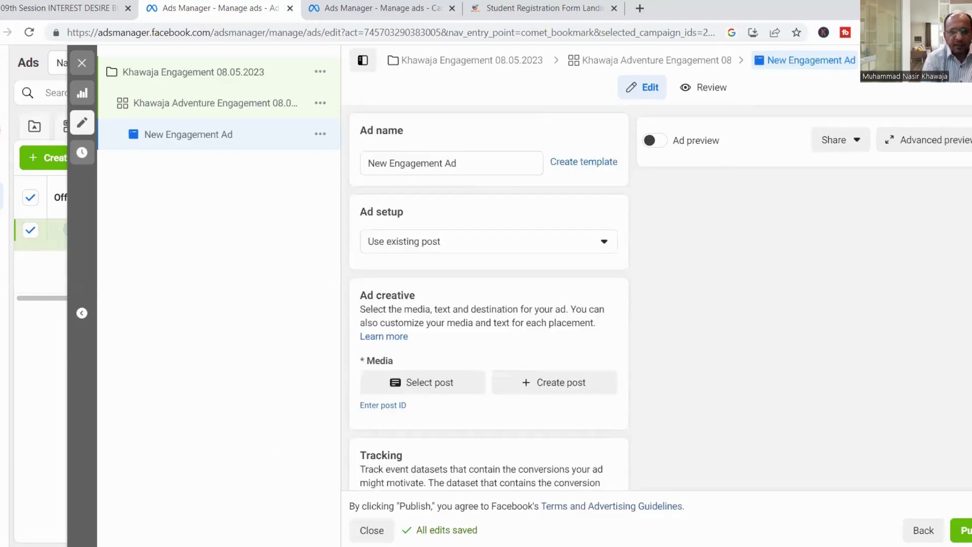
# Step: Change the Khawaja Adventure Engagement ad set's Facebook Page to Khawaja Adventures Lahore, and return to the New Engagement Ad
pyautogui.click(199, 104)
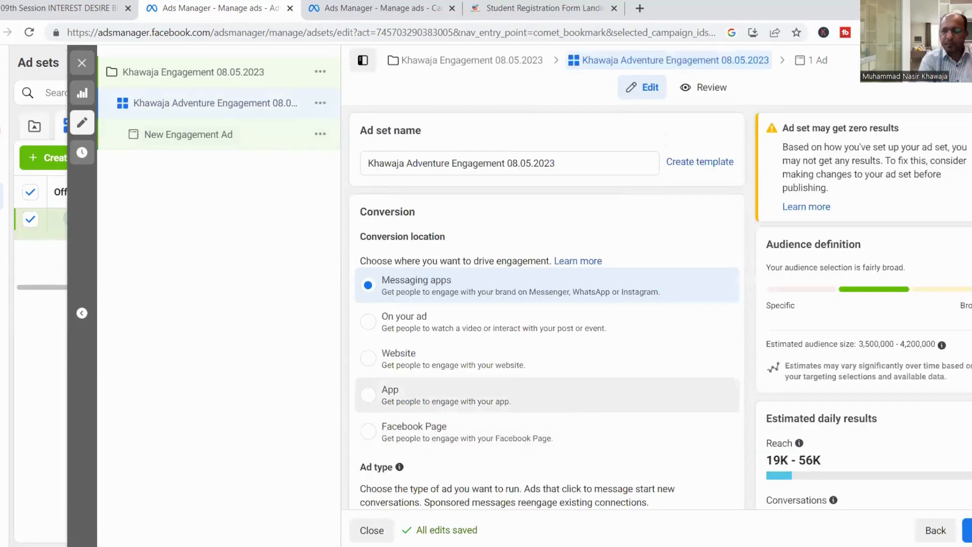
pyautogui.scroll(-10, 547, 307)
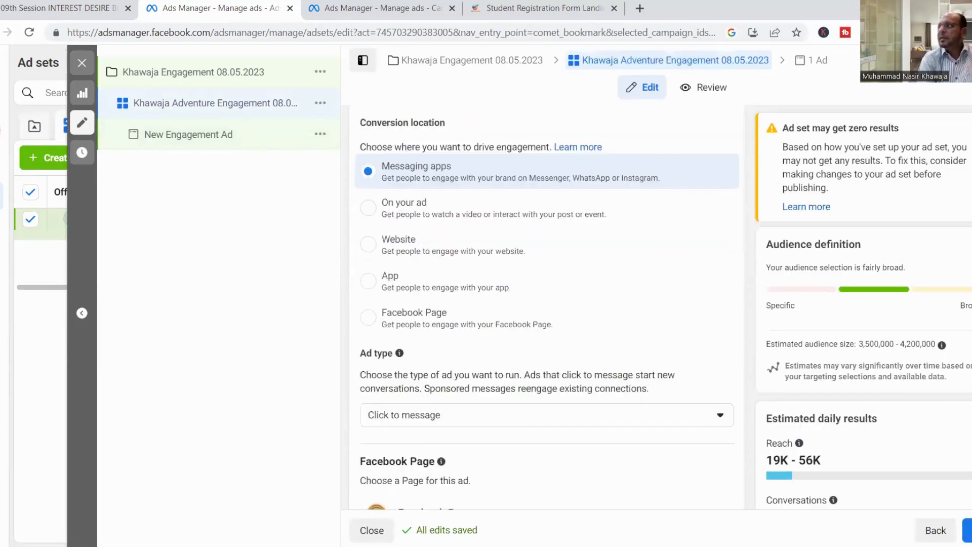
pyautogui.scroll(2, 547, 307)
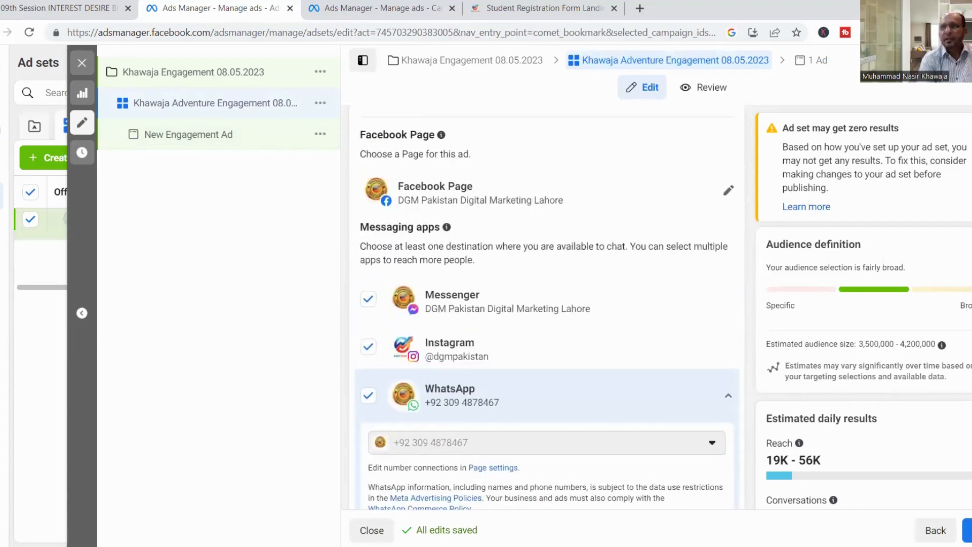
pyautogui.scroll(-1, 547, 307)
pyautogui.scroll(1, 548, 307)
pyautogui.scroll(-1, 548, 307)
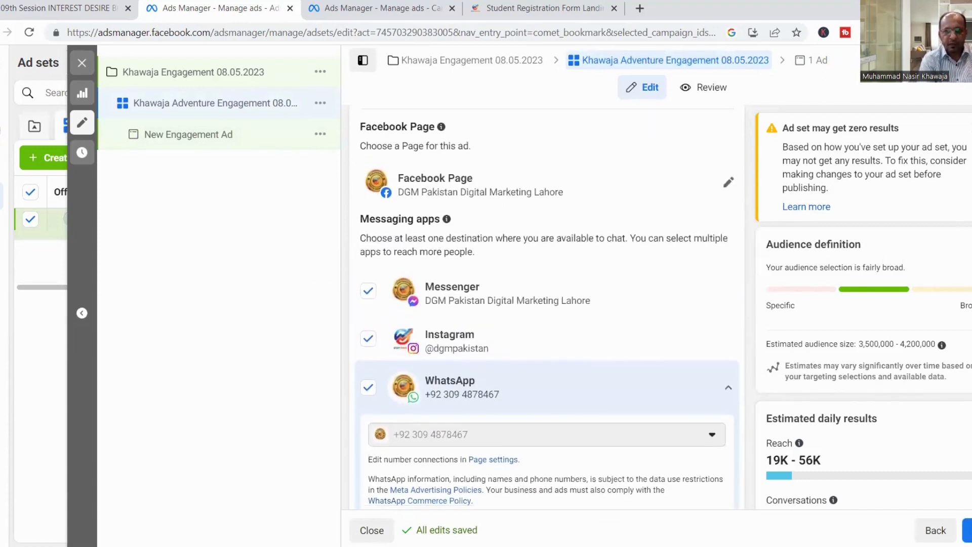
pyautogui.click(727, 189)
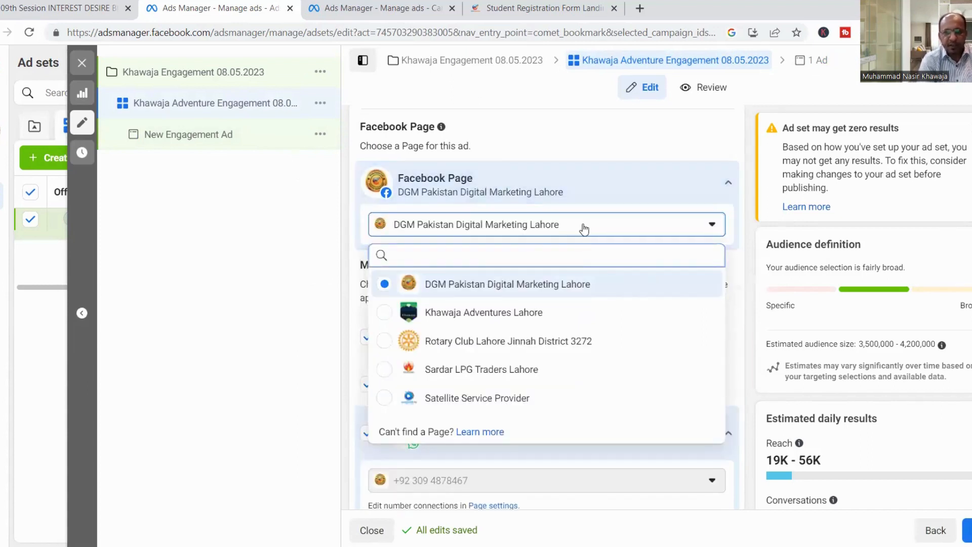
pyautogui.click(584, 229)
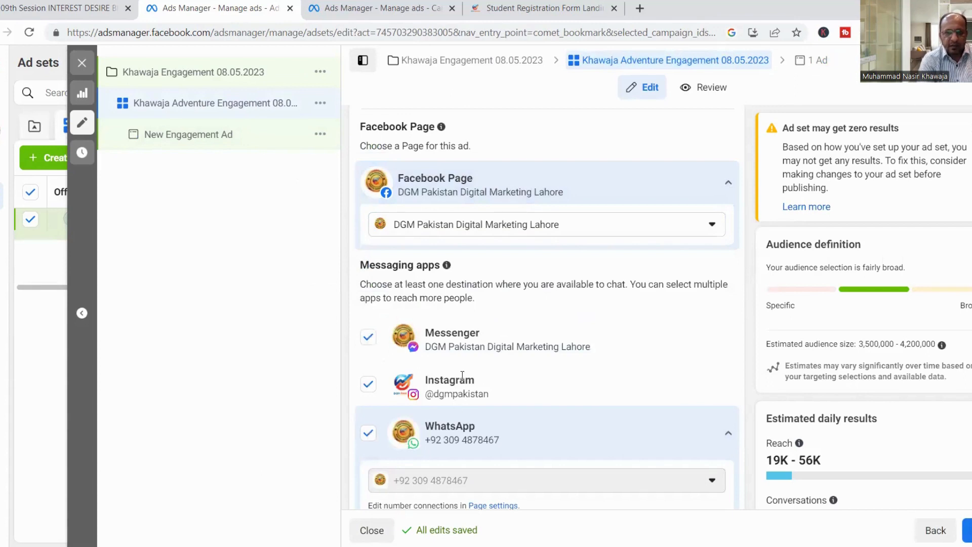
pyautogui.click(525, 229)
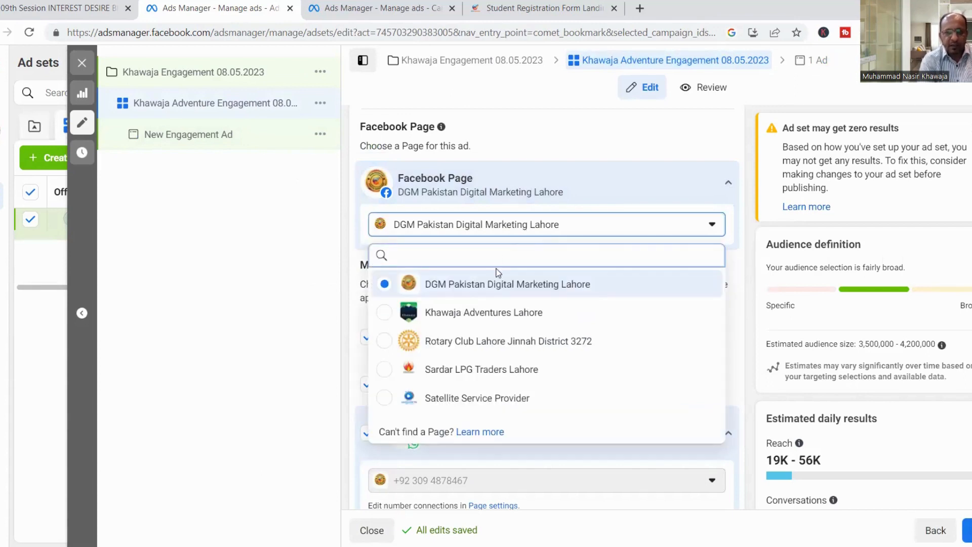
pyautogui.click(500, 317)
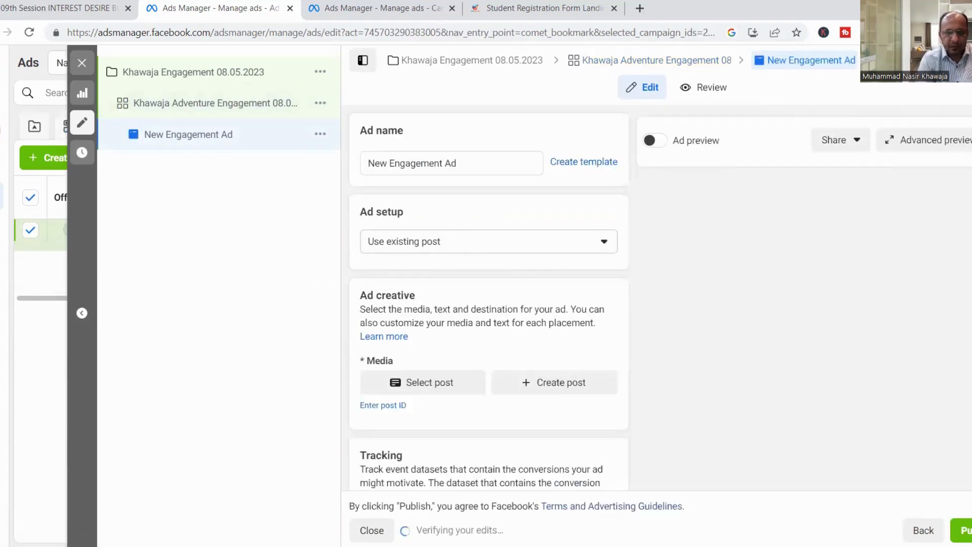
# Step: Select the Hunza Valley Facebook post of Apr 18, 2023 as the existing post for the ad
pyautogui.scroll(-2, 489, 304)
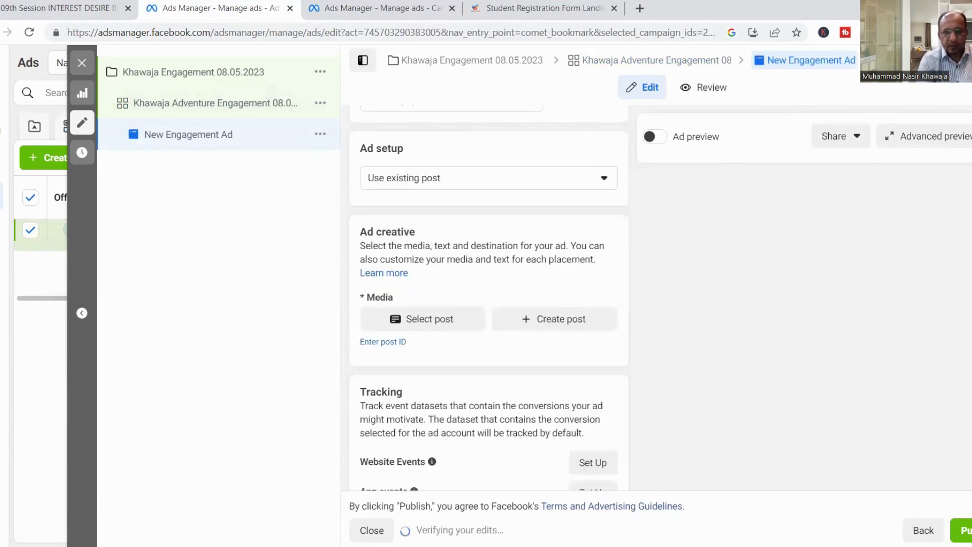
pyautogui.click(441, 318)
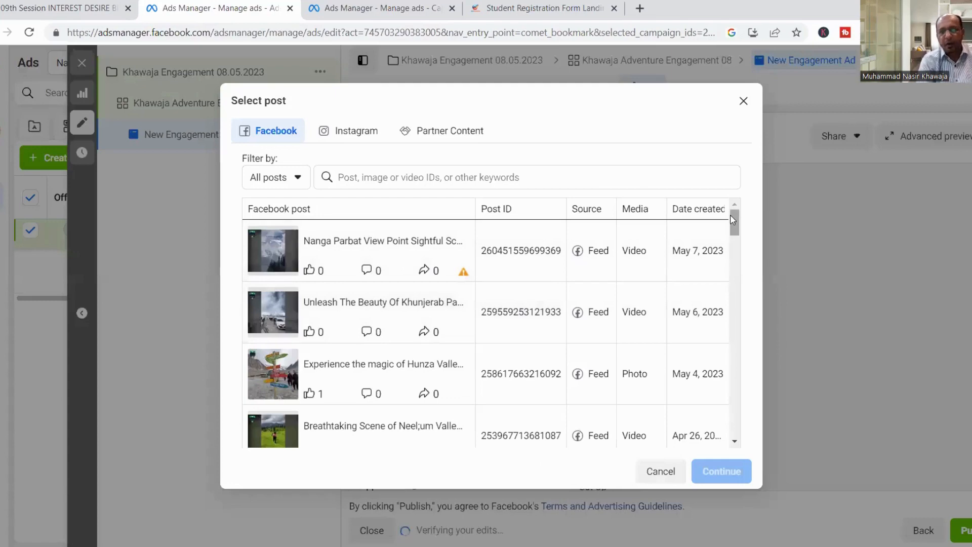
pyautogui.moveTo(735, 227); pyautogui.dragTo(734, 253)
pyautogui.scroll(-1, 734, 251)
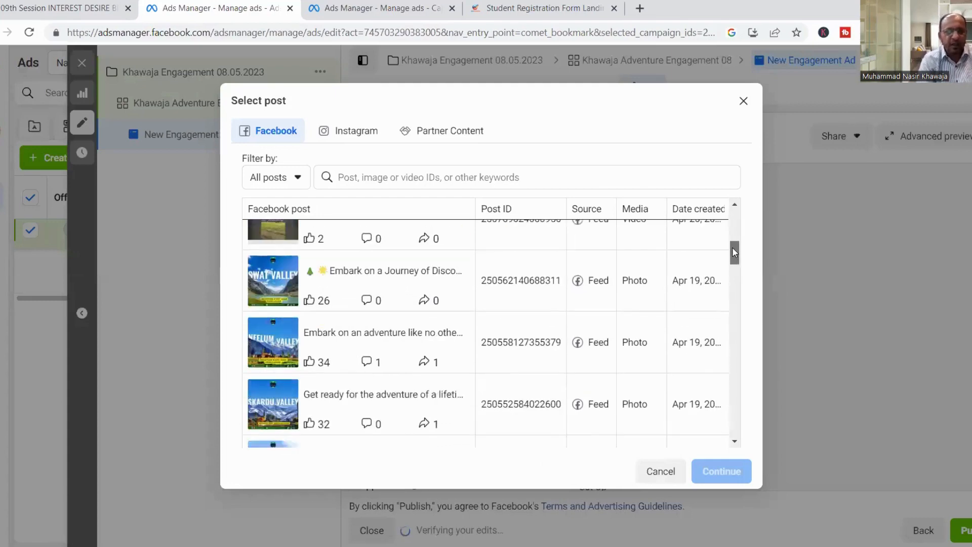
pyautogui.scroll(-5, 735, 280)
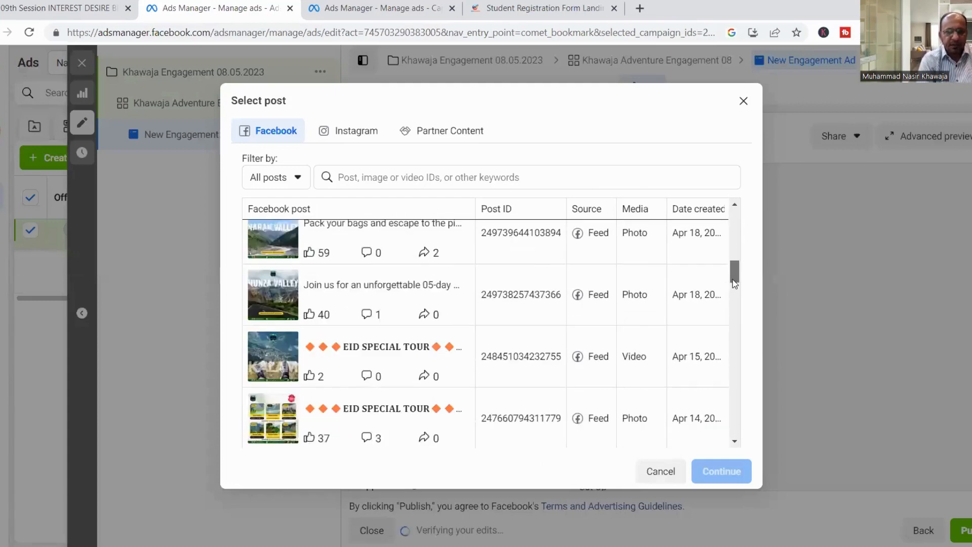
pyautogui.scroll(3, 734, 267)
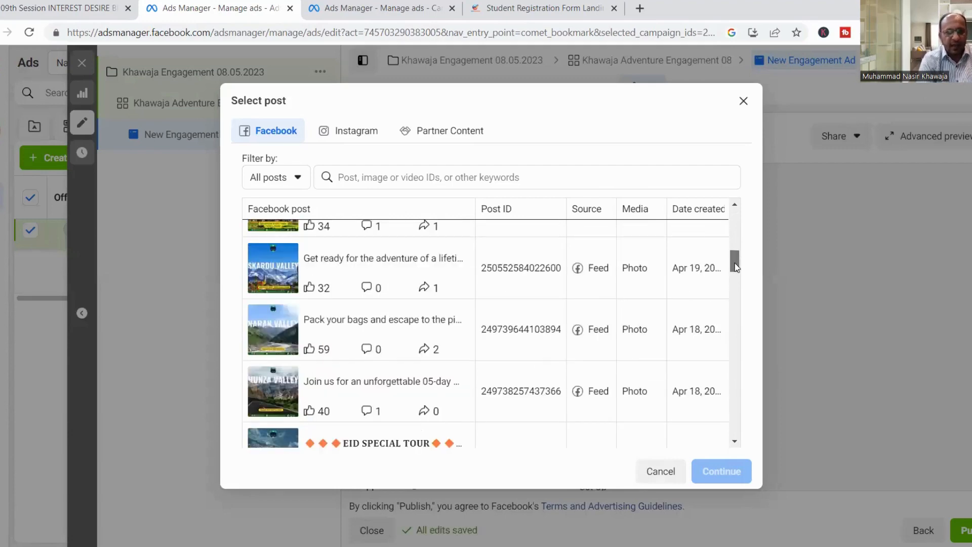
pyautogui.click(359, 373)
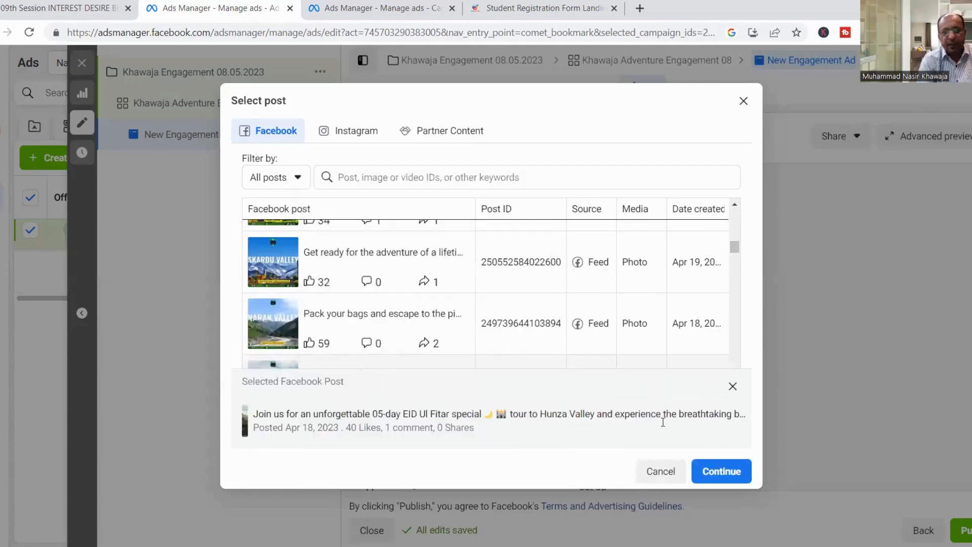
pyautogui.click(722, 471)
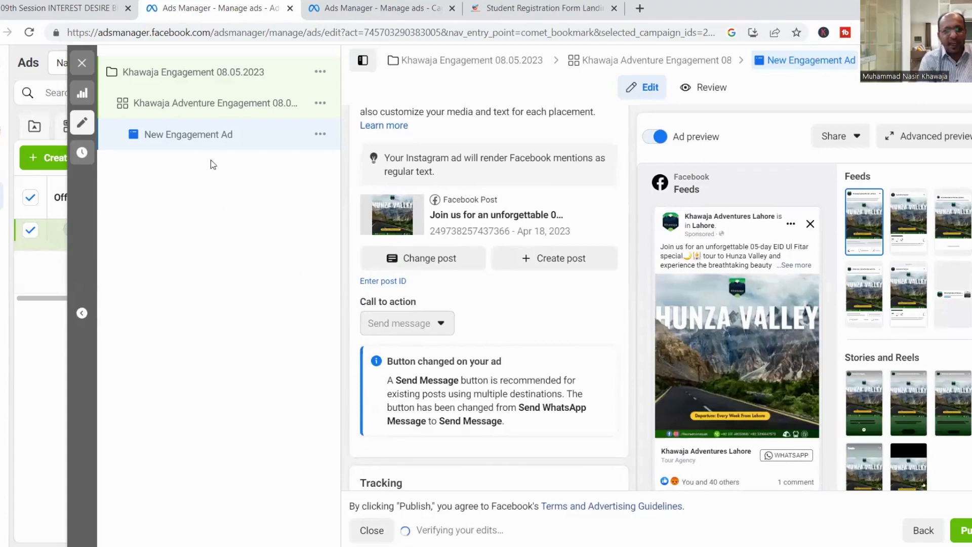
# Step: Check the Facebook Page and messaging app destinations in the Khawaja Adventure Engagement ad set, comparing them with the New Engagement Ad
pyautogui.click(202, 115)
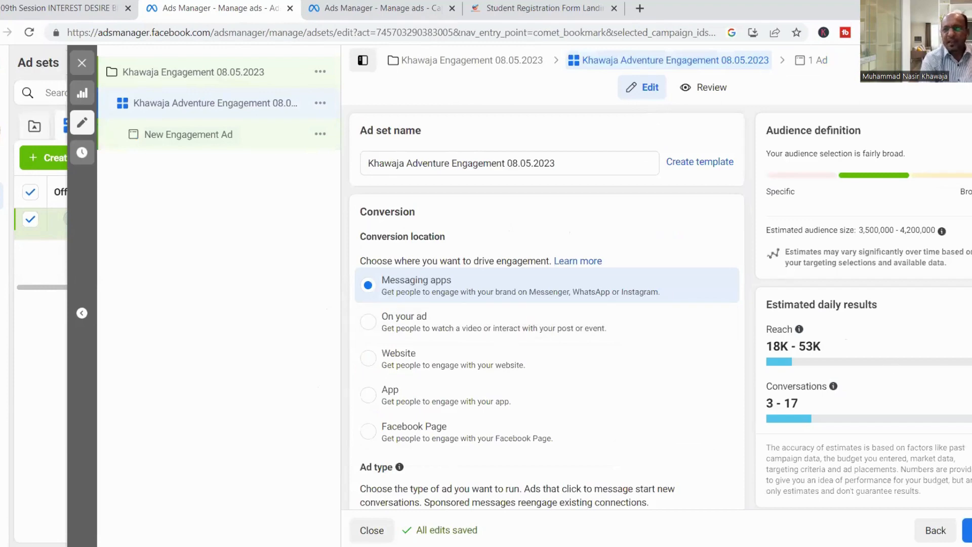
pyautogui.scroll(-8, 547, 304)
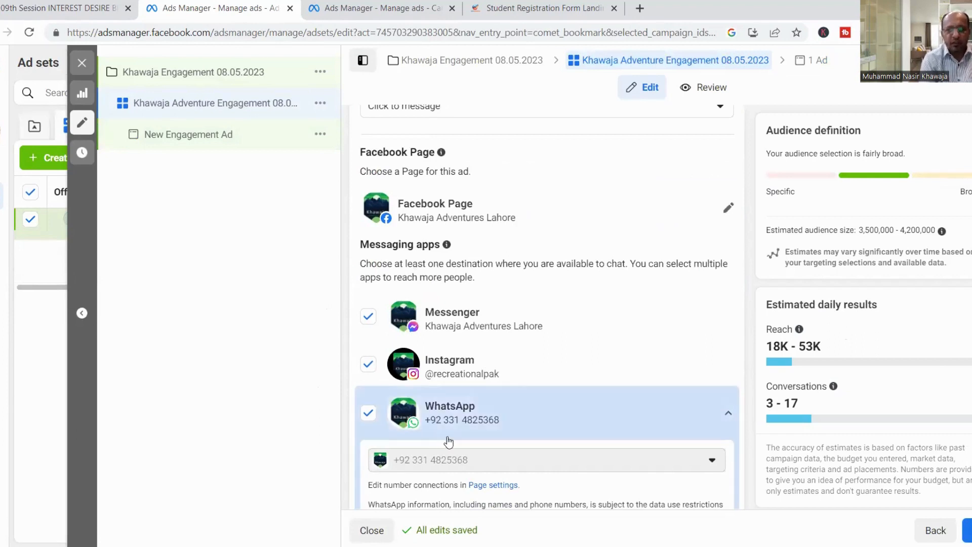
pyautogui.click(190, 140)
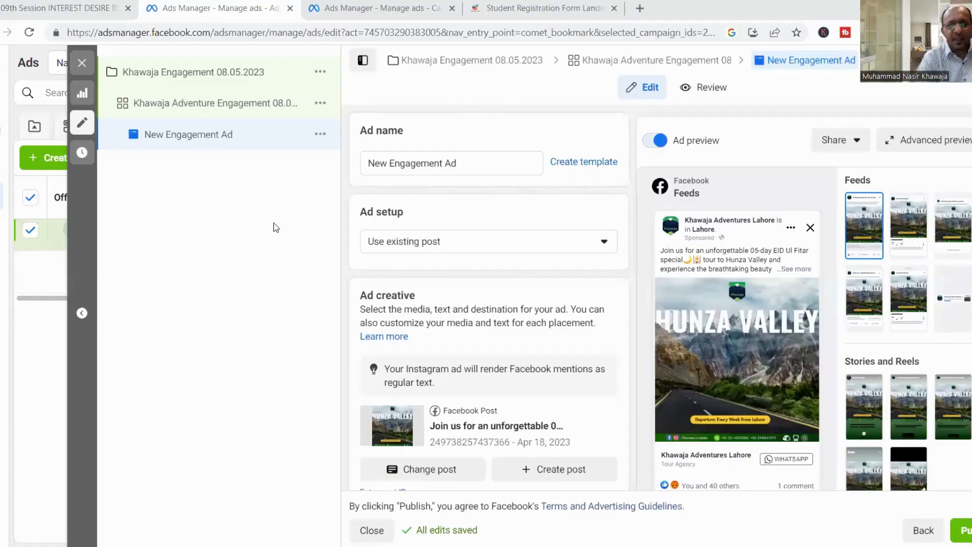
pyautogui.click(202, 104)
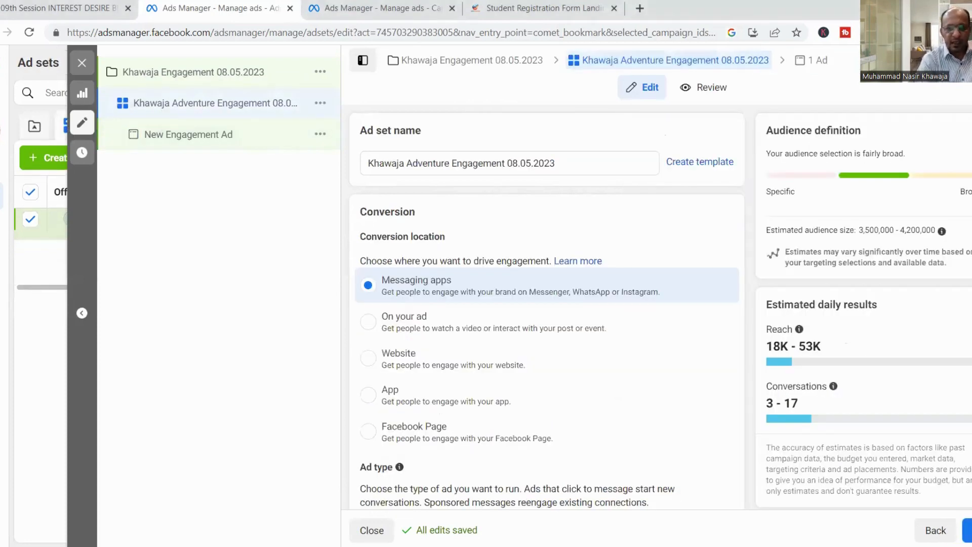
pyautogui.scroll(-7, 548, 310)
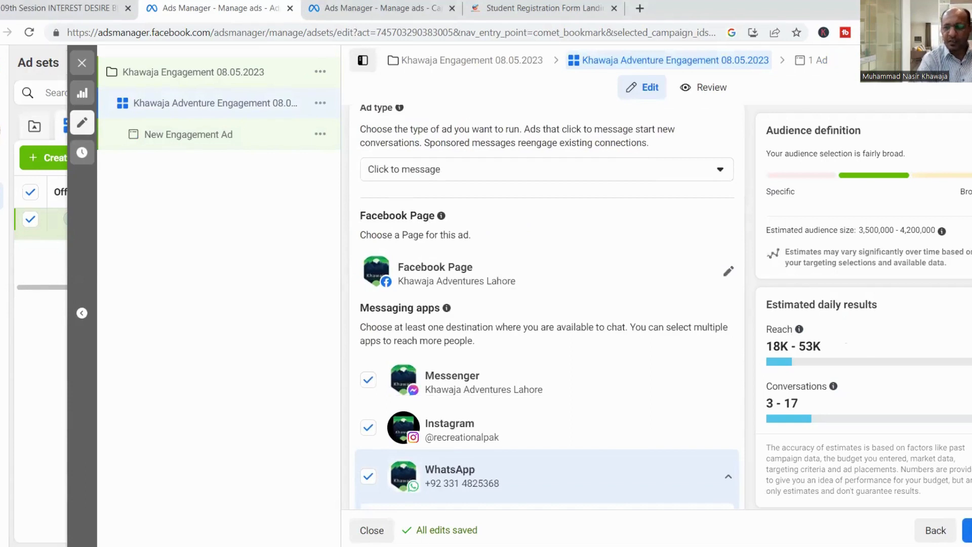
pyautogui.scroll(-1, 547, 310)
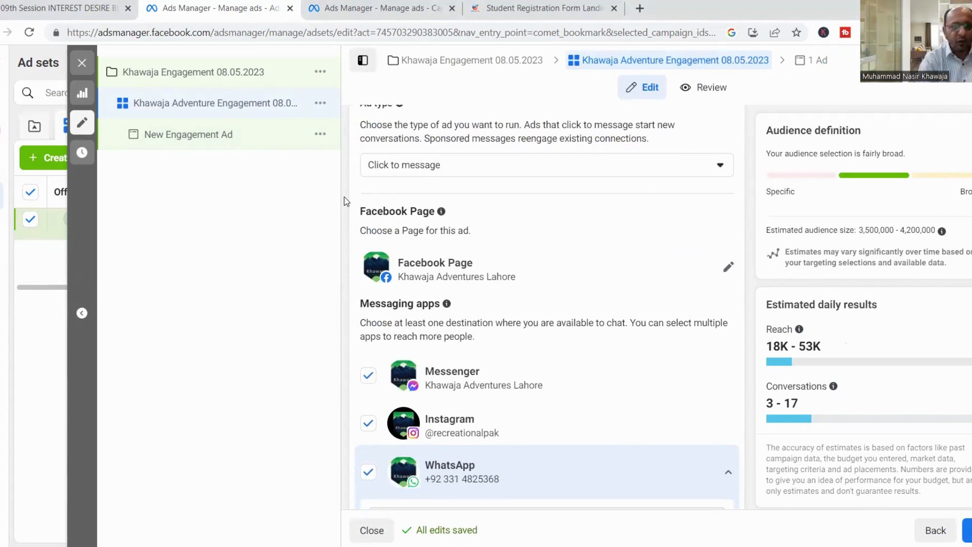
# Step: Examine the New Engagement Ad's existing post, call to action, placement previews and tracking section
pyautogui.click(202, 135)
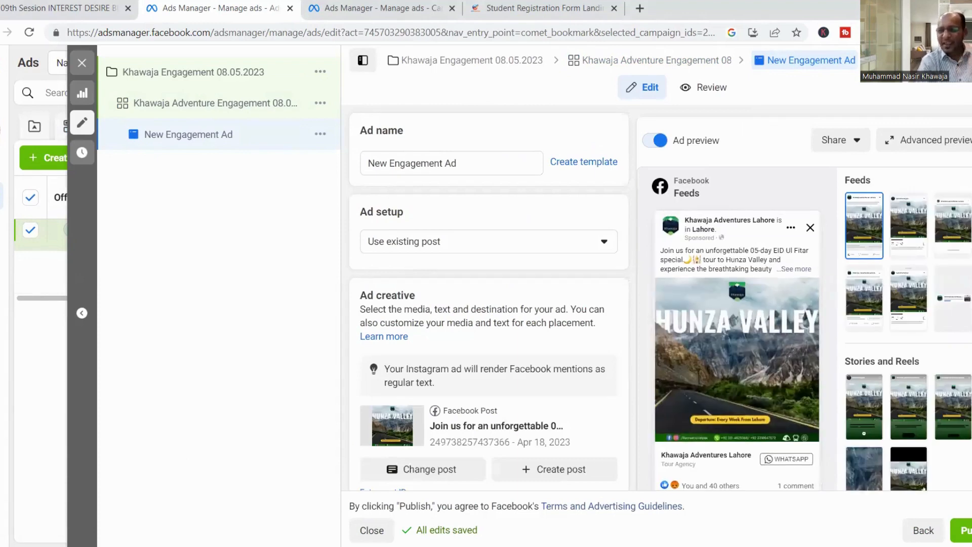
pyautogui.scroll(-3, 488, 299)
pyautogui.scroll(1, 488, 299)
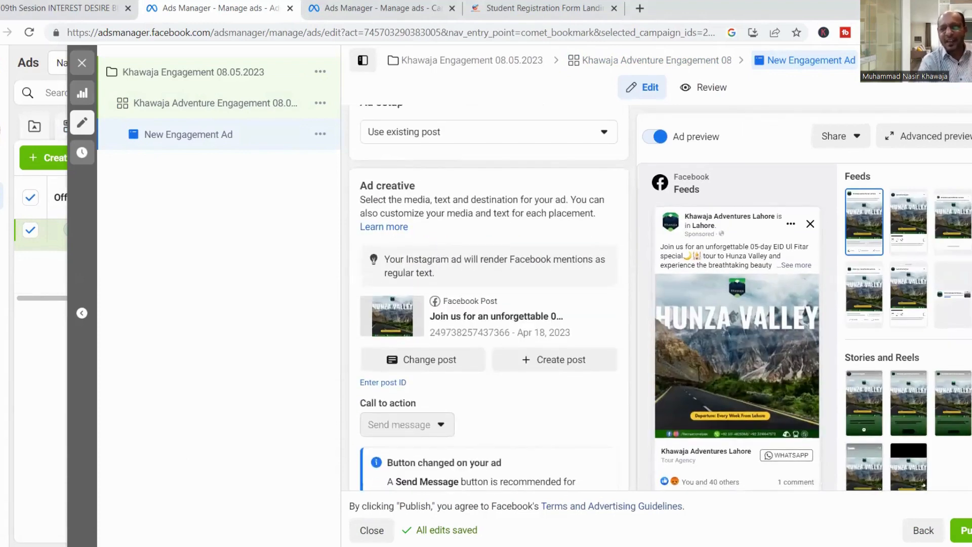
pyautogui.scroll(-5, 908, 326)
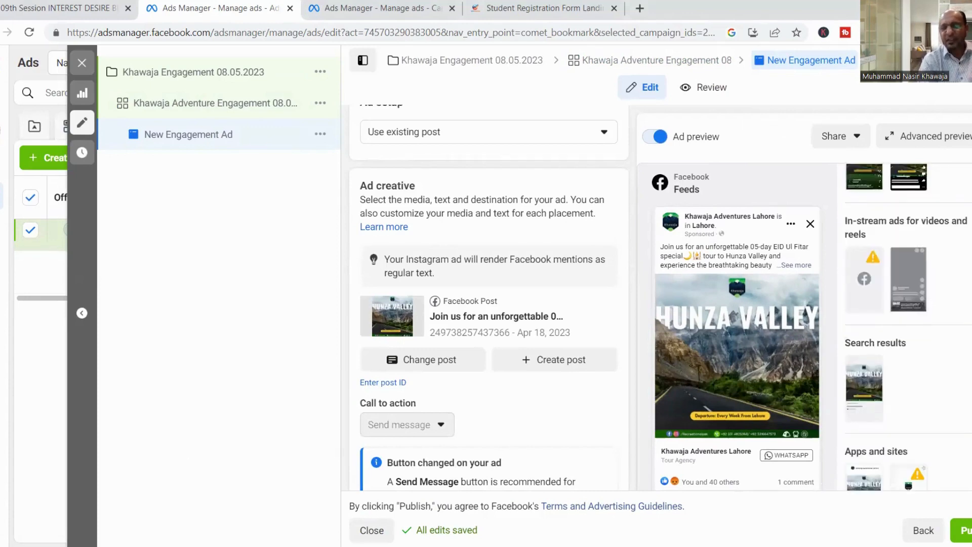
pyautogui.scroll(-4, 488, 298)
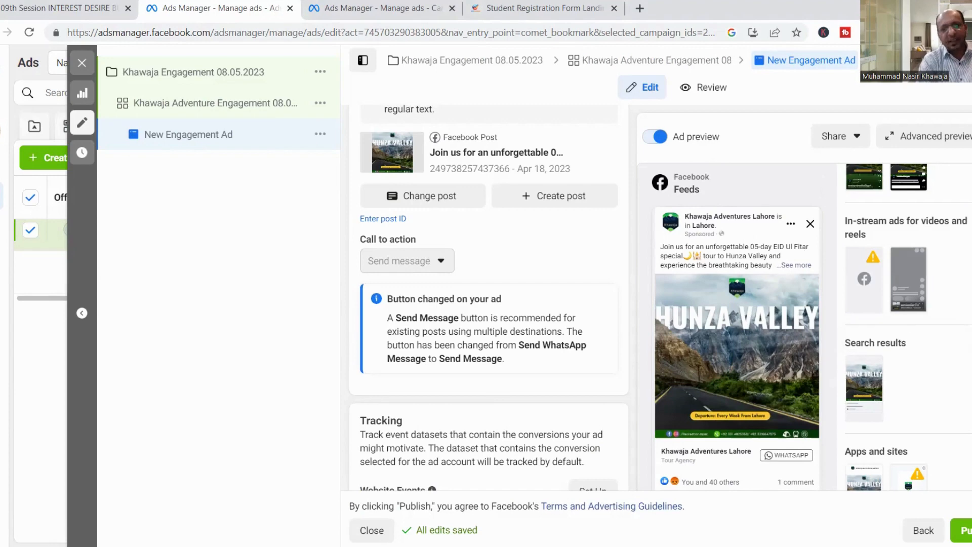
pyautogui.scroll(-1, 489, 297)
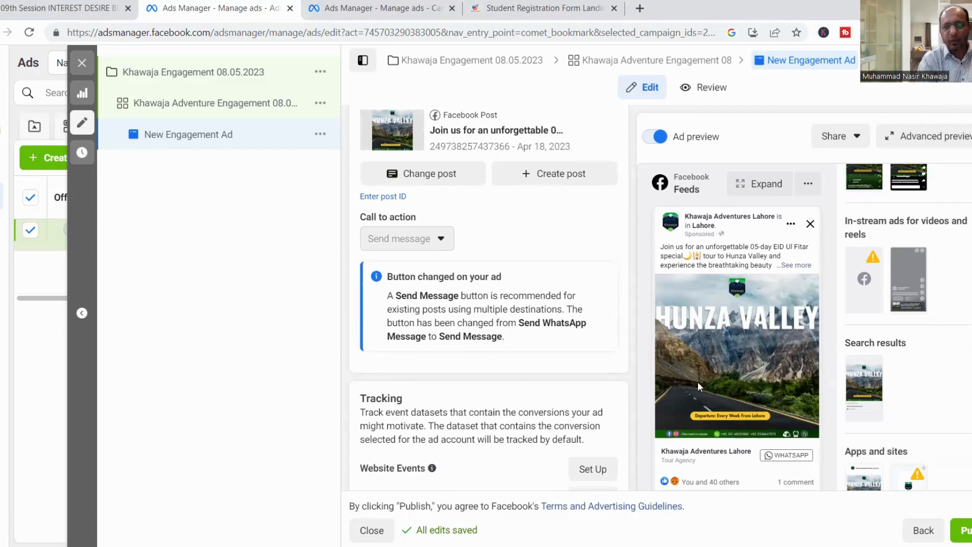
pyautogui.scroll(2, 489, 298)
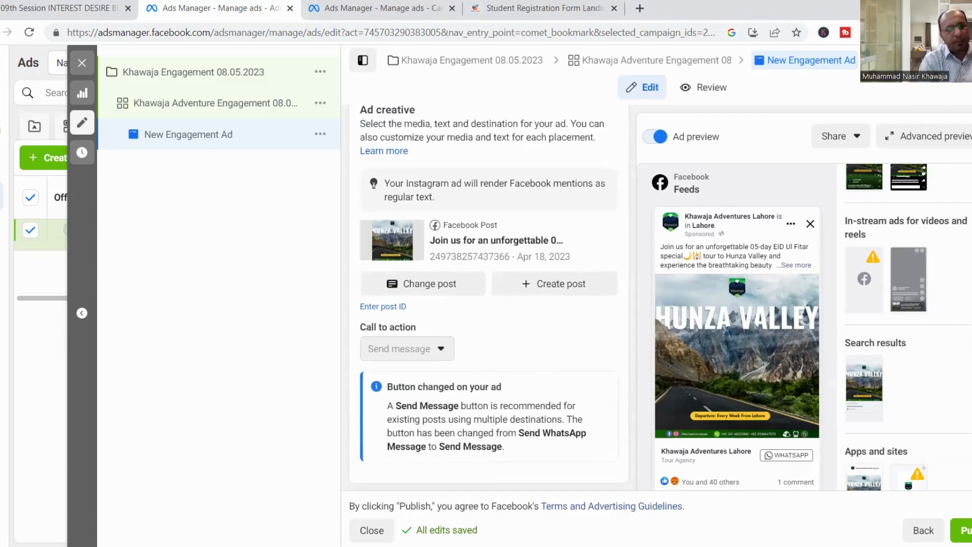
pyautogui.scroll(-3, 489, 298)
pyautogui.scroll(-2, 489, 297)
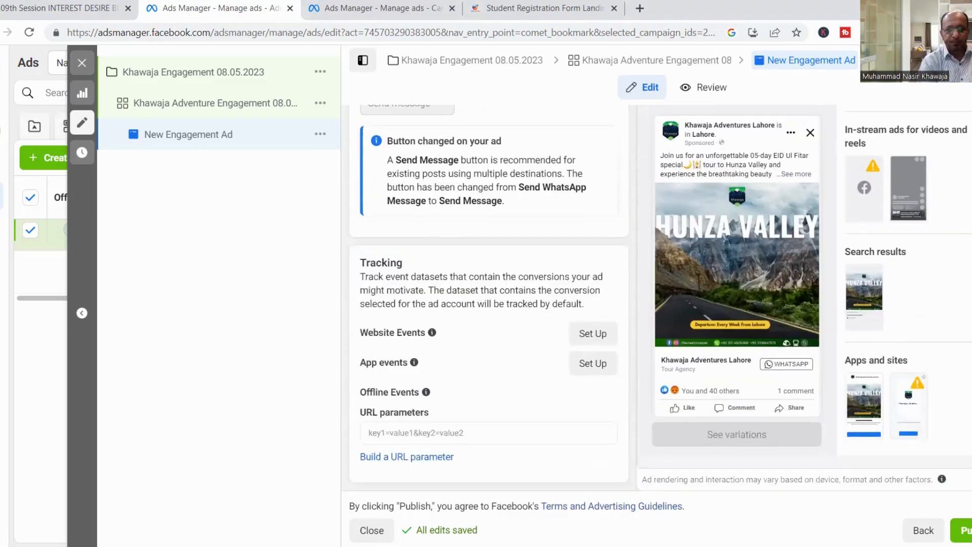
pyautogui.scroll(8, 346, 314)
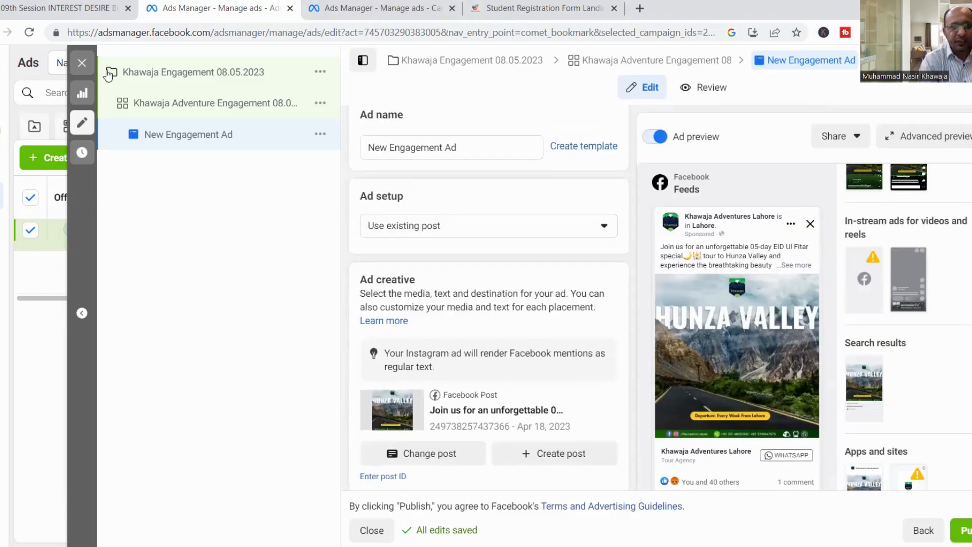
# Step: Review the Khawaja Adventure Engagement ad set's conversion location, schedule, audience locations, age, gender, detailed targeting and performance goal
pyautogui.click(238, 105)
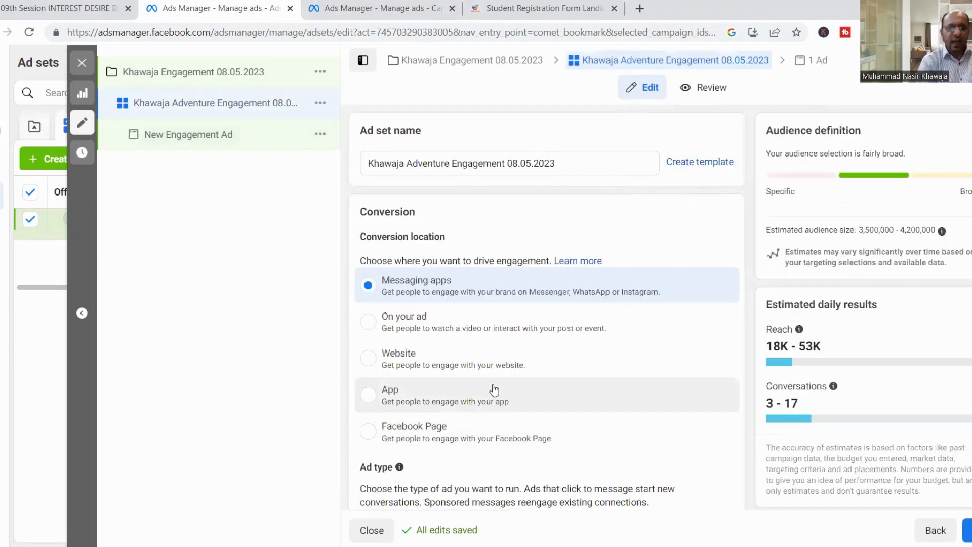
pyautogui.scroll(-15, 547, 303)
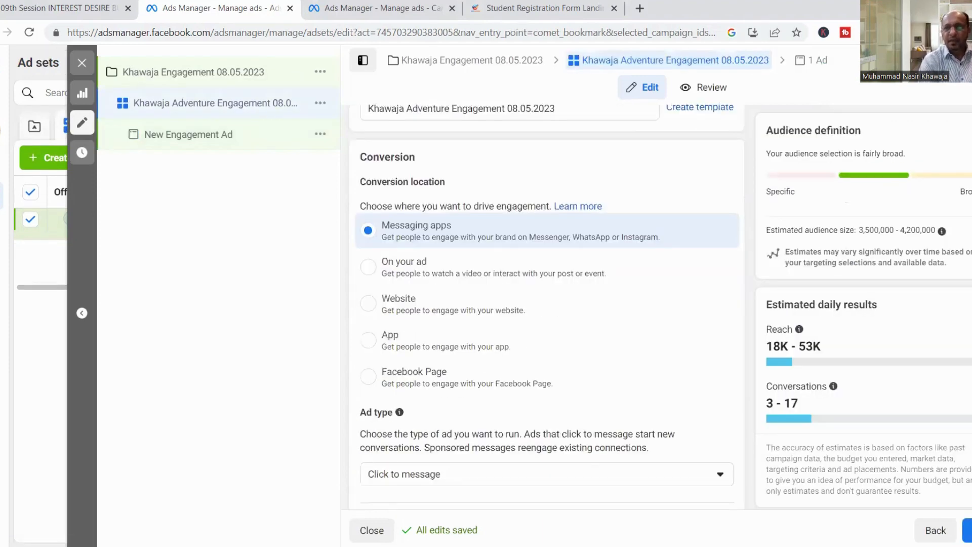
pyautogui.scroll(-15, 547, 303)
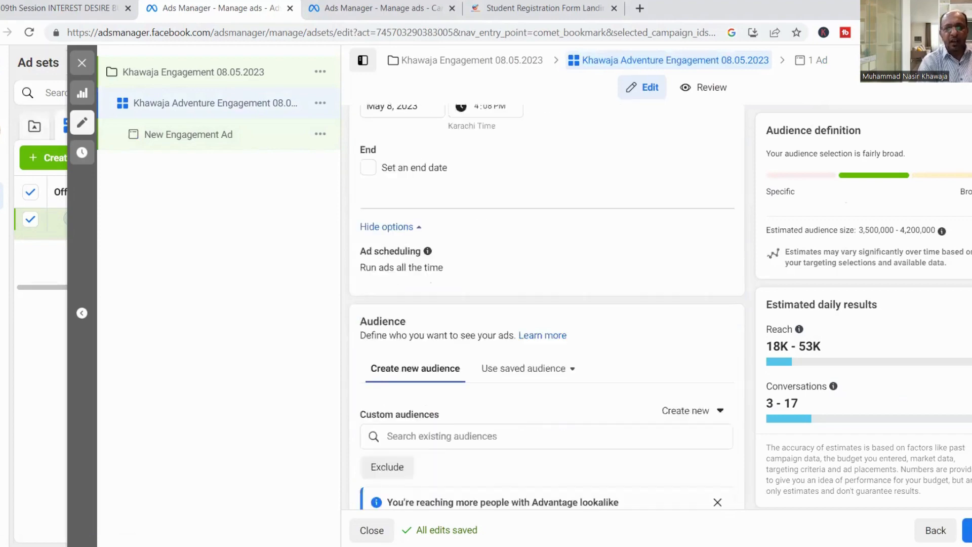
pyautogui.scroll(4, 547, 303)
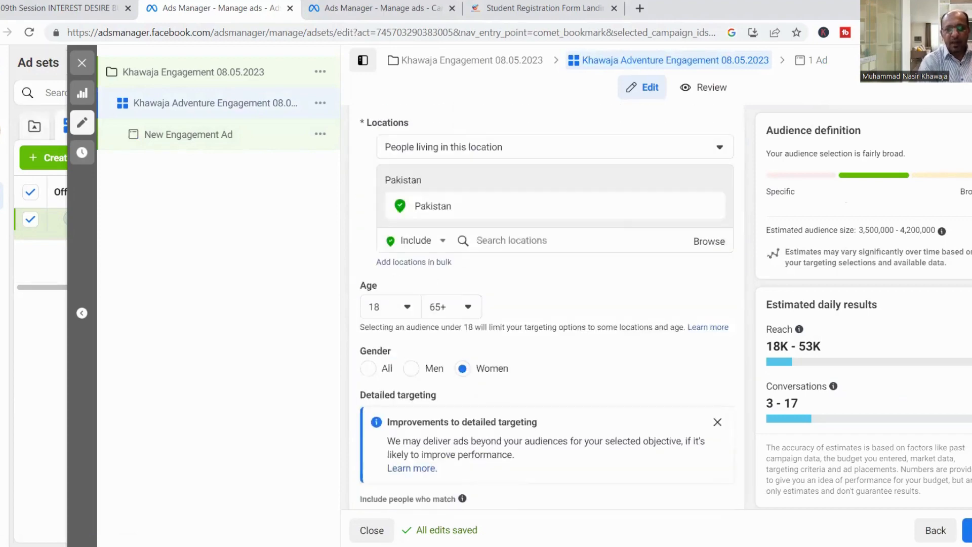
pyautogui.scroll(-3, 547, 304)
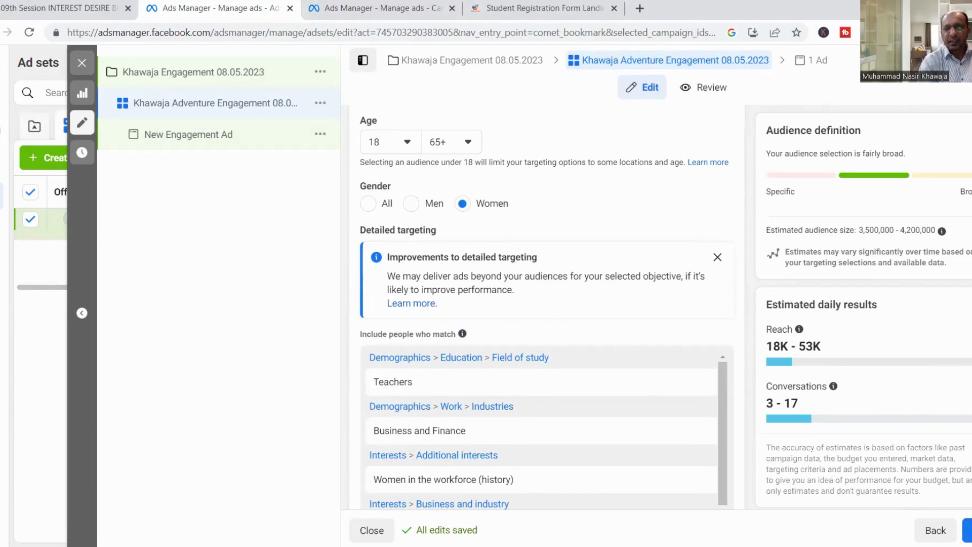
pyautogui.scroll(-7, 546, 304)
pyautogui.scroll(4, 547, 304)
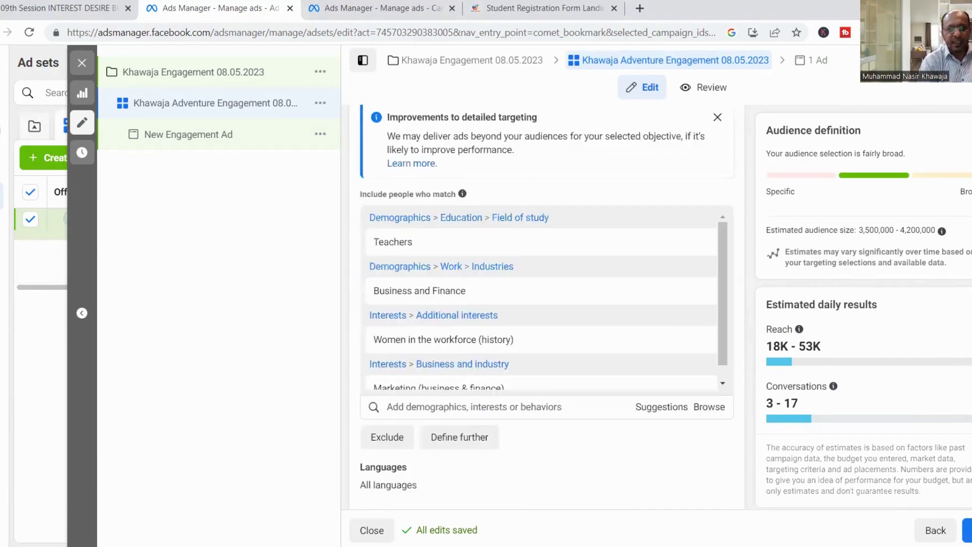
pyautogui.scroll(10, 547, 304)
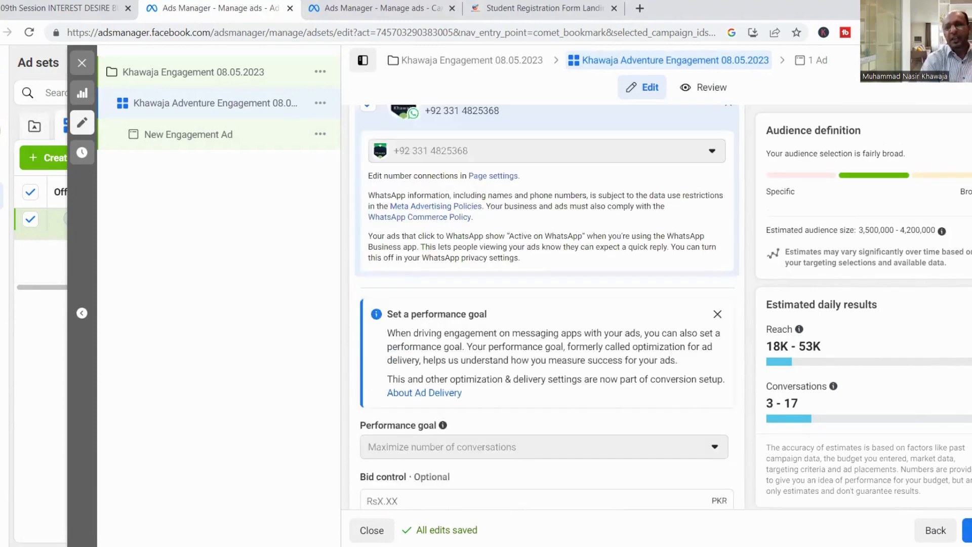
pyautogui.scroll(10, 547, 303)
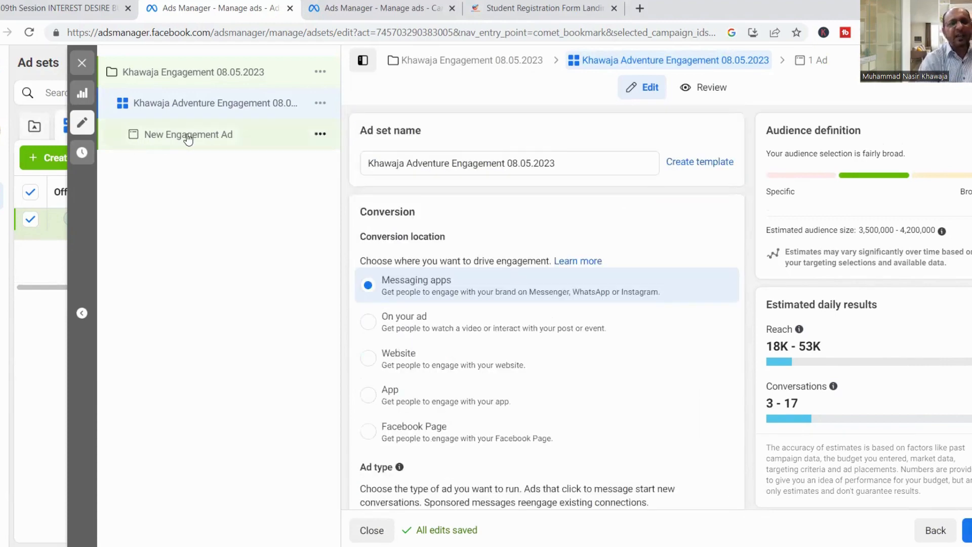
# Step: Return to the New Engagement Ad and look over its setup, tracking options and feed previews once more
pyautogui.click(188, 138)
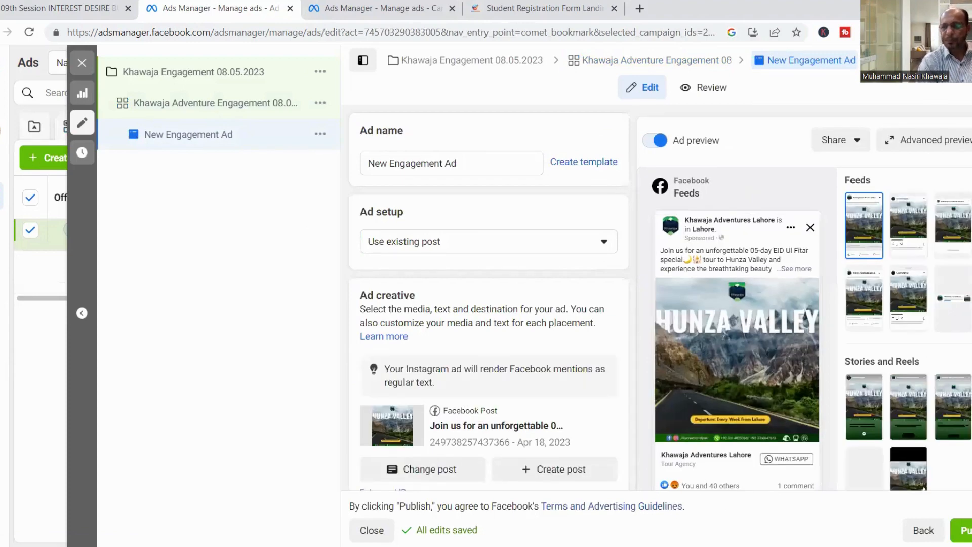
pyautogui.scroll(-8, 488, 304)
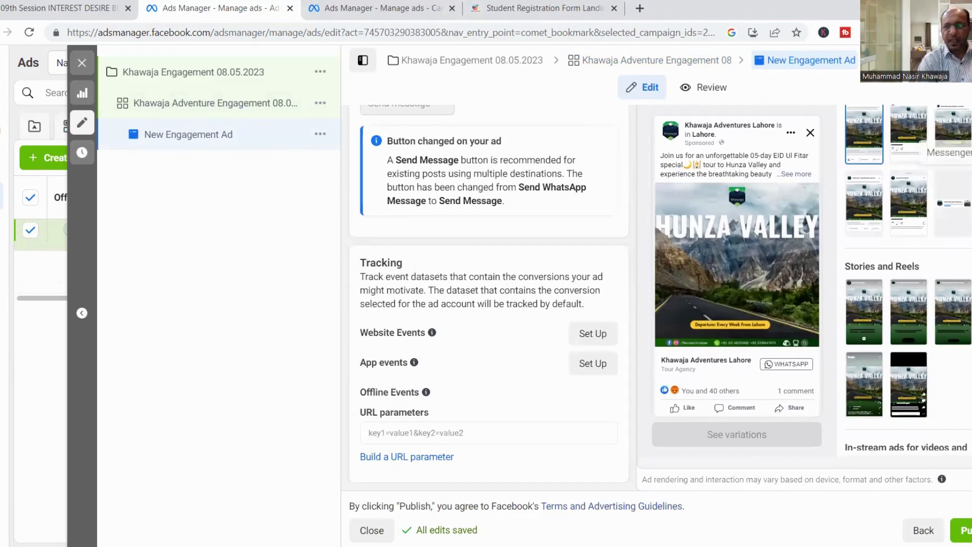
pyautogui.scroll(3, 488, 304)
pyautogui.scroll(5, 488, 304)
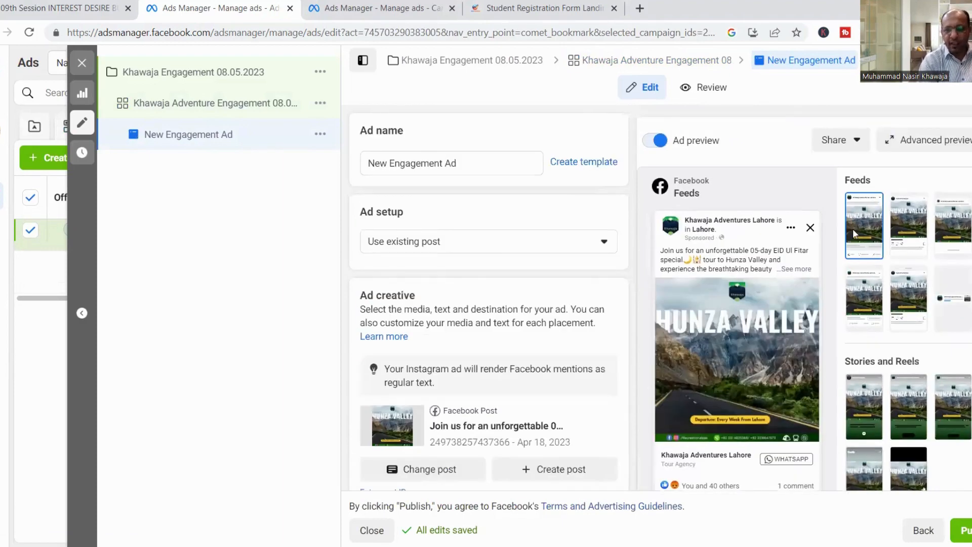